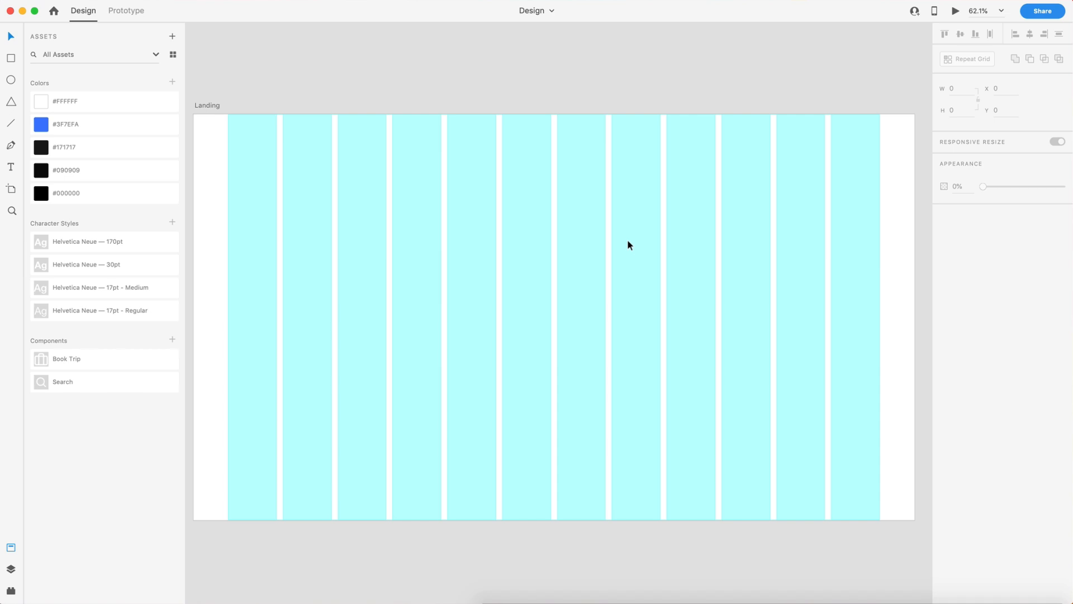
# - Examine the Landing artboard's column layout grid settings, including the side margin value
pyautogui.click(207, 108)
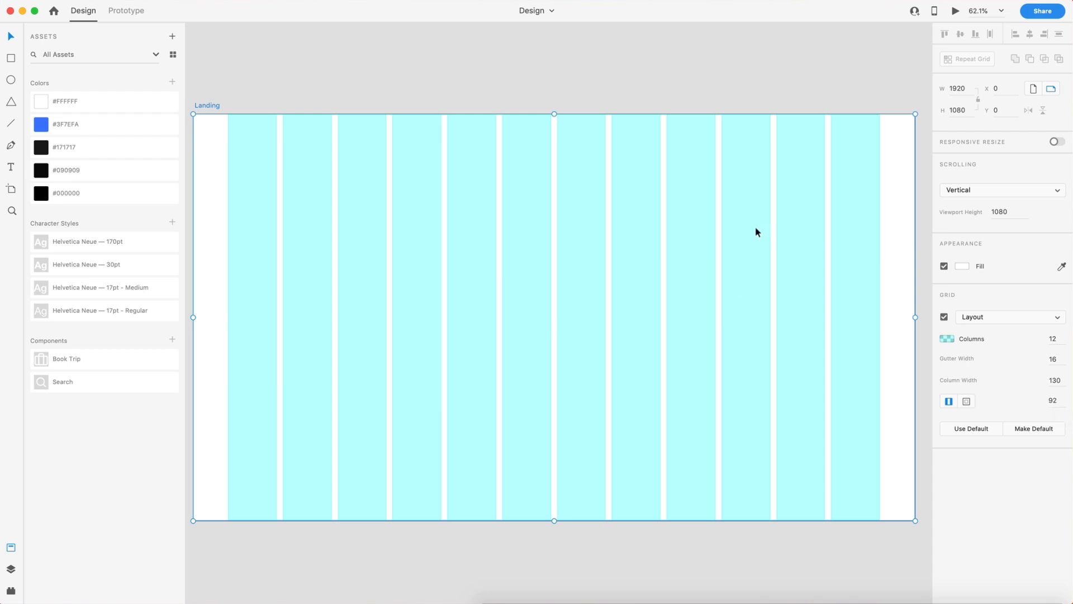
pyautogui.doubleClick(1054, 400)
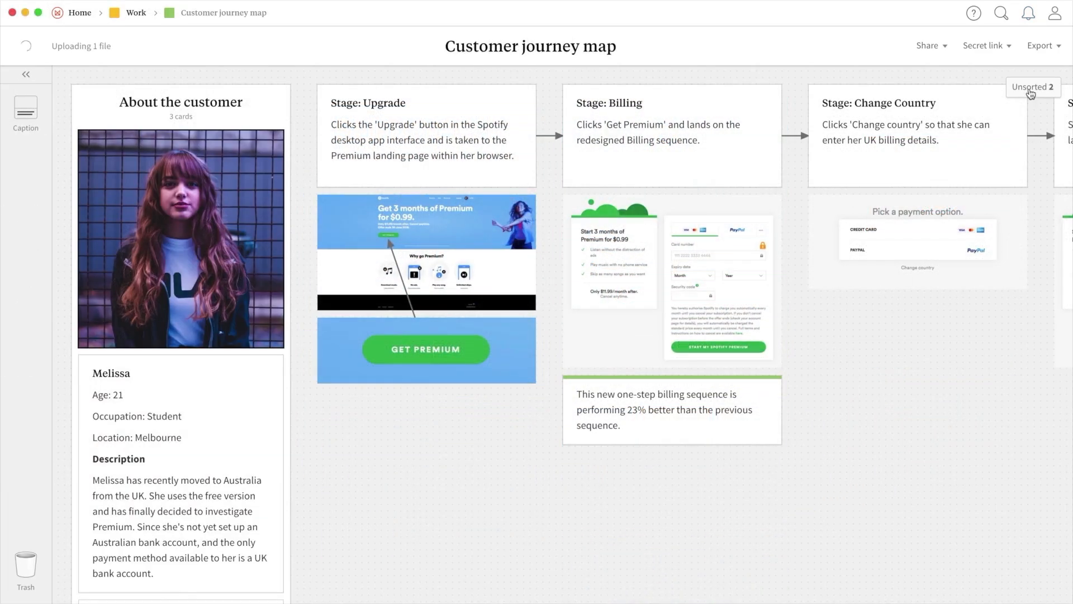
# - On the Customer journey map board, open the unsorted items and place one below the Change Country stage
pyautogui.click(1030, 88)
pyautogui.moveTo(974, 157); pyautogui.dragTo(941, 344)
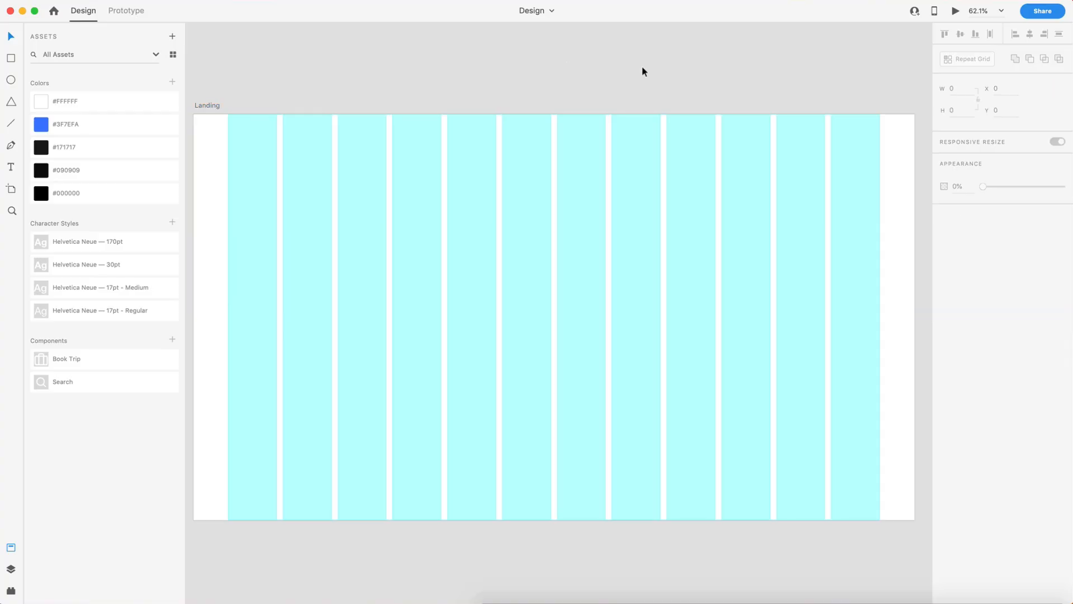
# - Fill the Landing artboard with the saved dark color #171717
pyautogui.click(216, 107)
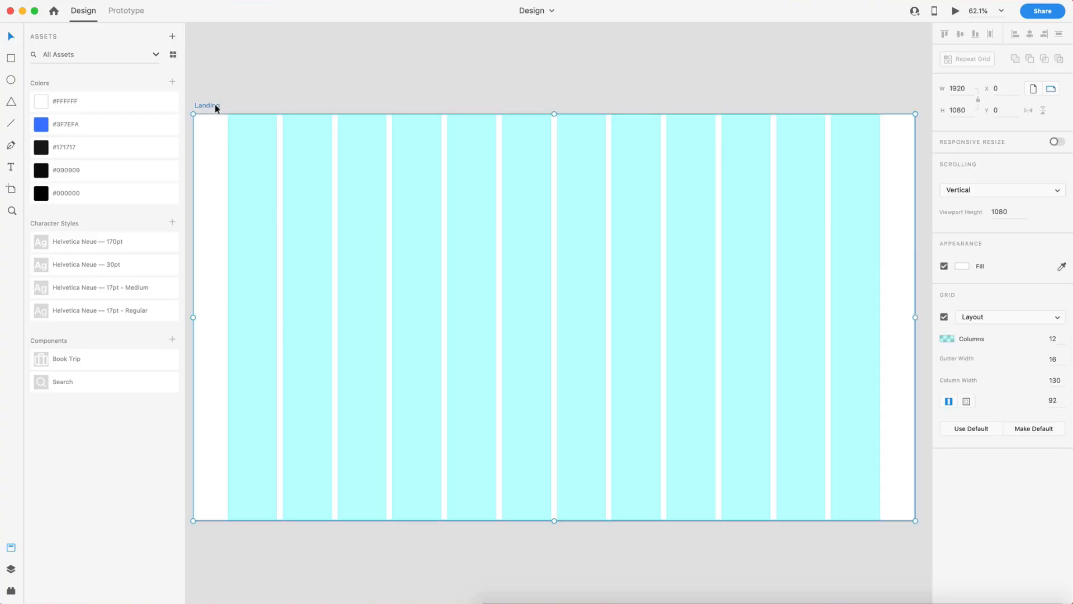
pyautogui.click(114, 150)
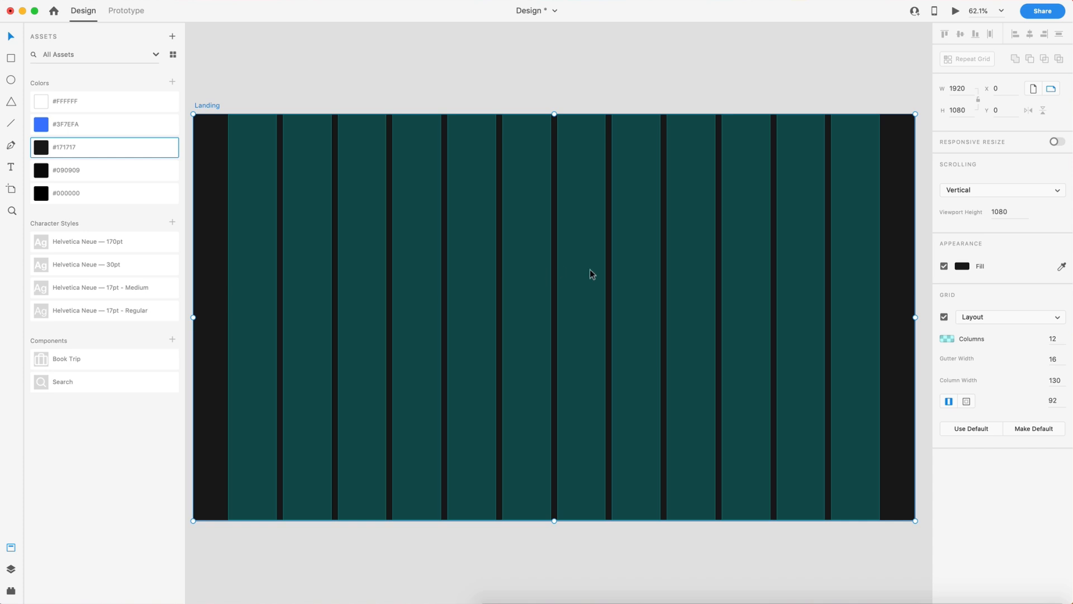
# - Add the heading text "Explore" to the artboard and apply the Helvetica Neue 170pt character style
pyautogui.press('t')
pyautogui.click(551, 291)
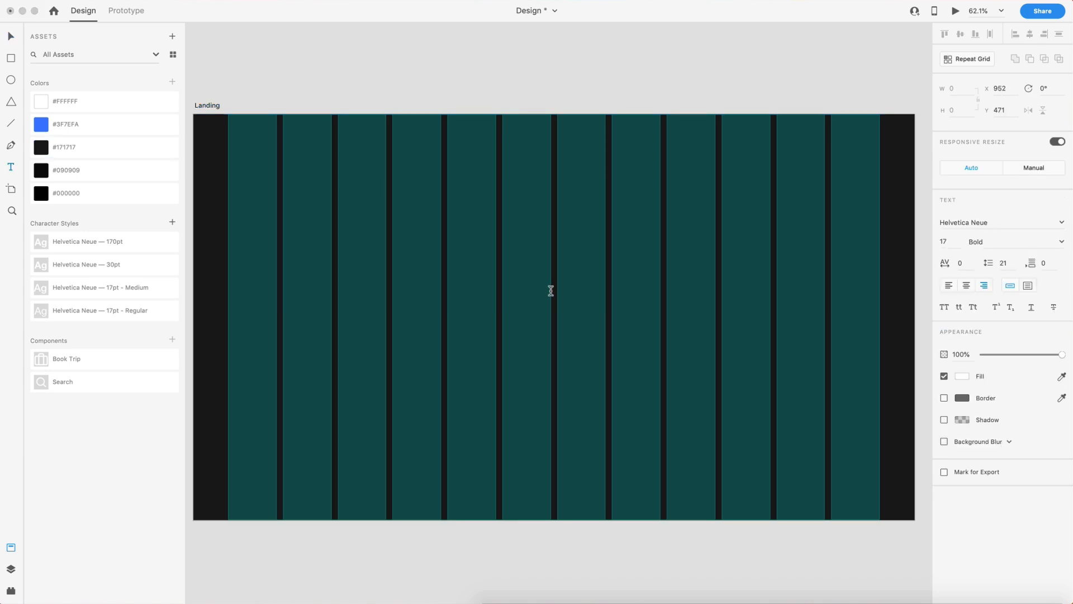
pyautogui.write('Explore')
pyautogui.click(11, 36)
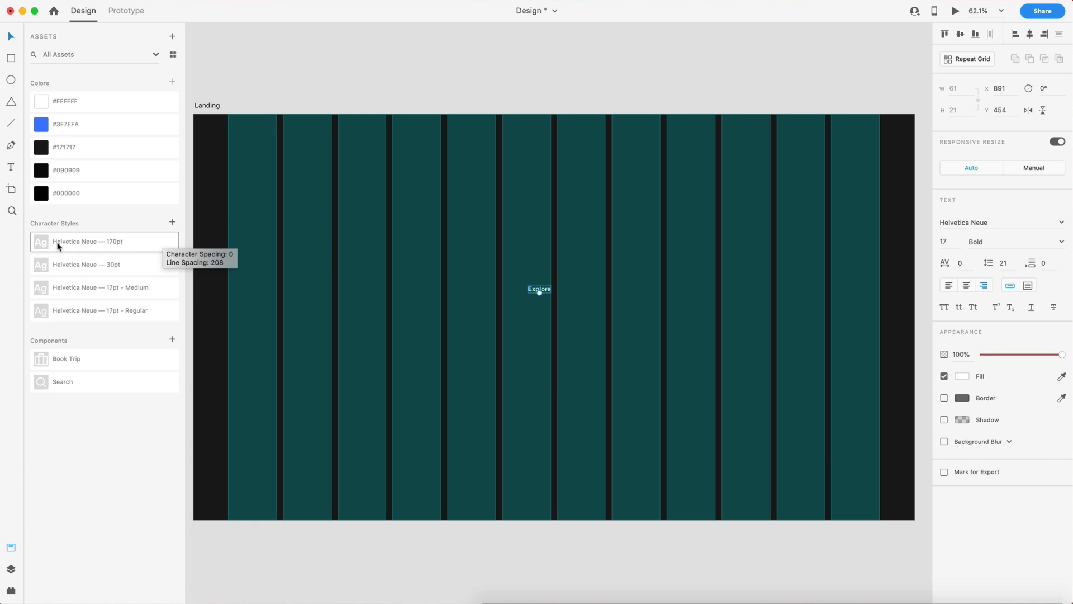
pyautogui.click(139, 245)
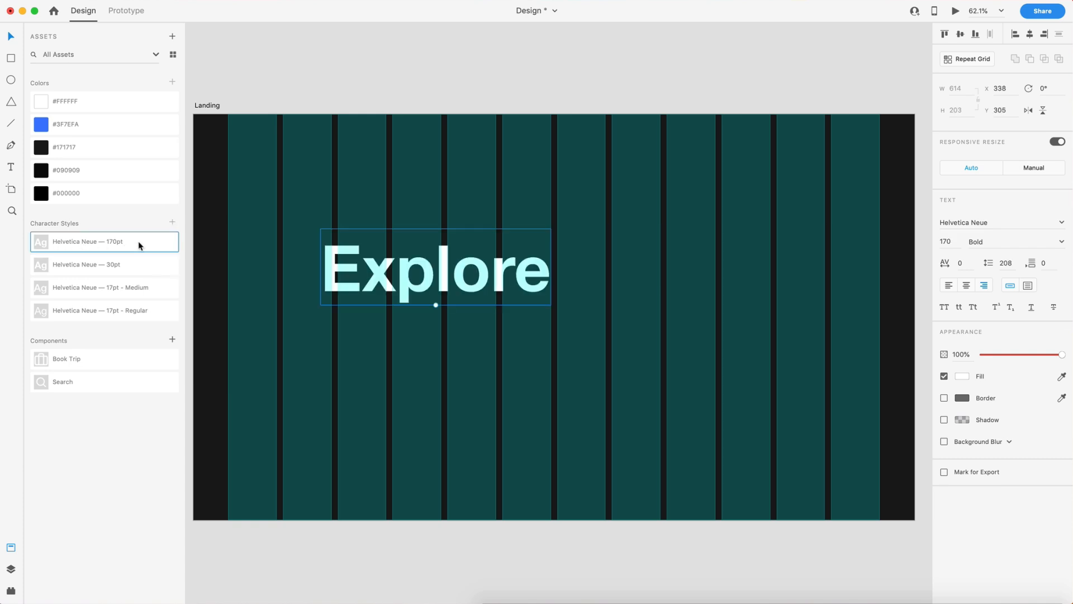
# - Center the Explore heading on the artboard, and move it up to about Y 337
pyautogui.click(961, 34)
pyautogui.click(1030, 34)
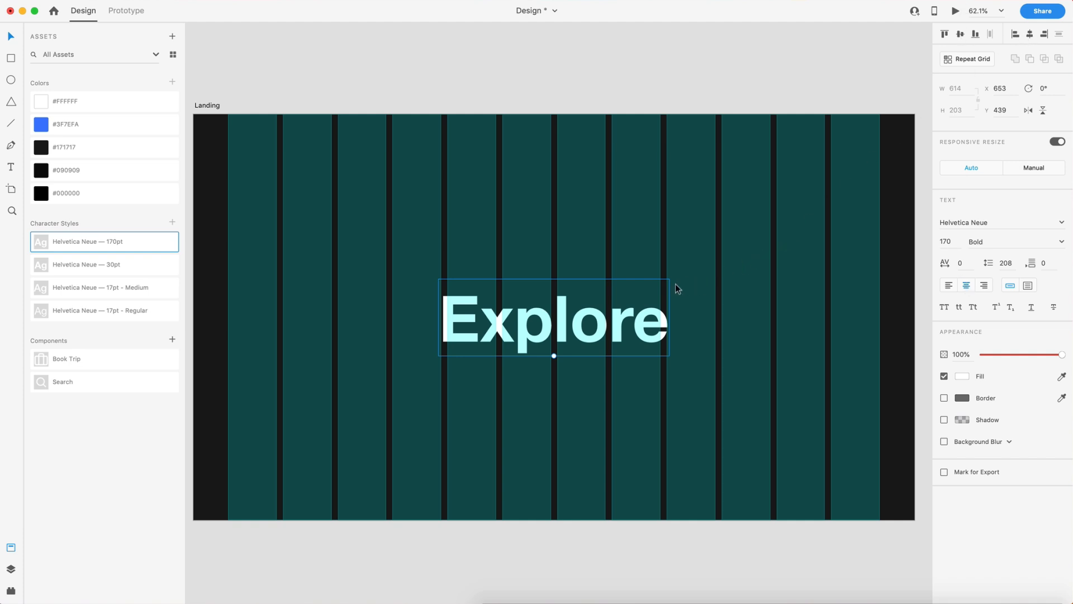
pyautogui.moveTo(585, 334); pyautogui.dragTo(587, 296)
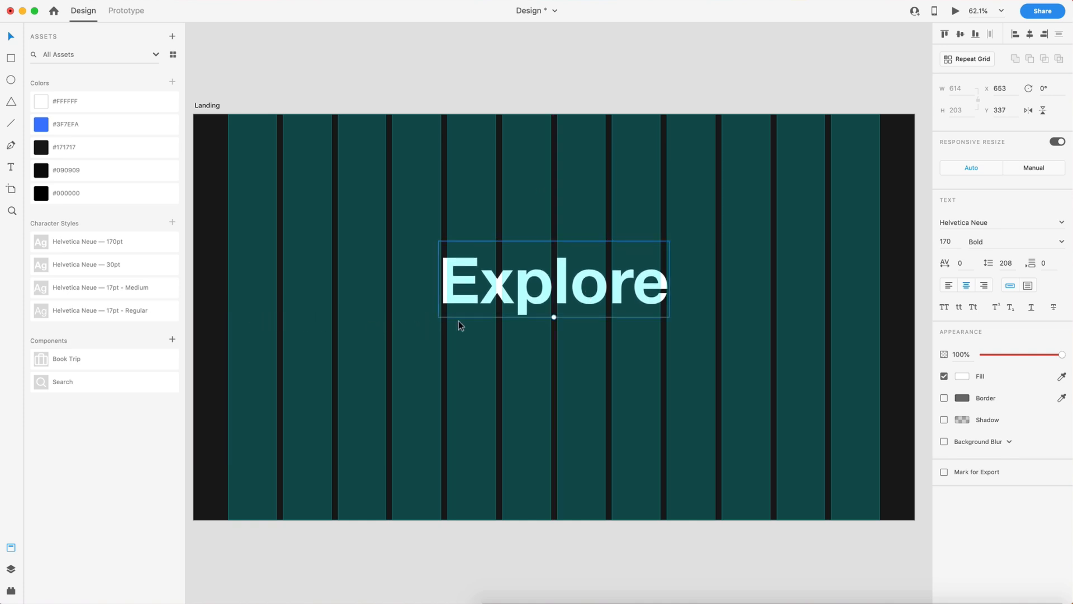
pyautogui.moveTo(578, 300); pyautogui.dragTo(578, 297)
pyautogui.click(590, 82)
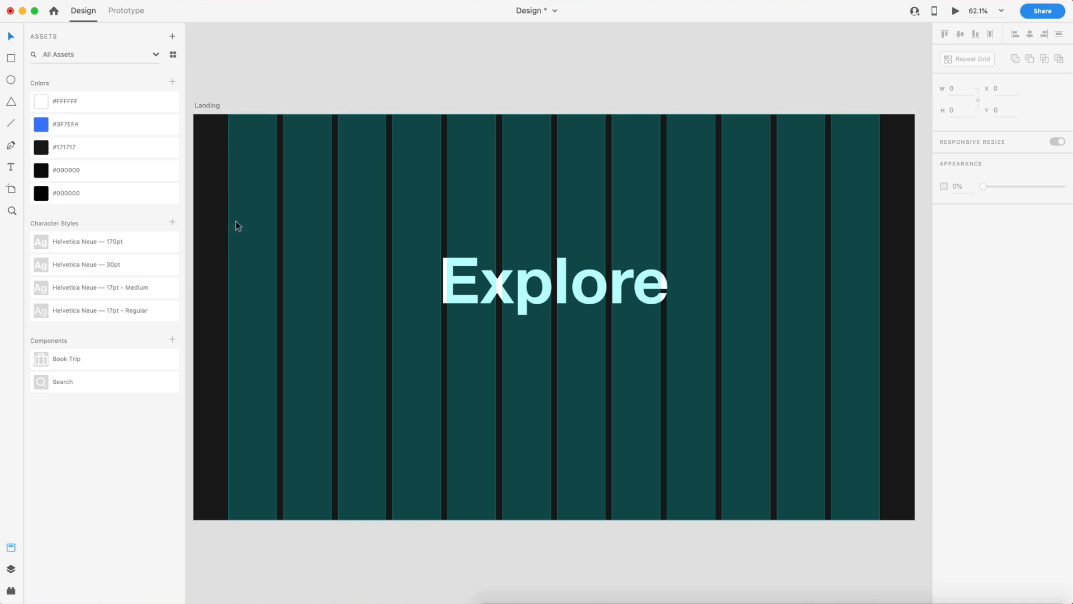
# - Add the logo text "Travel" at the start of the artboard's header and apply the Helvetica Neue 30pt character style
pyautogui.press('t')
pyautogui.click(242, 141)
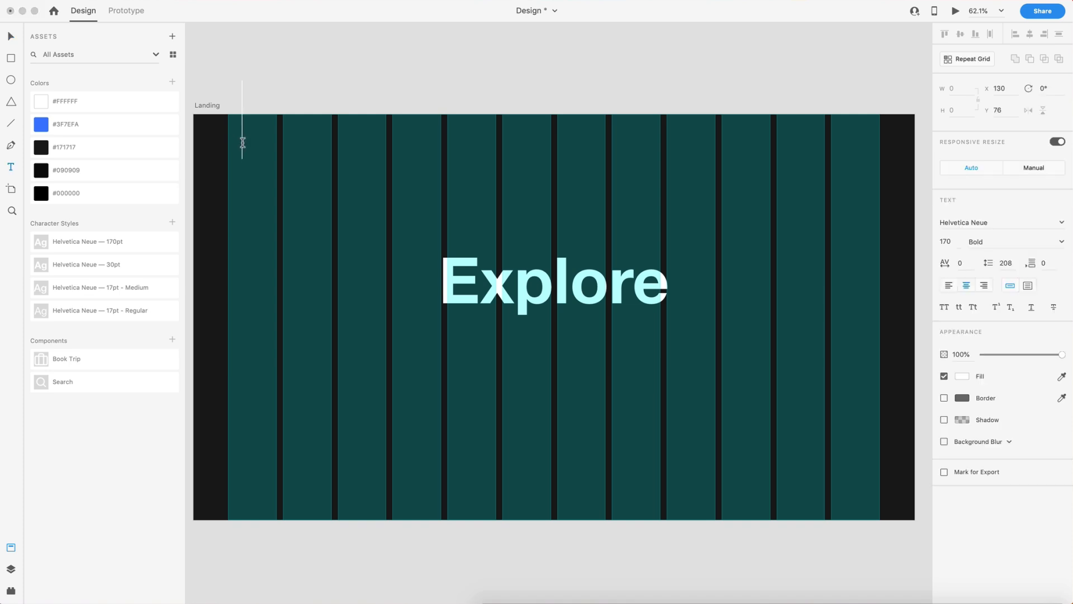
pyautogui.write('Travel')
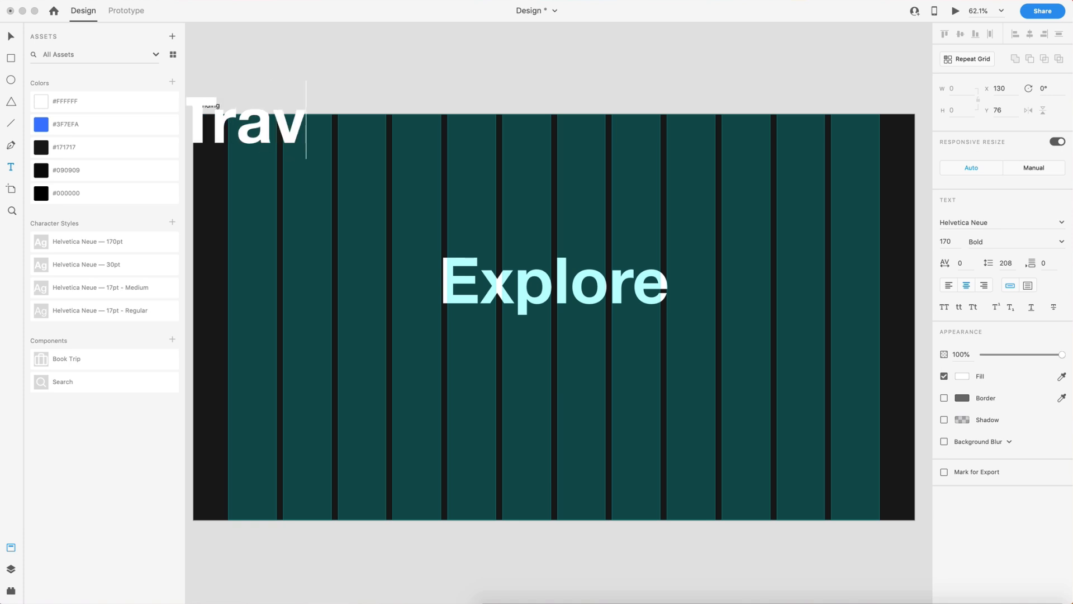
pyautogui.press('Escape')
pyautogui.click(104, 265)
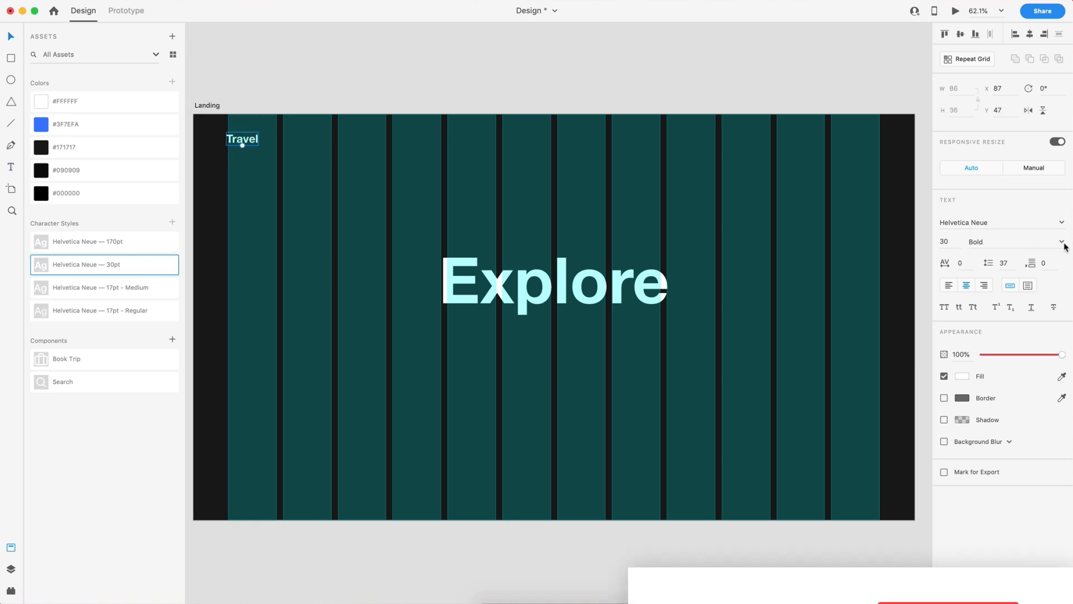
# - Align the Travel text with the first grid column's outer edge at X 92 and raise it to Y 41
pyautogui.click(584, 290)
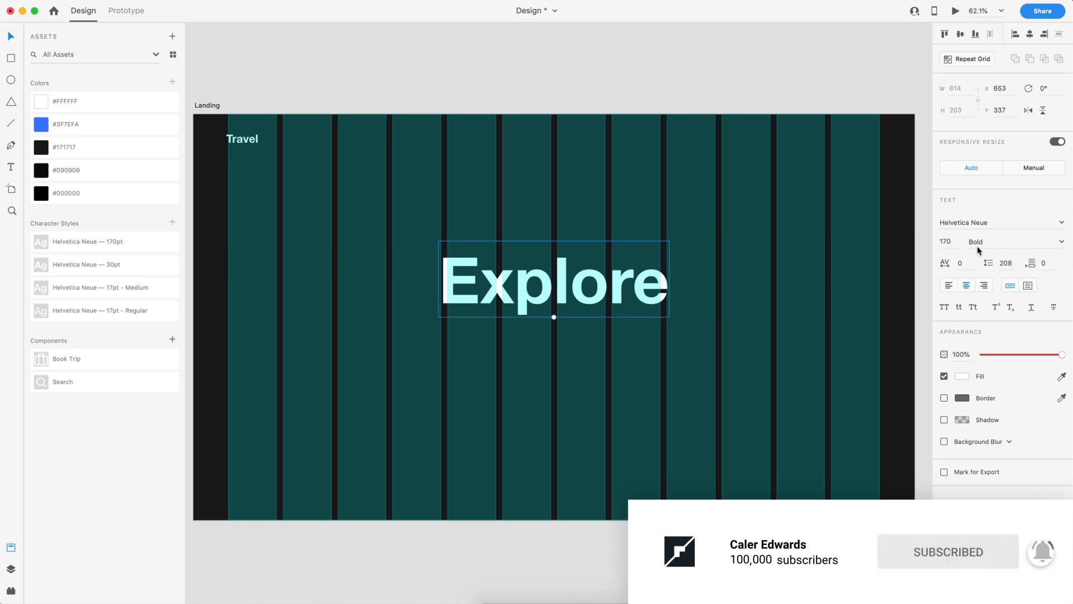
pyautogui.moveTo(238, 144); pyautogui.dragTo(240, 143)
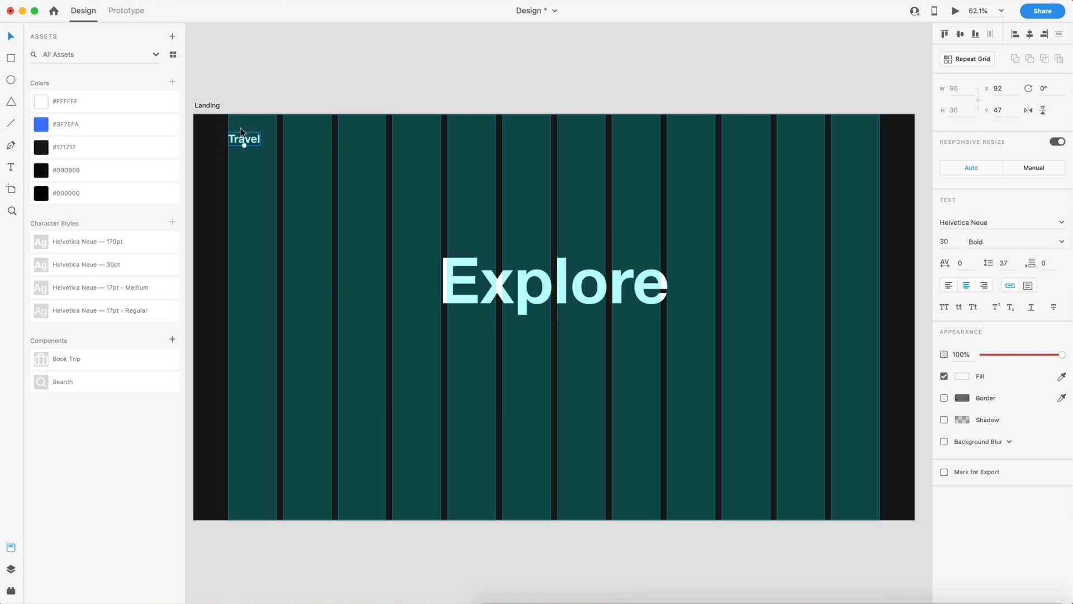
pyautogui.press('alt')
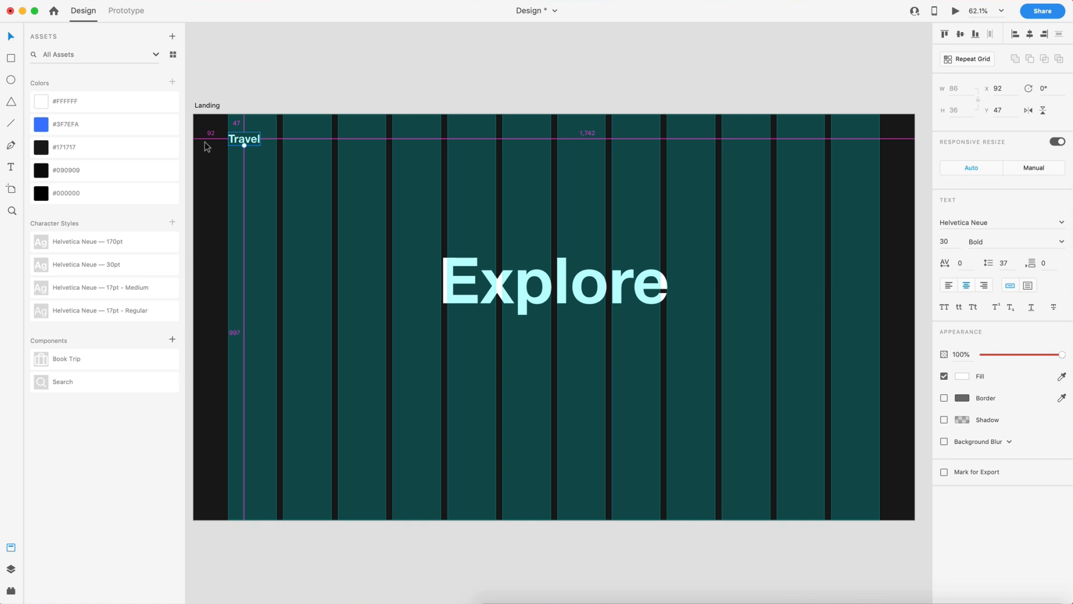
pyautogui.press('Up')
pyautogui.press('Up')
pyautogui.press('Up')
pyautogui.press('Up')
pyautogui.press('Up')
pyautogui.press('Up')
pyautogui.press('Up')
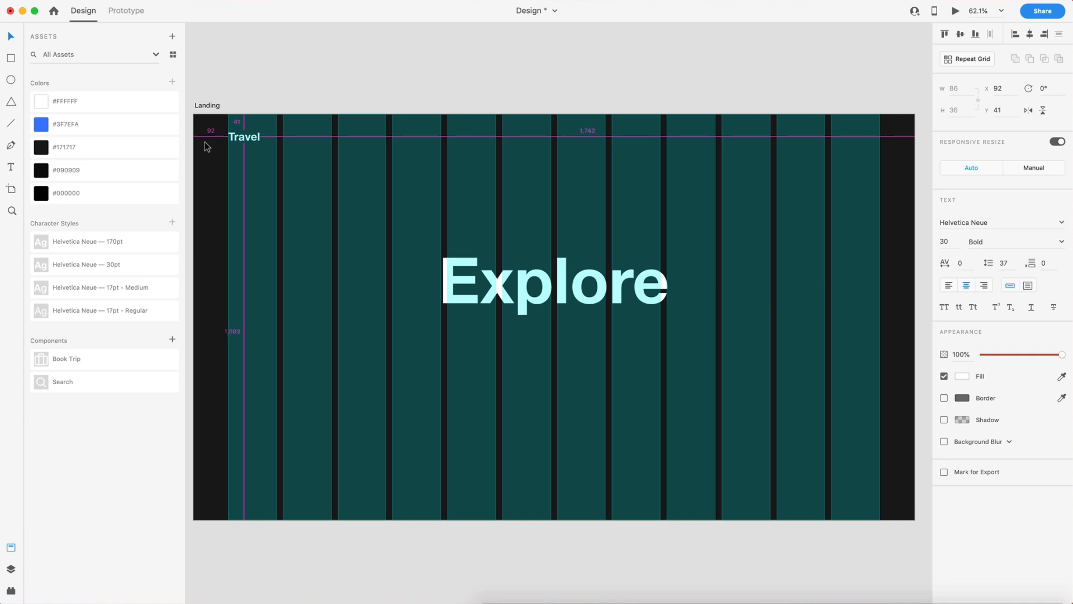
pyautogui.click(383, 148)
# - Add a "Sign Up" text label in the header over the last grid column, level with the Travel text
pyautogui.press('t')
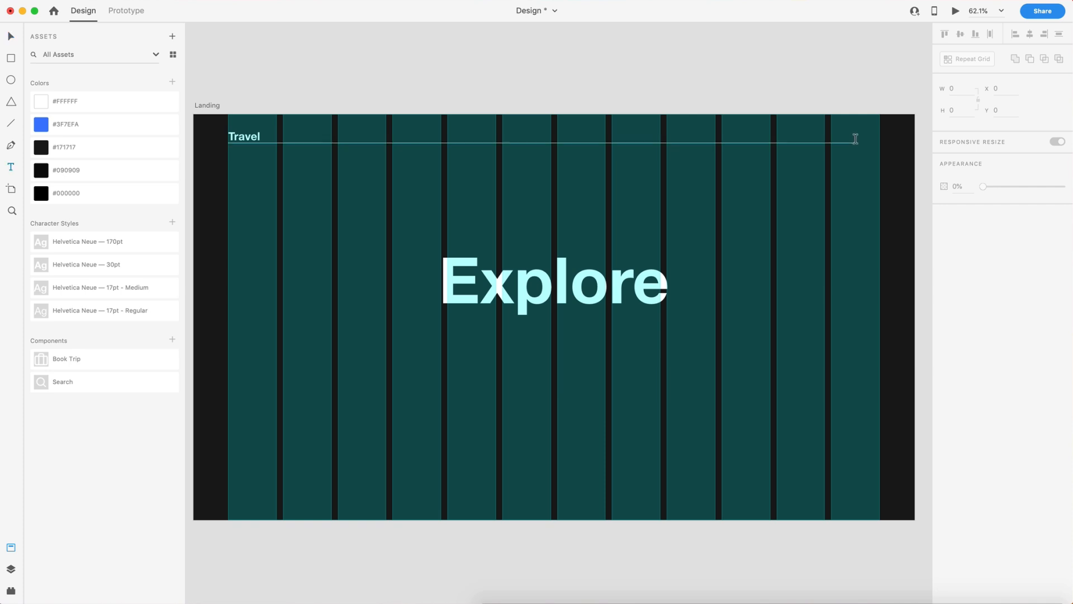
pyautogui.click(856, 140)
pyautogui.write('Sogn')
pyautogui.press('BackSpace')
pyautogui.press('BackSpace')
pyautogui.press('BackSpace')
pyautogui.write('ign up')
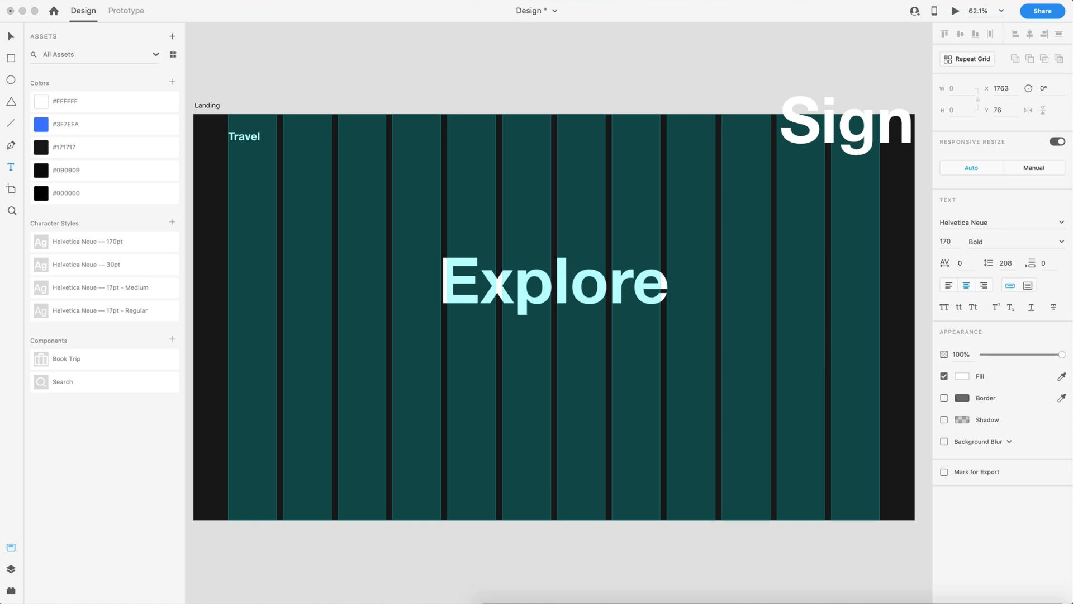
pyautogui.press('BackSpace')
pyautogui.press('BackSpace')
pyautogui.write('U')
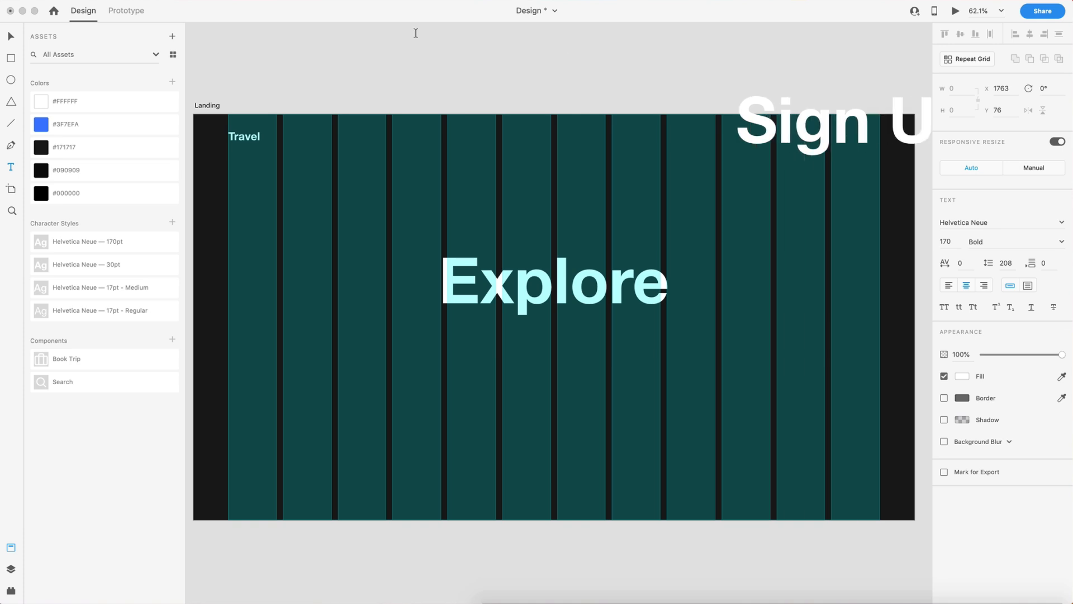
# - Apply the Helvetica Neue 17pt Medium style to Sign Up and align it with the last column's outer edge at X 1766, Y 48
pyautogui.click(12, 38)
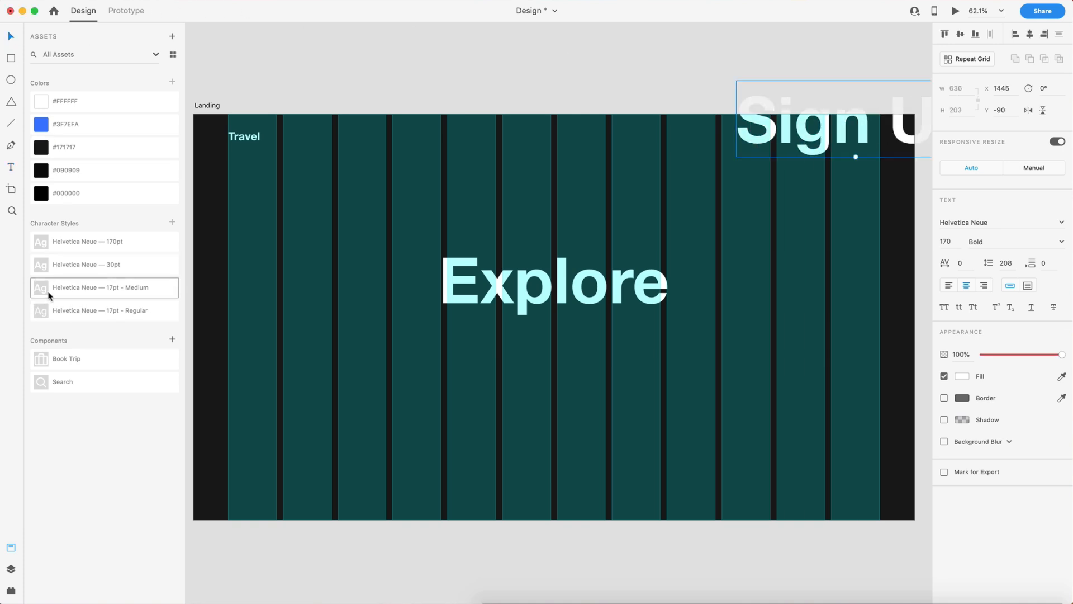
pyautogui.click(162, 289)
pyautogui.moveTo(865, 143); pyautogui.dragTo(876, 140)
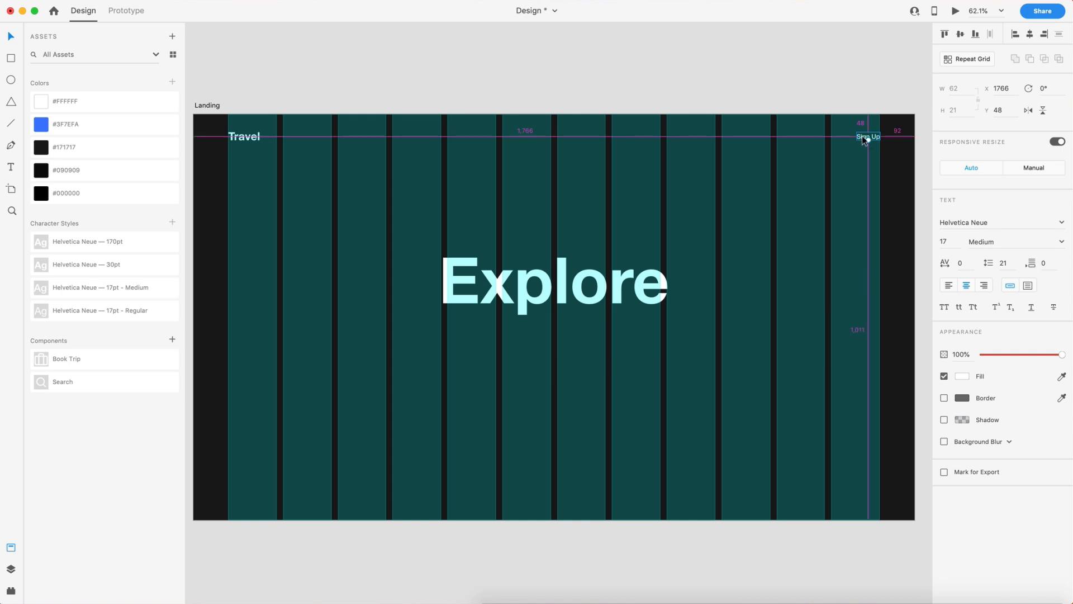
# - Duplicate the Sign Up label beside the original at X 1654 and right-align the copy's text
pyautogui.moveTo(865, 139); pyautogui.dragTo(825, 141)
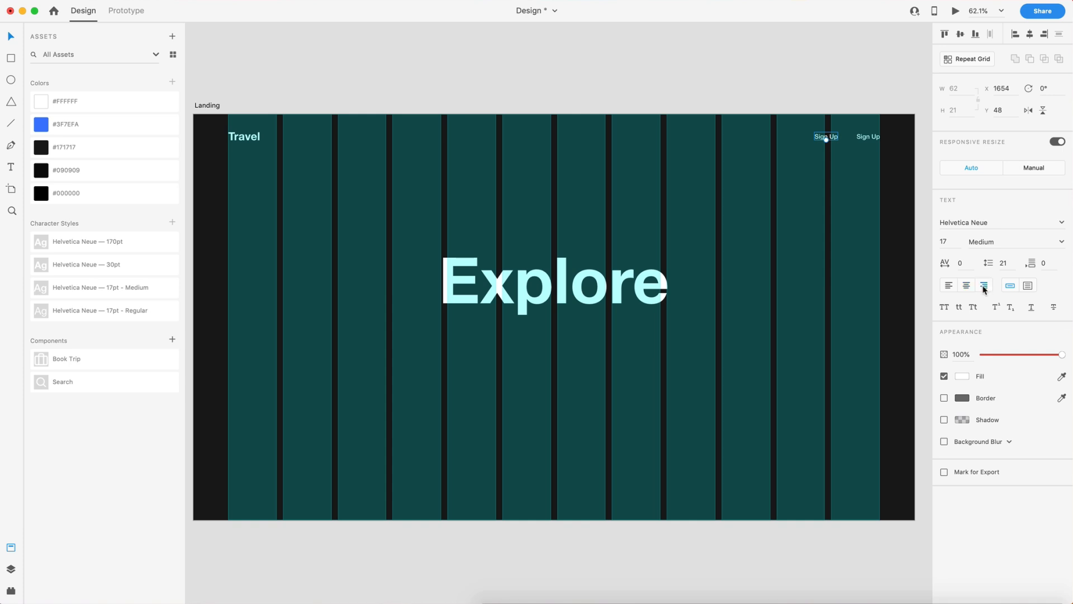
pyautogui.click(870, 138)
pyautogui.click(826, 139)
# - Change the duplicated header label's text to "Search"
pyautogui.doubleClick(828, 137)
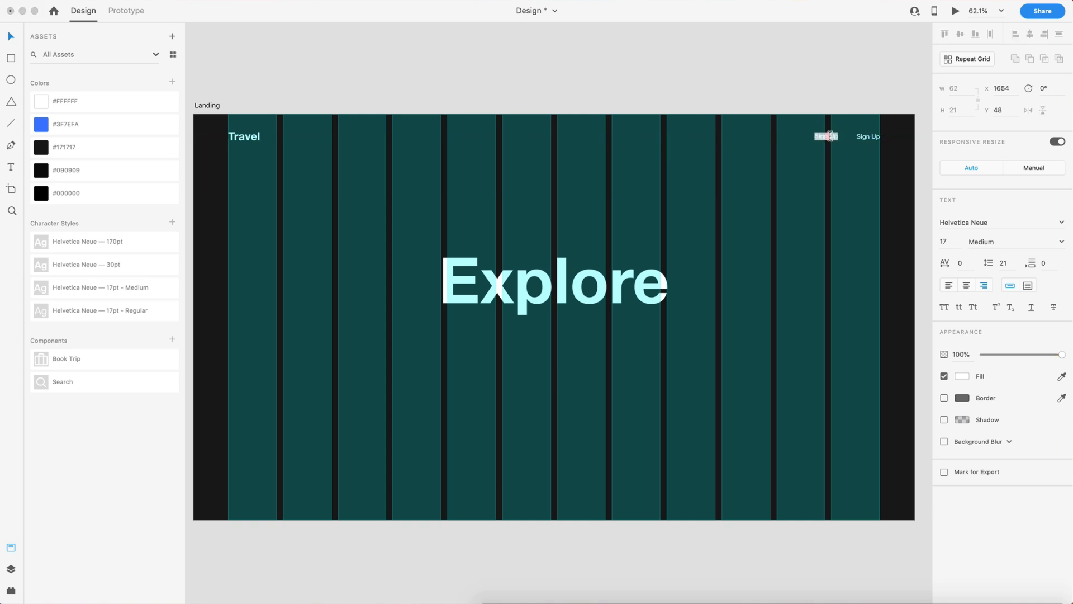
pyautogui.write('Serach')
pyautogui.click(832, 150)
pyautogui.click(754, 137)
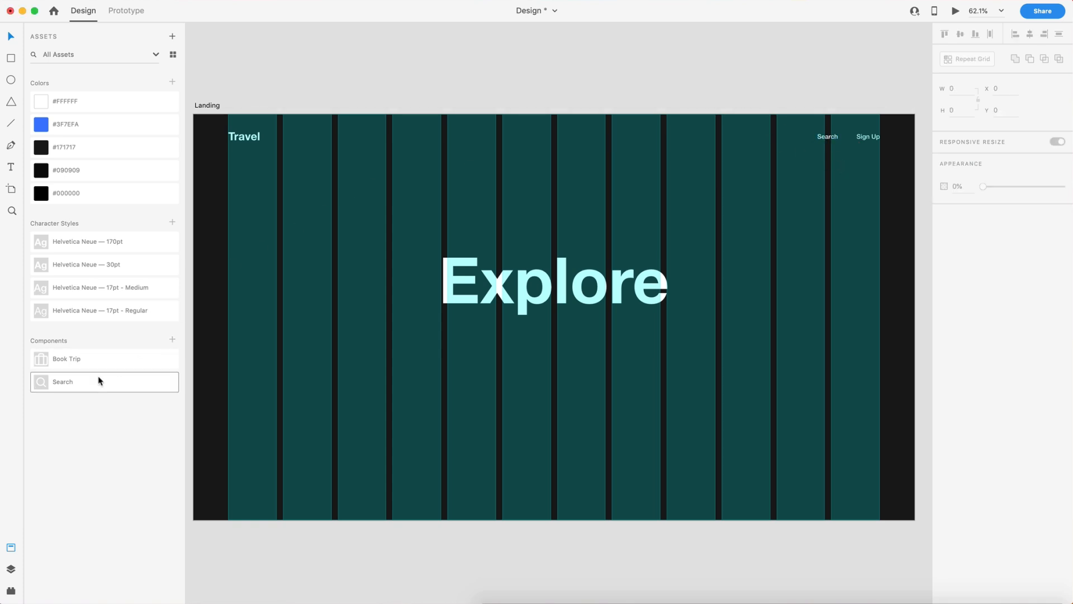
# - Place the Search icon component just before the Search label in the header, vertically centered with it at X 1632, Y 47
pyautogui.moveTo(39, 380); pyautogui.dragTo(787, 140)
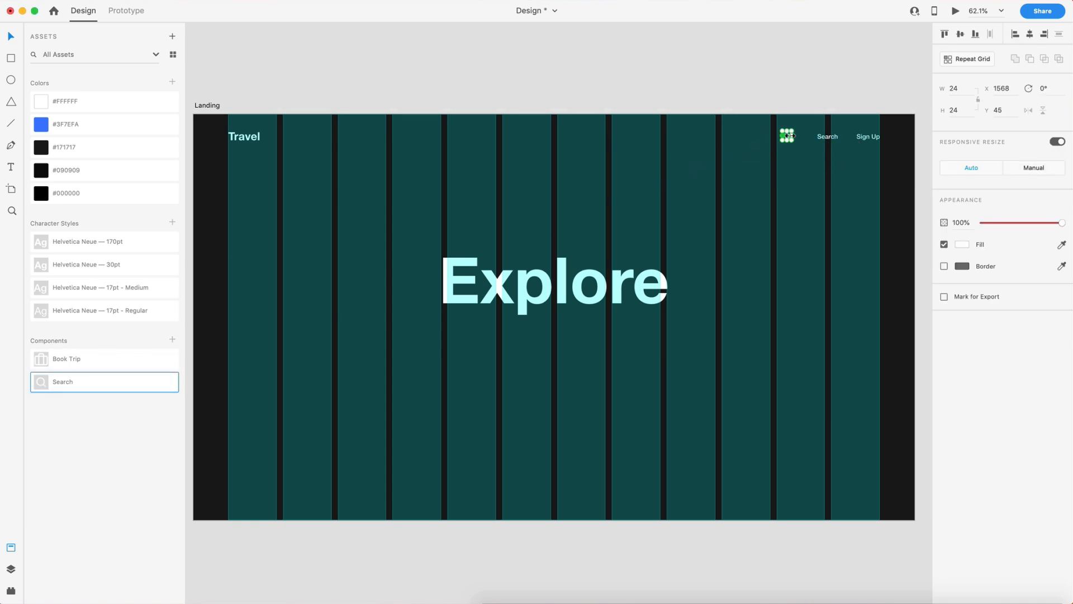
pyautogui.click(803, 132)
pyautogui.scroll(6, 807, 131)
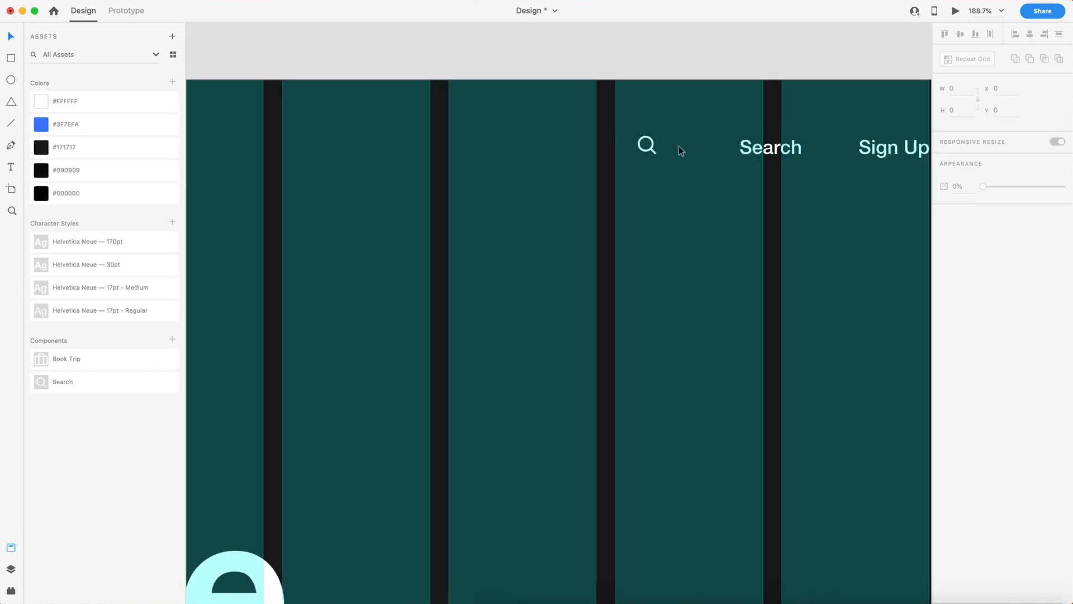
pyautogui.hscroll(1, 658, 147)
pyautogui.moveTo(636, 148); pyautogui.dragTo(705, 149)
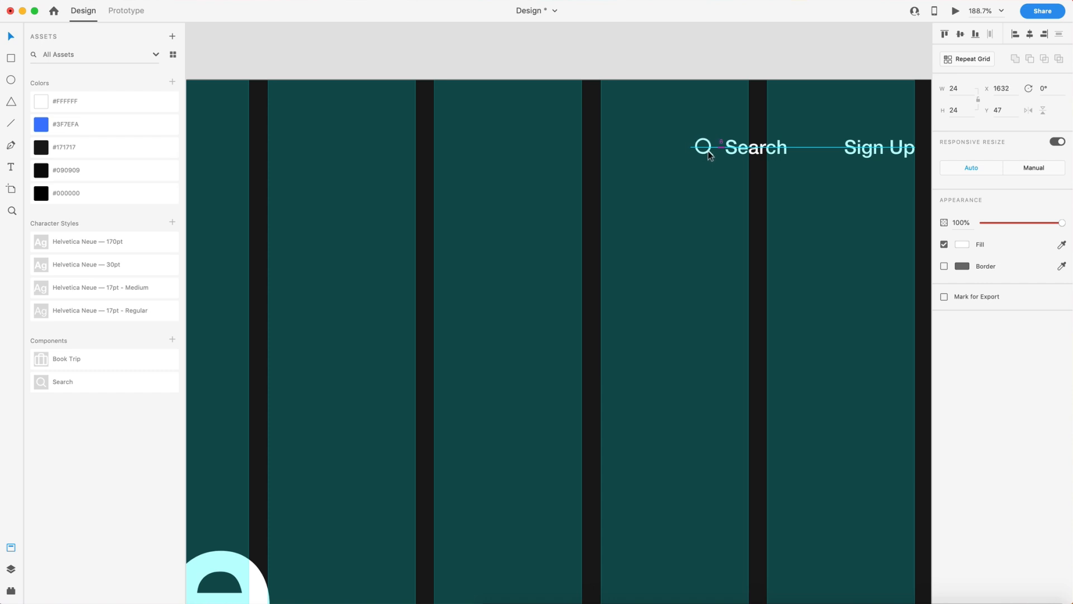
pyautogui.click(801, 192)
pyautogui.scroll(-5, 832, 283)
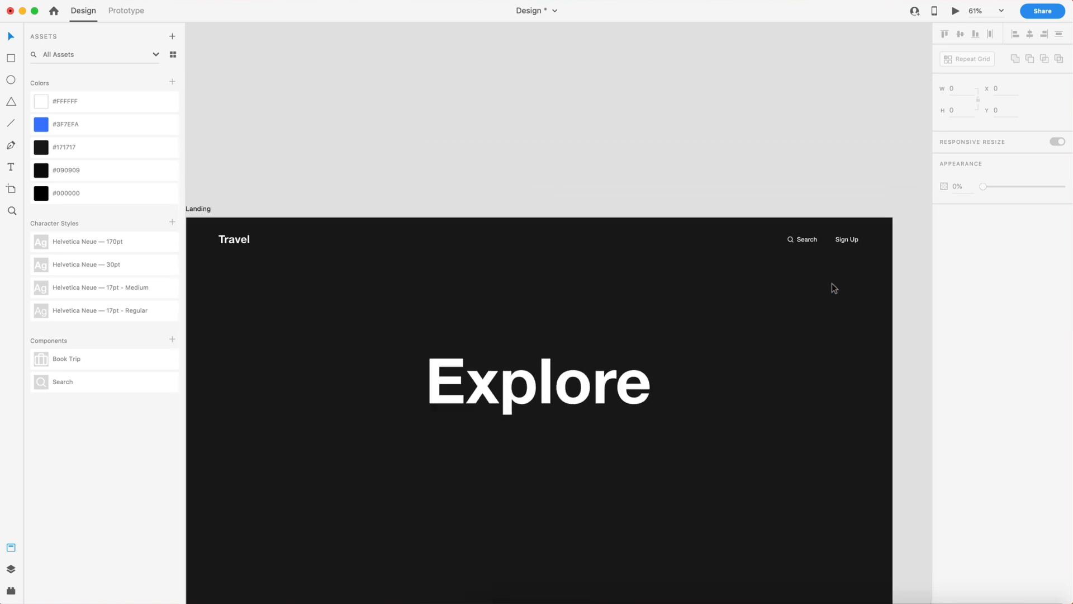
# - Preview the Landing artboard with the layout grid hidden, and show the grid again
pyautogui.scroll(-3, 832, 283)
pyautogui.scroll(-2, 832, 283)
pyautogui.press('super+shift+apostrophe')
pyautogui.press('super+shift+apostrophe')
pyautogui.scroll(2, 826, 283)
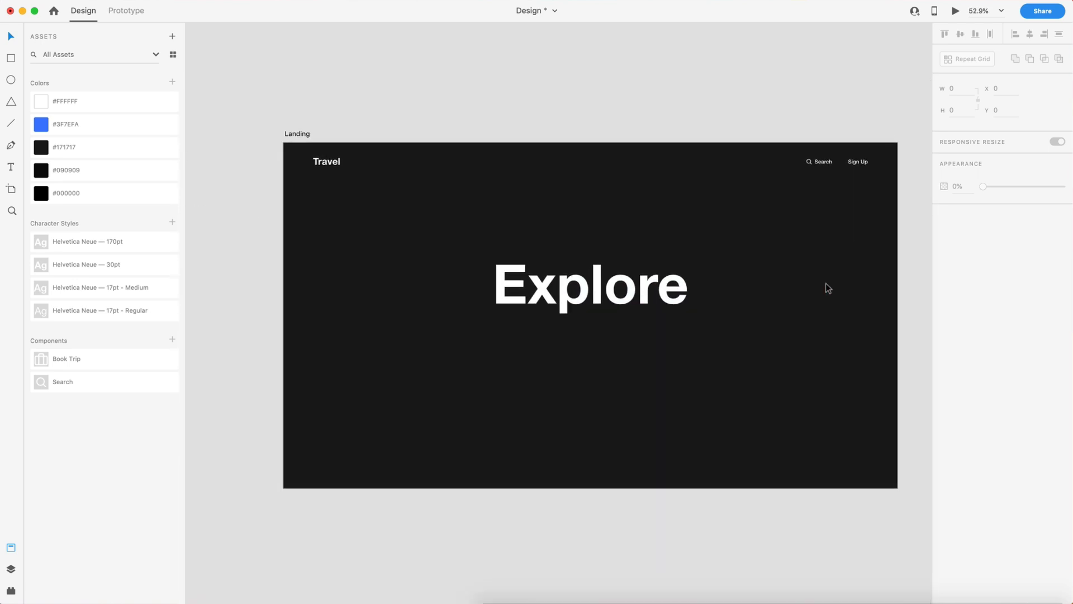
pyautogui.press('super+shift+apostrophe')
pyautogui.scroll(-1, 827, 282)
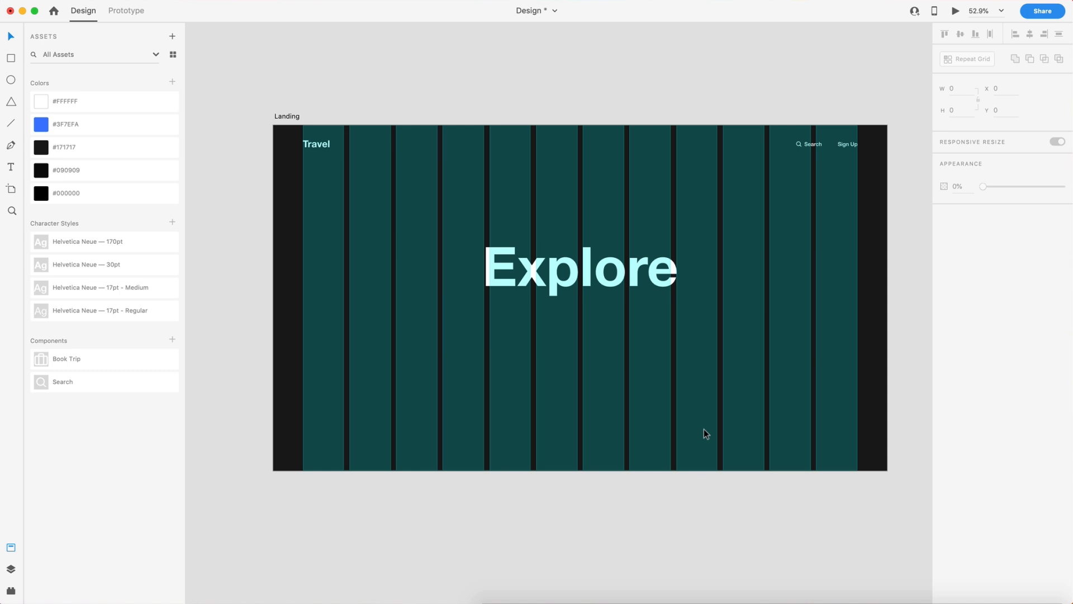
# - Draw a borderless rectangle below the Explore heading across the eight middle columns, 1152 wide and 200 high
pyautogui.click(9, 60)
pyautogui.moveTo(396, 374); pyautogui.dragTo(764, 437)
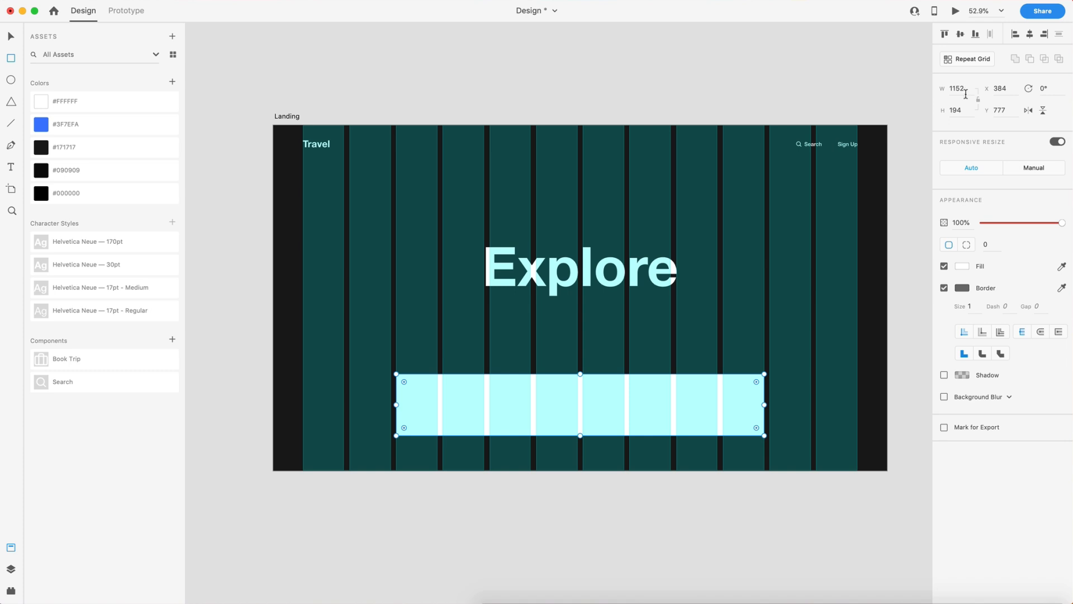
pyautogui.click(964, 113)
pyautogui.write('200')
pyautogui.press('Return')
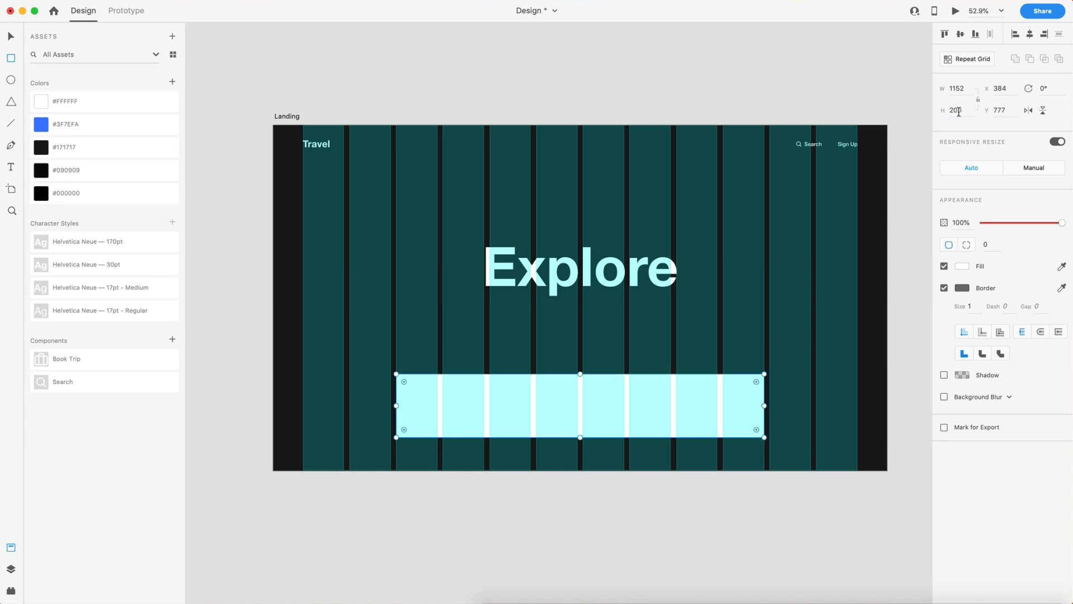
pyautogui.click(944, 289)
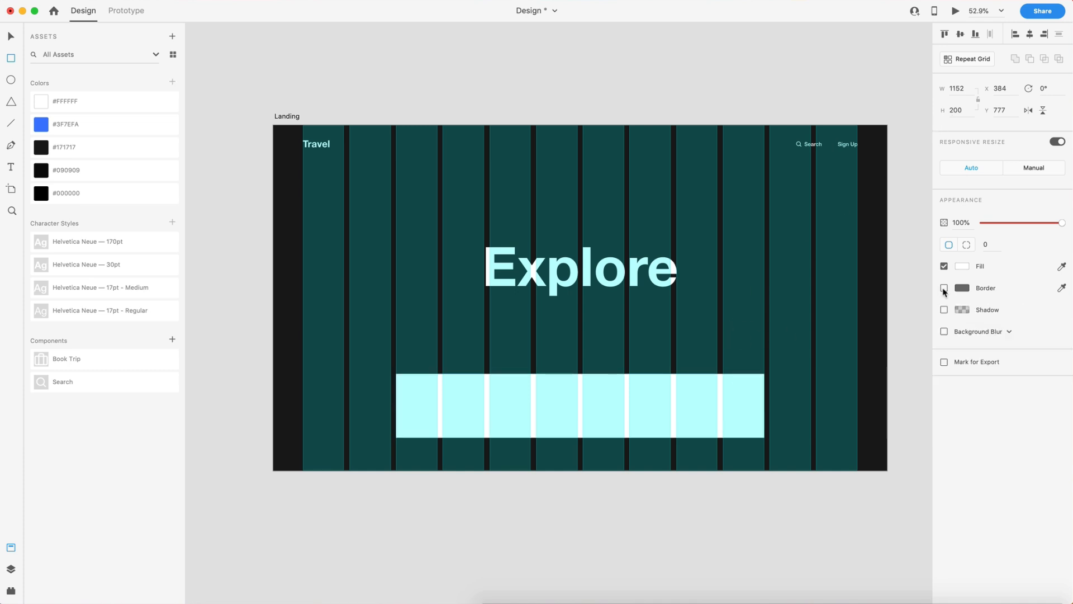
# - Set the white rectangle's corner radius to 7 and move it down flush with the artboard's lower edge at Y 880
pyautogui.click(990, 245)
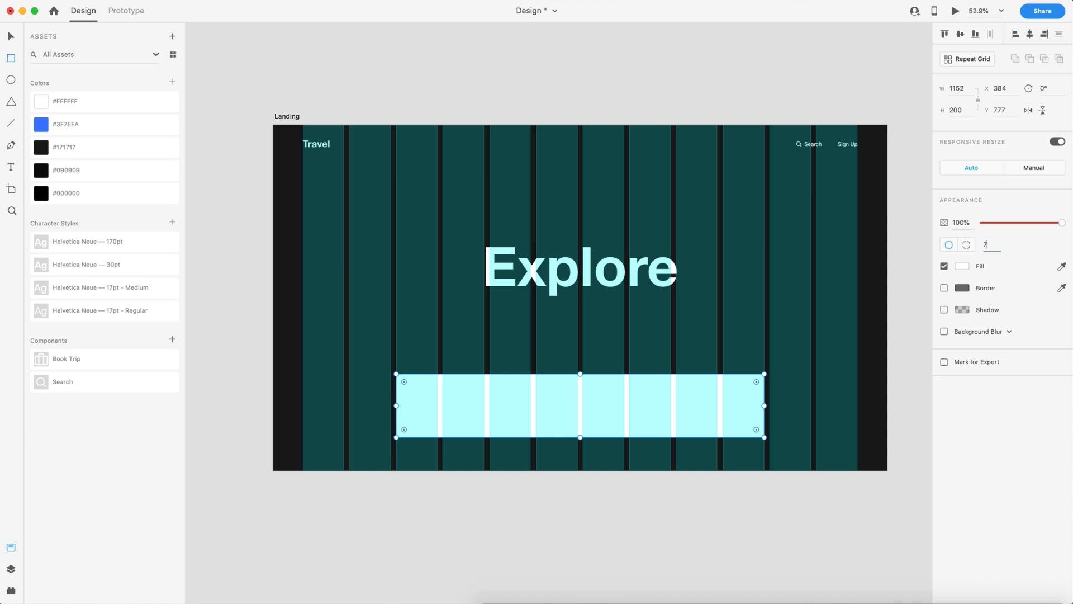
pyautogui.press('Return')
pyautogui.press('v')
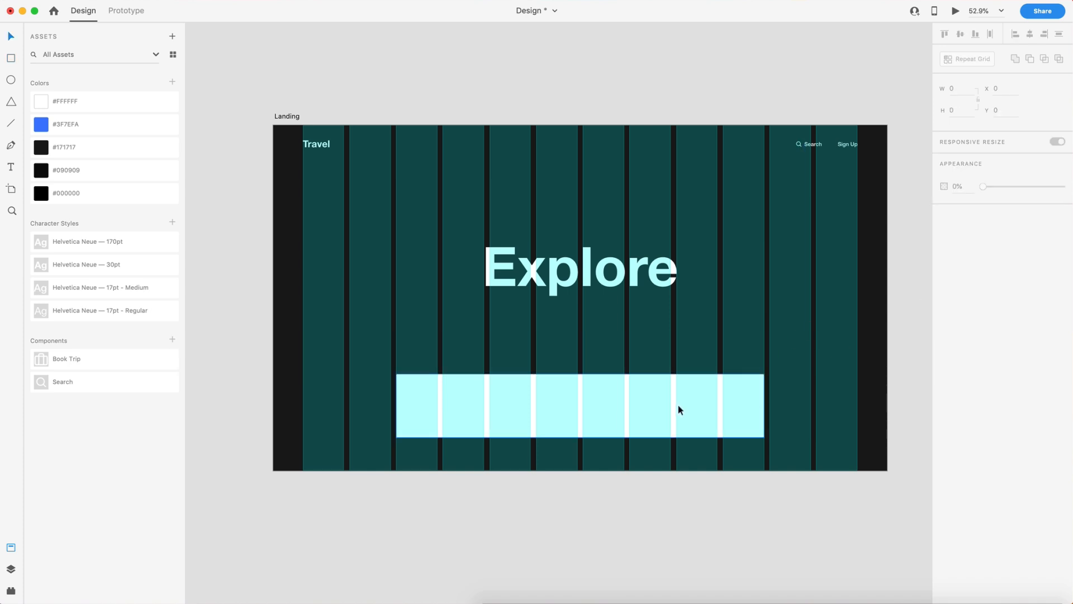
pyautogui.moveTo(676, 393); pyautogui.dragTo(676, 426)
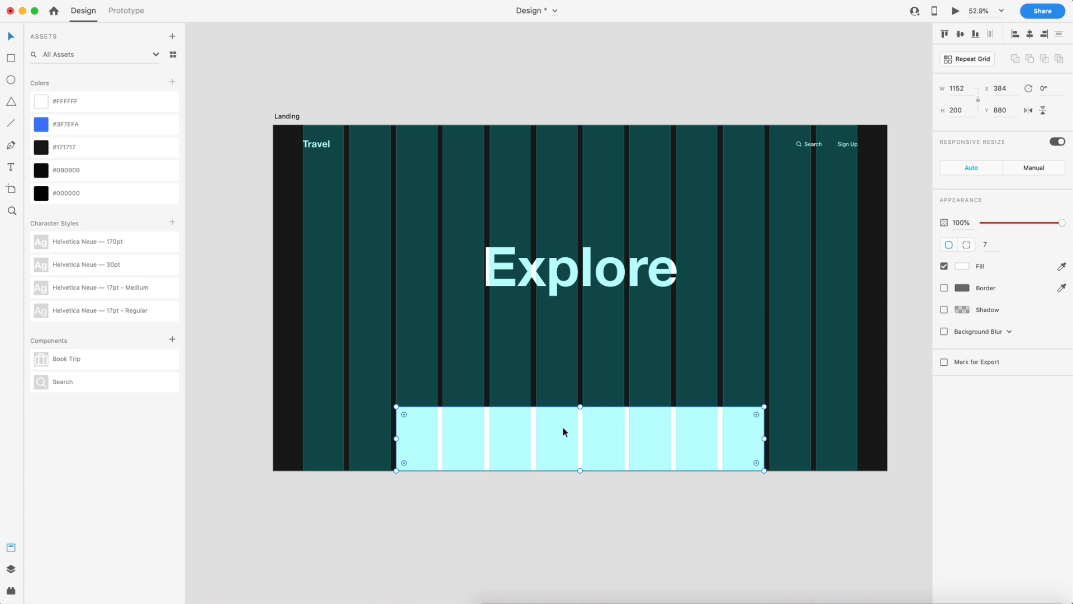
# - Add the placeholder text "alkdfj;asdf" inside the white box, color it #171717 and move it to X 458, Y 974
pyautogui.scroll(5, 540, 498)
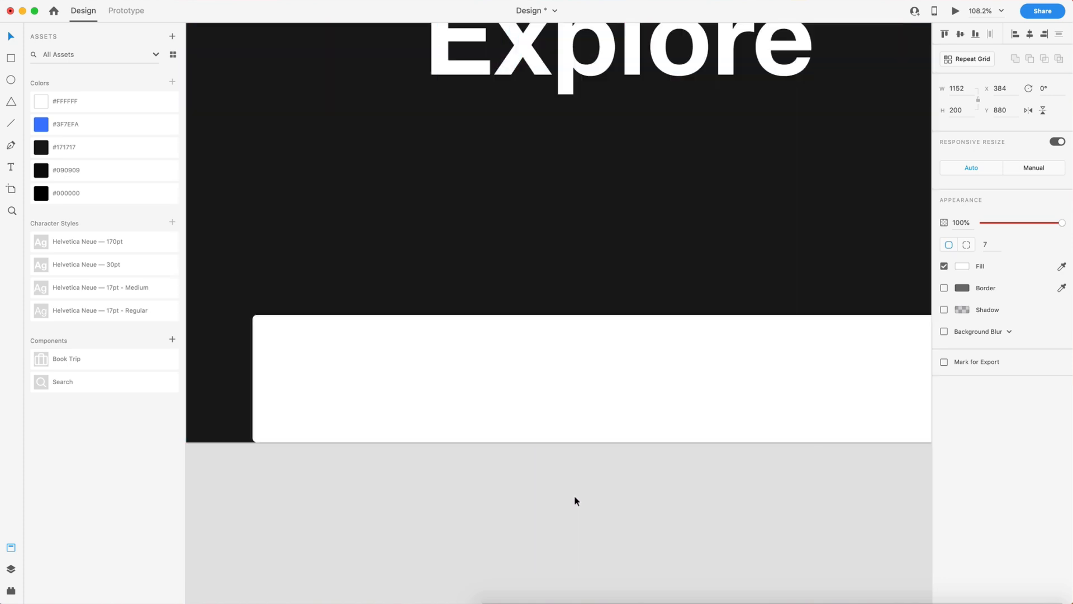
pyautogui.hscroll(2, 585, 496)
pyautogui.hscroll(-1, 586, 496)
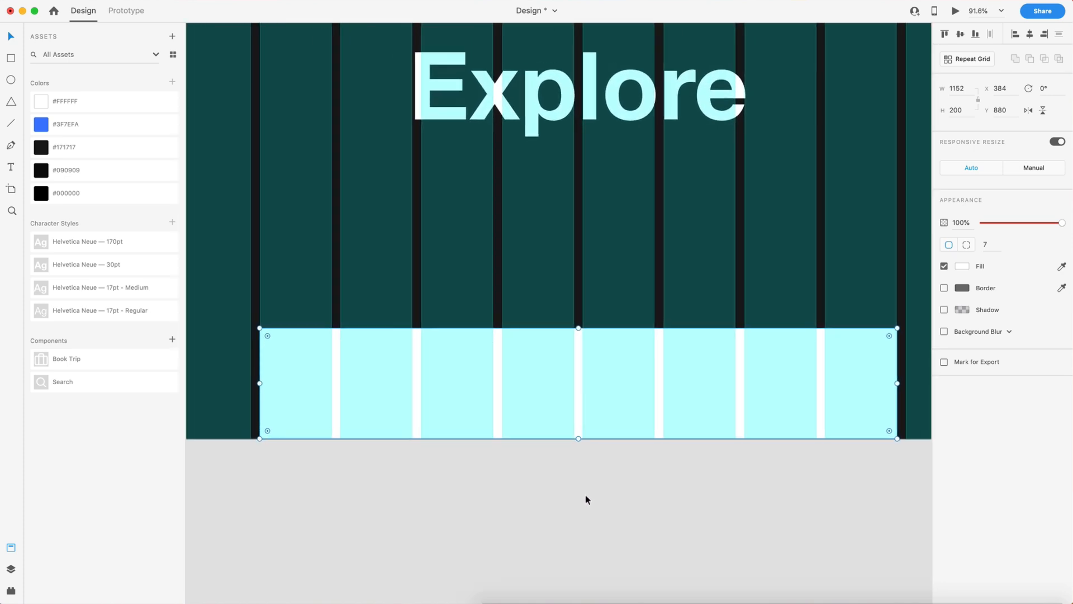
pyautogui.press('t')
pyautogui.click(303, 383)
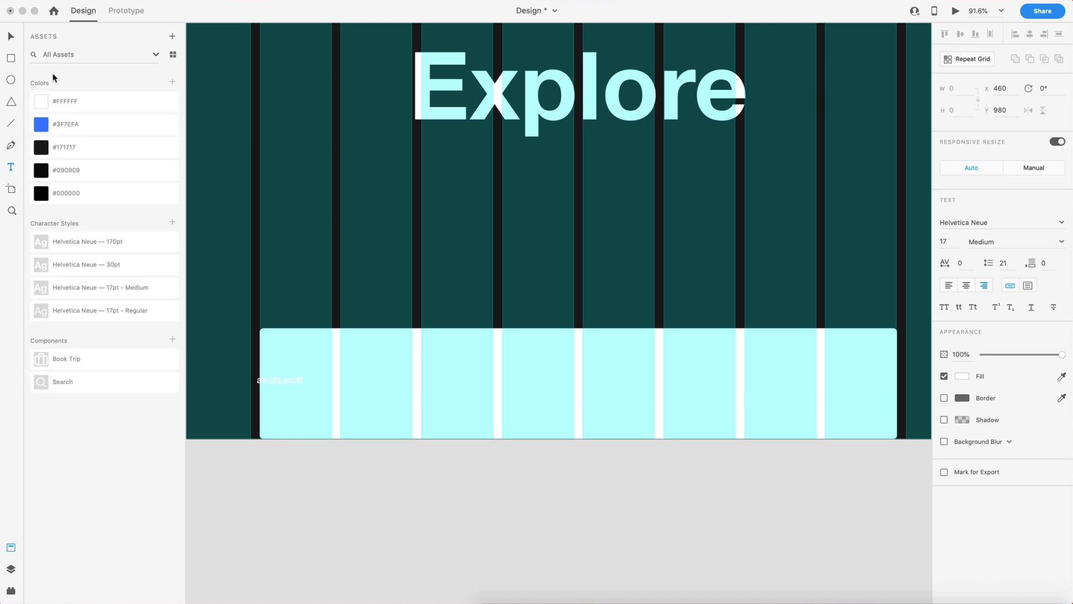
pyautogui.click(13, 38)
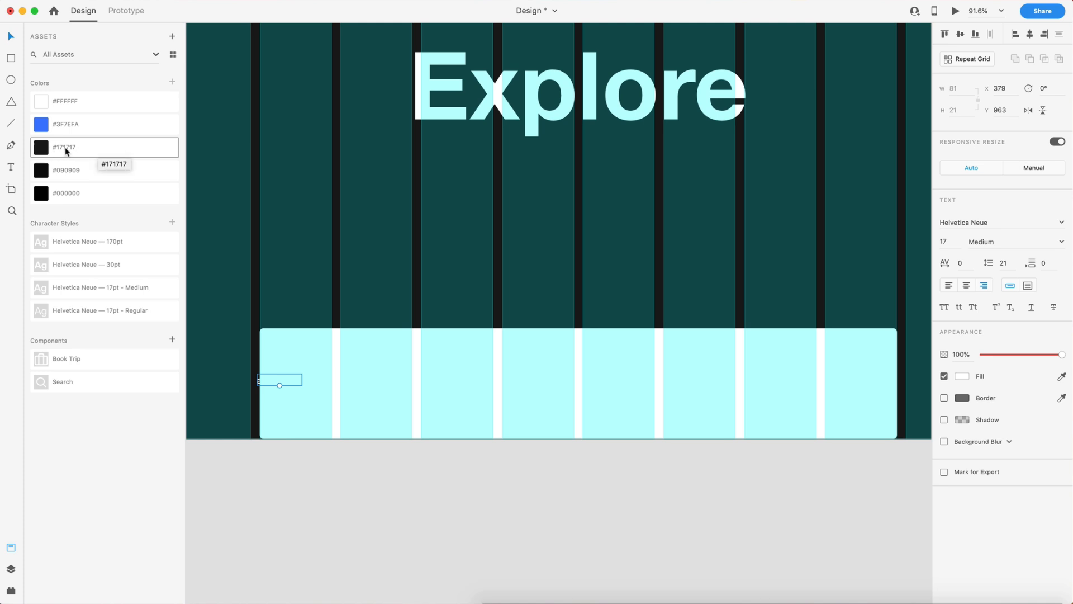
pyautogui.click(93, 151)
pyautogui.moveTo(271, 382); pyautogui.dragTo(316, 388)
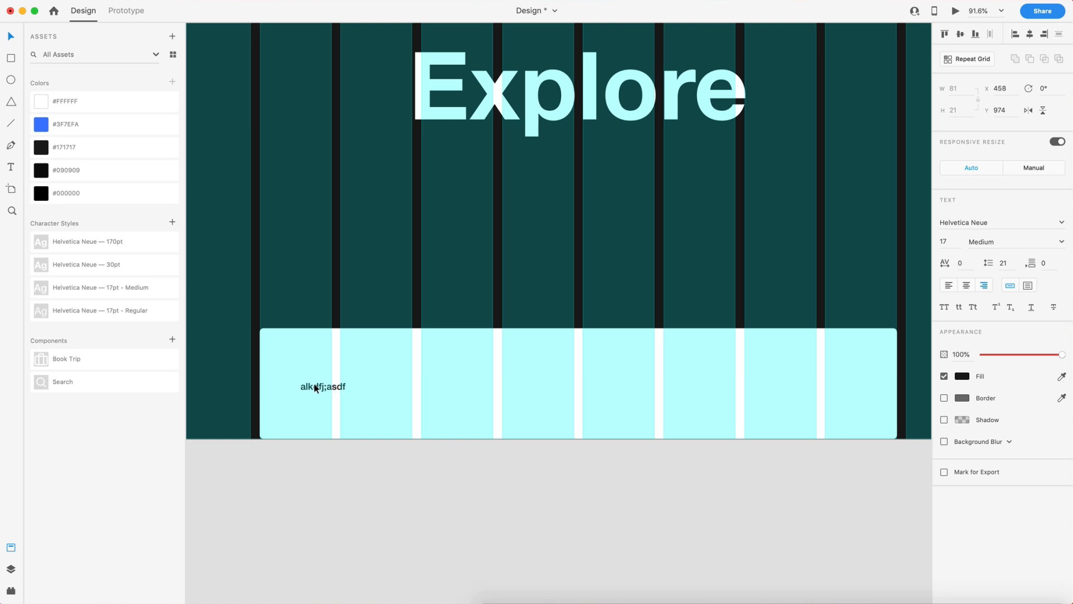
# - Apply the Helvetica Neue 30pt style and #171717 to the placeholder, left-align its text and place it at X 464, Y 962
pyautogui.click(151, 269)
pyautogui.click(78, 147)
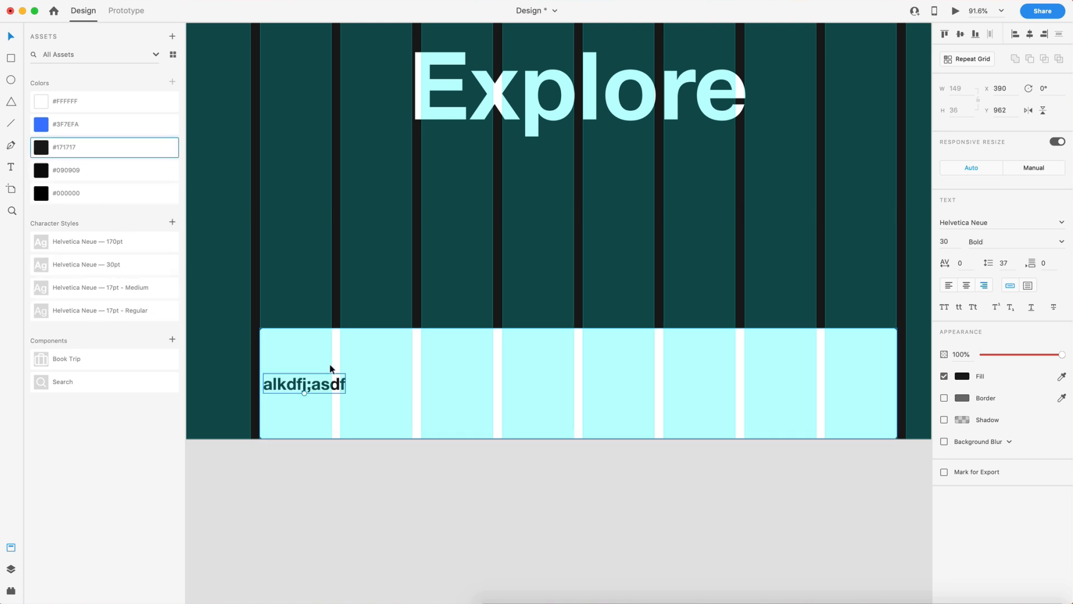
pyautogui.moveTo(303, 383); pyautogui.dragTo(352, 383)
pyautogui.click(950, 287)
pyautogui.moveTo(347, 384); pyautogui.dragTo(323, 384)
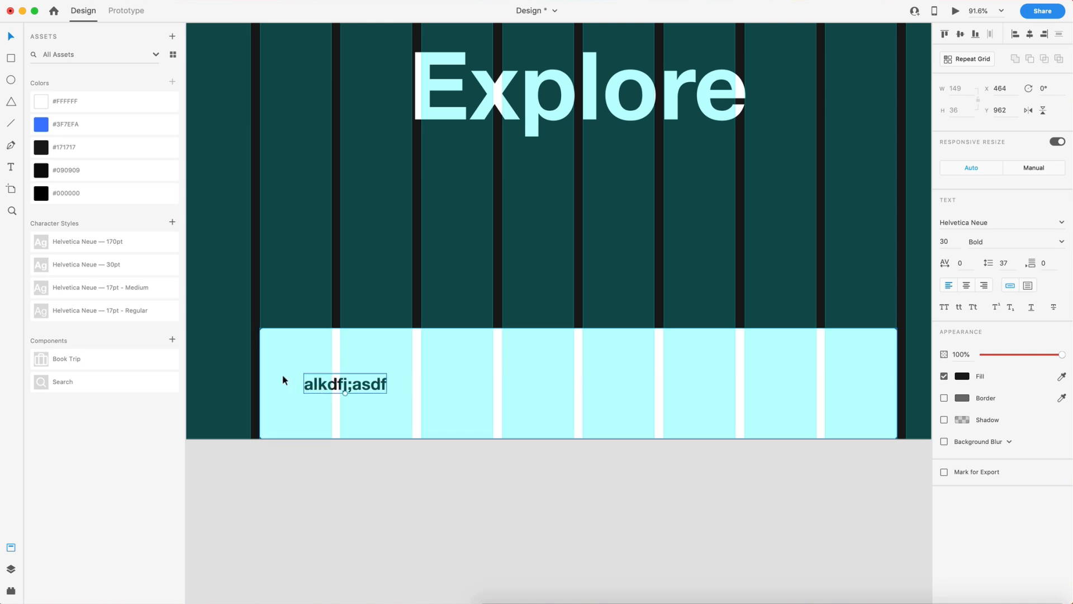
# - Replace the placeholder text in the white box with "Summer Trip to Nepal"
pyautogui.doubleClick(356, 386)
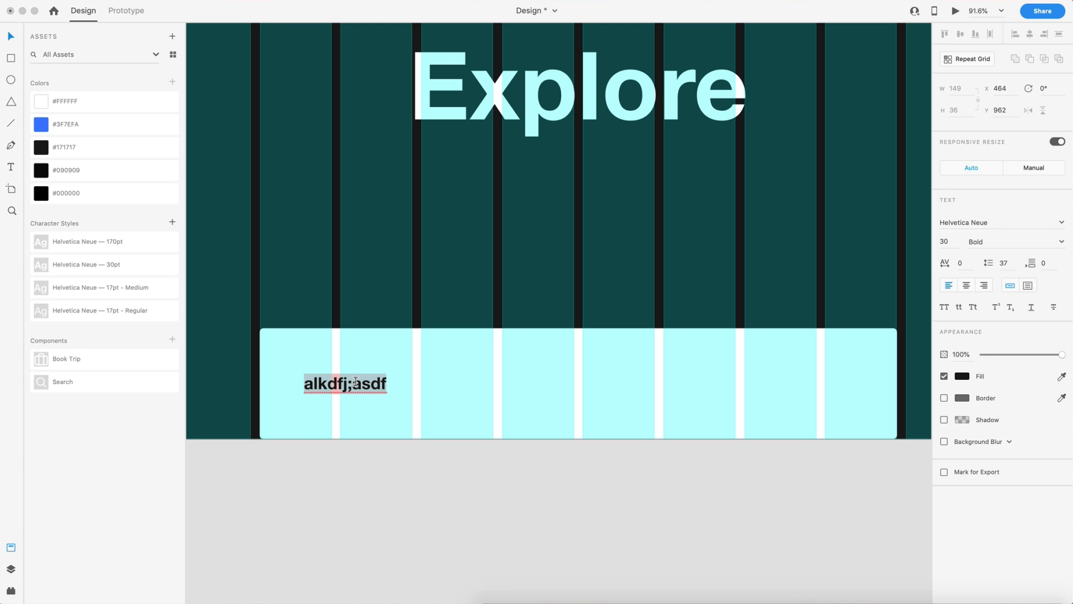
pyautogui.write('Summer Trip to Nepal')
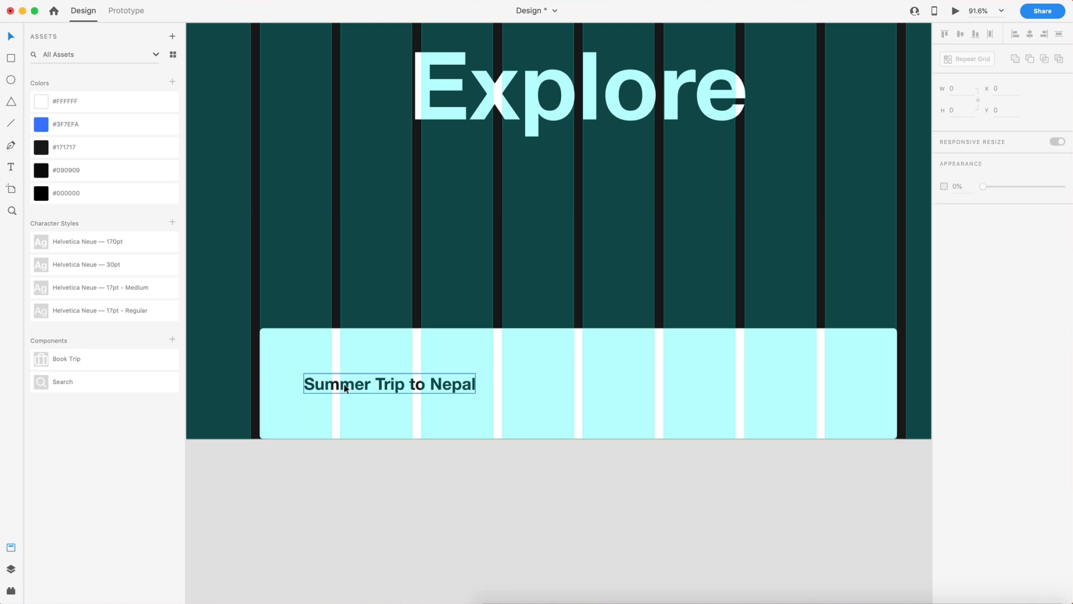
pyautogui.press('Escape')
# - Add a second text line reading "431 unique trips available" below the Summer Trip to Nepal title
pyautogui.press('t')
pyautogui.click(334, 414)
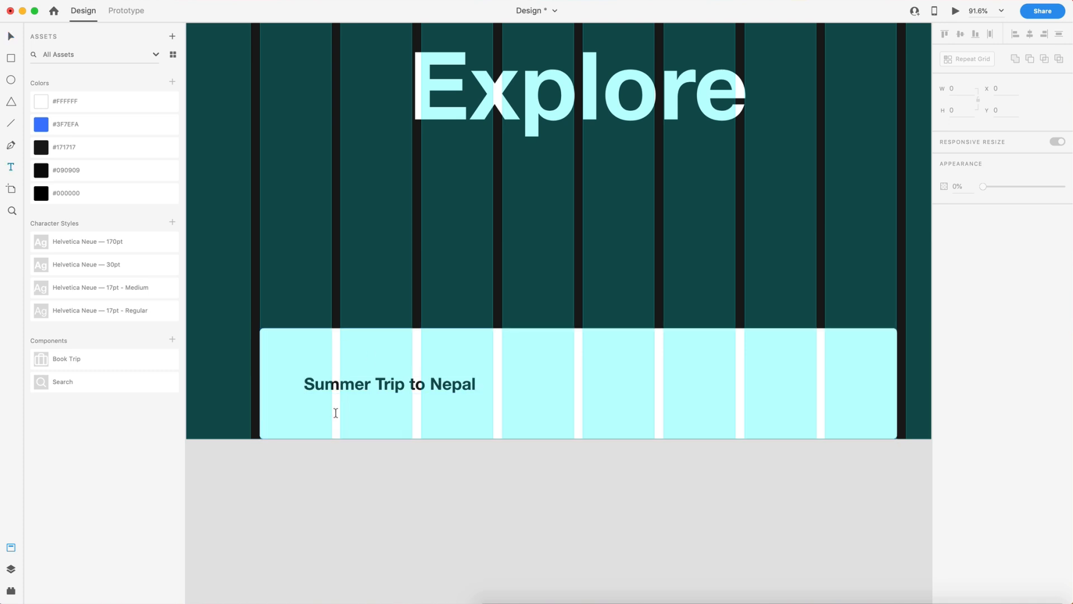
pyautogui.write('43')
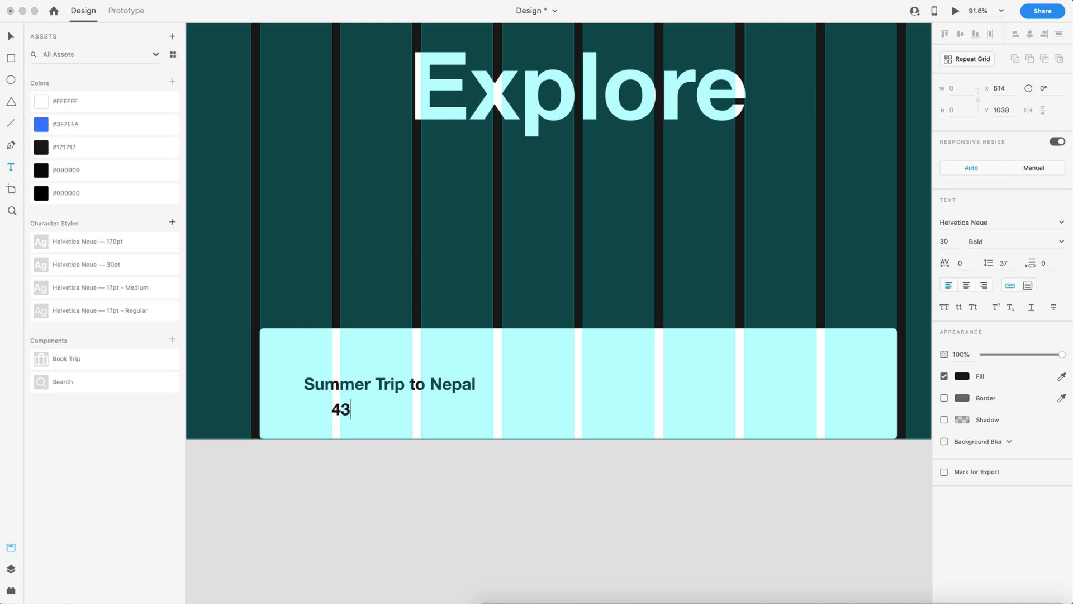
pyautogui.write('1 unique trips available')
pyautogui.press('Escape')
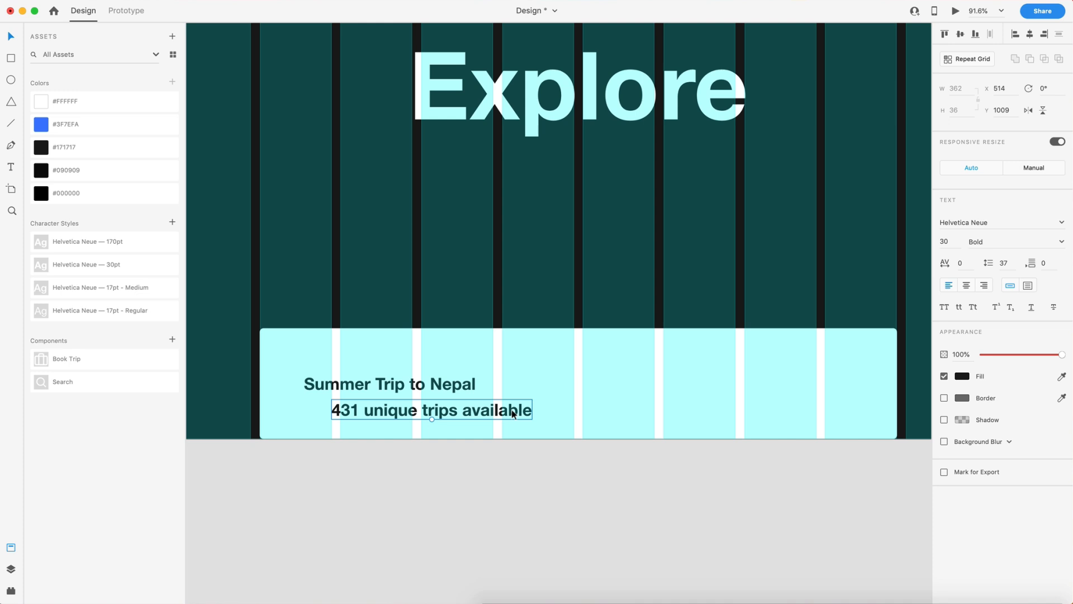
# - Style the trips-available line with Helvetica Neue 17pt Regular, color #171717 and 50% opacity
pyautogui.click(162, 313)
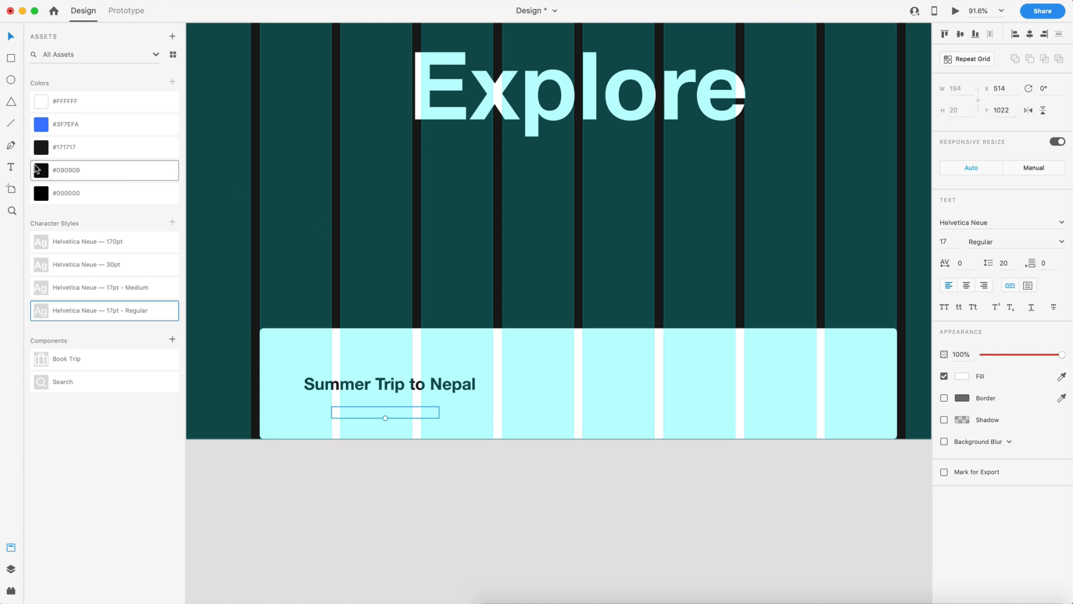
pyautogui.click(98, 148)
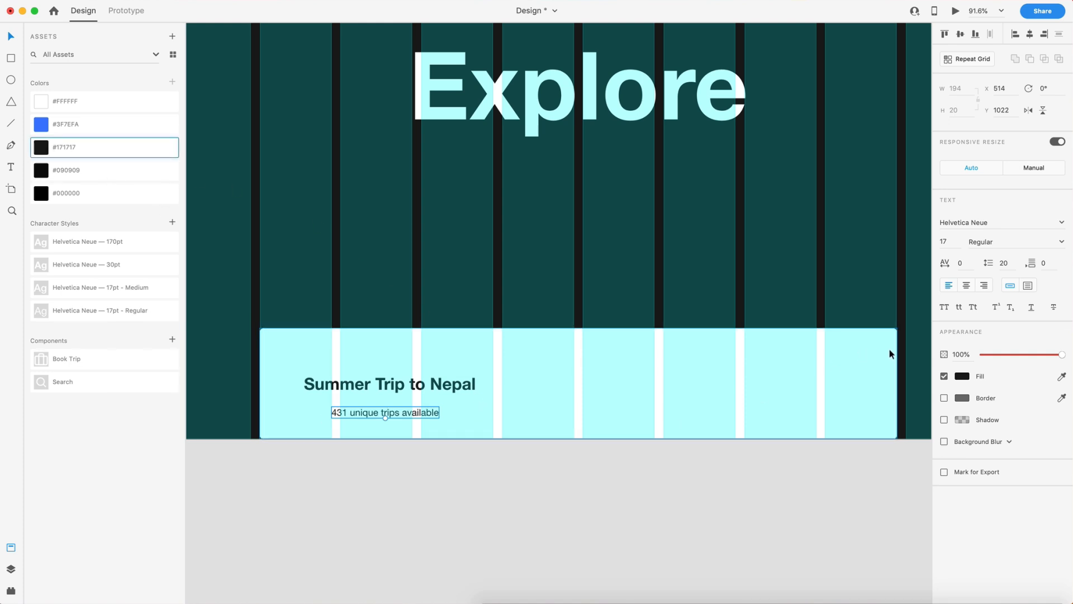
pyautogui.moveTo(1023, 356); pyautogui.dragTo(1023, 358)
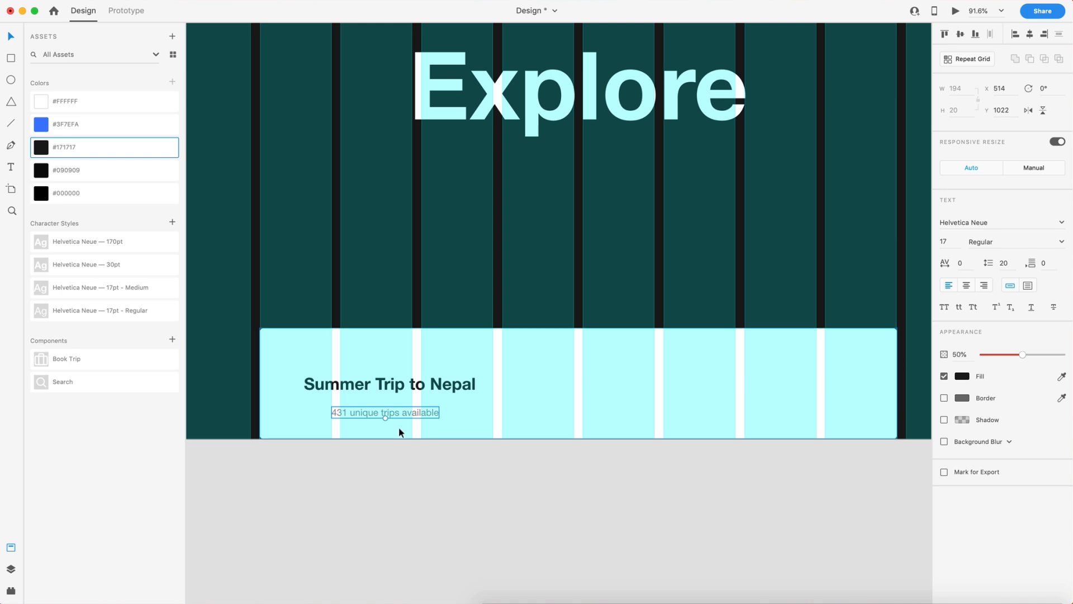
# - Move the trips-available line directly beneath the trip title and align the left edges of both texts
pyautogui.moveTo(350, 411); pyautogui.dragTo(317, 400)
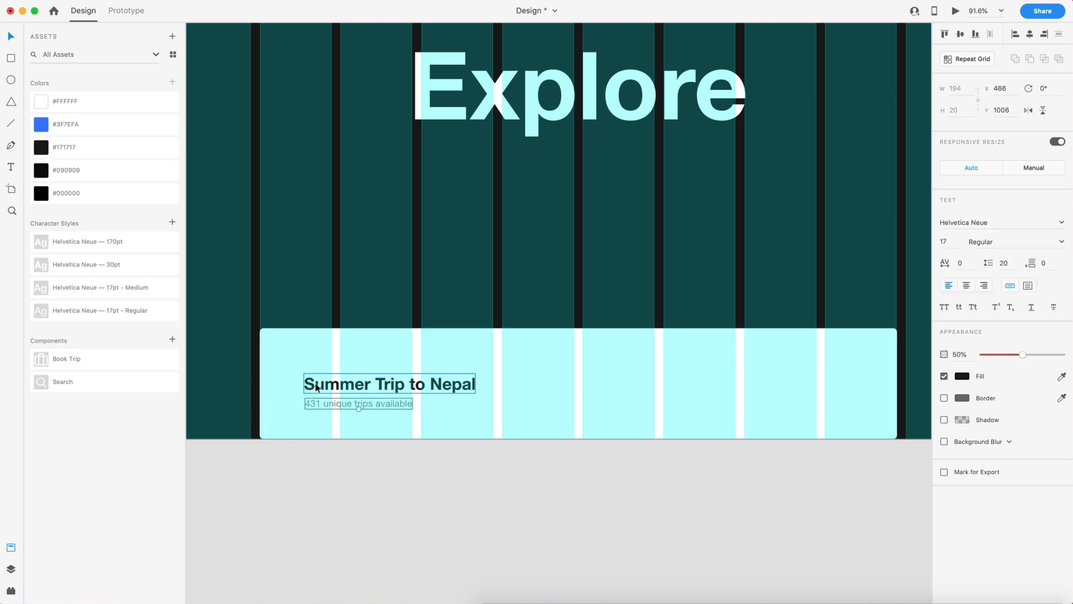
pyautogui.keyDown('shift'); pyautogui.click(315, 386); pyautogui.keyUp('shift')
pyautogui.click(1016, 35)
pyautogui.click(381, 479)
# - Nudge the trips-available line up 3 px to Y 1003, closer to the title
pyautogui.scroll(5, 311, 438)
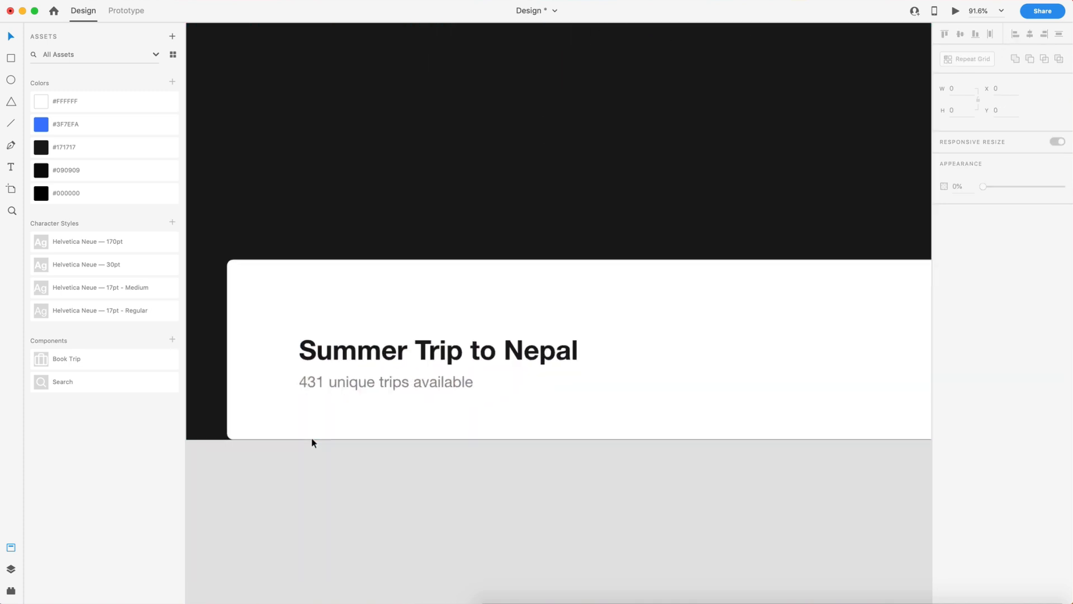
pyautogui.click(359, 356)
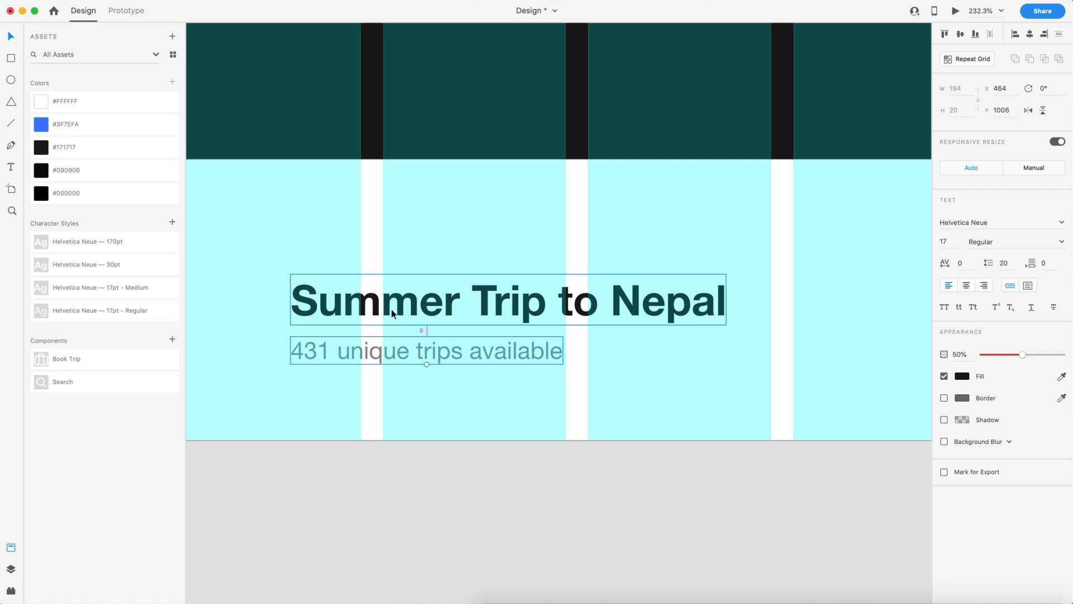
pyautogui.press('Up')
pyautogui.press('Up')
pyautogui.press('Up')
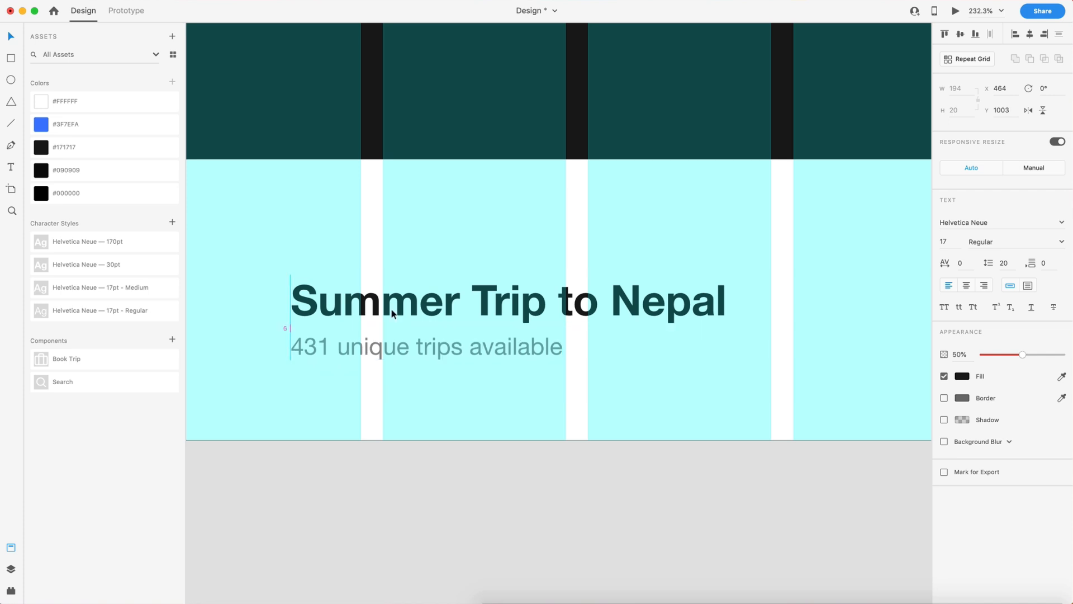
# - Move the title and trips-available line together up to Y 950, keeping X 464, inside the white box
pyautogui.scroll(-5, 477, 455)
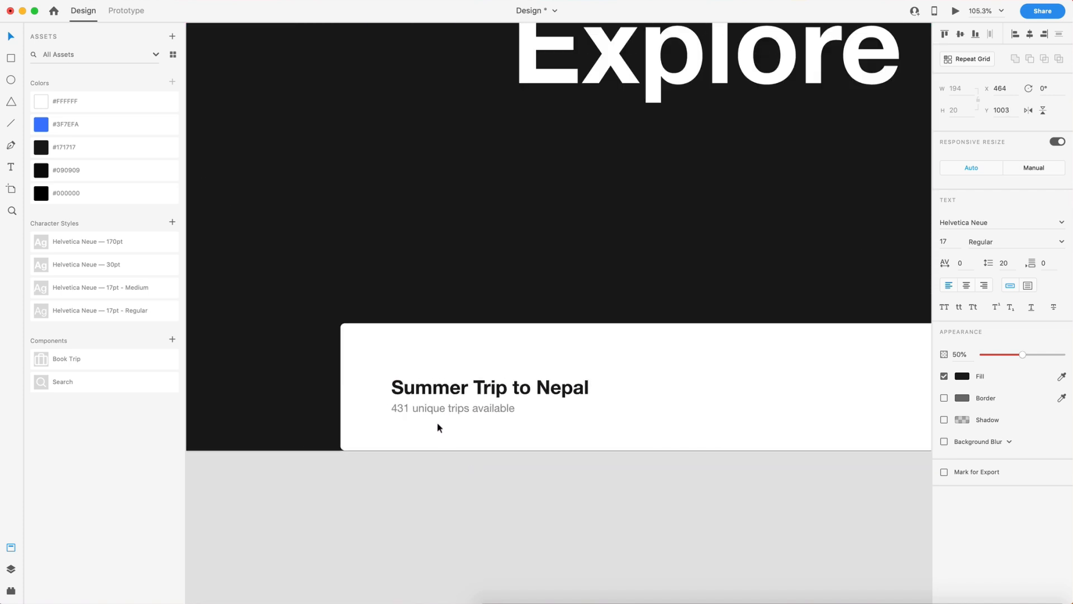
pyautogui.keyDown('shift'); pyautogui.click(439, 394); pyautogui.keyUp('shift')
pyautogui.moveTo(436, 395); pyautogui.dragTo(439, 386)
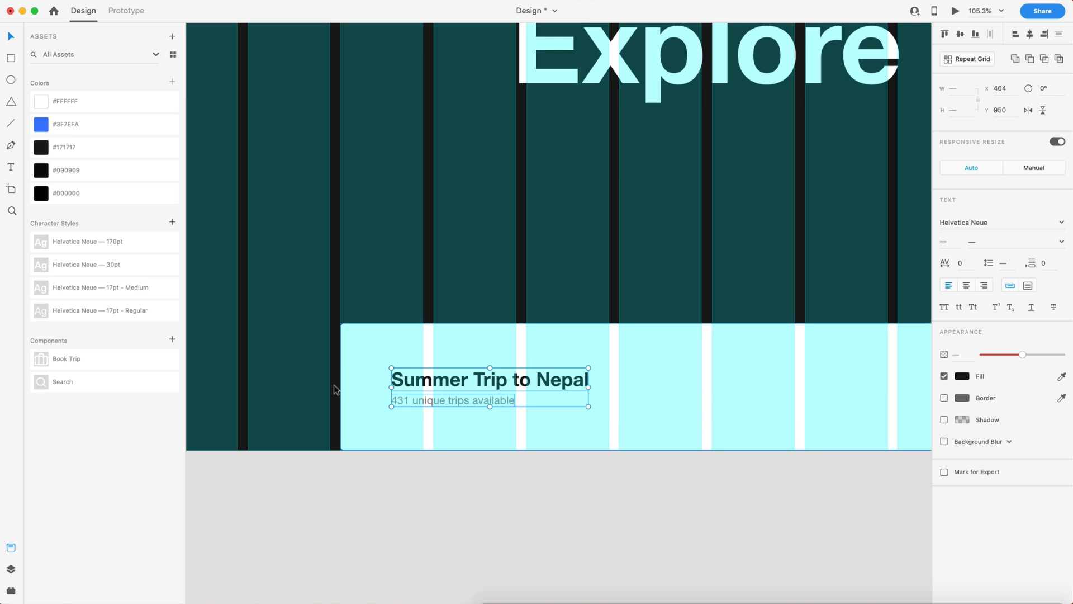
# - Draw a square near the right end of the white box and set its size to 70 × 70 with proportions locked
pyautogui.hscroll(5, 619, 498)
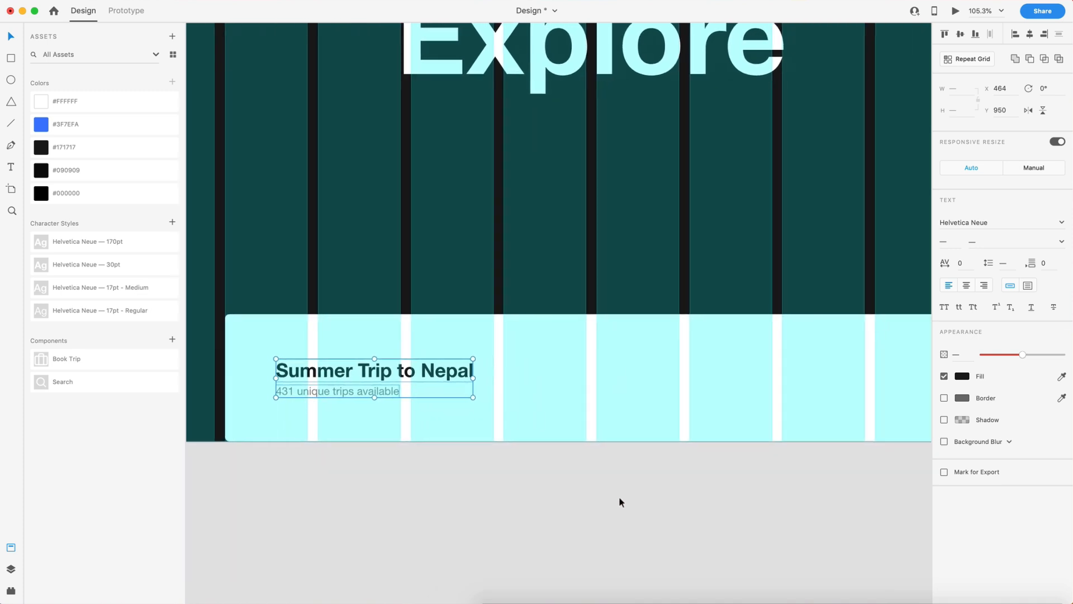
pyautogui.hscroll(2, 624, 496)
pyautogui.scroll(-2, 623, 498)
pyautogui.click(623, 498)
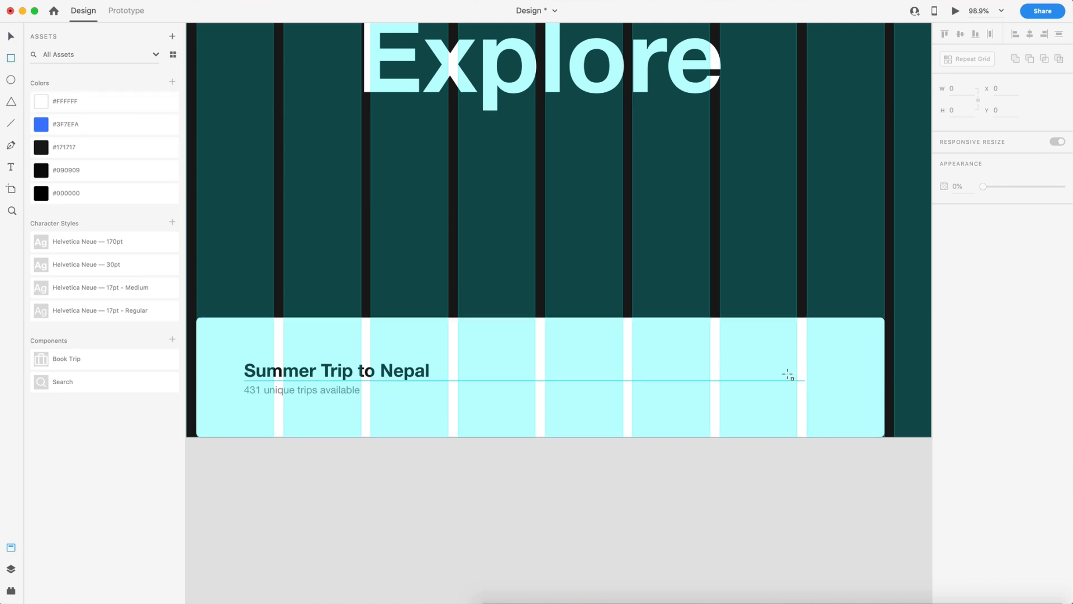
pyautogui.moveTo(758, 359); pyautogui.dragTo(786, 388)
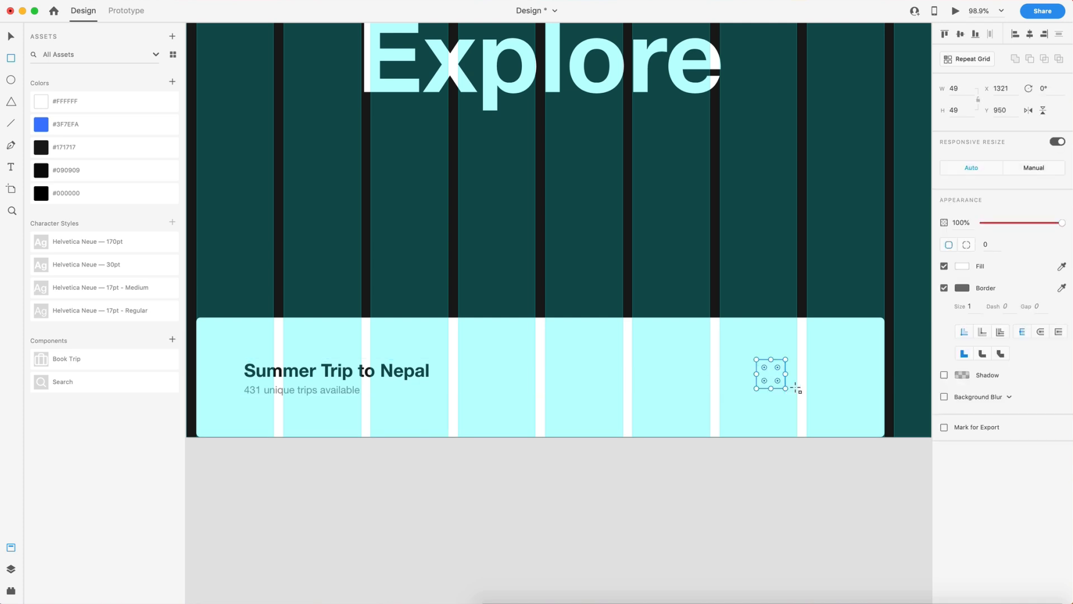
pyautogui.press('v')
pyautogui.click(978, 100)
pyautogui.click(965, 90)
pyautogui.write('70')
pyautogui.press('Return')
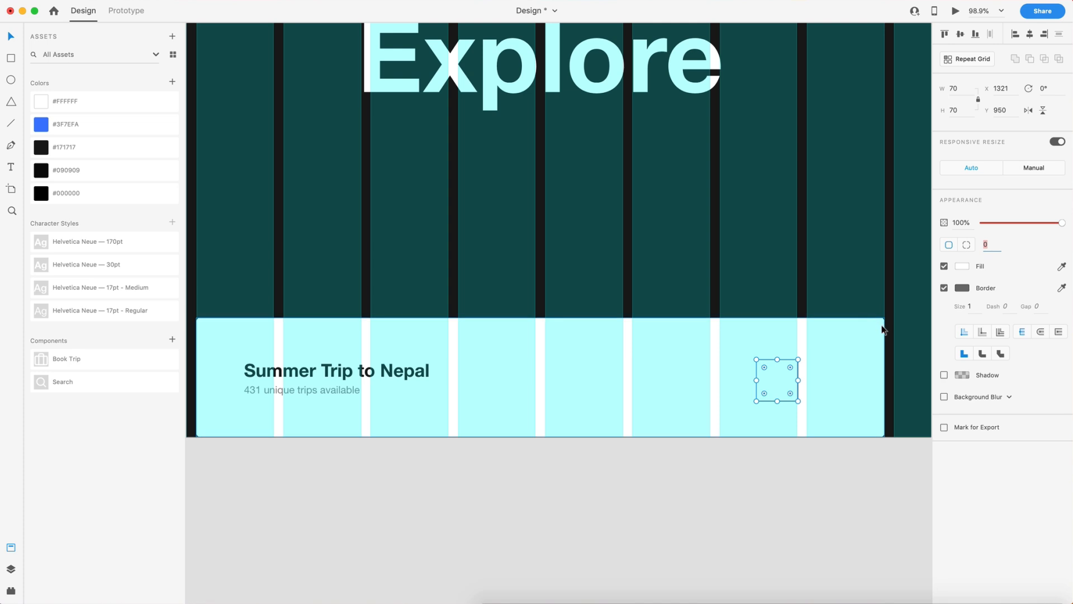
# - Give the square a corner radius of 4, no border and a #3F7EFA fill, and place it at X 1386, Y 945
pyautogui.write('4')
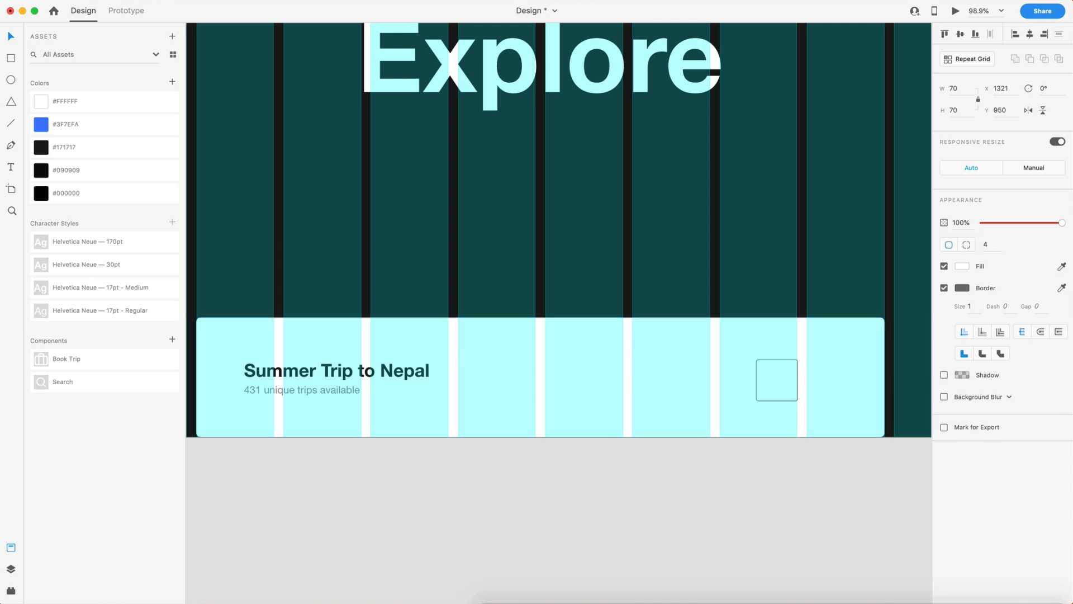
pyautogui.click(944, 288)
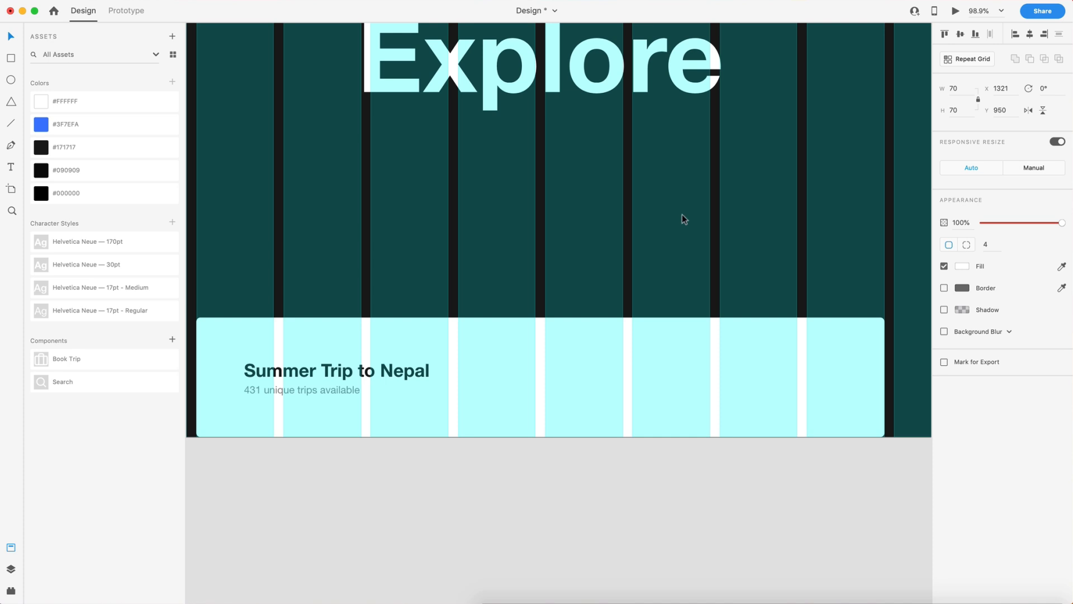
pyautogui.click(102, 125)
pyautogui.moveTo(774, 384); pyautogui.dragTo(810, 374)
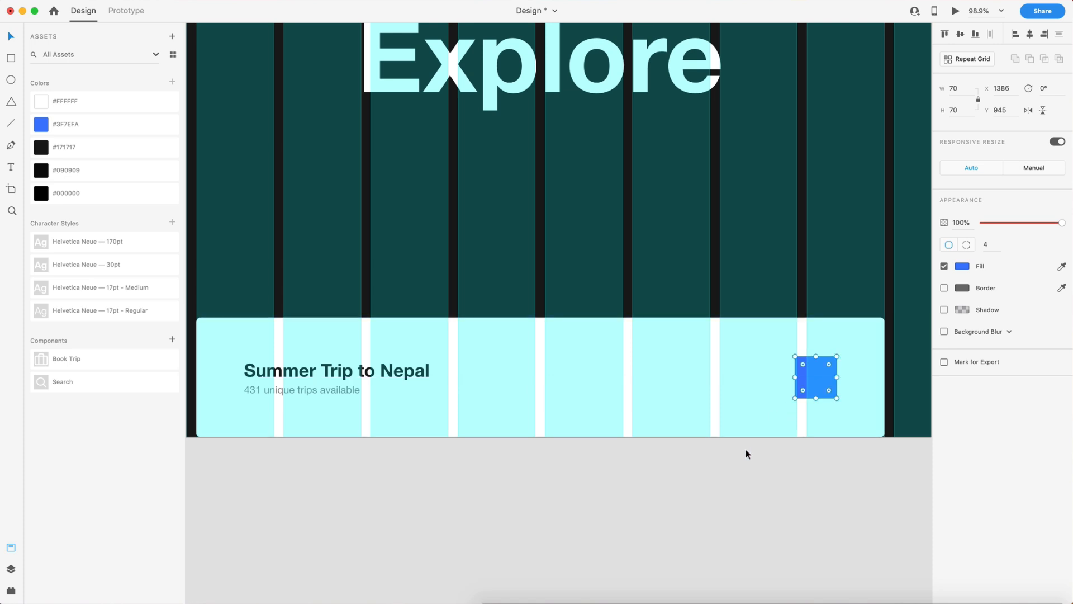
# - Place the Book Trip icon component on the blue square, center it both ways, and check the square's spacing to the box edges
pyautogui.click(837, 475)
pyautogui.moveTo(112, 361); pyautogui.dragTo(773, 374)
pyautogui.scroll(3, 858, 385)
pyautogui.scroll(2, 858, 375)
pyautogui.keyDown('shift'); pyautogui.click(808, 364); pyautogui.keyUp('shift')
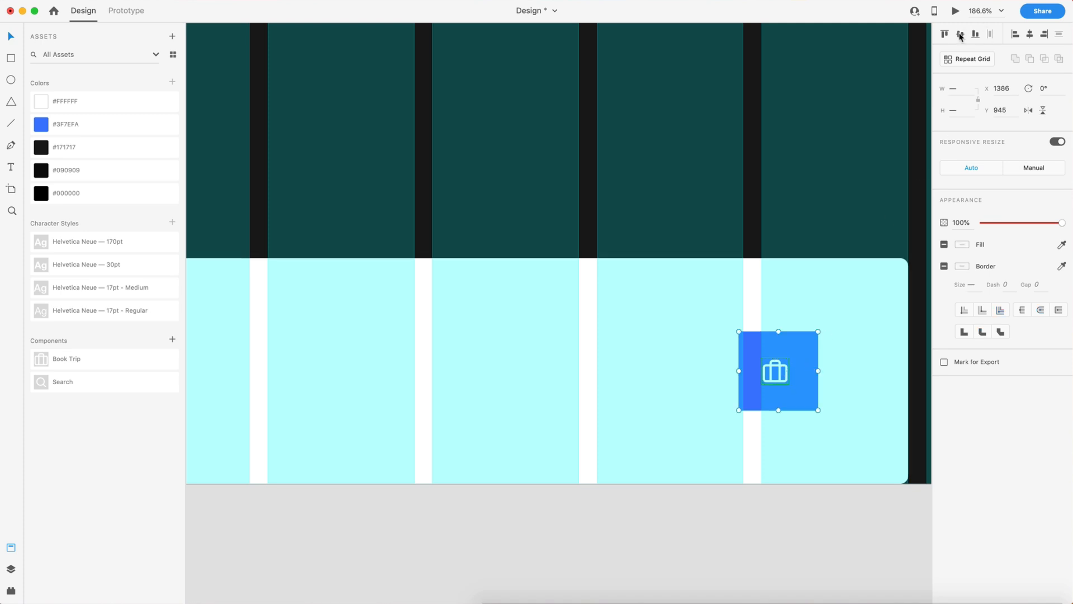
pyautogui.click(1030, 34)
pyautogui.press('alt')
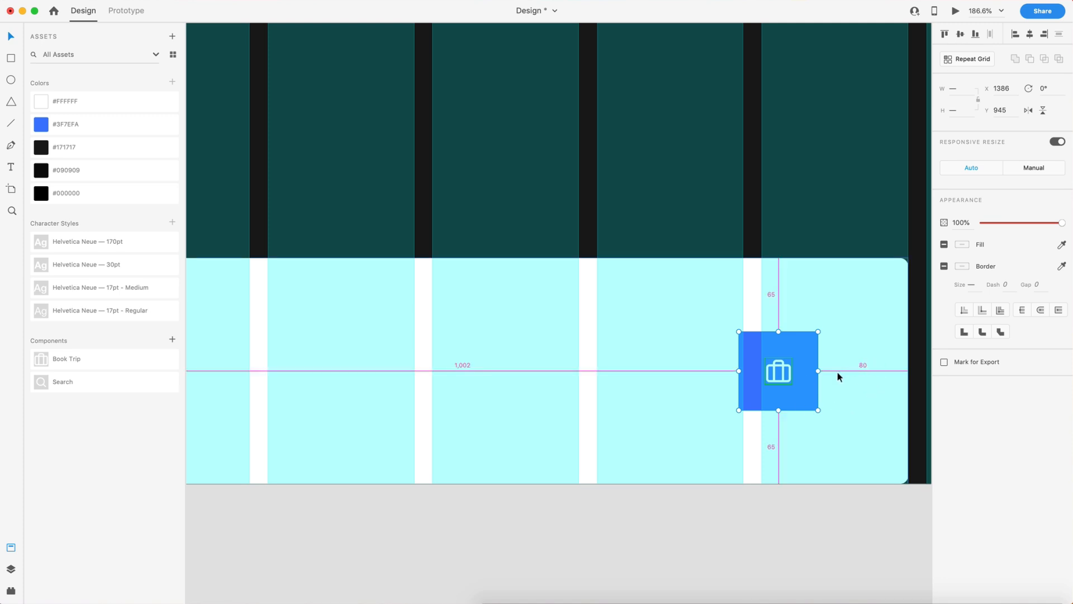
pyautogui.click(719, 522)
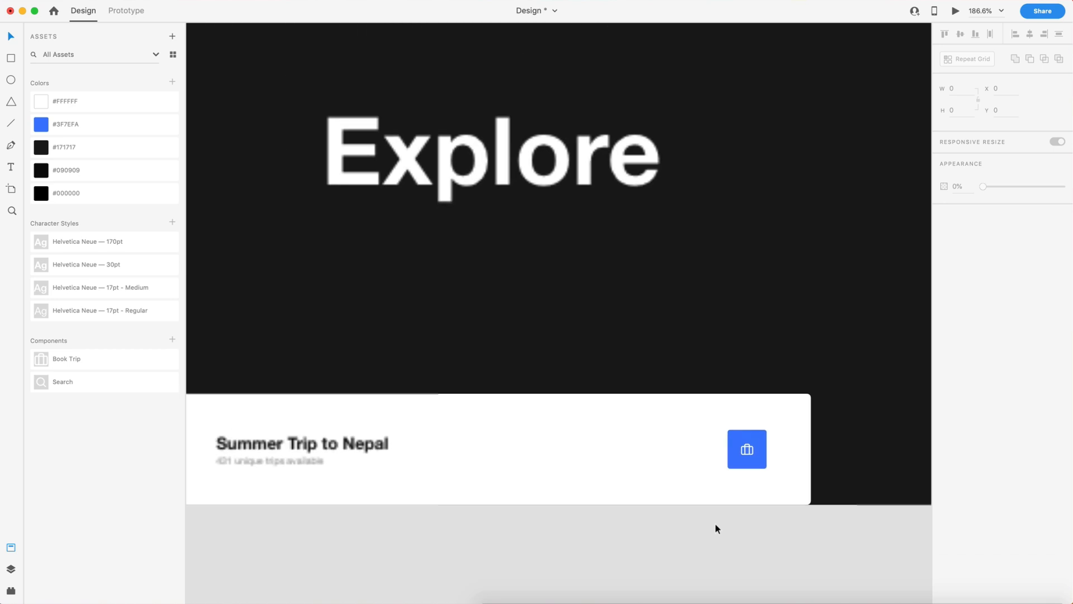
pyautogui.scroll(-3, 715, 522)
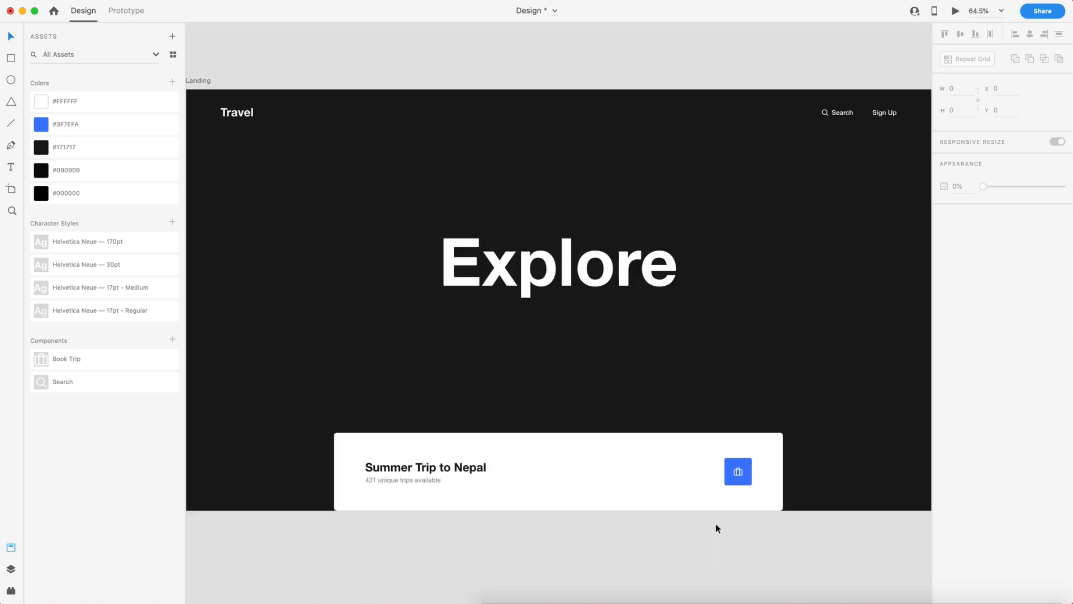
# - Show the layout grid and group the white trip box with its text, blue square and icon
pyautogui.press("super+shift+'")
pyautogui.scroll(-1, 744, 527)
pyautogui.moveTo(787, 522); pyautogui.dragTo(332, 400)
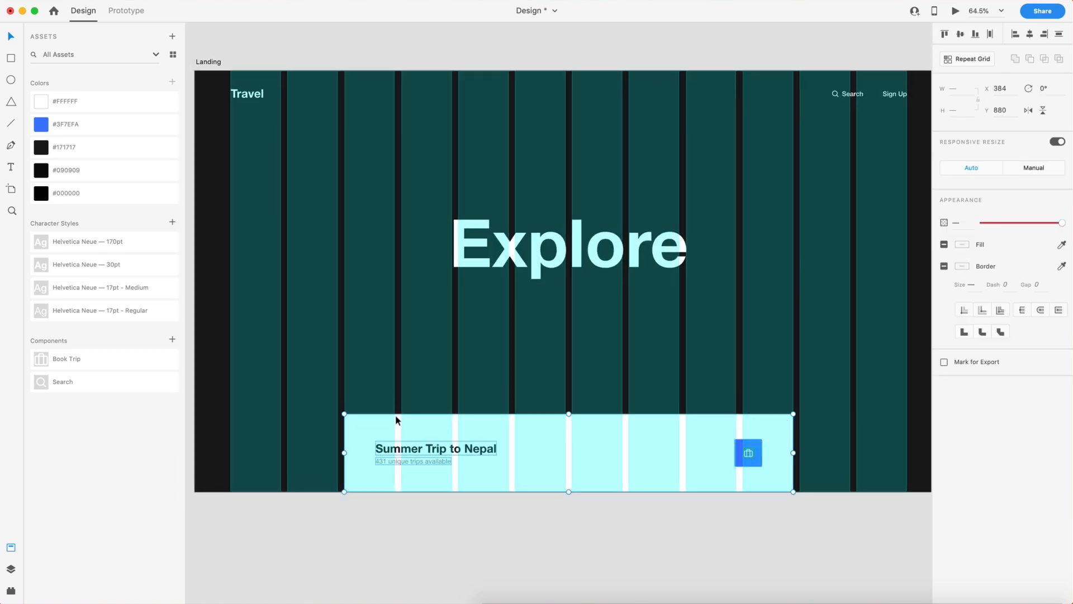
pyautogui.click(395, 414)
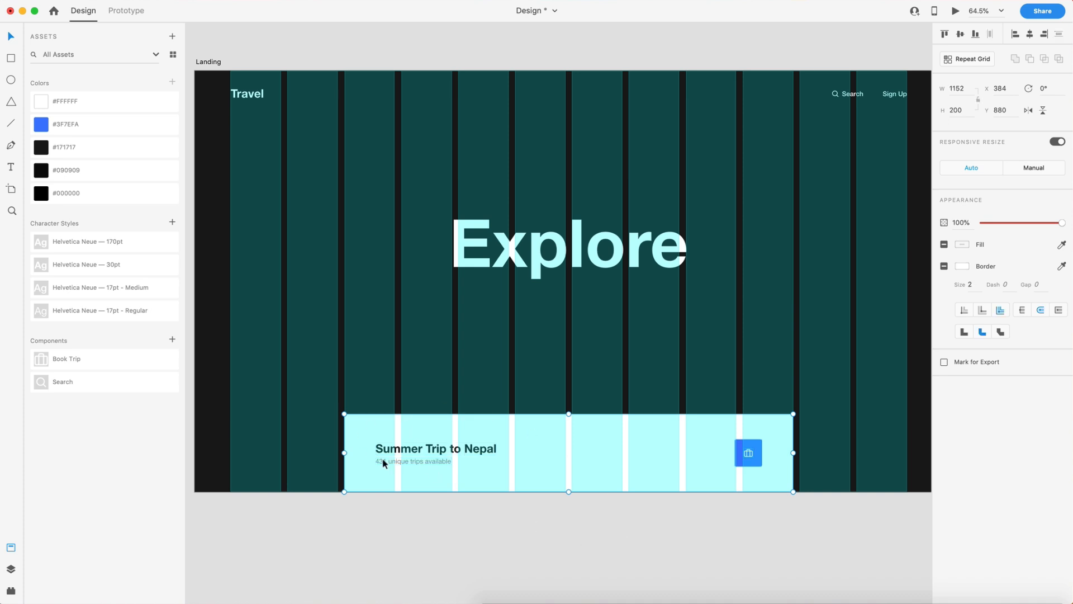
pyautogui.click(605, 532)
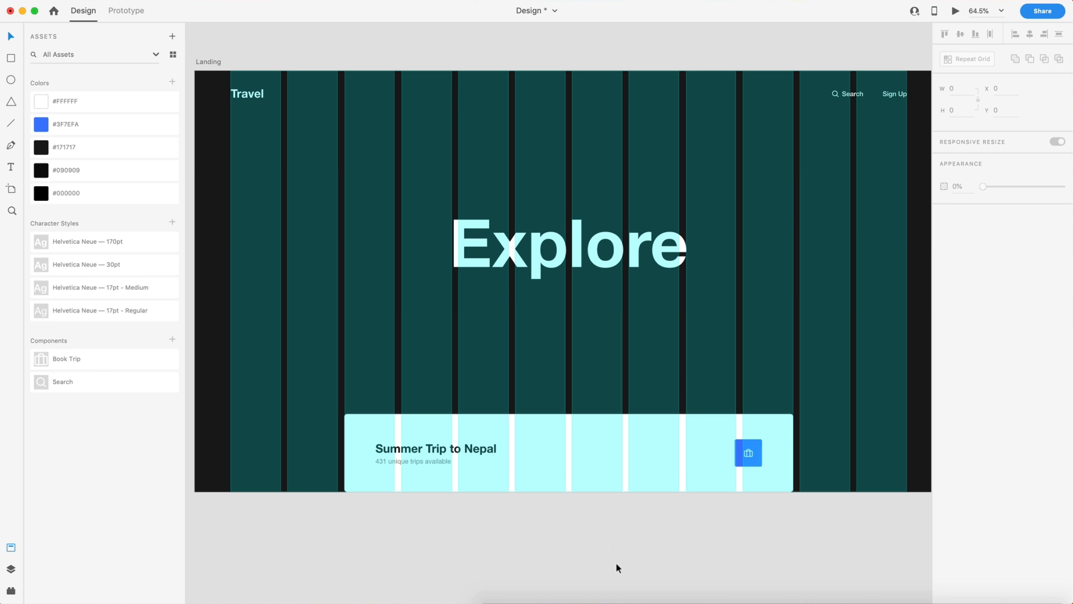
# - Draw a 1920 × 1080 rectangle covering the whole Landing artboard and remove its border
pyautogui.scroll(-2, 616, 562)
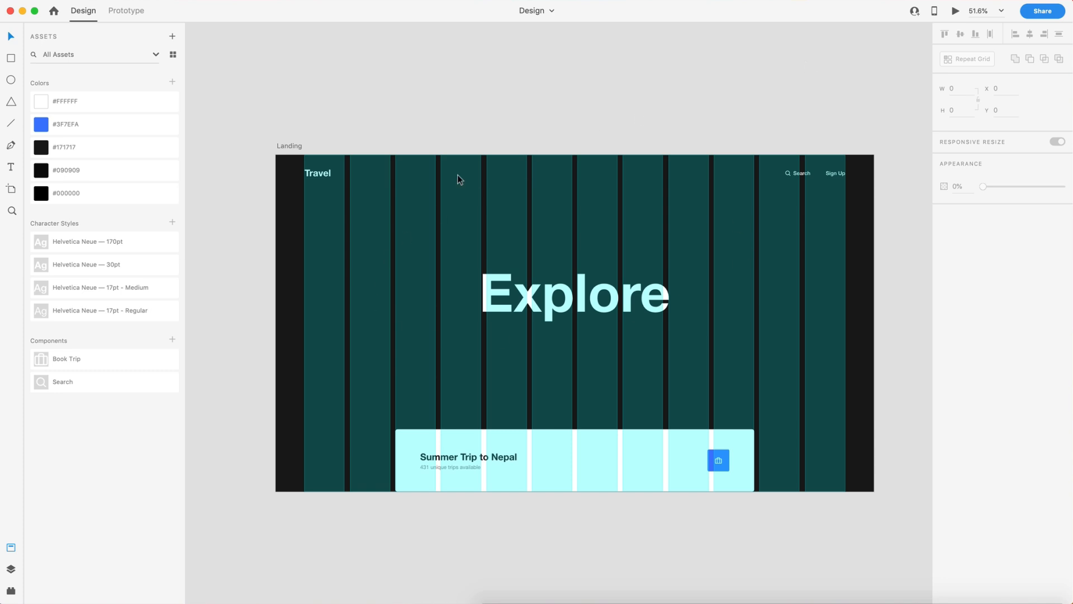
pyautogui.click(12, 59)
pyautogui.moveTo(277, 156)
pyautogui.mouseDown()
pyautogui.moveTo(632, 388)
pyautogui.moveTo(875, 490)
pyautogui.mouseUp()
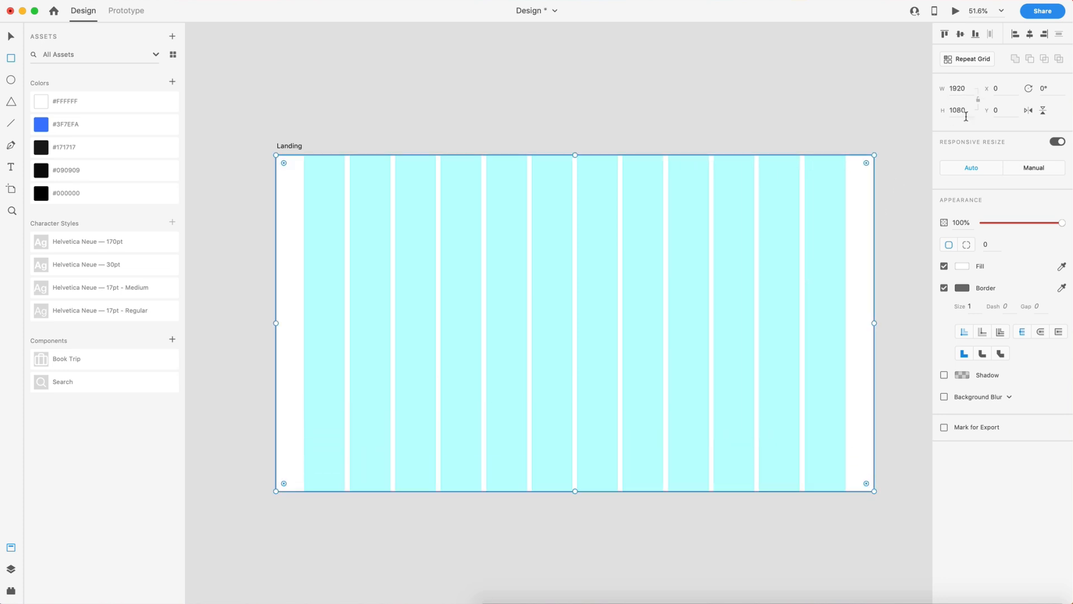
pyautogui.click(944, 288)
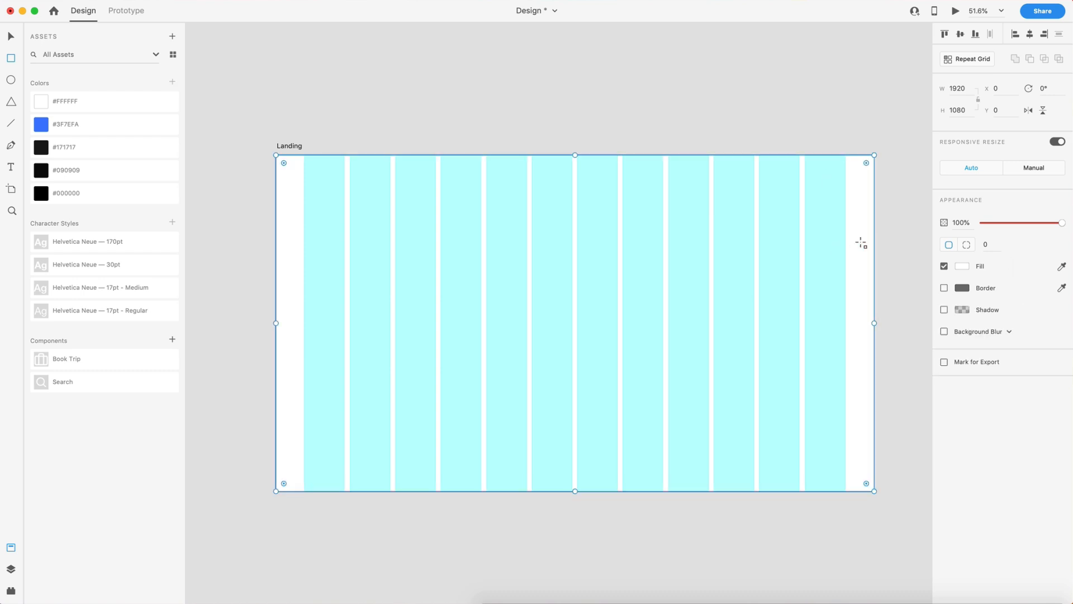
# - Fill the full-size rectangle with the mountain cliff photo and send it behind all the other page content
pyautogui.moveTo(1072, 302); pyautogui.dragTo(581, 202)
pyautogui.press('v')
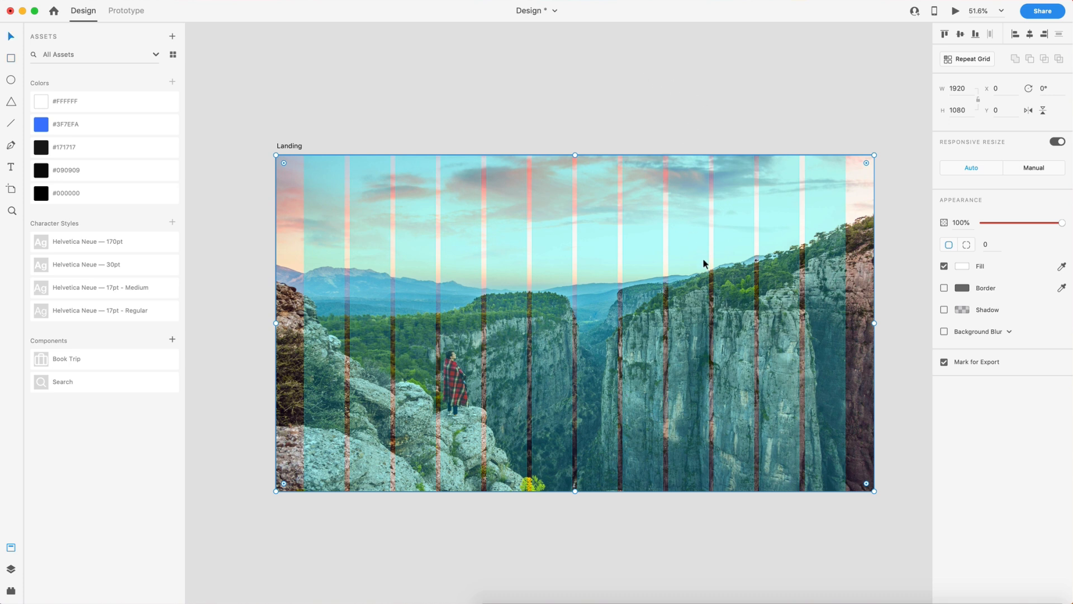
pyautogui.press('shift+super+[')
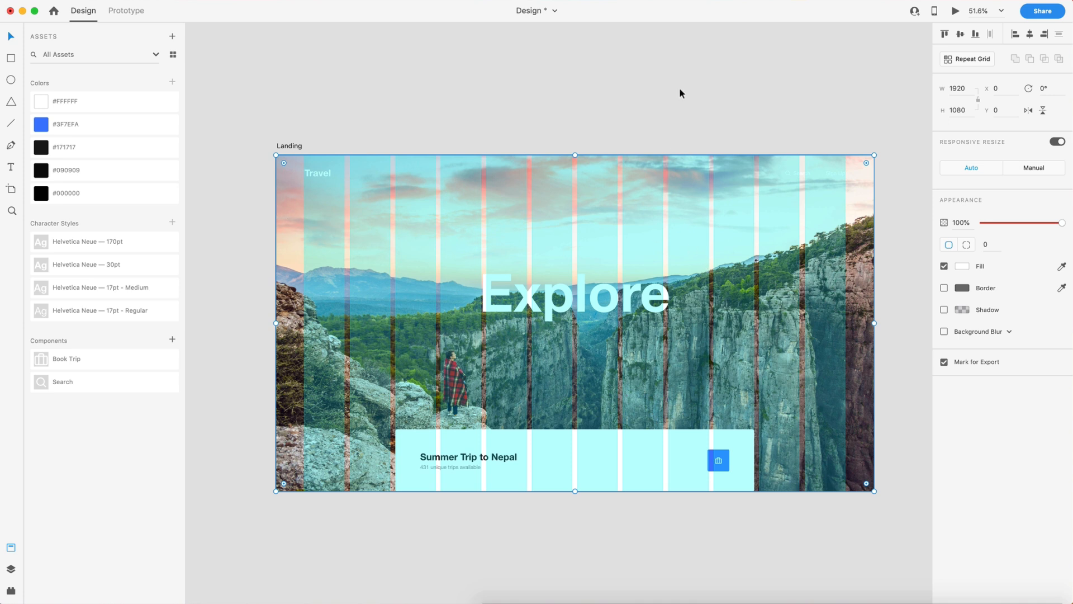
# - Turn off the Landing artboard's layout grid
pyautogui.click(288, 146)
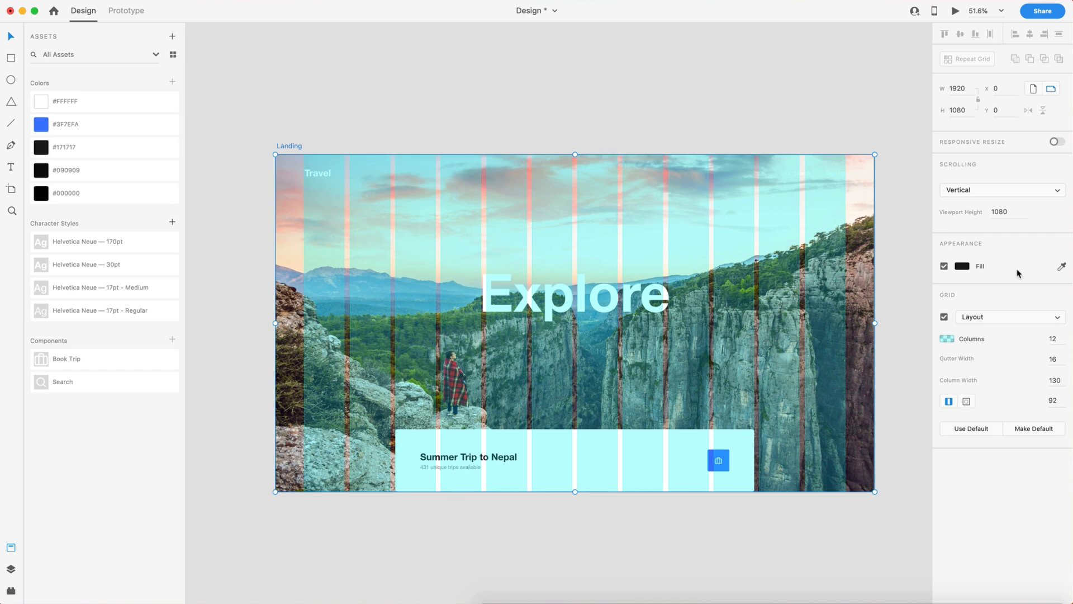
pyautogui.click(944, 317)
pyautogui.click(894, 180)
pyautogui.scroll(-1, 896, 297)
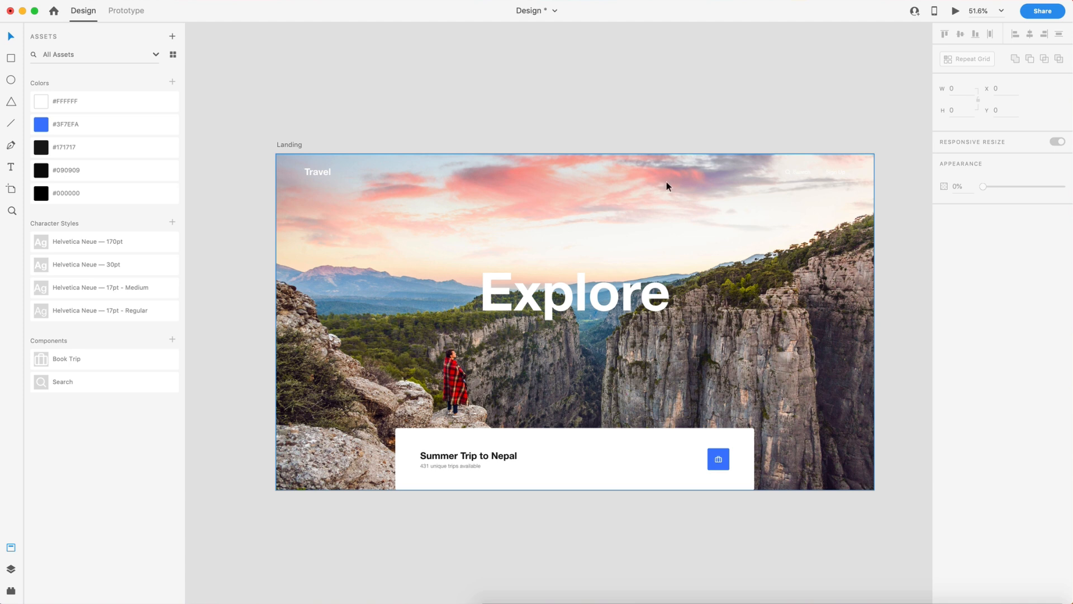
# - Draw a borderless 1920 × 1080 overlay with a #171717 fill and layer it above the photo but behind the page content
pyautogui.click(10, 59)
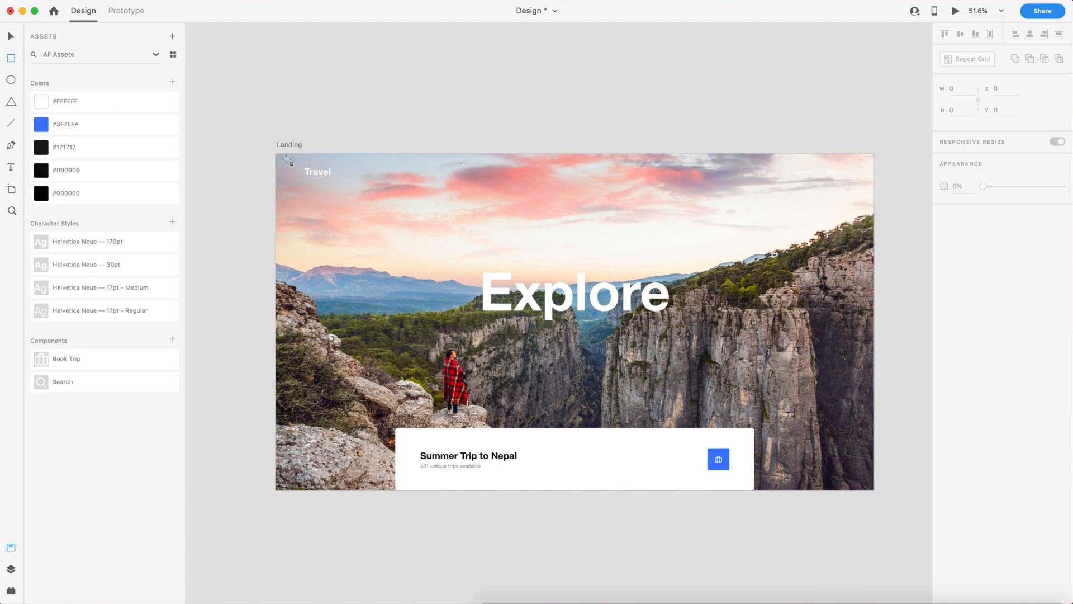
pyautogui.moveTo(275, 155); pyautogui.dragTo(873, 490)
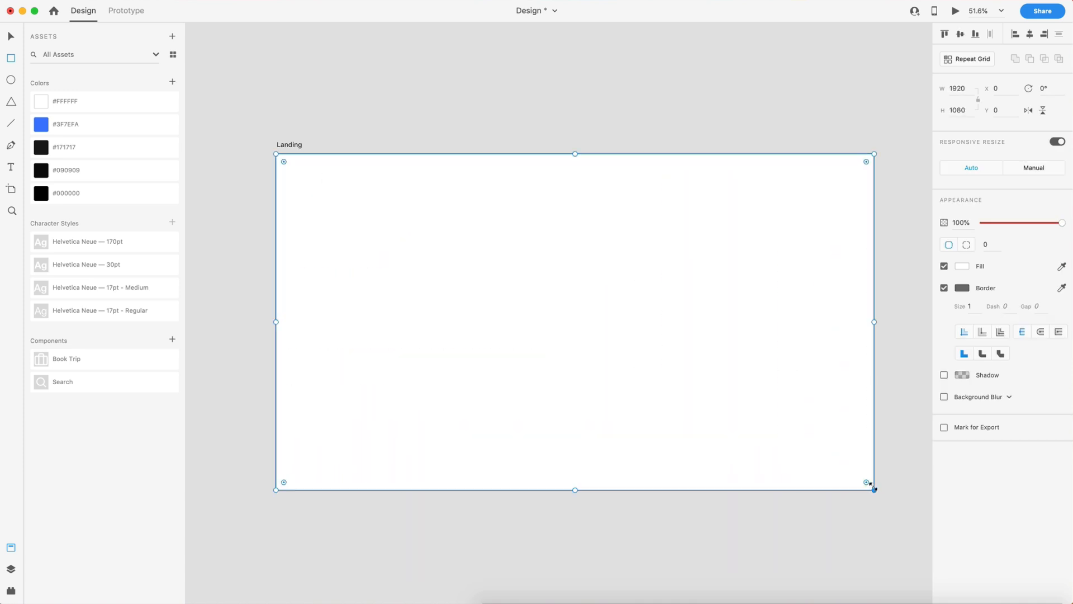
pyautogui.click(945, 288)
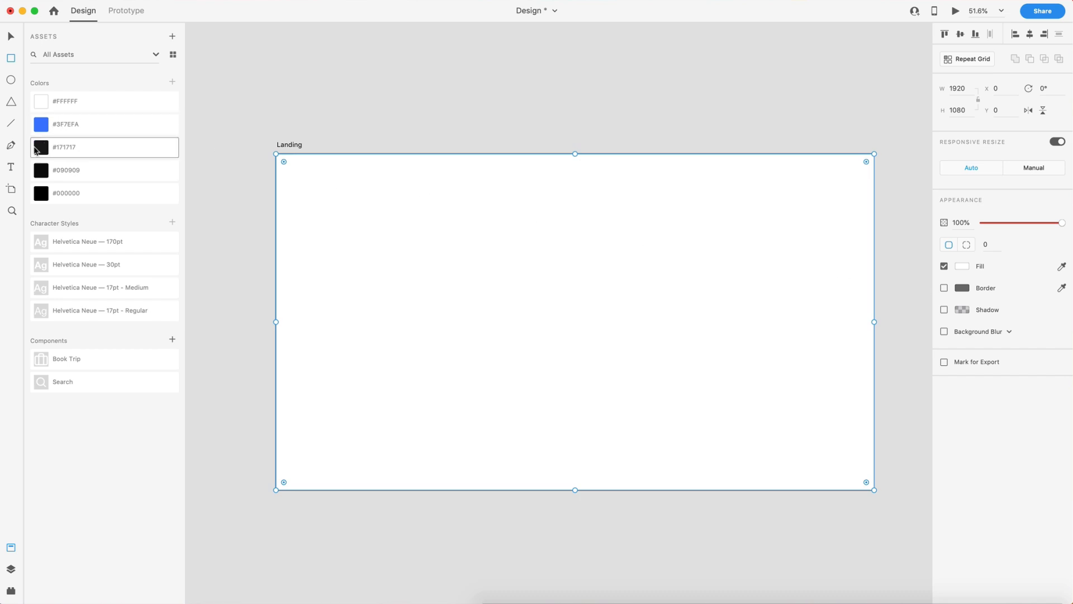
pyautogui.click(106, 148)
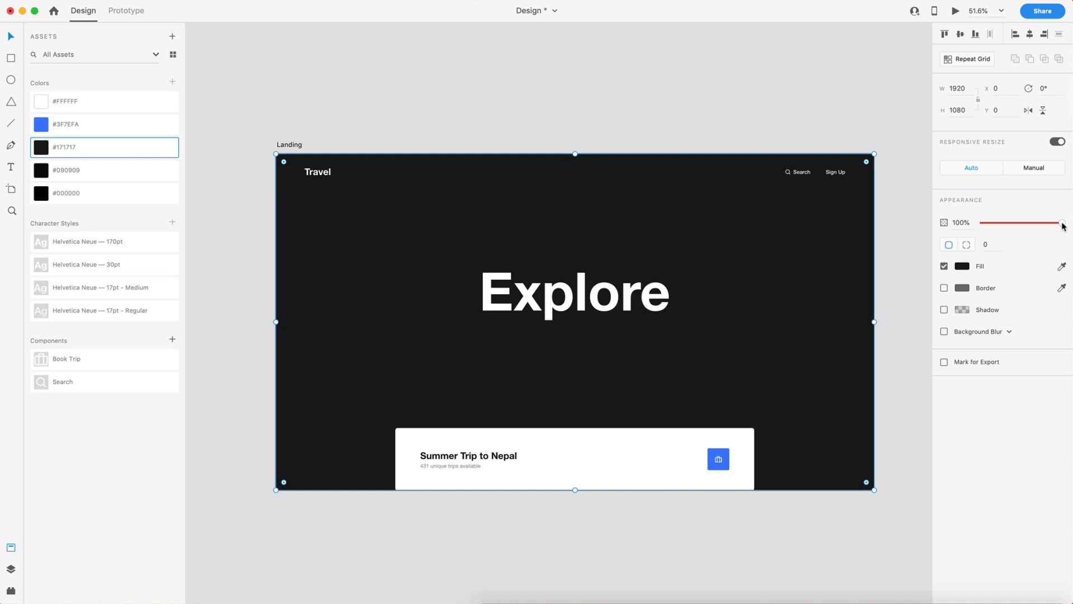
# - Lower the dark overlay's opacity to 32%
pyautogui.moveTo(1063, 226); pyautogui.dragTo(1028, 226)
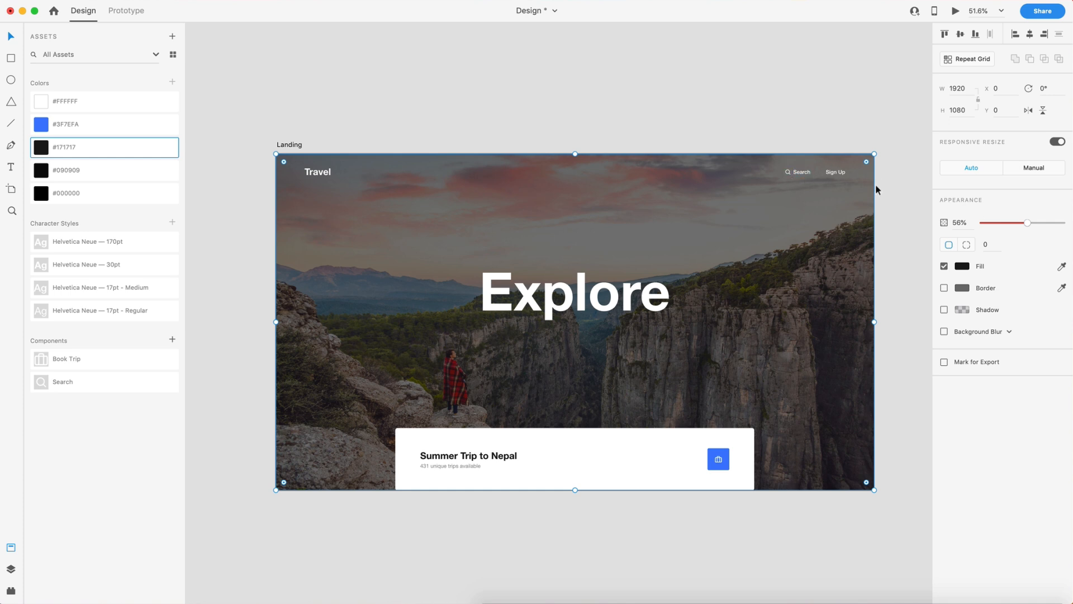
pyautogui.moveTo(1027, 226); pyautogui.dragTo(1008, 225)
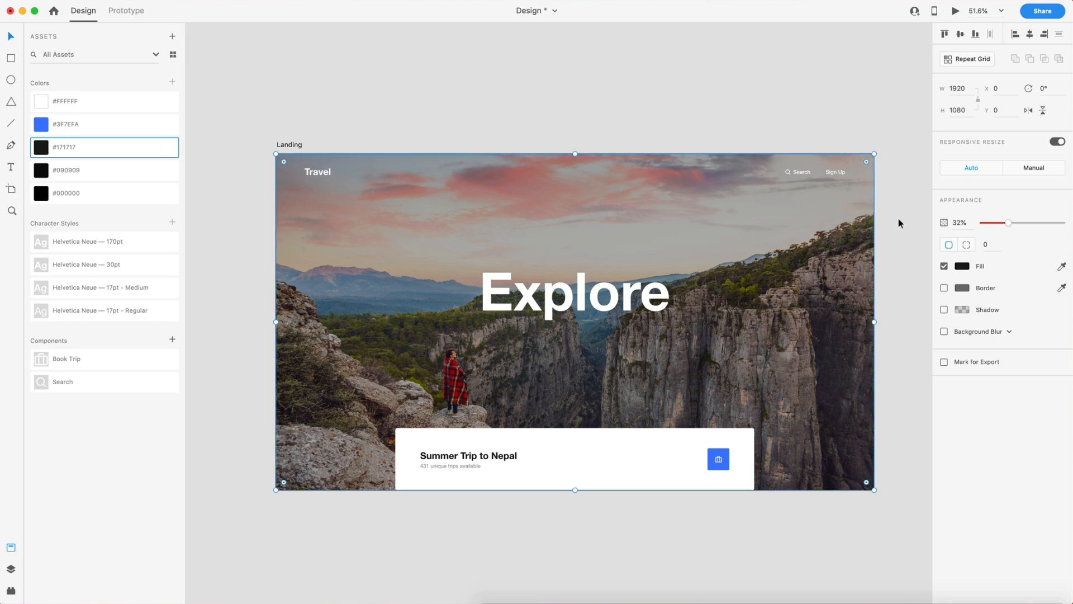
pyautogui.click(898, 220)
pyautogui.click(851, 219)
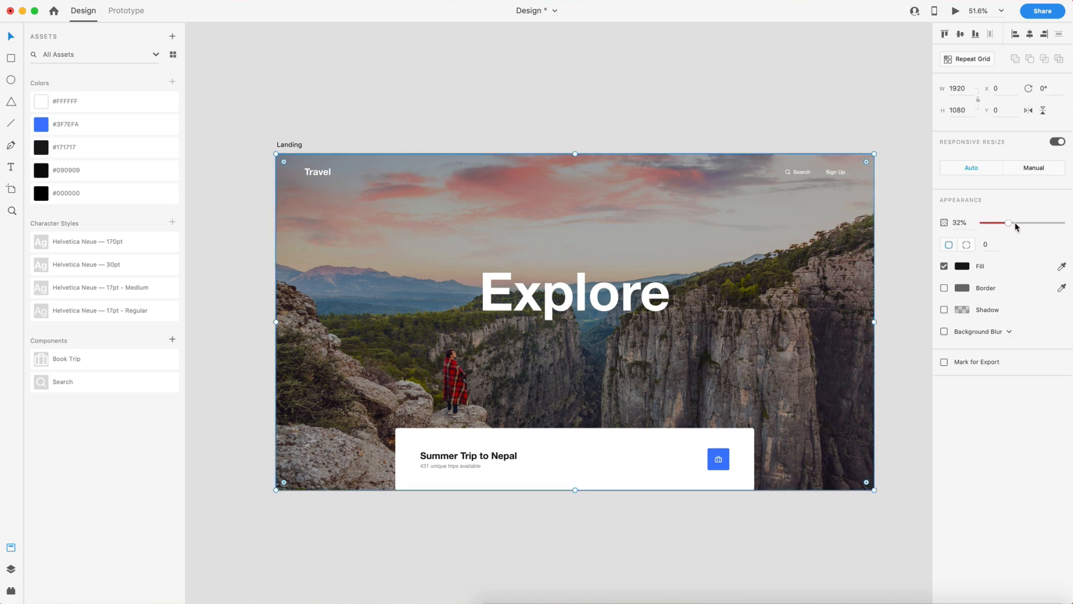
pyautogui.moveTo(1009, 224)
pyautogui.mouseDown()
pyautogui.moveTo(983, 225)
pyautogui.moveTo(1009, 222)
pyautogui.mouseUp()
pyautogui.click(913, 206)
pyautogui.scroll(-2, 914, 206)
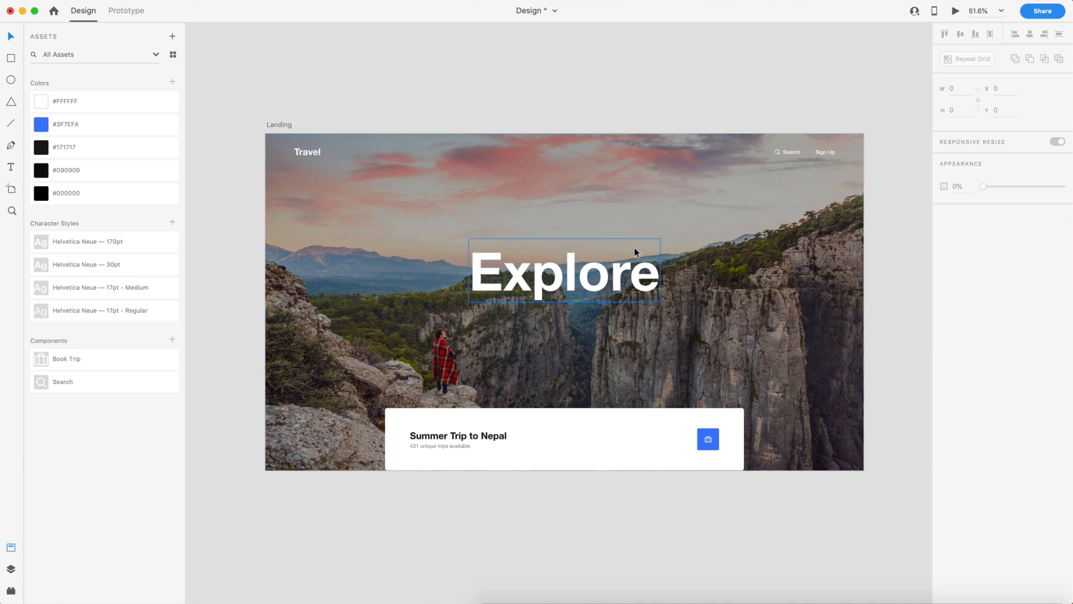
# - Double the Landing artboard's height to 2160
pyautogui.scroll(-2, 636, 235)
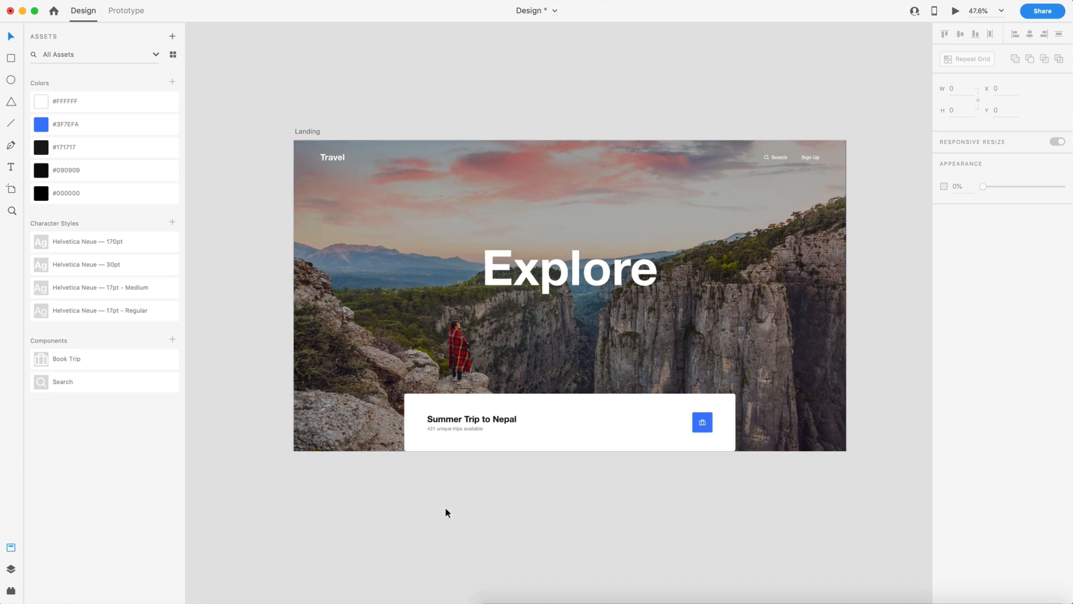
pyautogui.click(310, 132)
pyautogui.click(969, 110)
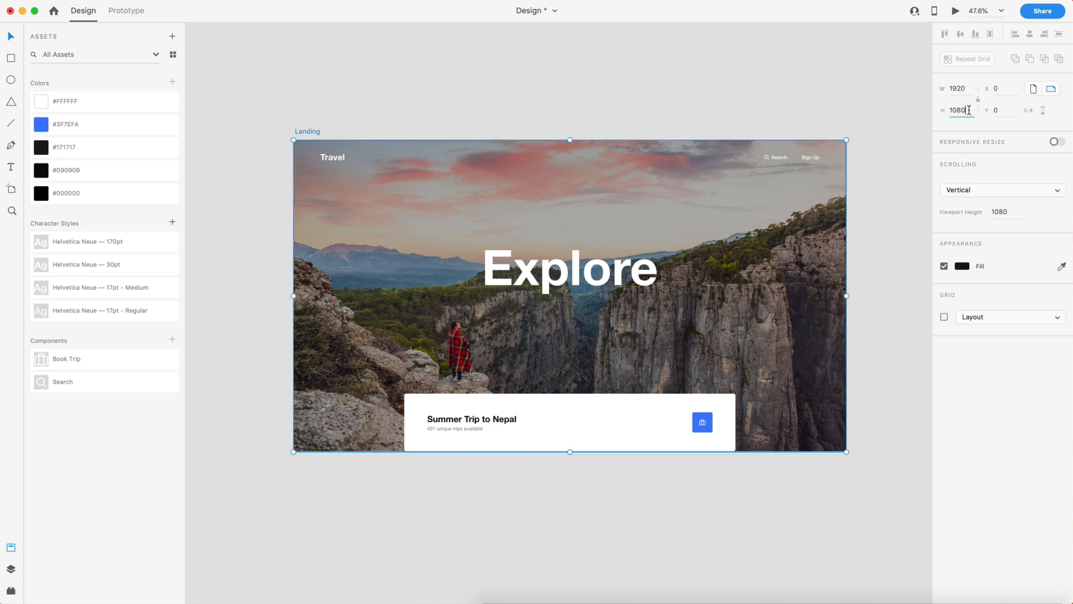
pyautogui.write('*2')
pyautogui.press('Return')
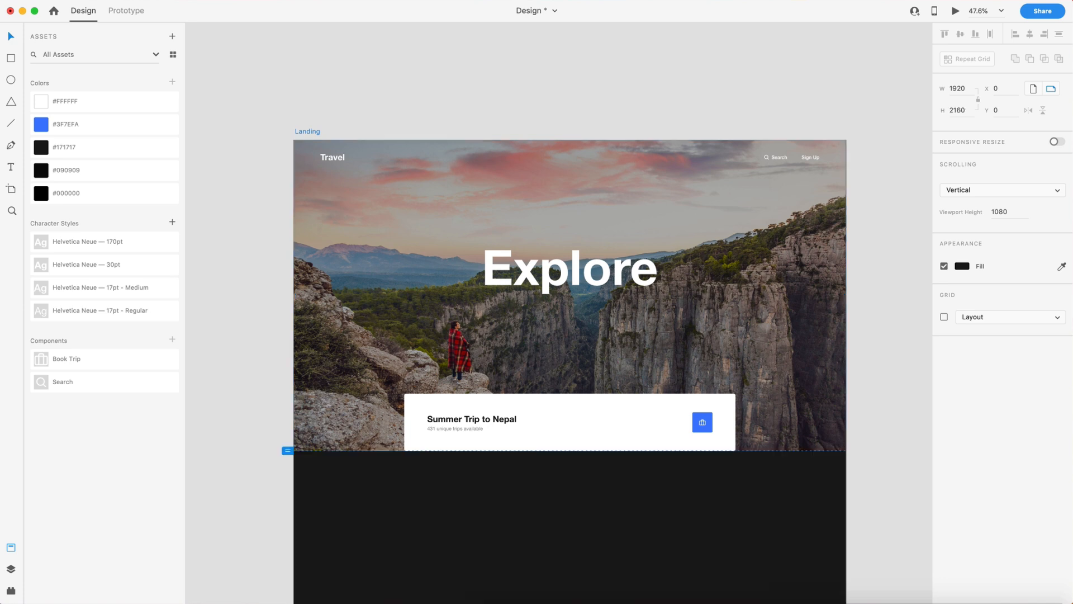
pyautogui.scroll(-2, 680, 240)
pyautogui.scroll(-5, 680, 238)
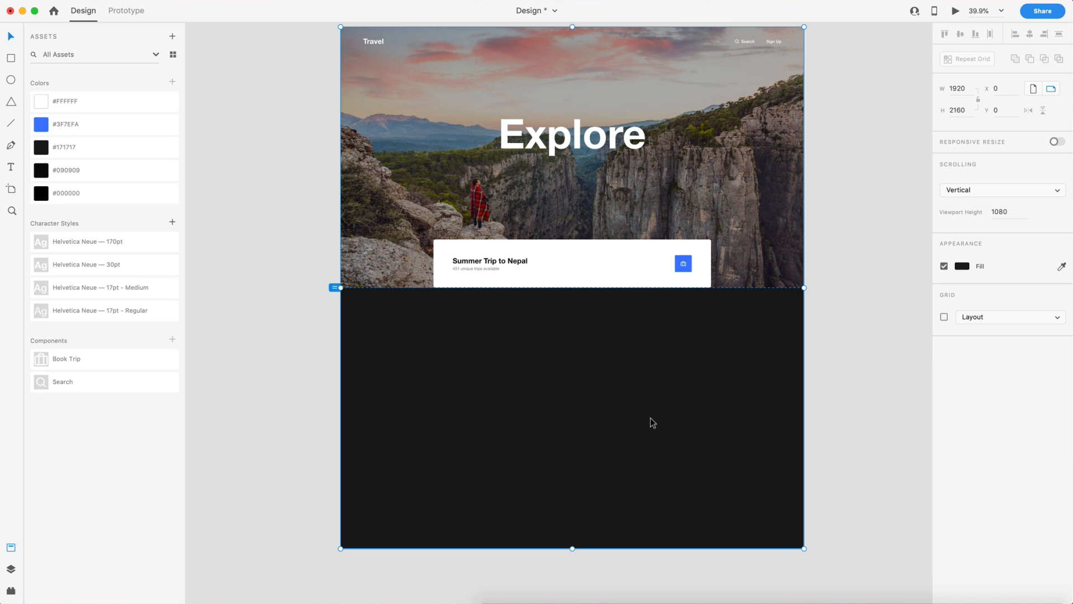
pyautogui.hscroll(1, 829, 314)
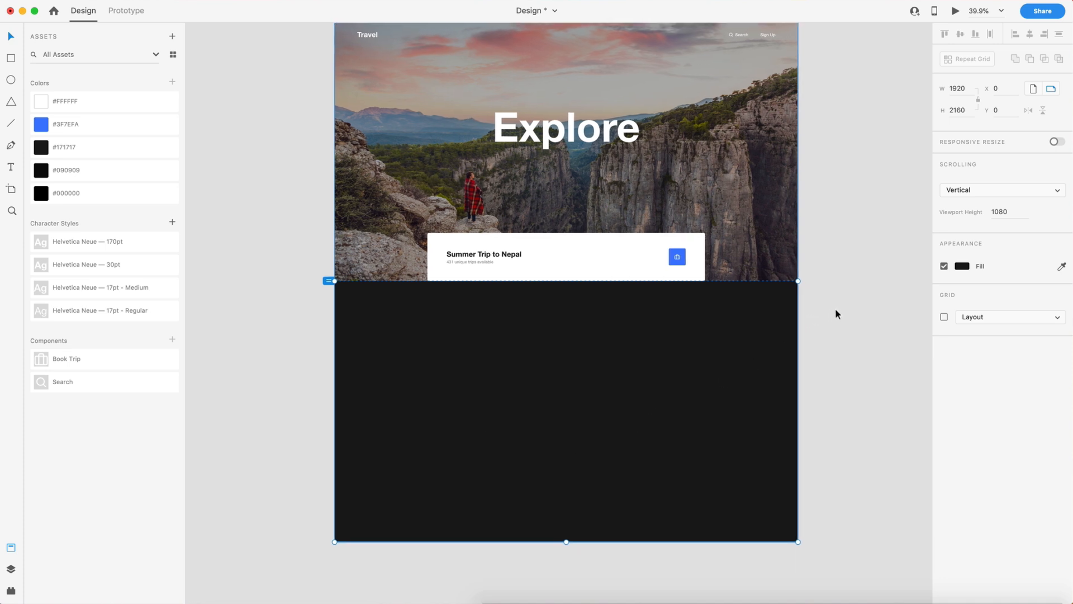
# - Move the grouped trip box down to Y 910 so it overlaps the photo's lower edge
pyautogui.click(835, 310)
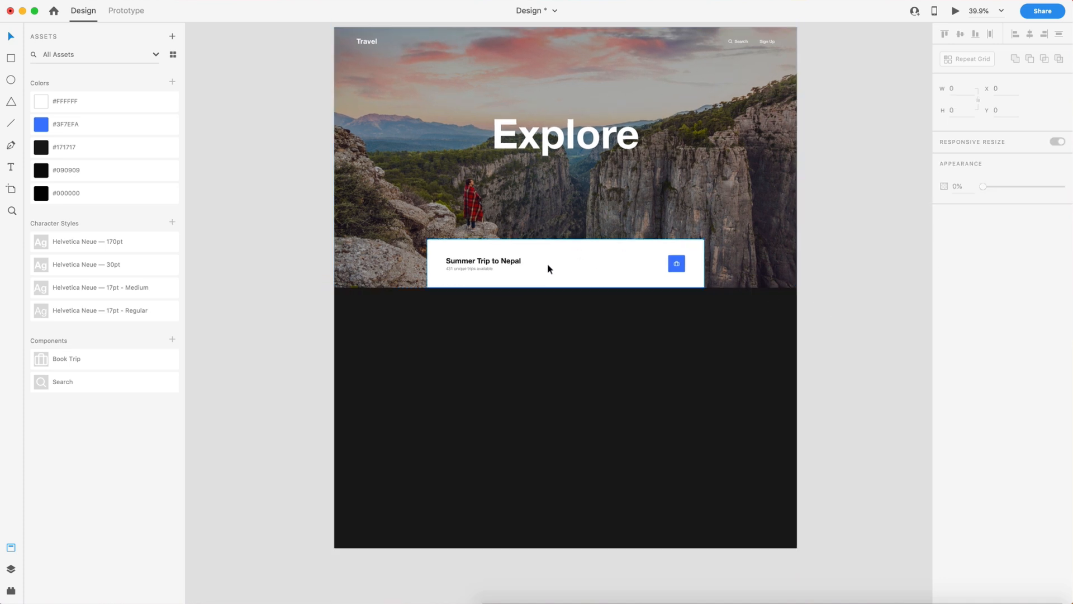
pyautogui.click(587, 264)
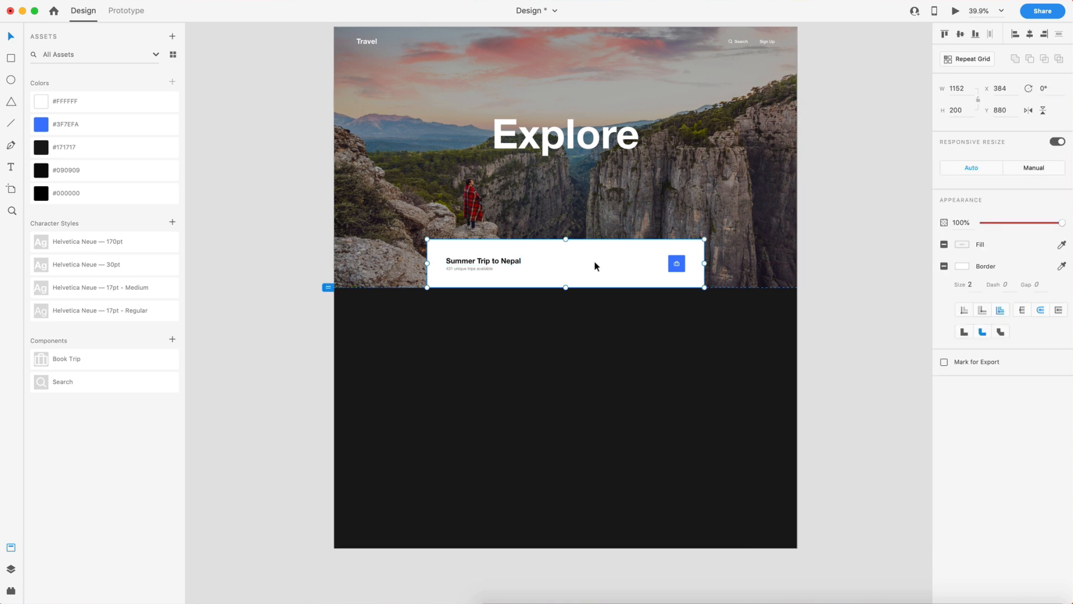
pyautogui.scroll(2, 595, 265)
pyautogui.hscroll(-2, 595, 265)
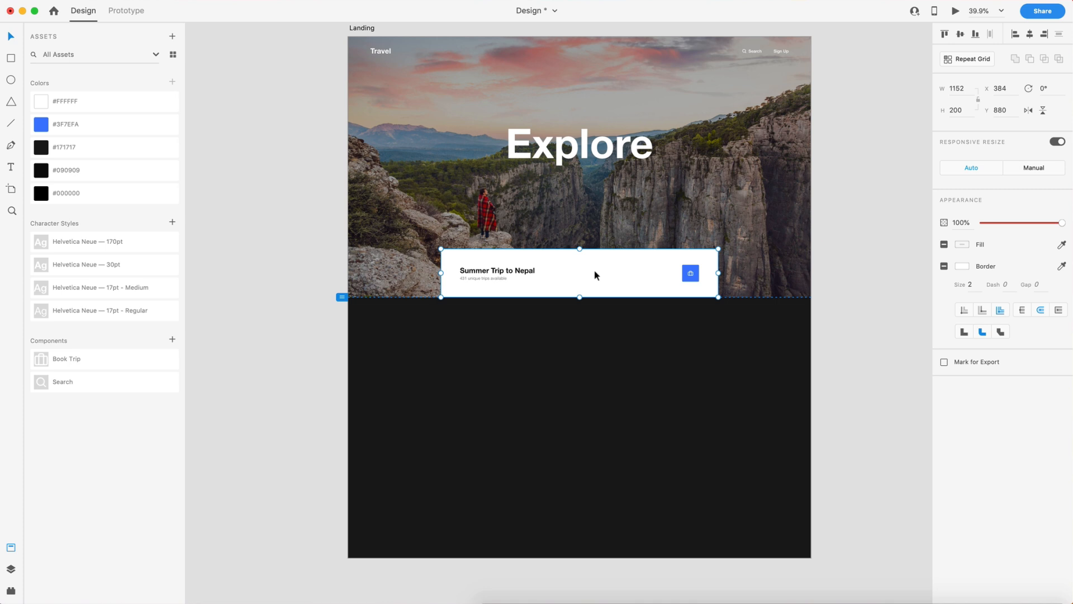
pyautogui.hotkey('shift', 'Down')
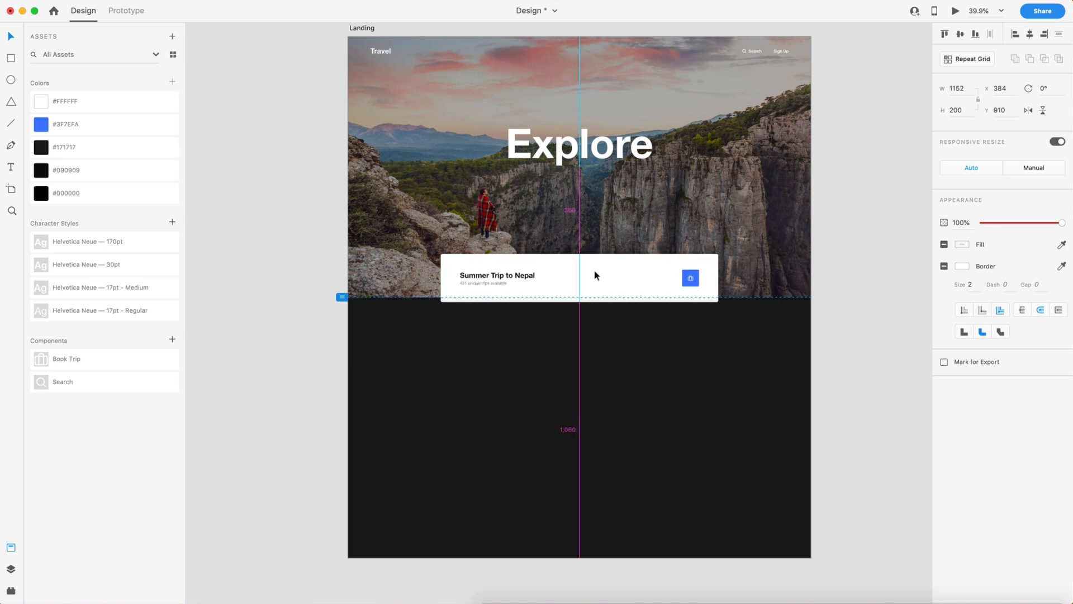
pyautogui.hotkey('shift', 'Down')
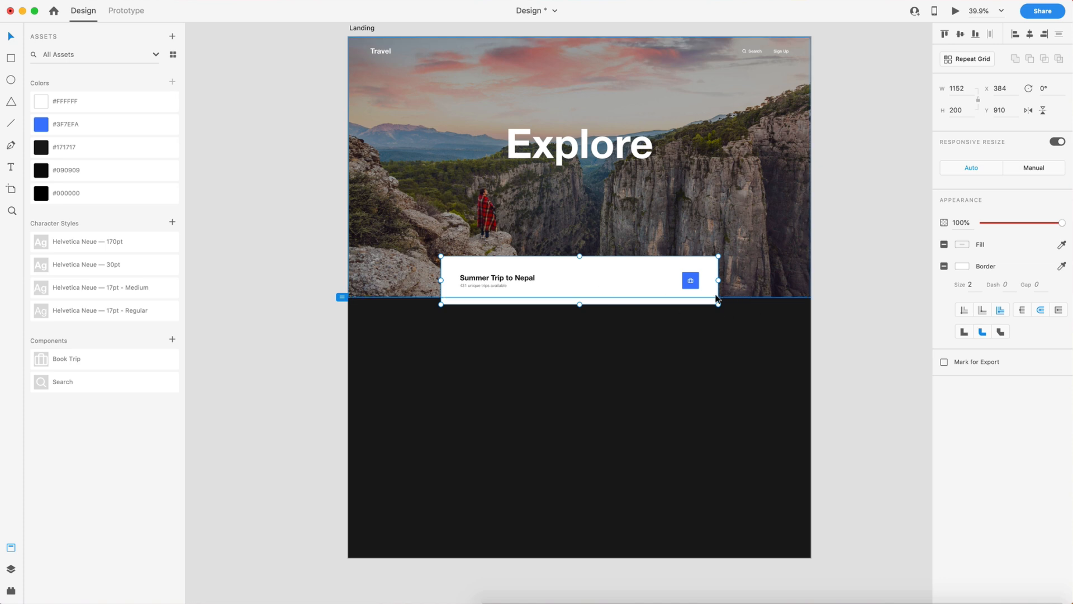
pyautogui.click(900, 281)
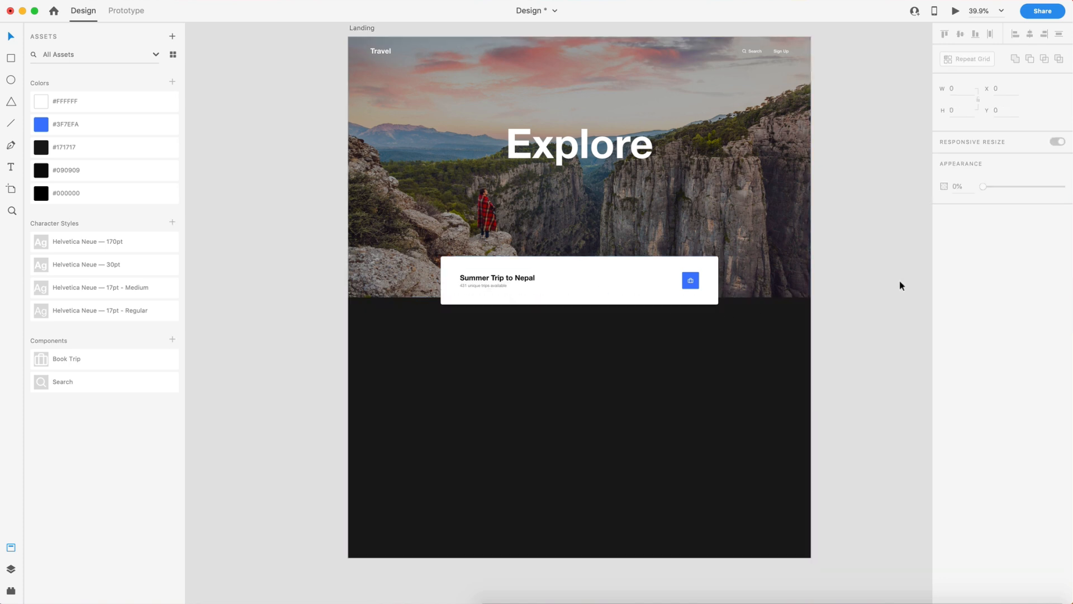
# - Draw a full-width 1920 × 526 rectangle over the lower half of the photo at Y 554, with no border and a #171717 fill
pyautogui.scroll(1, 900, 280)
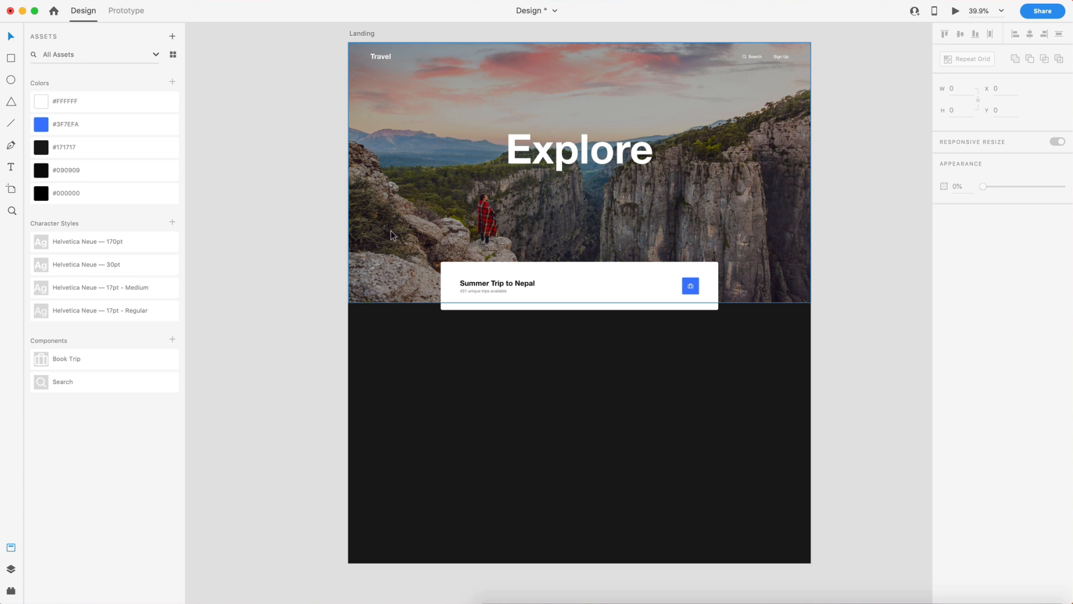
pyautogui.click(10, 59)
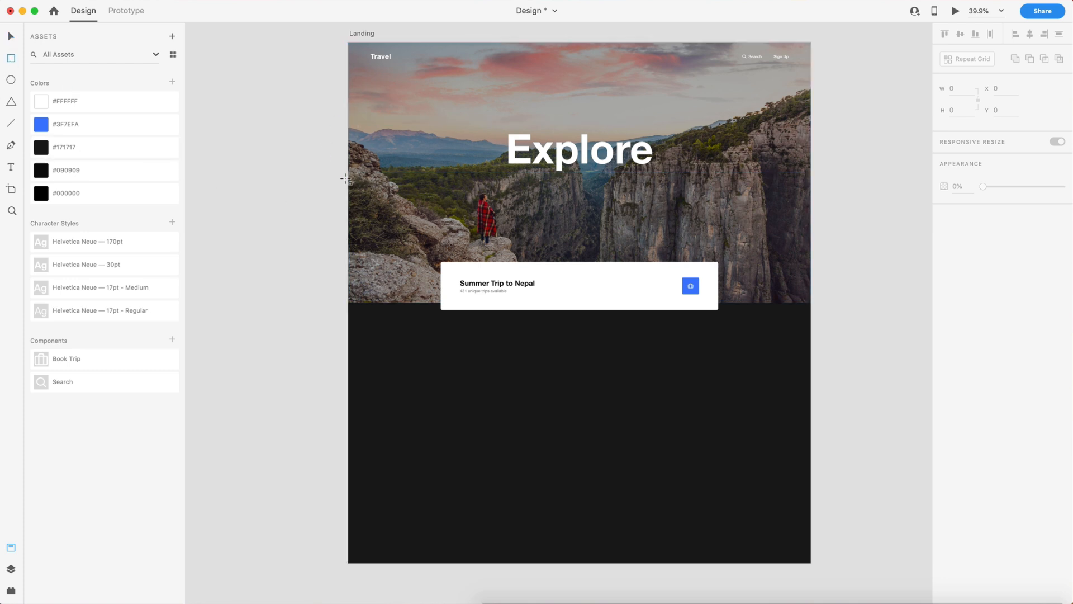
pyautogui.moveTo(349, 176)
pyautogui.mouseDown()
pyautogui.moveTo(386, 198)
pyautogui.moveTo(703, 298)
pyautogui.moveTo(811, 303)
pyautogui.mouseUp()
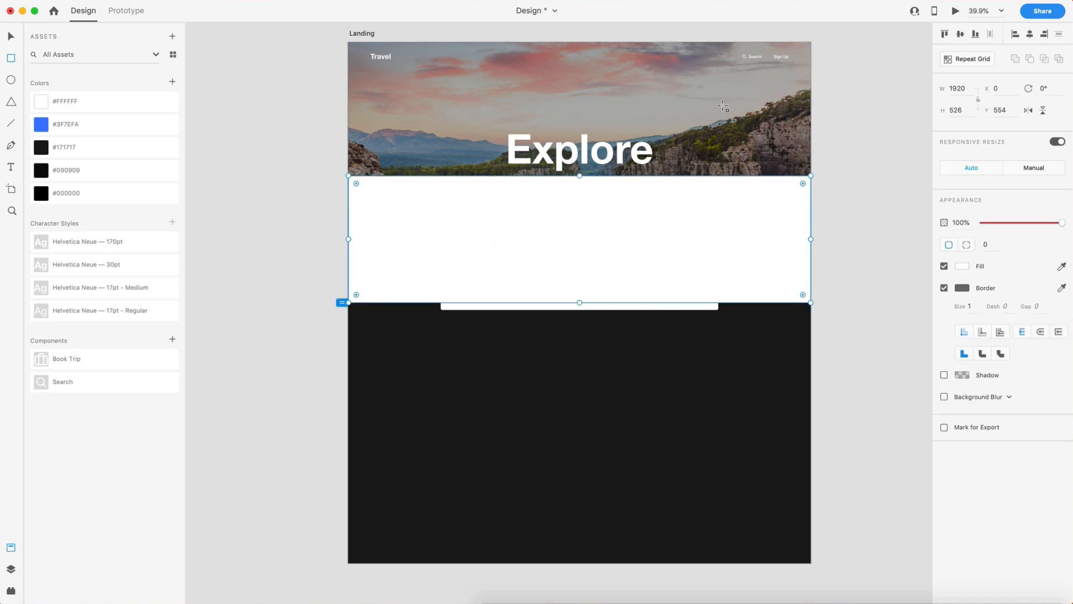
pyautogui.click(944, 288)
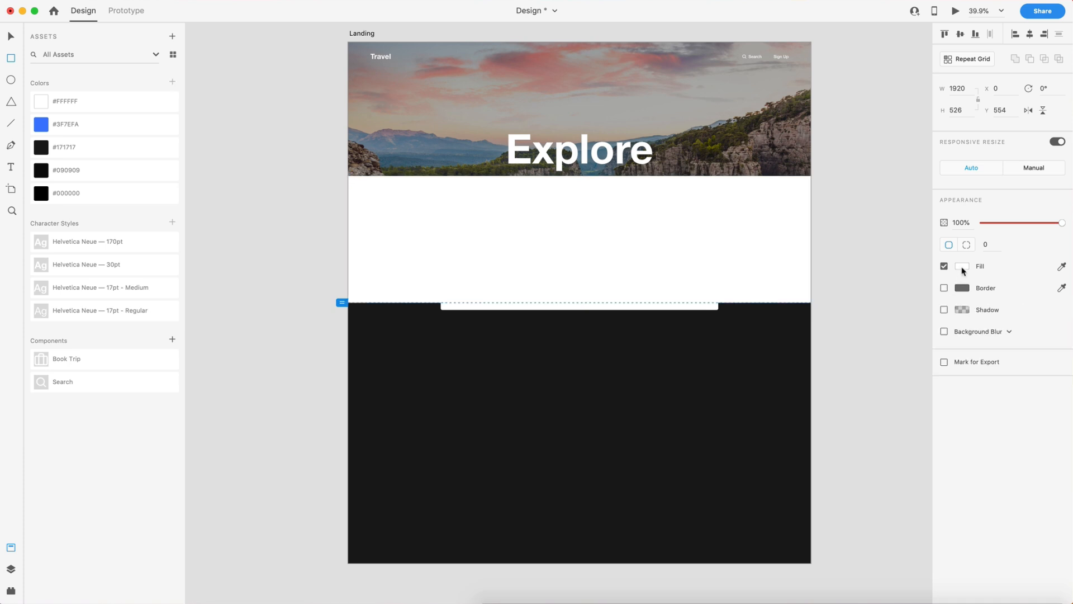
pyautogui.click(105, 148)
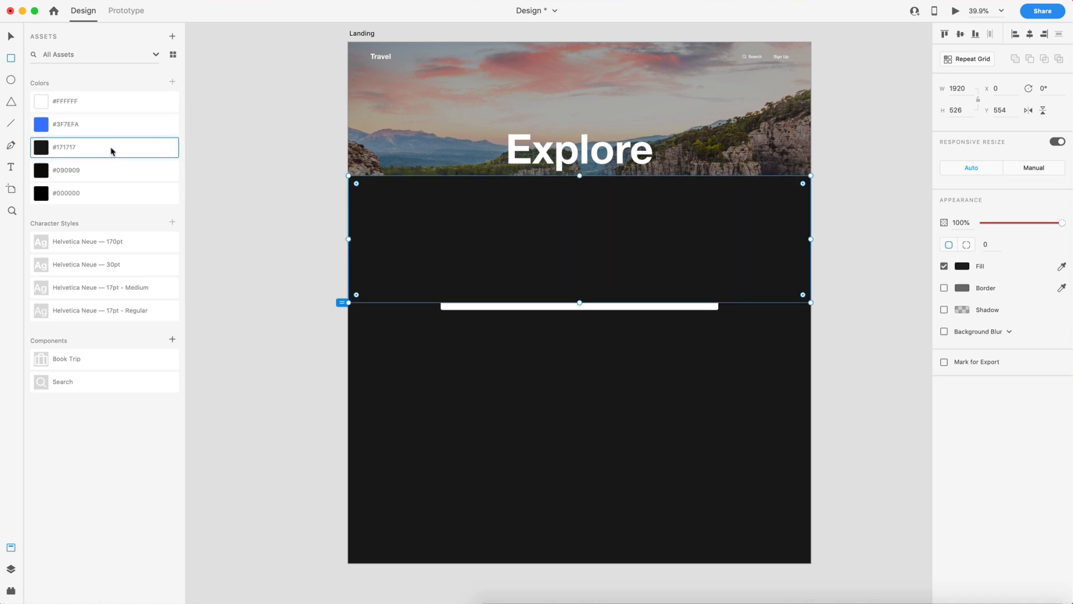
# - Change the new rectangle's fill to a linear gradient and set its lower color stop to #171717
pyautogui.click(966, 267)
pyautogui.press('super+c')
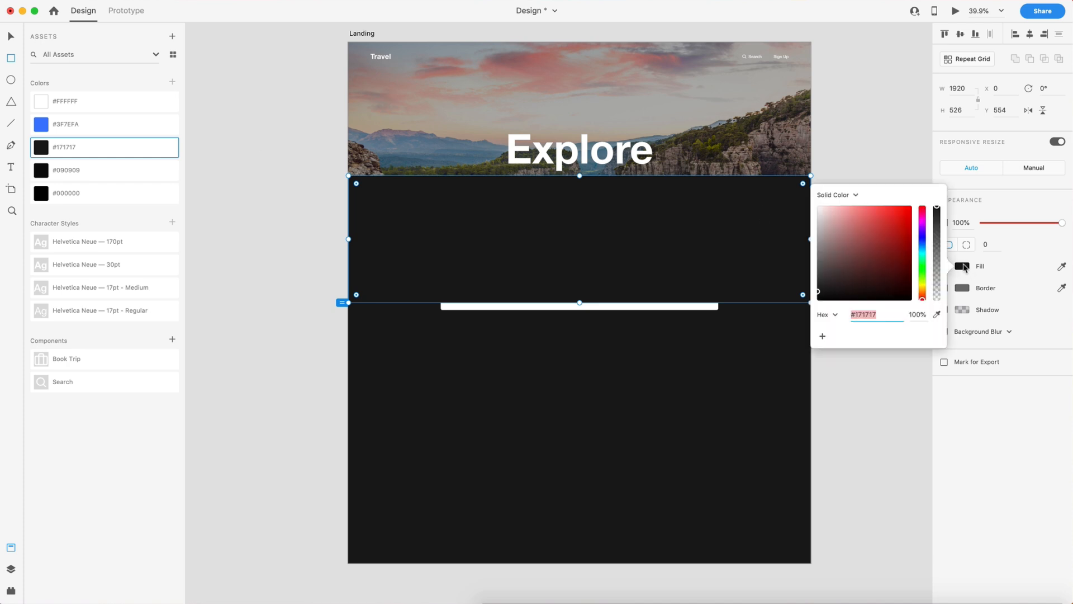
pyautogui.click(855, 196)
pyautogui.click(864, 205)
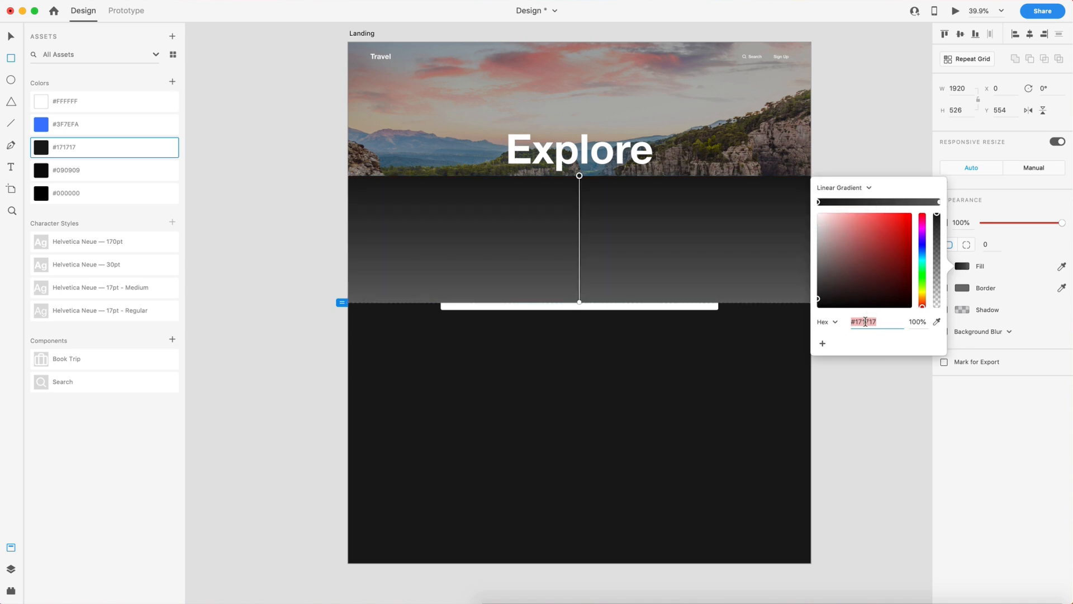
pyautogui.click(939, 203)
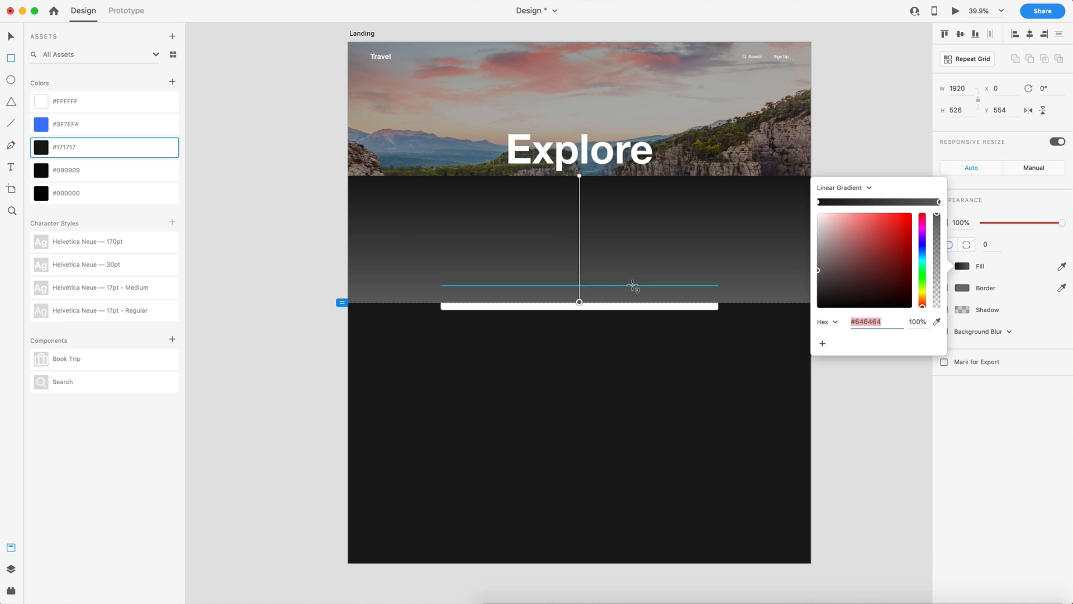
pyautogui.press('super+v')
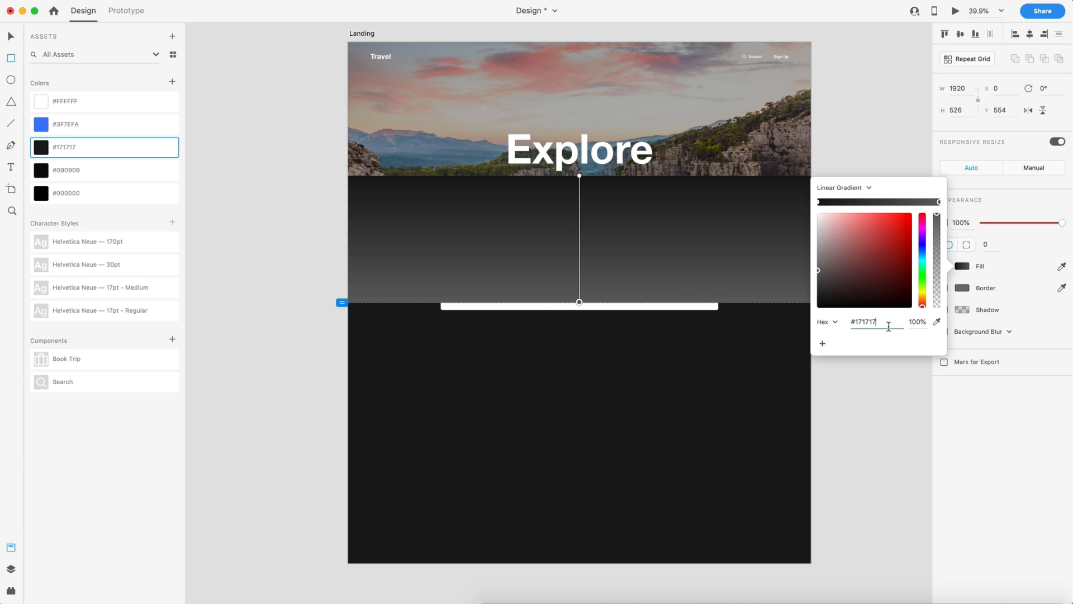
pyautogui.press('Return')
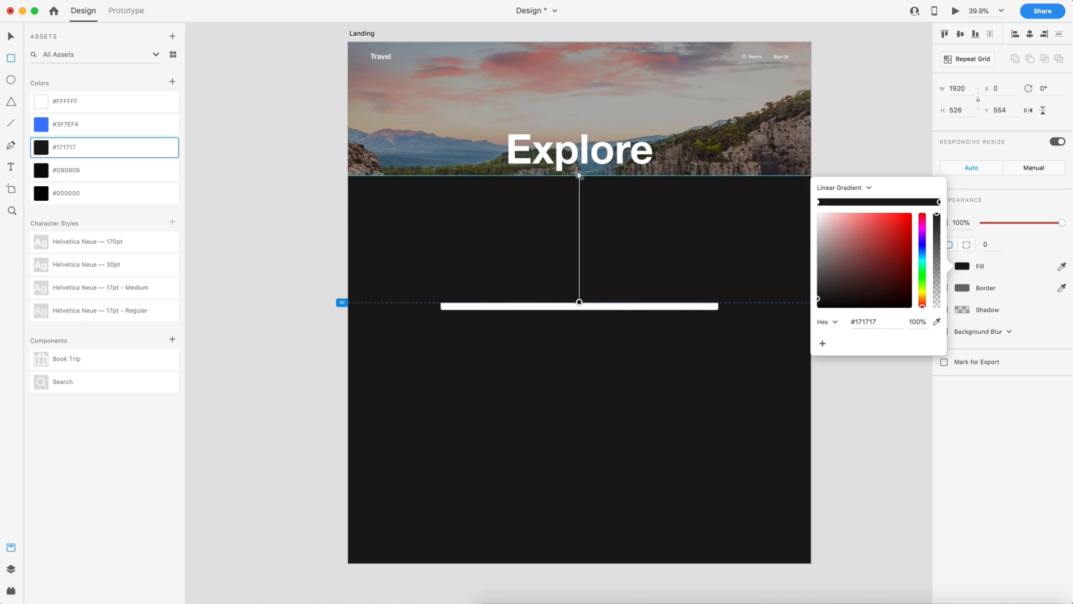
# - Set the upper color stop of the rectangle's gradient to 0% opacity
pyautogui.click(818, 203)
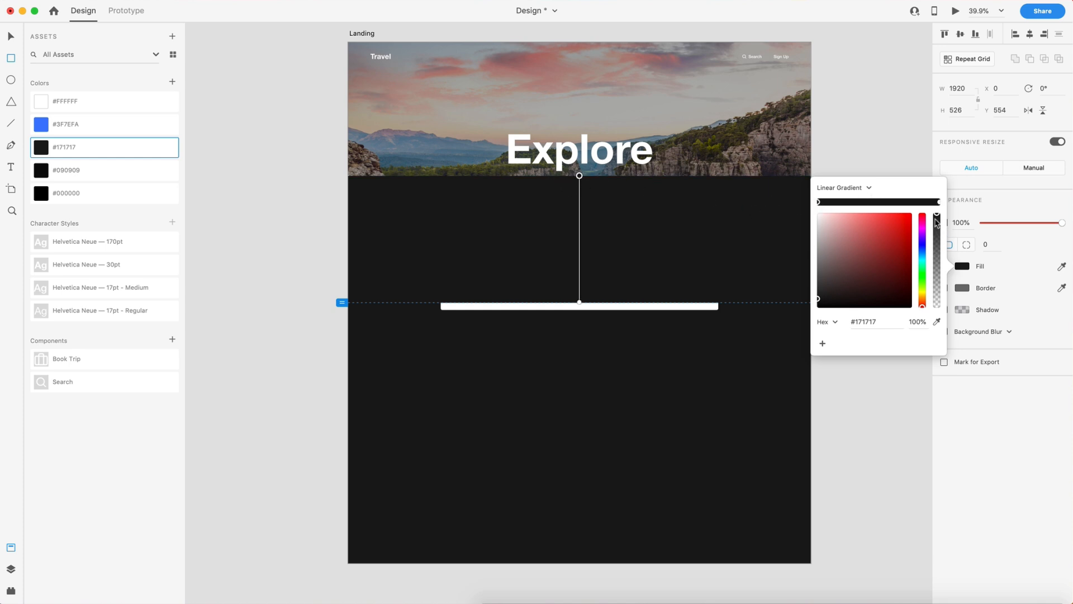
pyautogui.moveTo(937, 215); pyautogui.dragTo(939, 313)
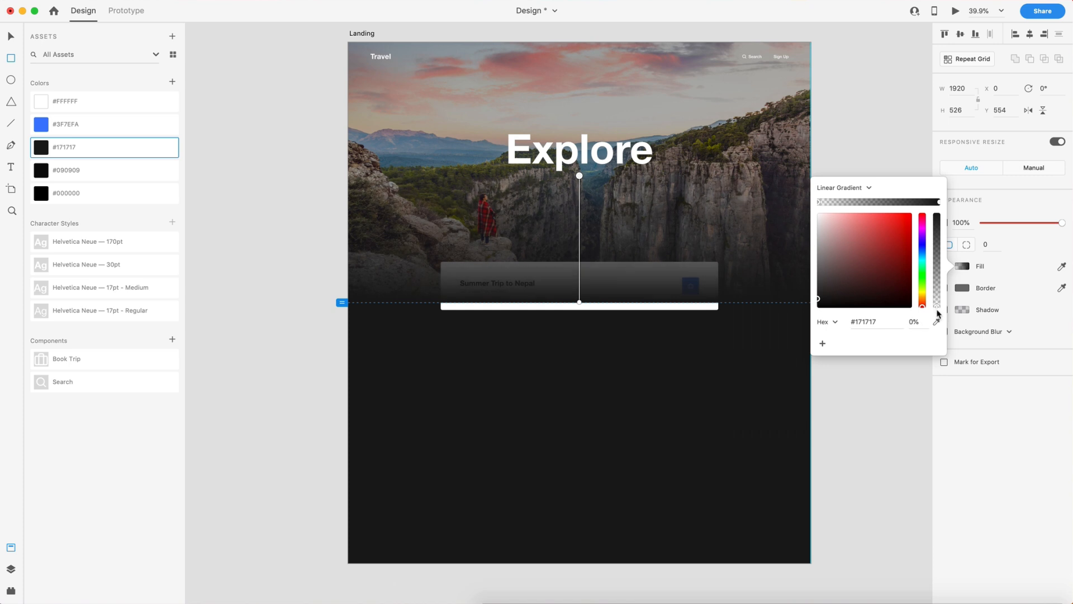
pyautogui.click(789, 218)
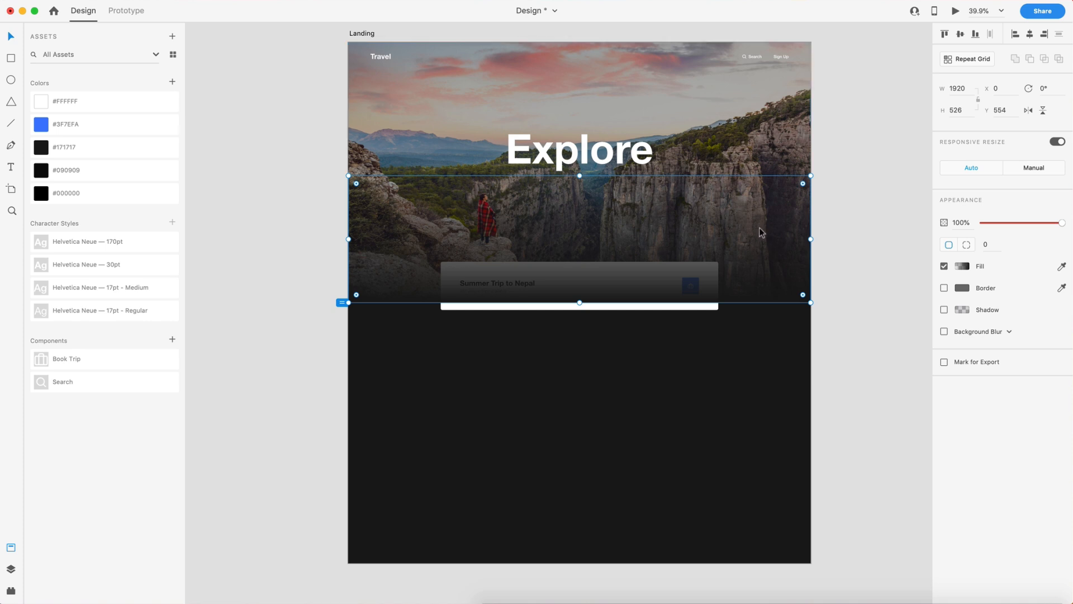
# - Send the gradient rectangle to the back and raise it one level so it sits above the photo but behind the trip box
pyautogui.press('super+shift+[')
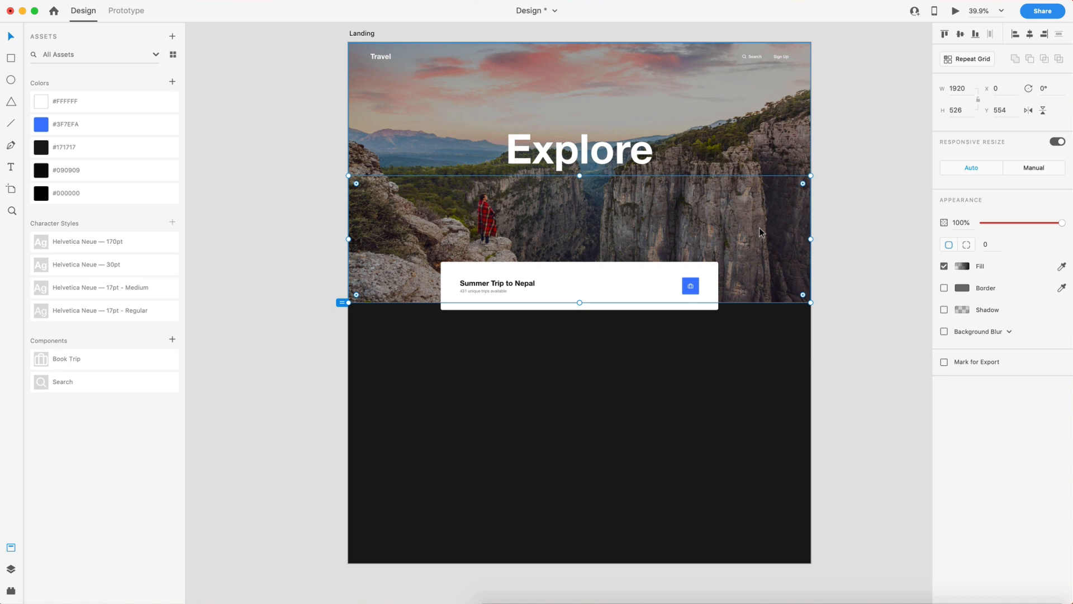
pyautogui.press('super+]')
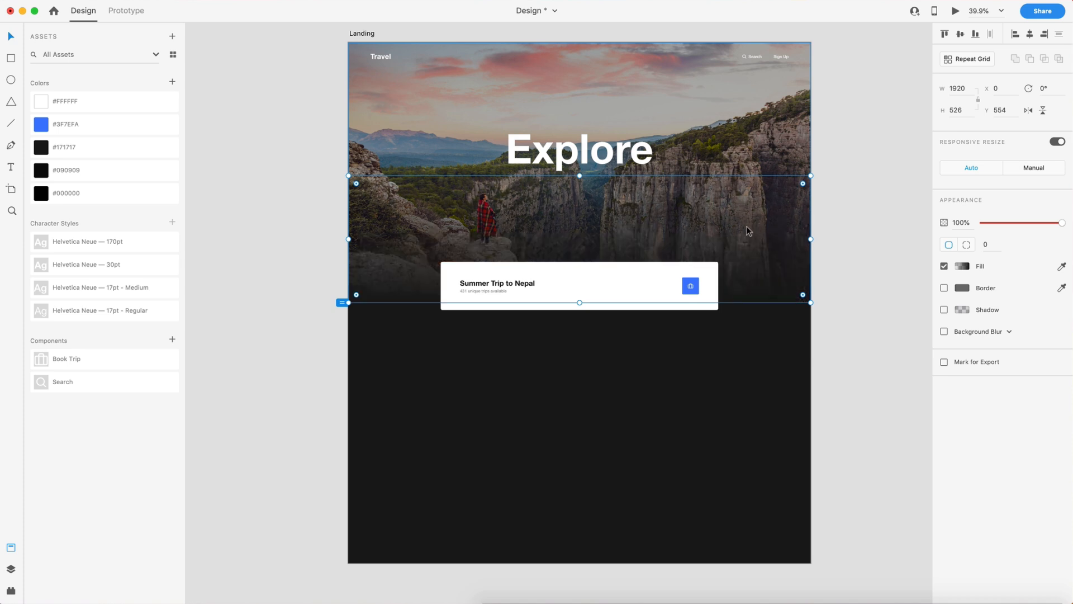
pyautogui.click(860, 237)
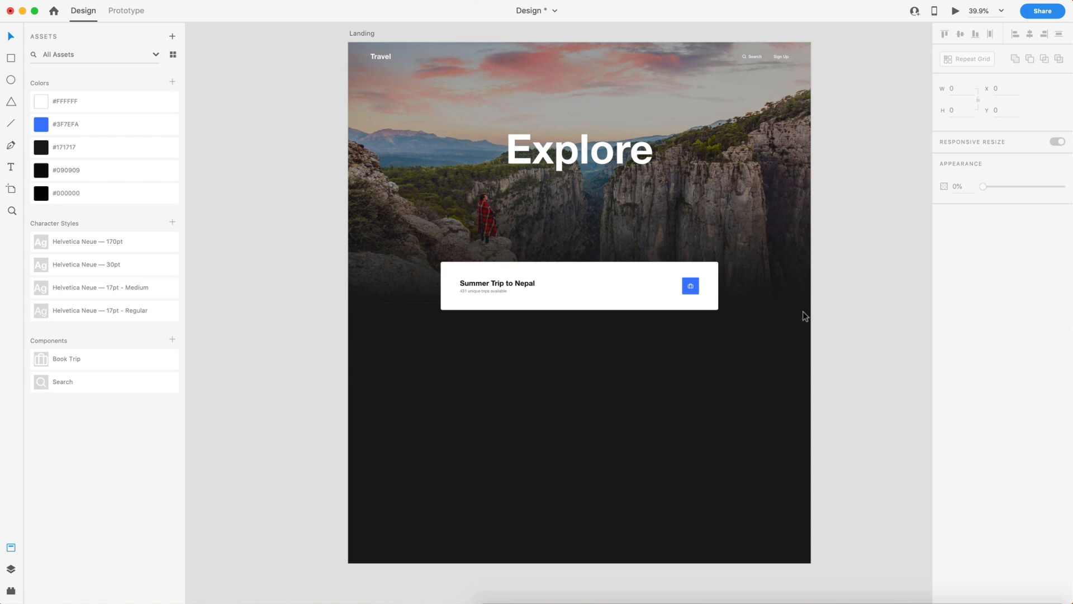
# - Nudge the 32% dark overlay down by one pixel and check the blend at the photo's lower edge up close
pyautogui.scroll(5, 773, 307)
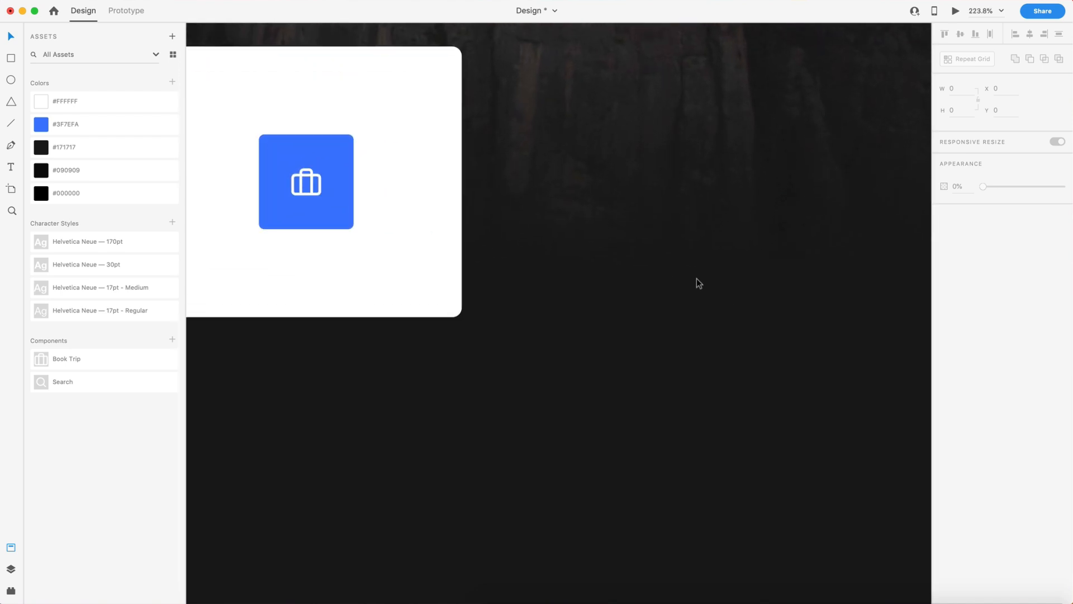
pyautogui.click(784, 251)
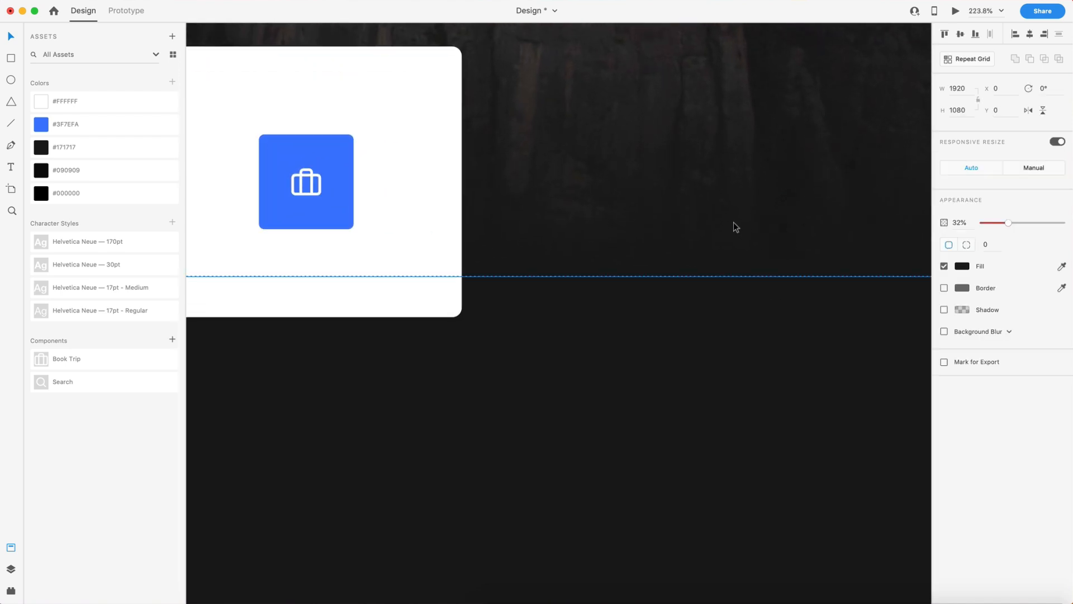
pyautogui.scroll(-3, 736, 229)
pyautogui.scroll(-3, 734, 226)
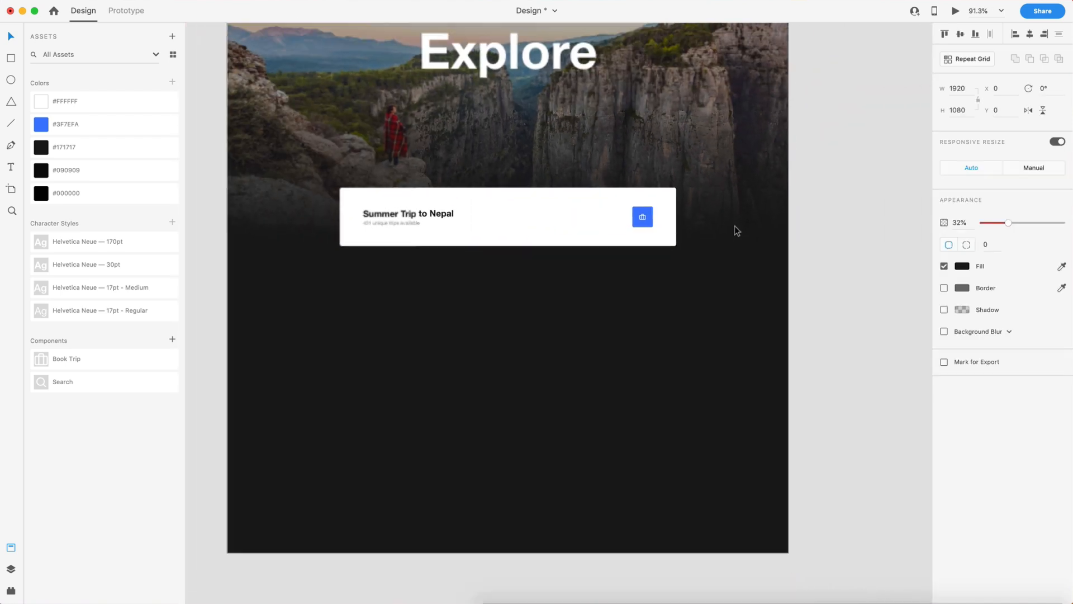
pyautogui.press('Down')
pyautogui.click(837, 210)
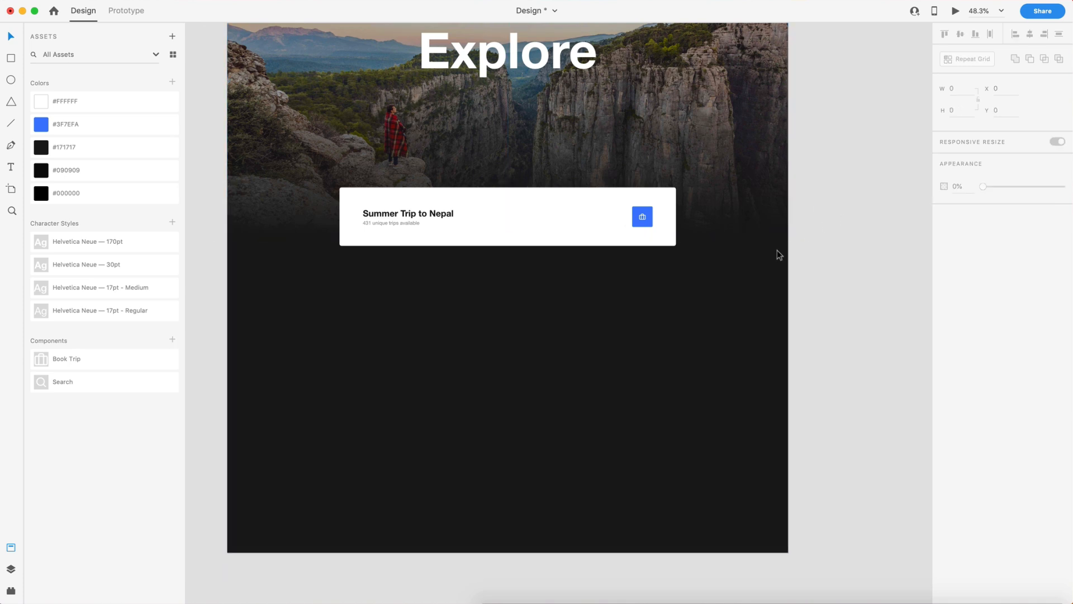
pyautogui.scroll(5, 752, 241)
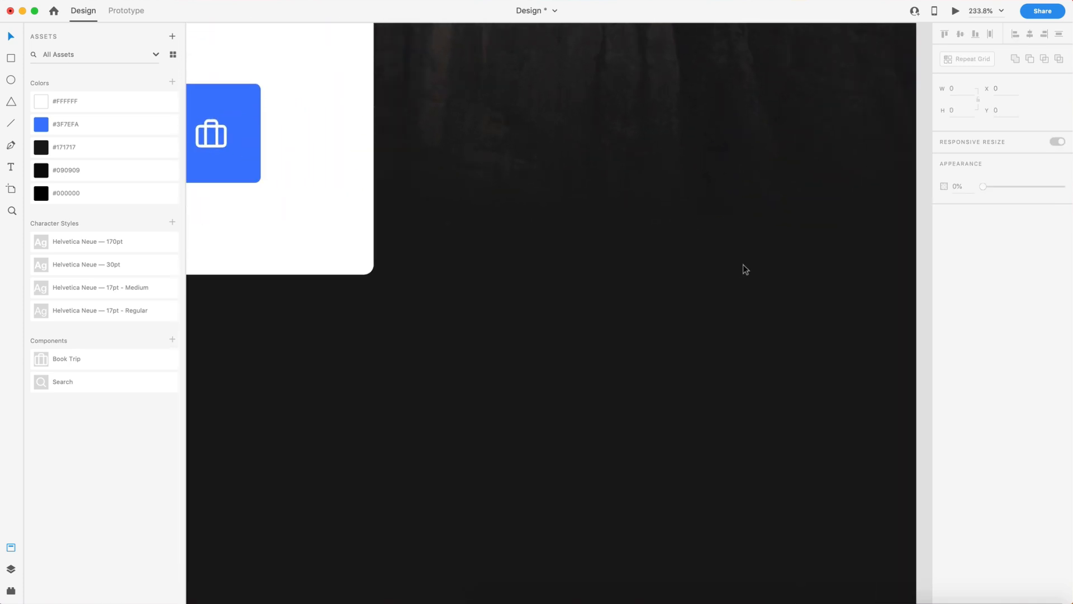
pyautogui.scroll(-10, 837, 271)
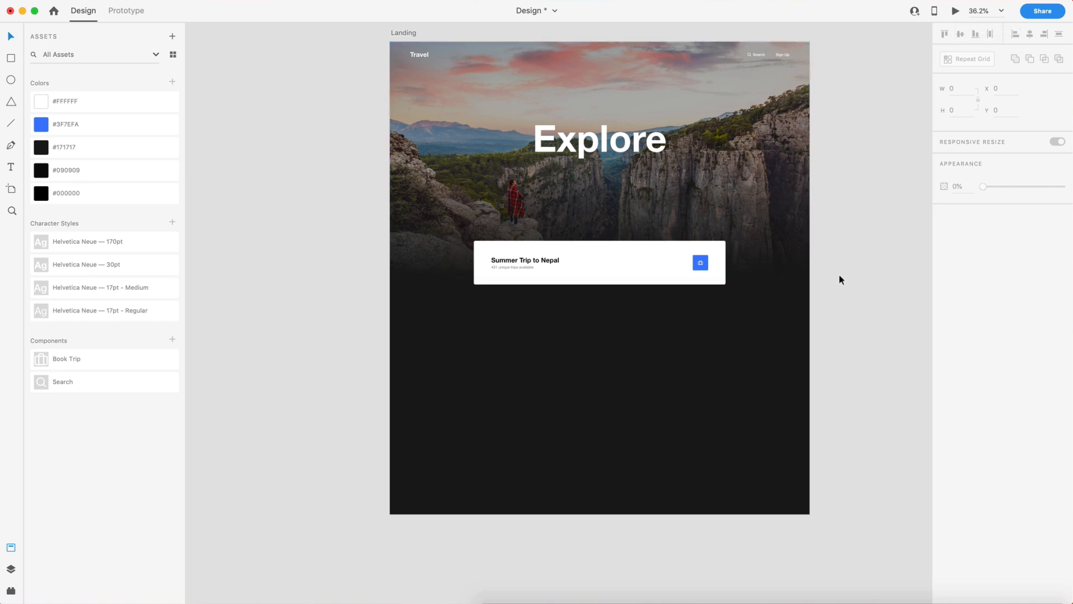
# - Draw a full-width 1920 × 1080 rectangle over the dark section at Y 1080, without a border
pyautogui.scroll(-1, 839, 274)
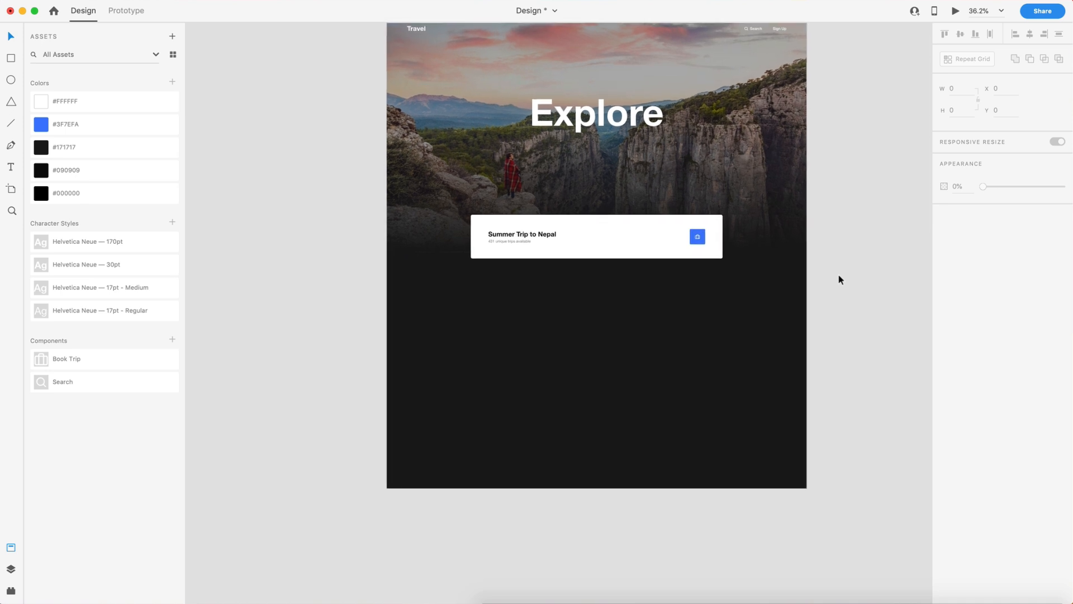
pyautogui.click(11, 58)
pyautogui.moveTo(388, 252); pyautogui.dragTo(806, 487)
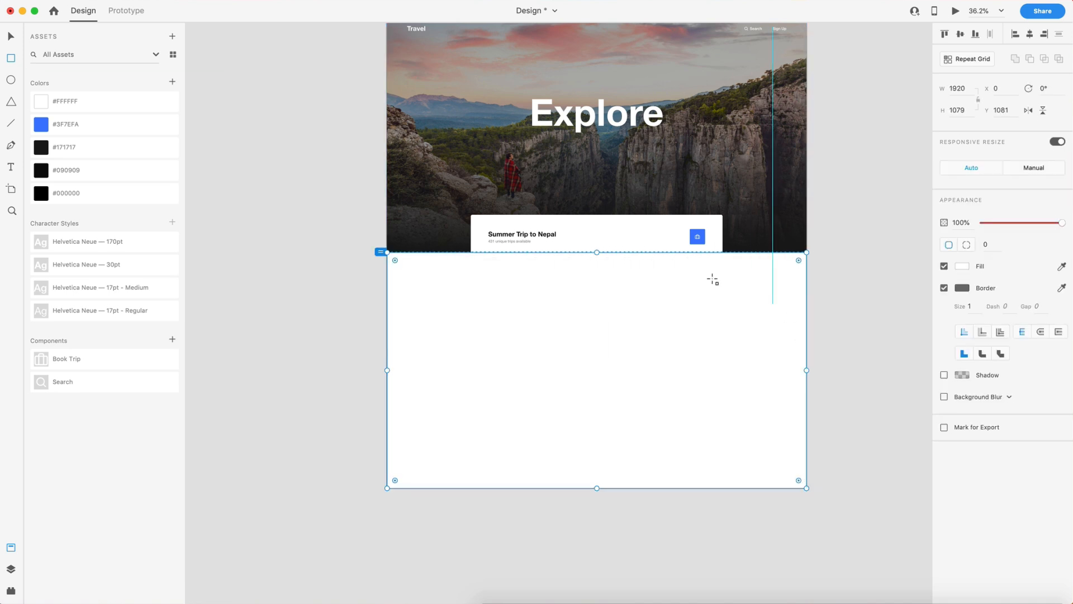
pyautogui.click(968, 110)
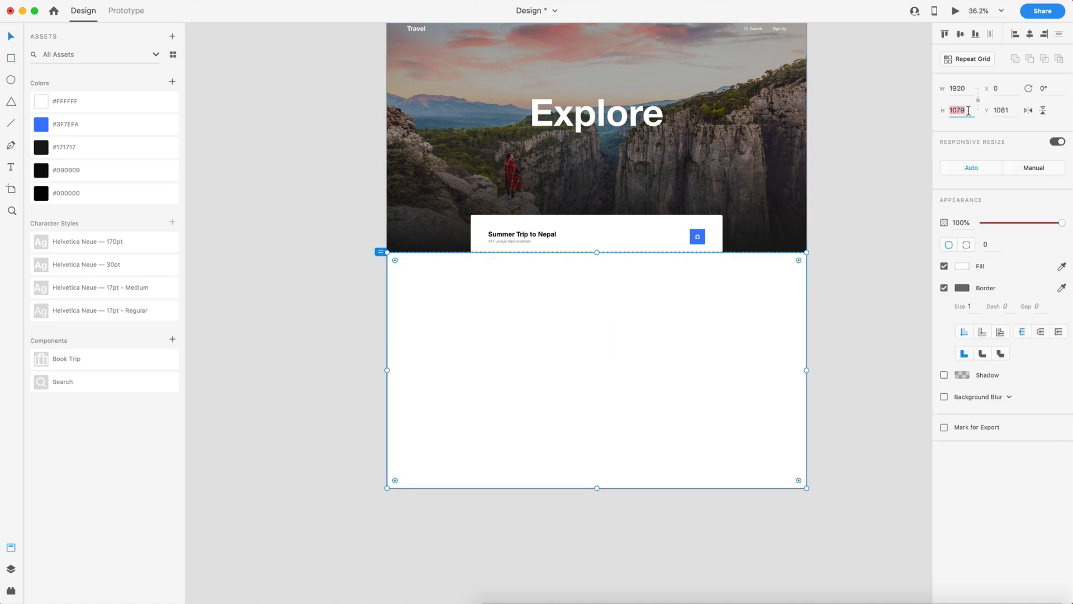
pyautogui.write('1080')
pyautogui.press('Return')
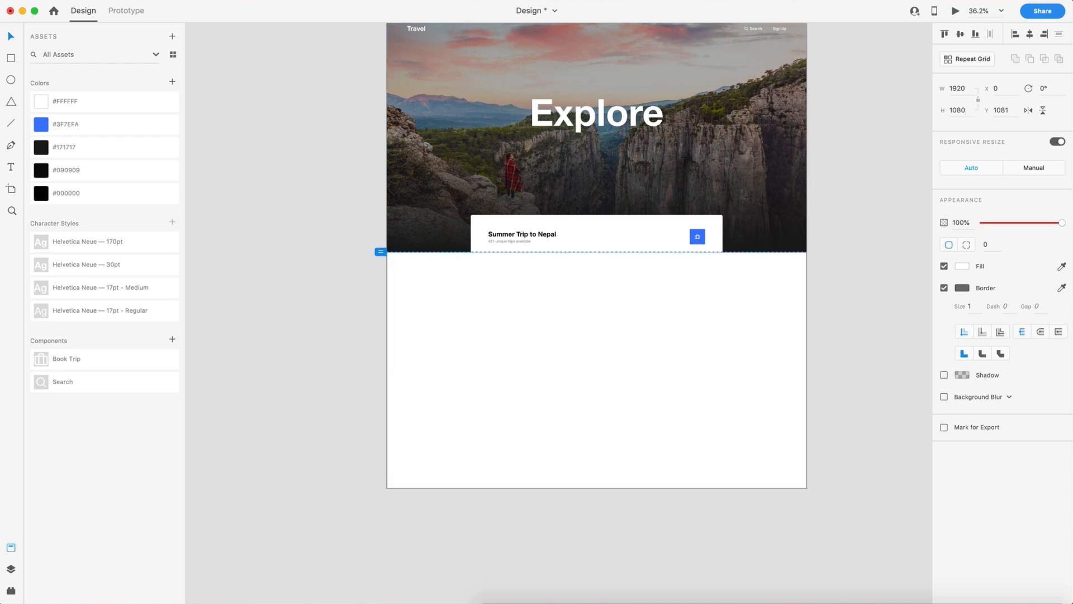
pyautogui.moveTo(602, 391); pyautogui.dragTo(603, 388)
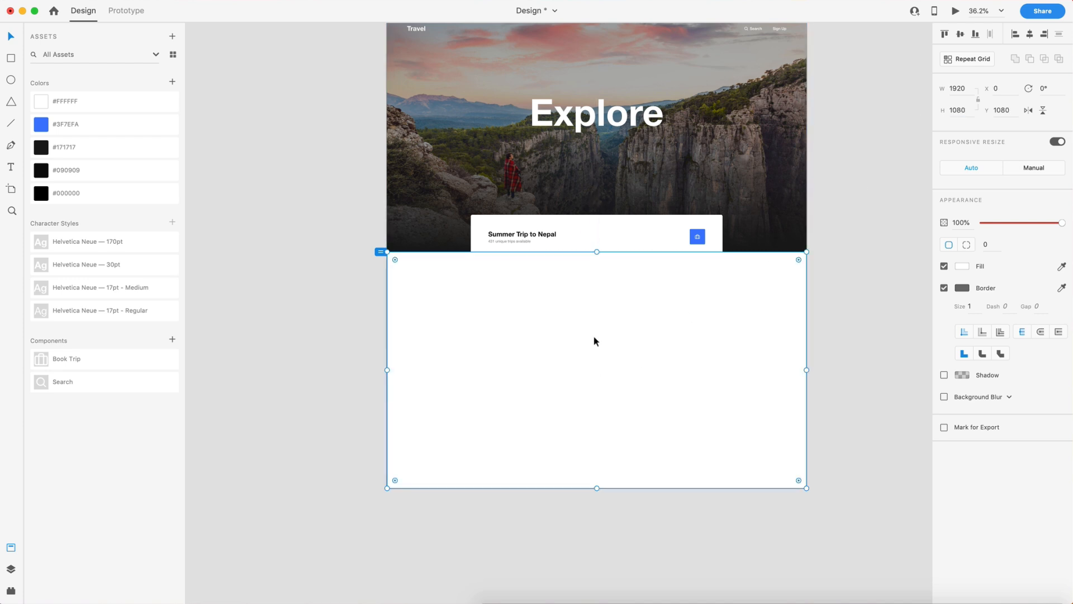
pyautogui.click(944, 288)
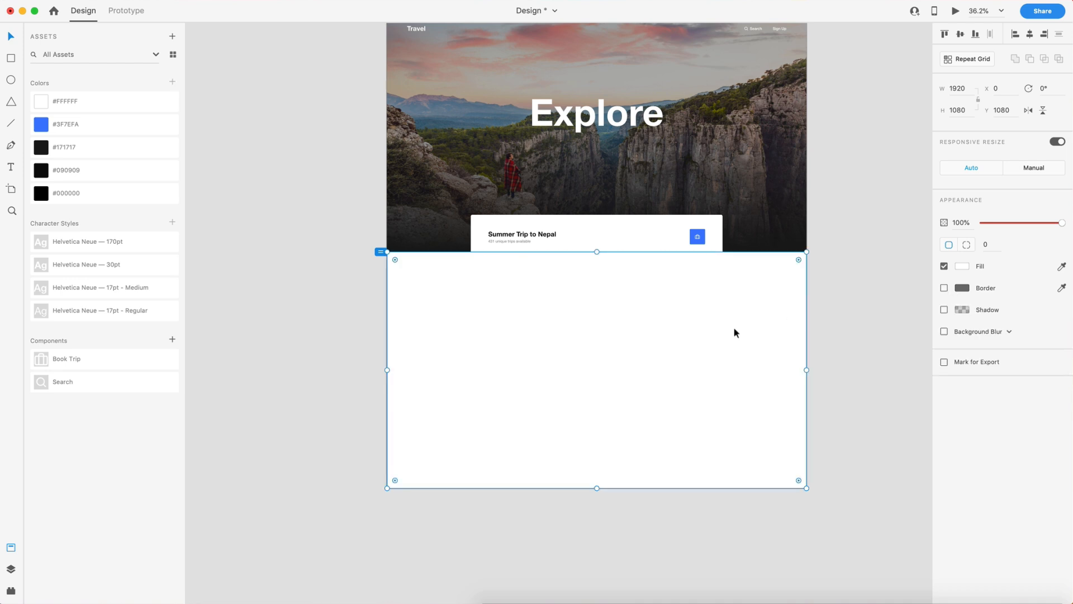
# - Turn on the layout grid for the Landing artboard
pyautogui.scroll(1, 444, 74)
pyautogui.scroll(5, 444, 75)
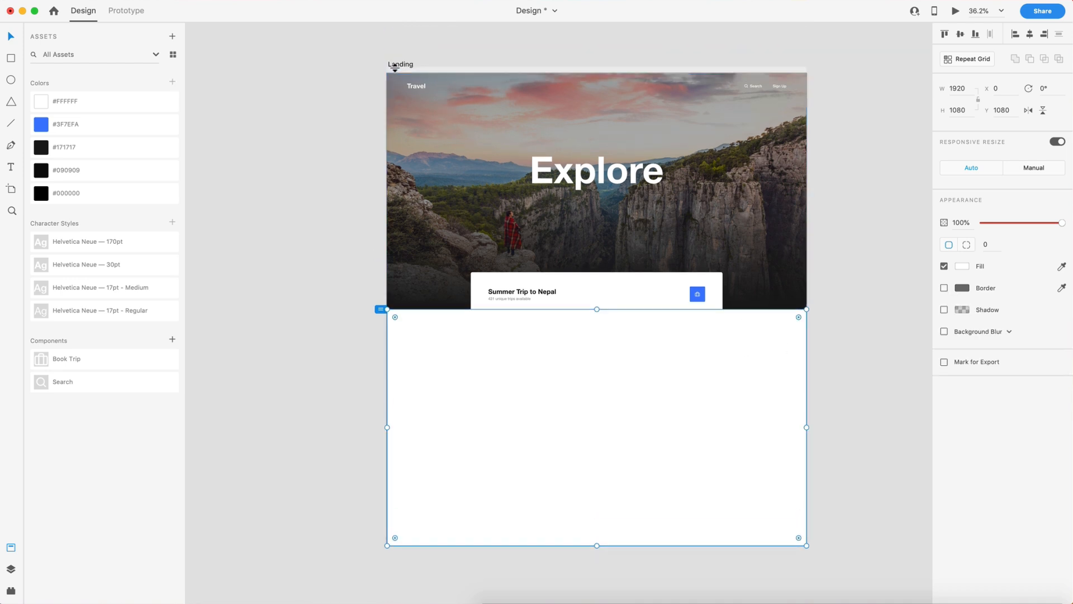
pyautogui.click(398, 64)
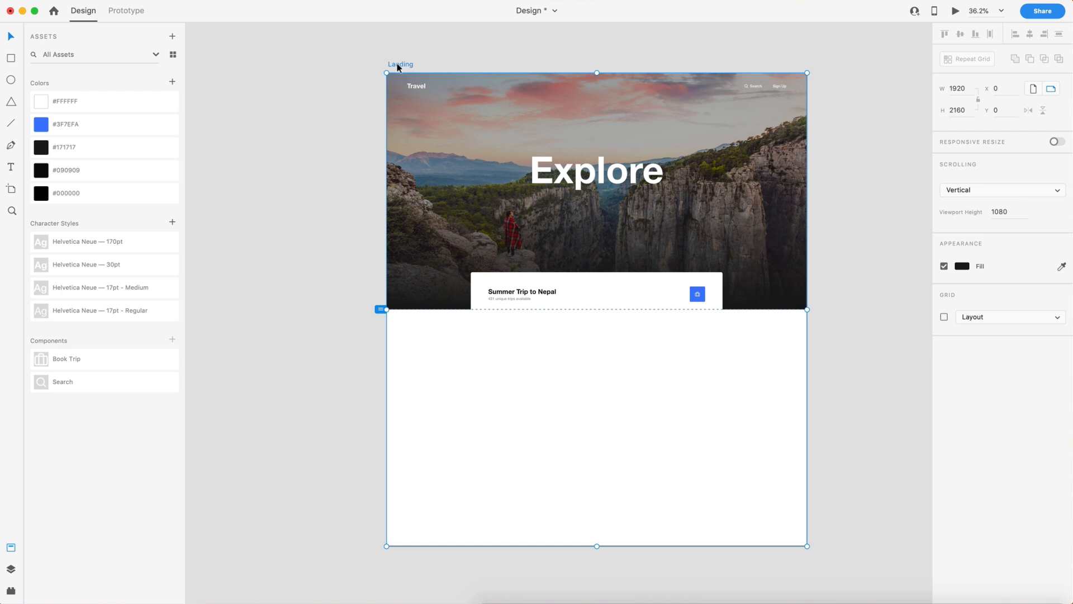
pyautogui.click(945, 317)
# - Scale the white rectangle about its center to 1152 × 648, aligned with the trip box's width, and fill it with #000000
pyautogui.scroll(-3, 878, 275)
pyautogui.click(771, 316)
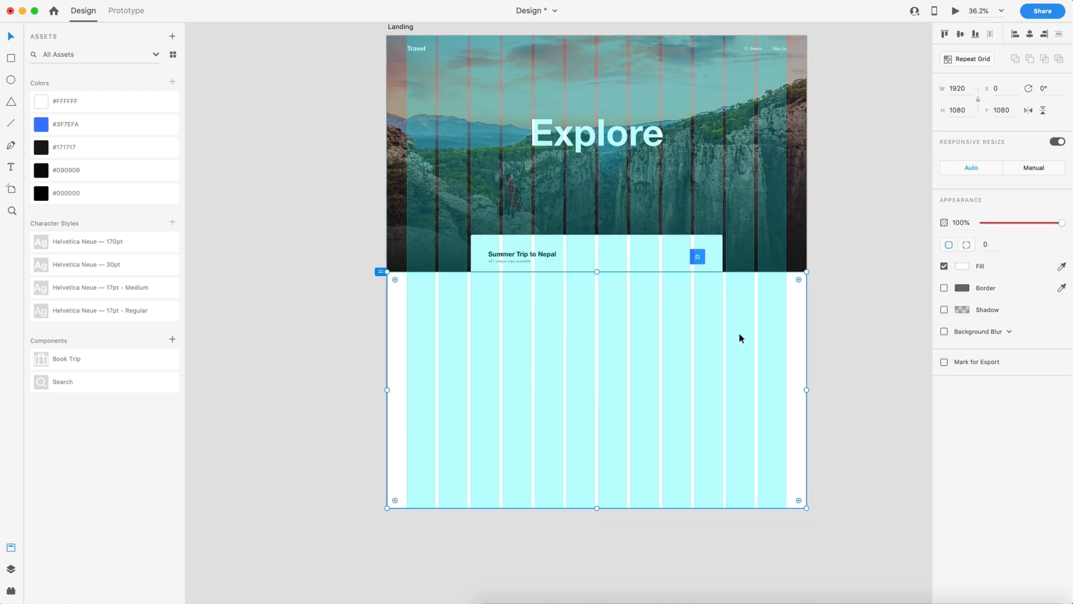
pyautogui.moveTo(809, 269); pyautogui.dragTo(722, 295)
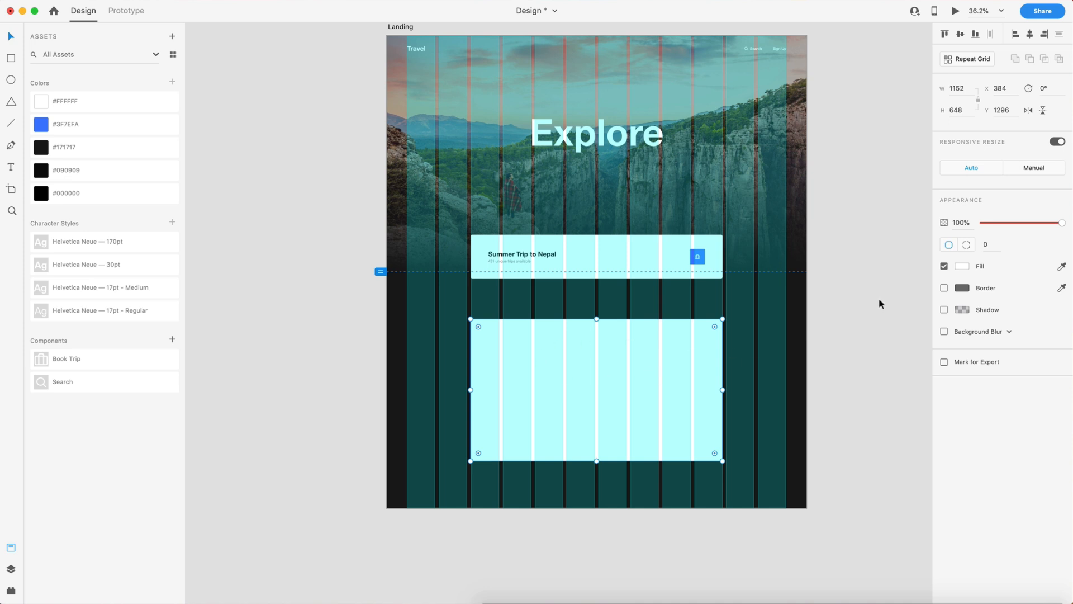
pyautogui.click(963, 267)
pyautogui.moveTo(841, 249); pyautogui.dragTo(786, 329)
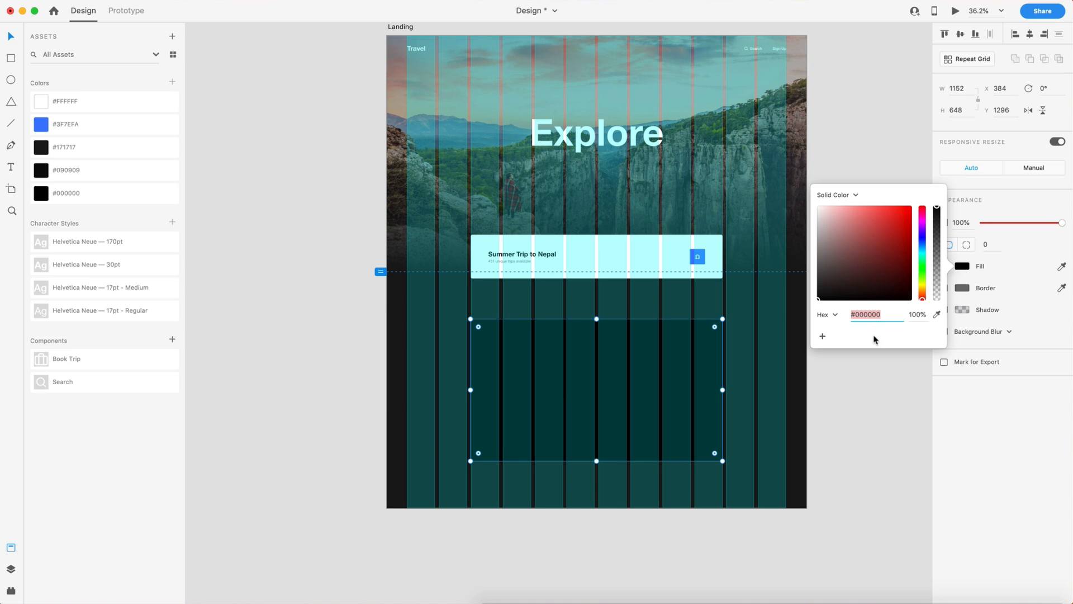
pyautogui.click(878, 391)
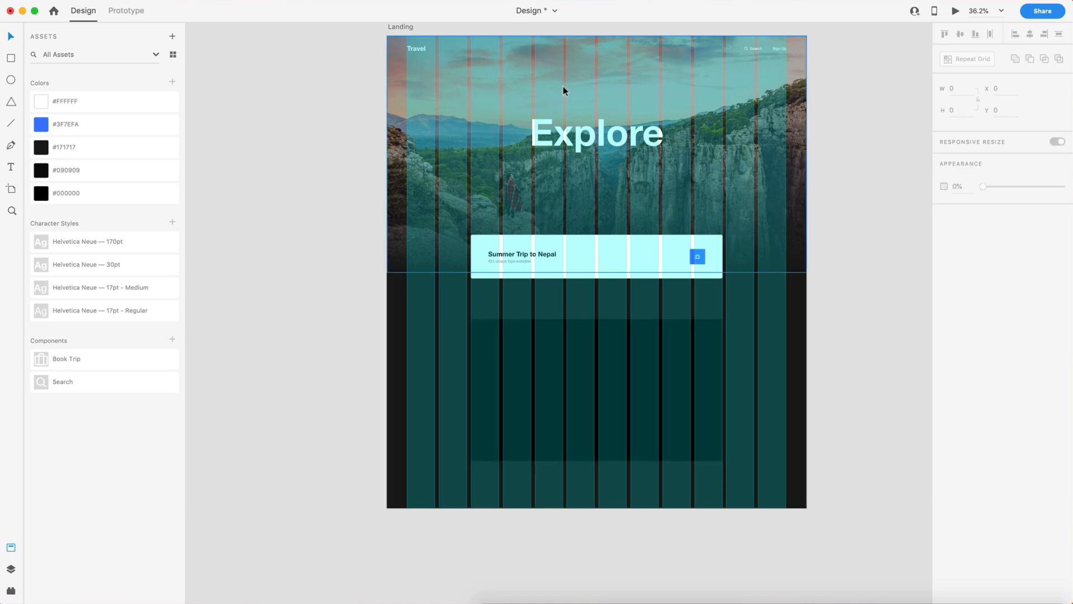
# - Turn off the Landing artboard's layout grid
pyautogui.click(396, 32)
pyautogui.click(945, 317)
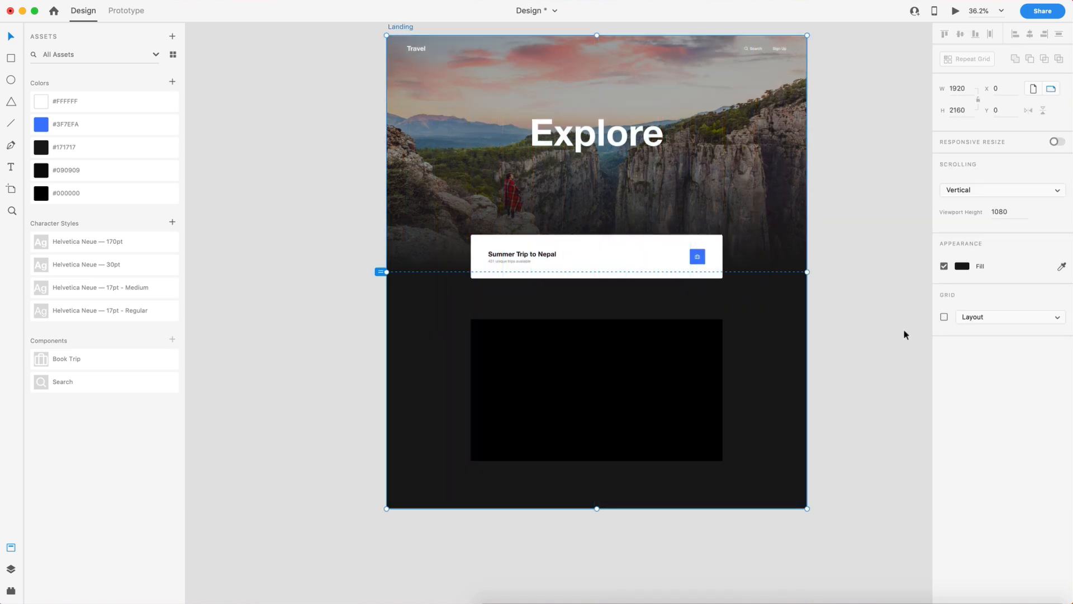
pyautogui.click(906, 334)
# - Draw a 576 × 648 rectangle over the black box's left half and a 576 × 324 rectangle over its upper-right quarter
pyautogui.scroll(-1, 611, 496)
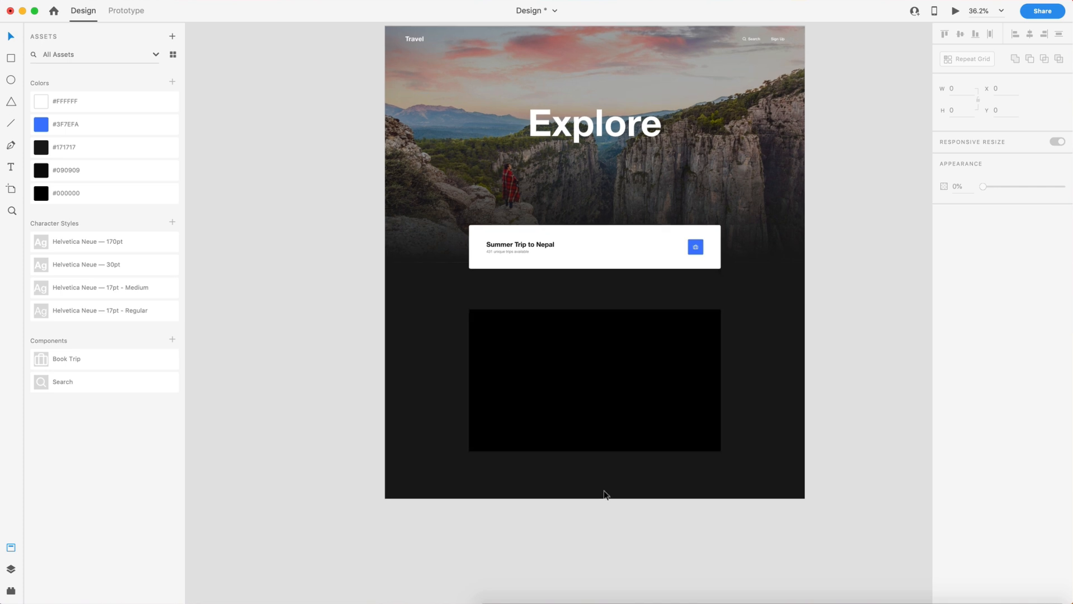
pyautogui.scroll(5, 613, 506)
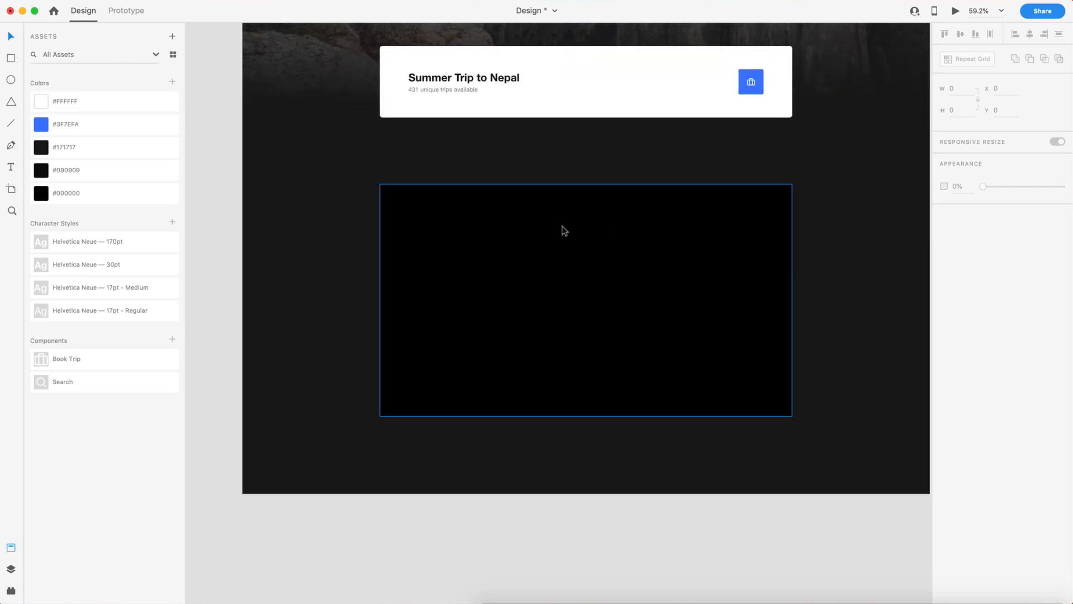
pyautogui.press('r')
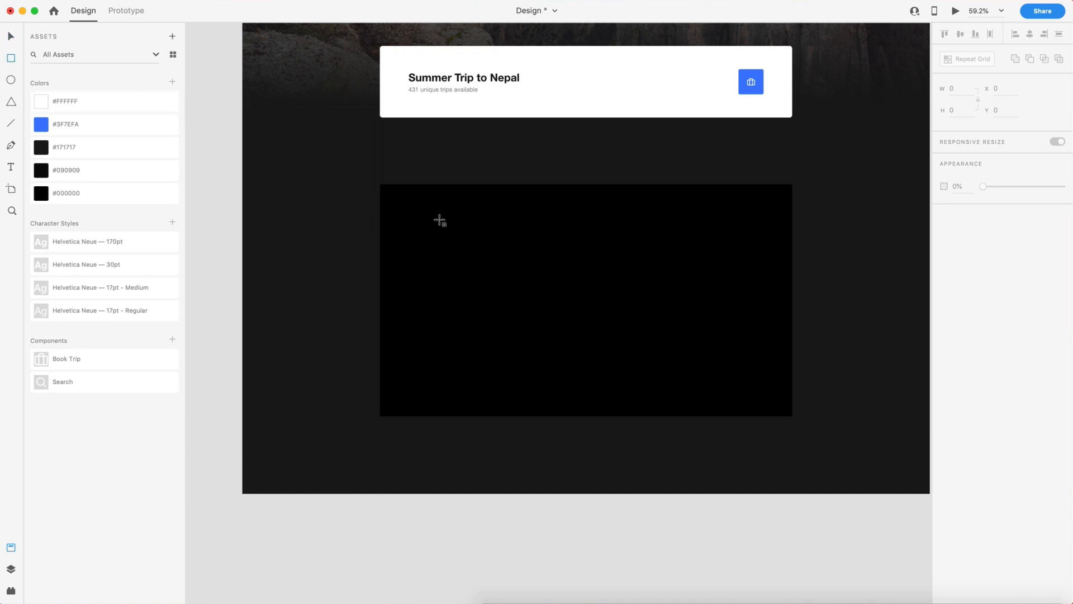
pyautogui.moveTo(380, 185)
pyautogui.mouseDown()
pyautogui.moveTo(450, 240)
pyautogui.moveTo(550, 361)
pyautogui.moveTo(557, 417)
pyautogui.moveTo(587, 416)
pyautogui.mouseUp()
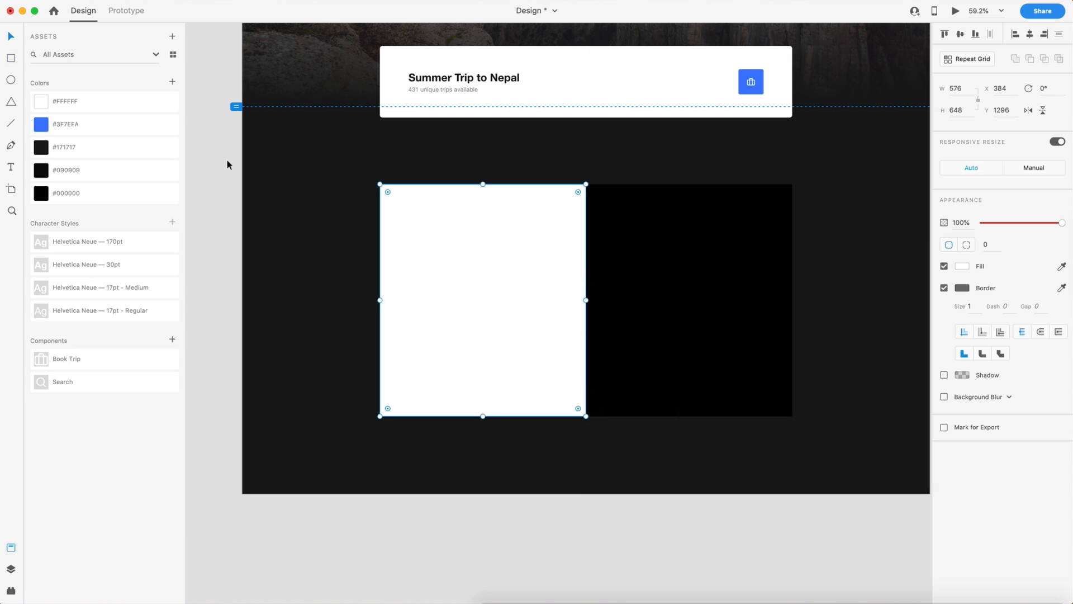
pyautogui.press('r')
pyautogui.moveTo(792, 185); pyautogui.dragTo(586, 301)
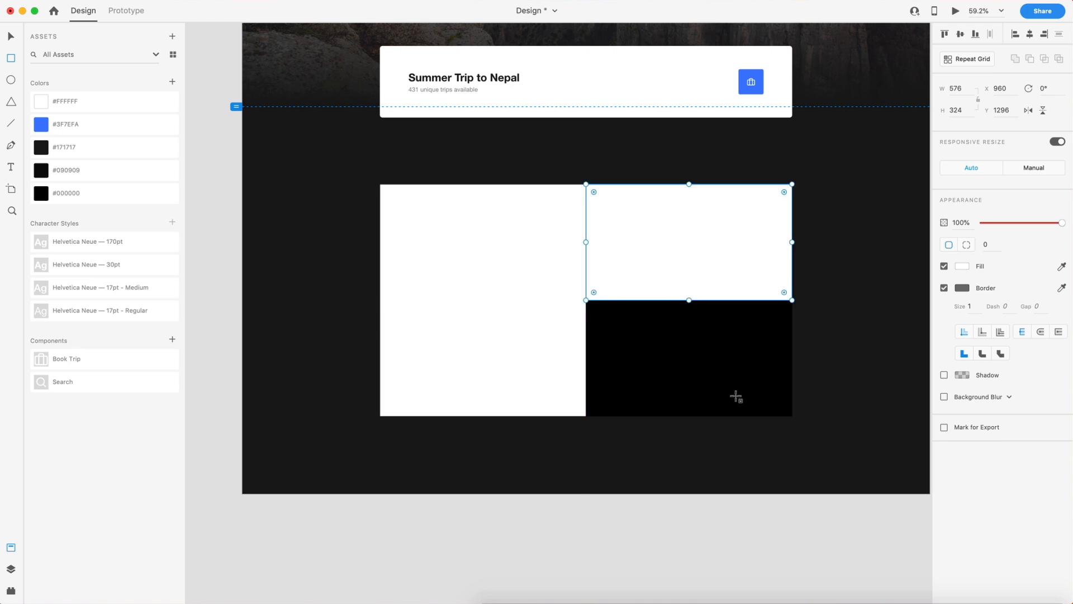
# - Draw a white rectangle filling the black box's lower-right quarter
pyautogui.moveTo(792, 416); pyautogui.dragTo(586, 300)
pyautogui.click(751, 536)
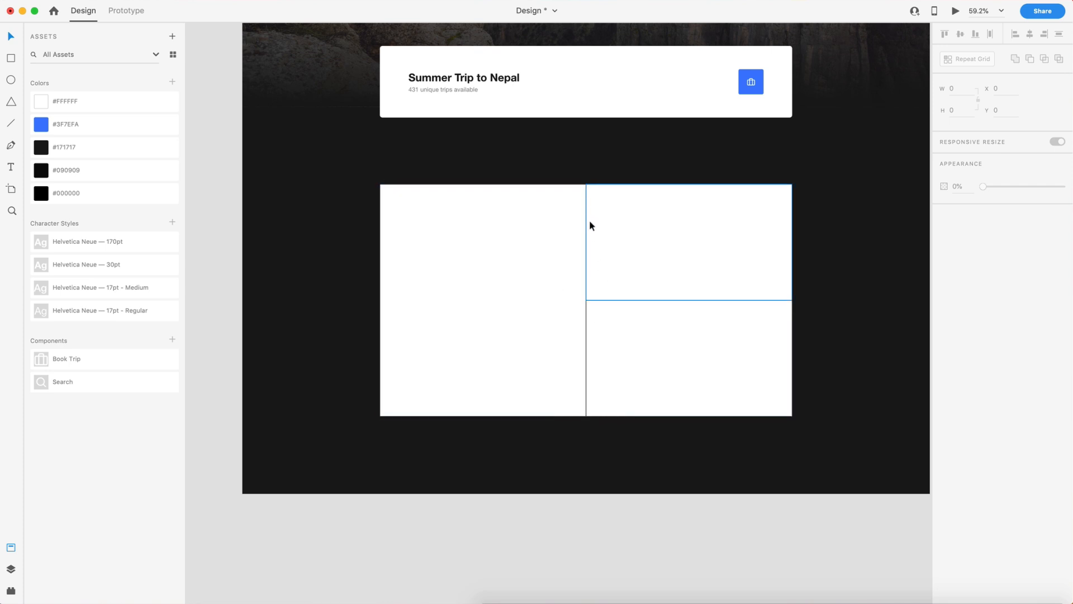
# - Set the tall left rectangle's width to 556
pyautogui.click(528, 275)
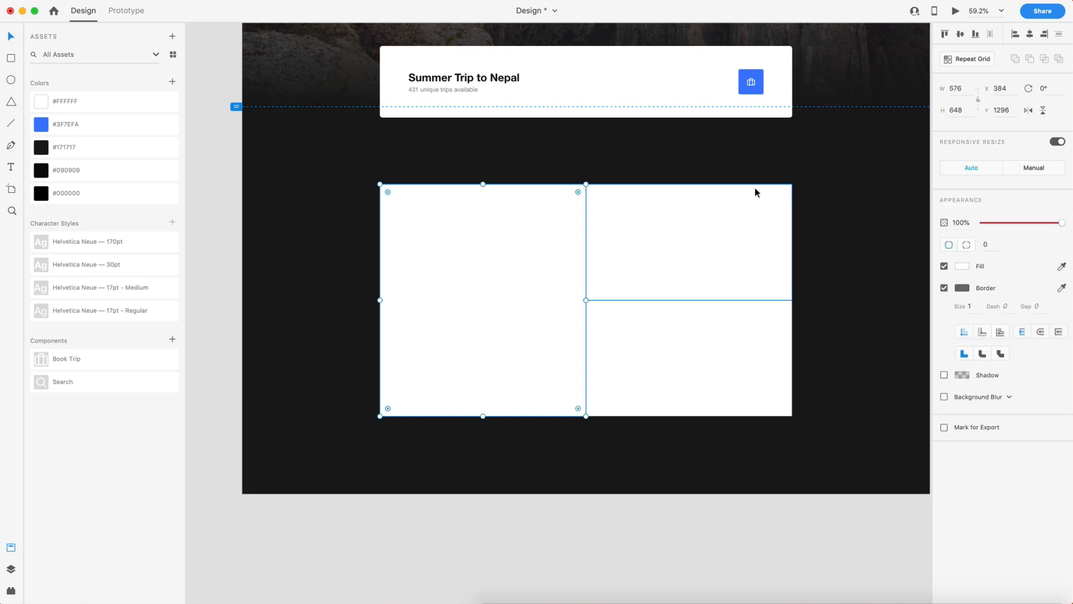
pyautogui.click(957, 89)
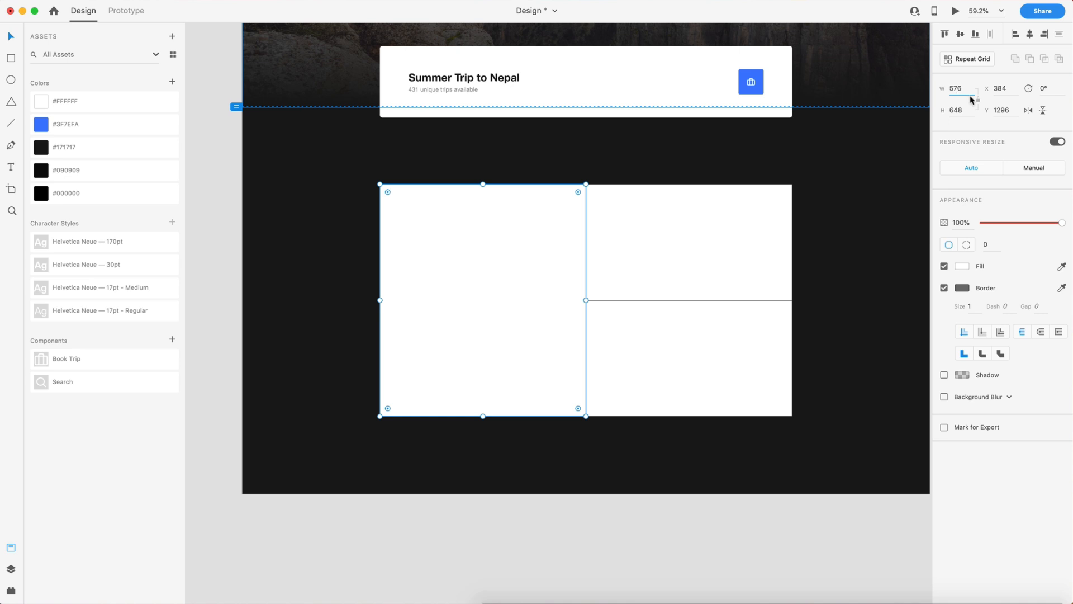
pyautogui.press('BackSpace')
pyautogui.write('5')
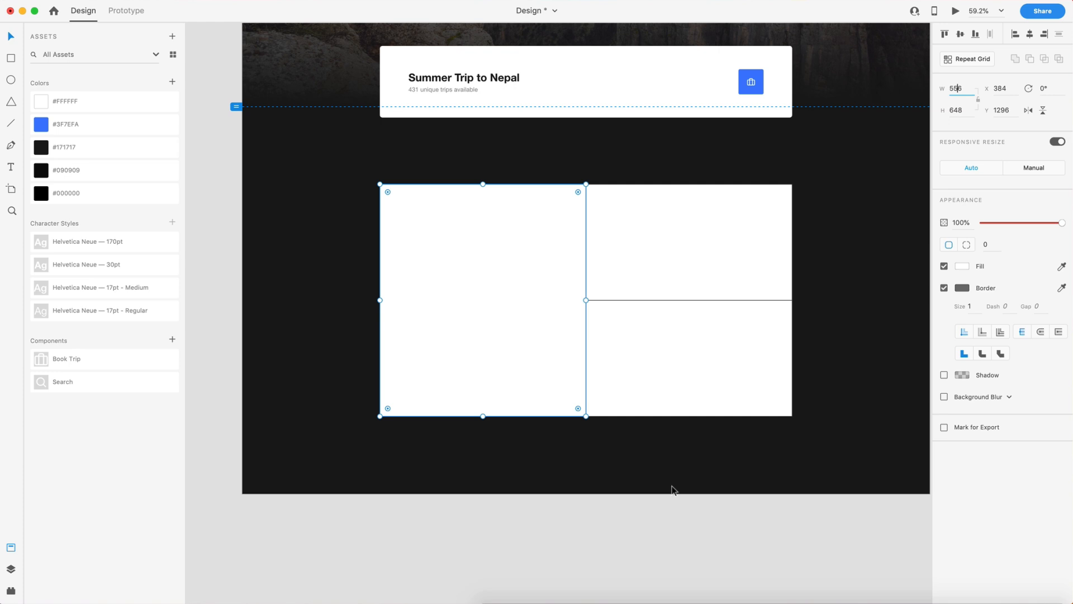
pyautogui.press('Return')
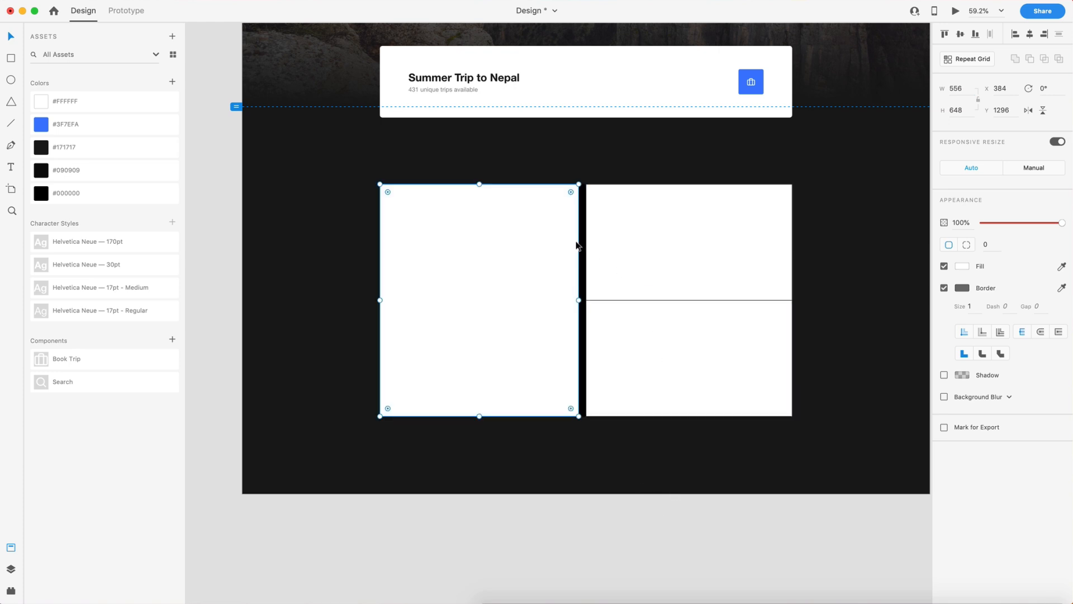
# - Set the upper-right rectangle's width to 556 and move it to X 980, flush with the black box's right edge
pyautogui.click(638, 244)
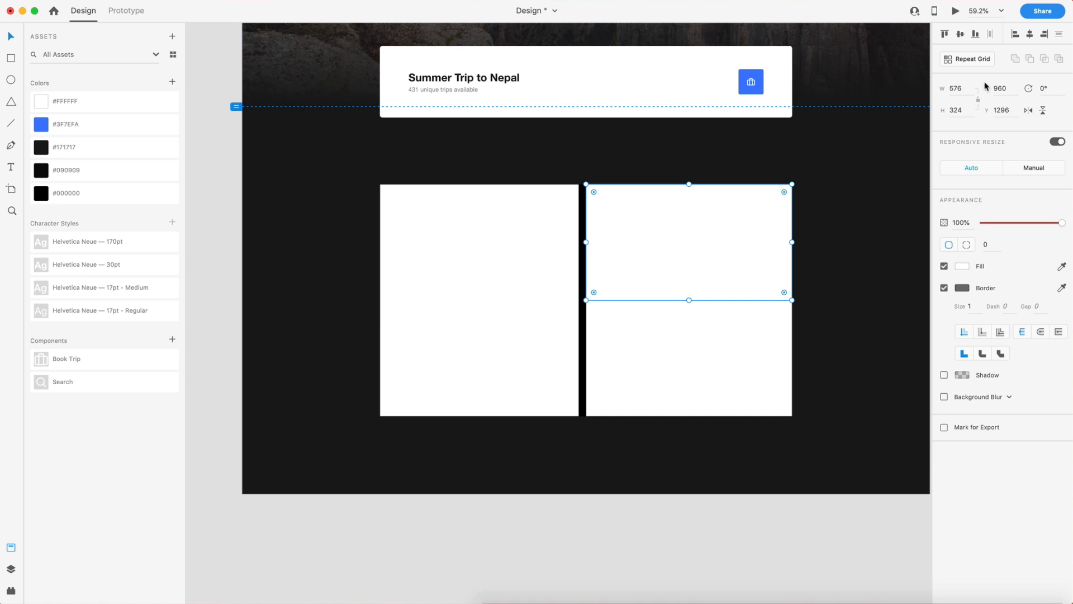
pyautogui.click(958, 88)
pyautogui.press('BackSpace')
pyautogui.write('5')
pyautogui.press('Return')
pyautogui.moveTo(709, 220); pyautogui.dragTo(717, 221)
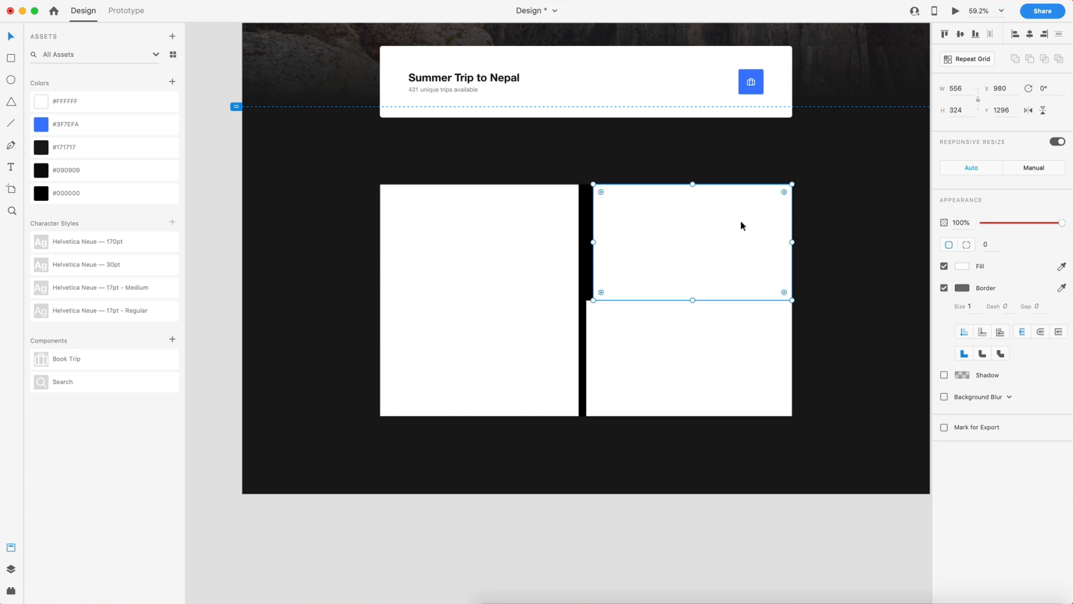
# - Delete the lower-right white rectangle
pyautogui.click(649, 348)
pyautogui.press('Delete')
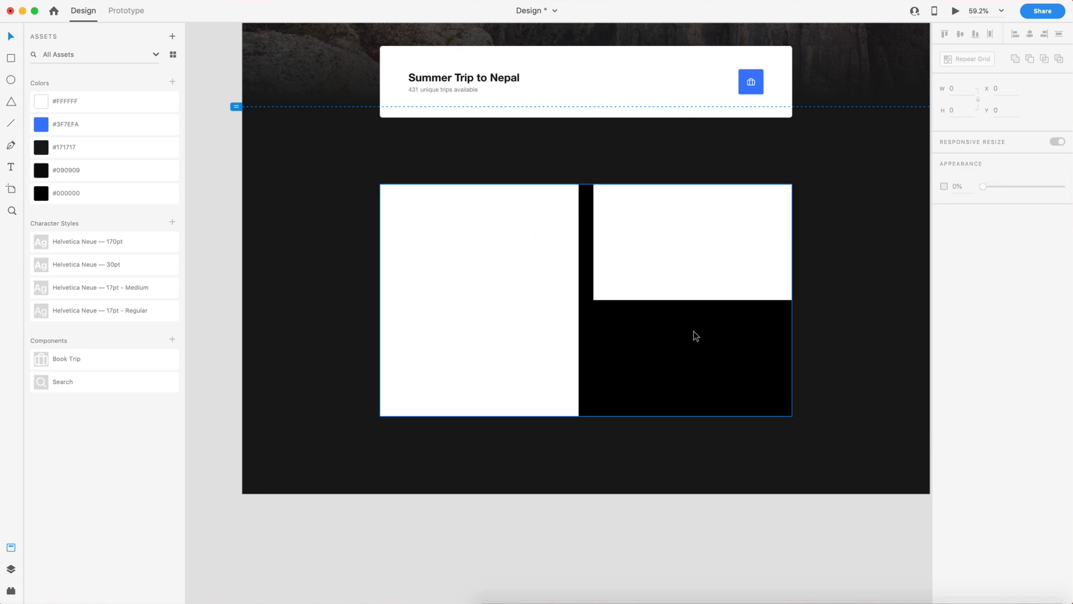
# - Set the upper-right rectangle's height to 304 and place a duplicate directly below it at X 980, Y 1640
pyautogui.click(685, 238)
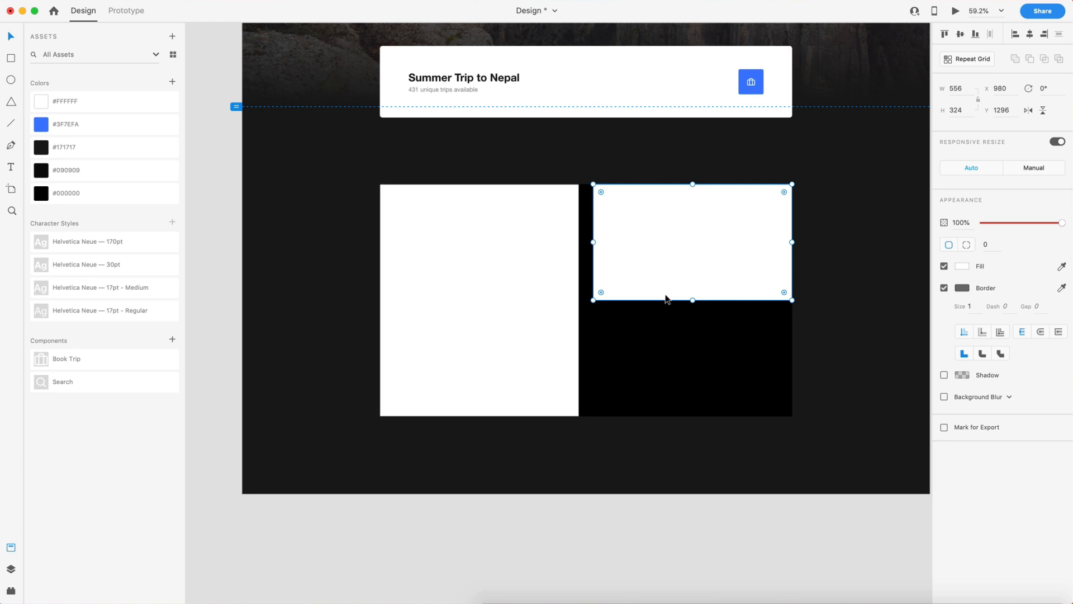
pyautogui.click(956, 109)
pyautogui.write('32')
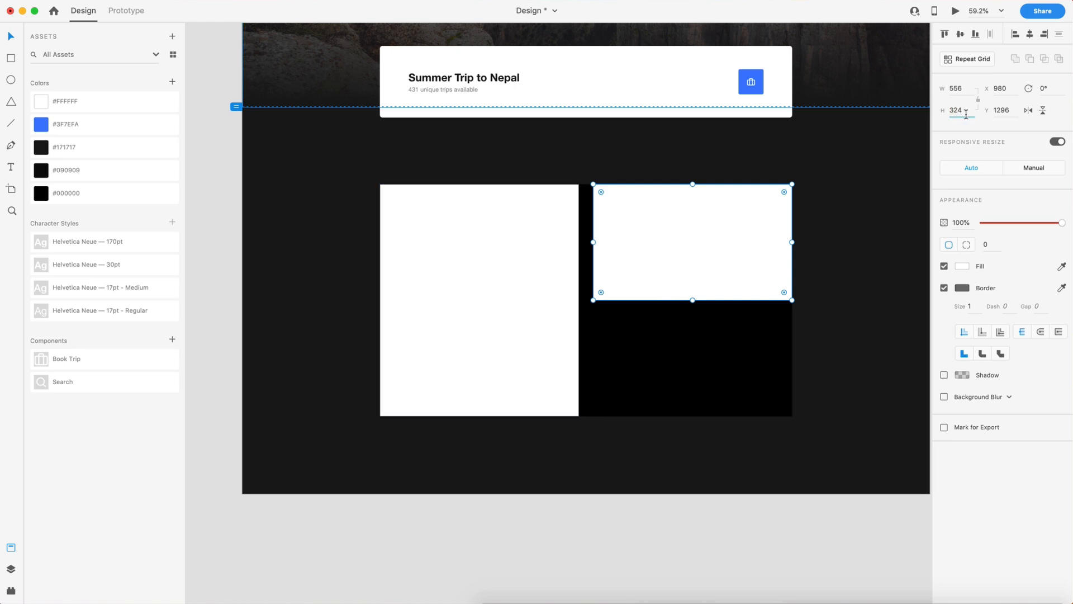
pyautogui.press('BackSpace')
pyautogui.write('0')
pyautogui.press('Return')
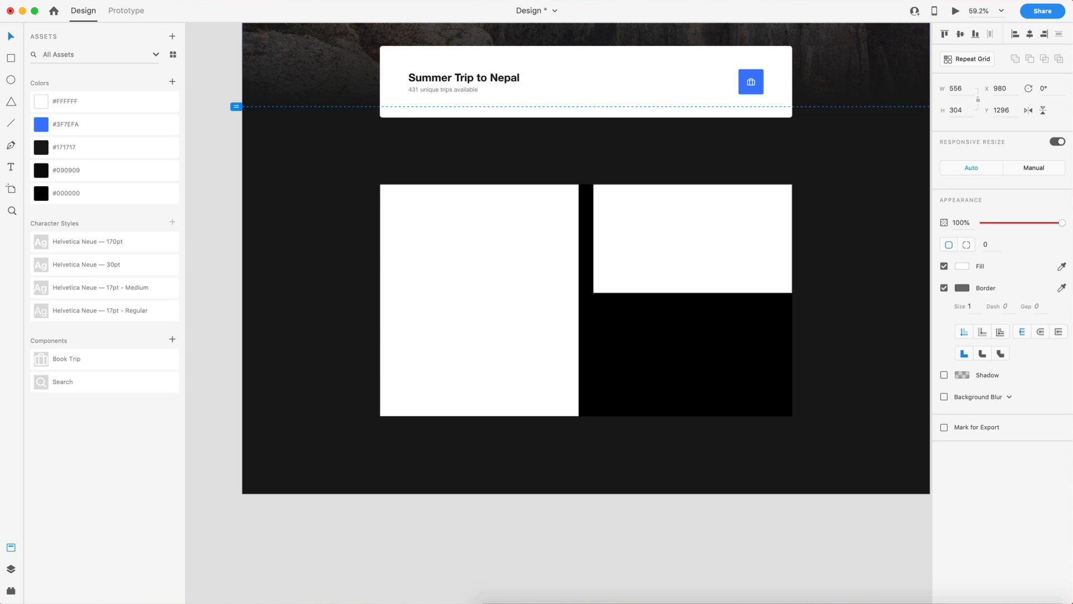
pyautogui.moveTo(716, 251); pyautogui.dragTo(702, 340)
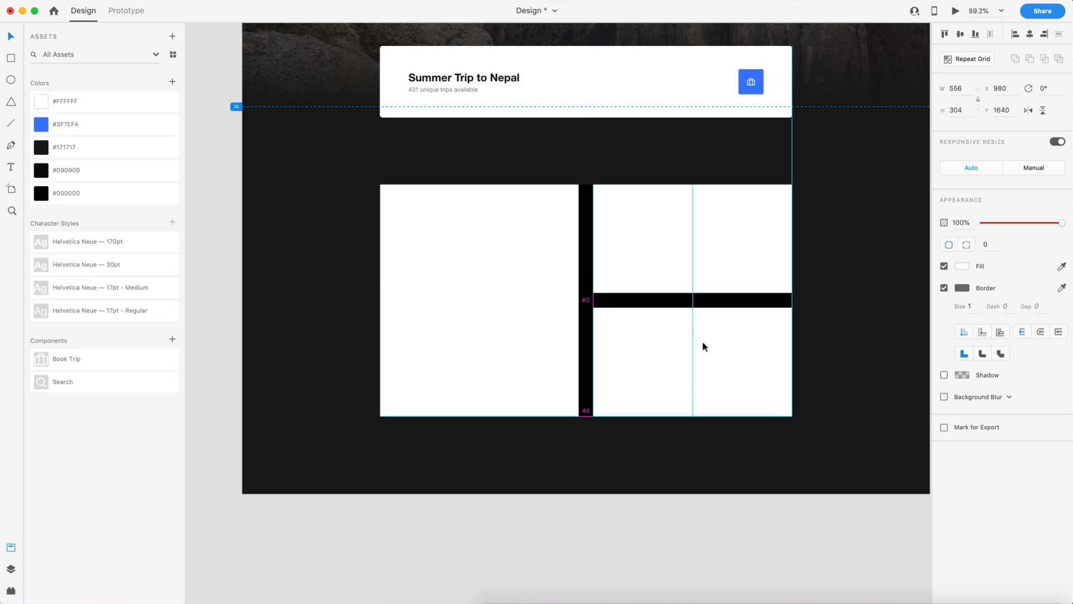
# - Delete the black backing box and check the gaps between the three white rectangles
pyautogui.click(584, 298)
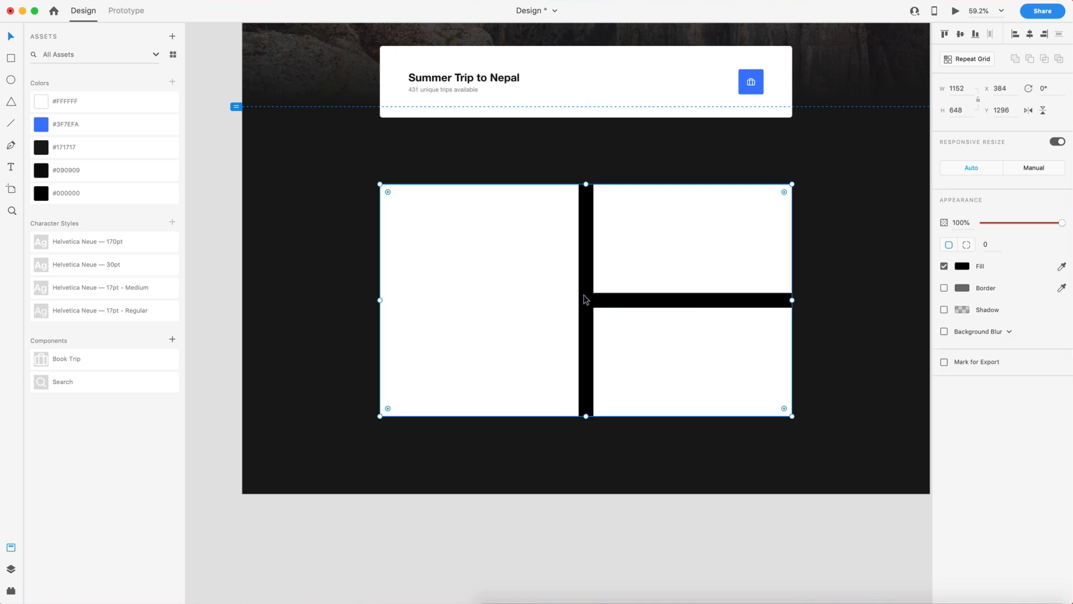
pyautogui.press('Delete')
pyautogui.click(558, 293)
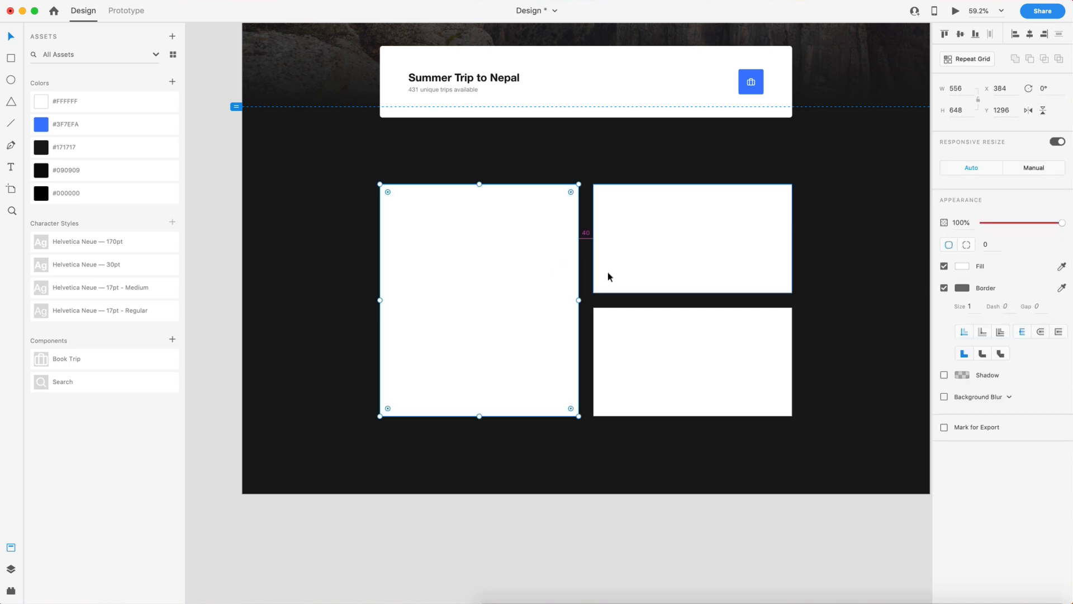
pyautogui.click(624, 323)
pyautogui.click(513, 299)
pyautogui.click(642, 336)
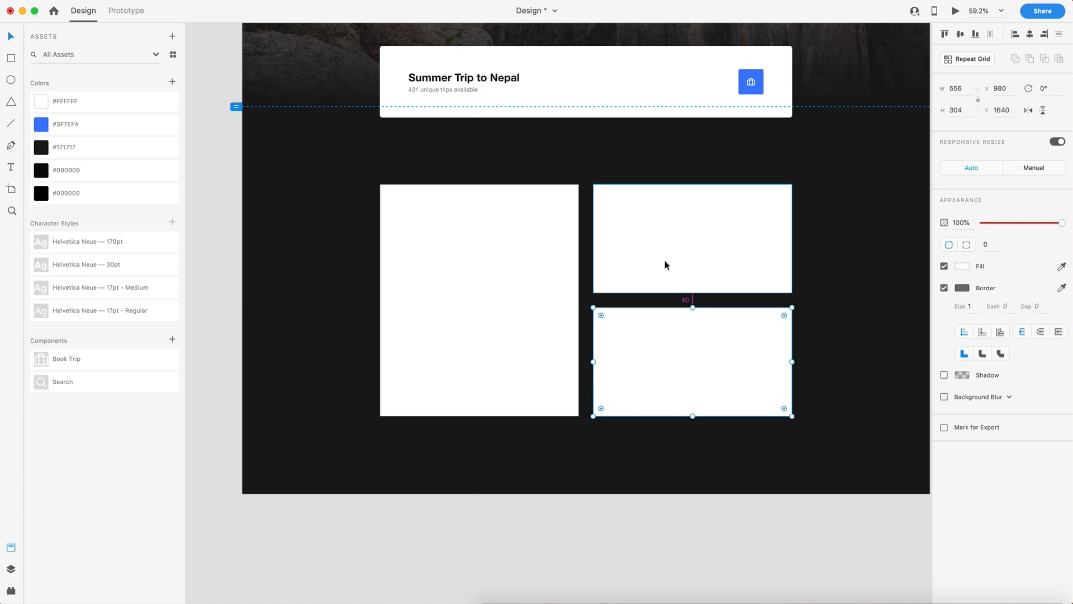
pyautogui.click(596, 563)
# - Give all three white rectangles a corner radius of 7
pyautogui.scroll(1, 646, 452)
pyautogui.scroll(1, 647, 452)
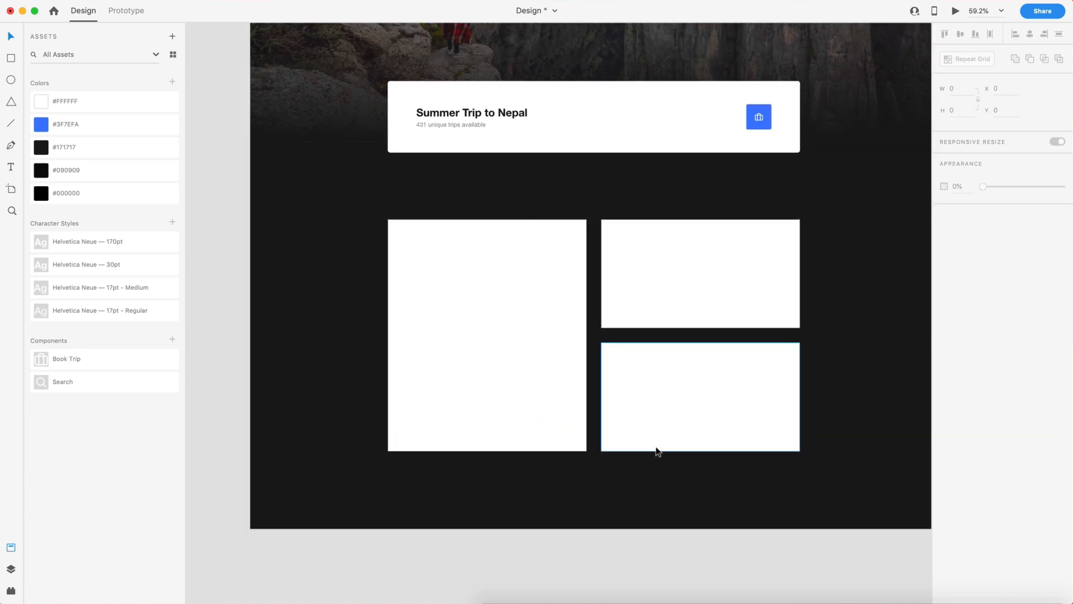
pyautogui.scroll(-3, 651, 448)
pyautogui.scroll(-4, 777, 354)
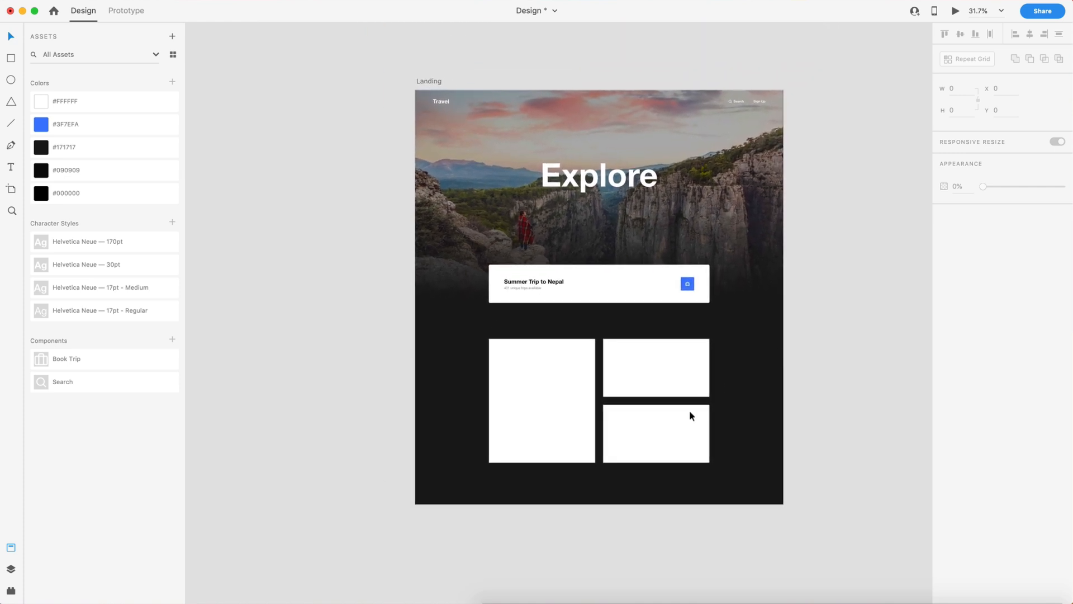
pyautogui.scroll(3, 702, 404)
pyautogui.click(648, 358)
pyautogui.keyDown('shift'); pyautogui.click(517, 361); pyautogui.keyUp('shift')
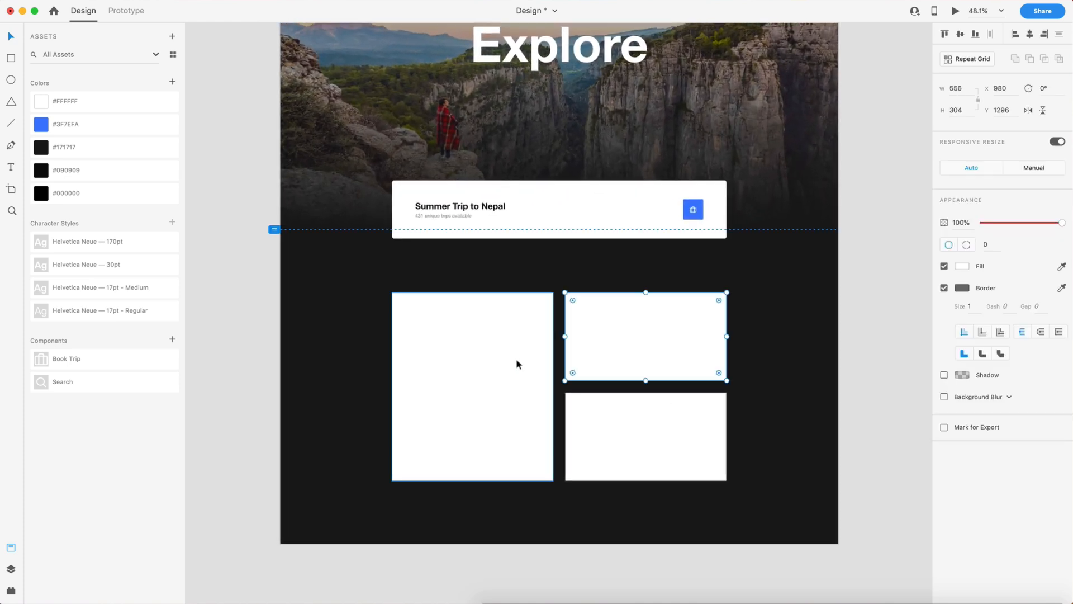
pyautogui.keyDown('shift'); pyautogui.click(625, 403); pyautogui.keyUp('shift')
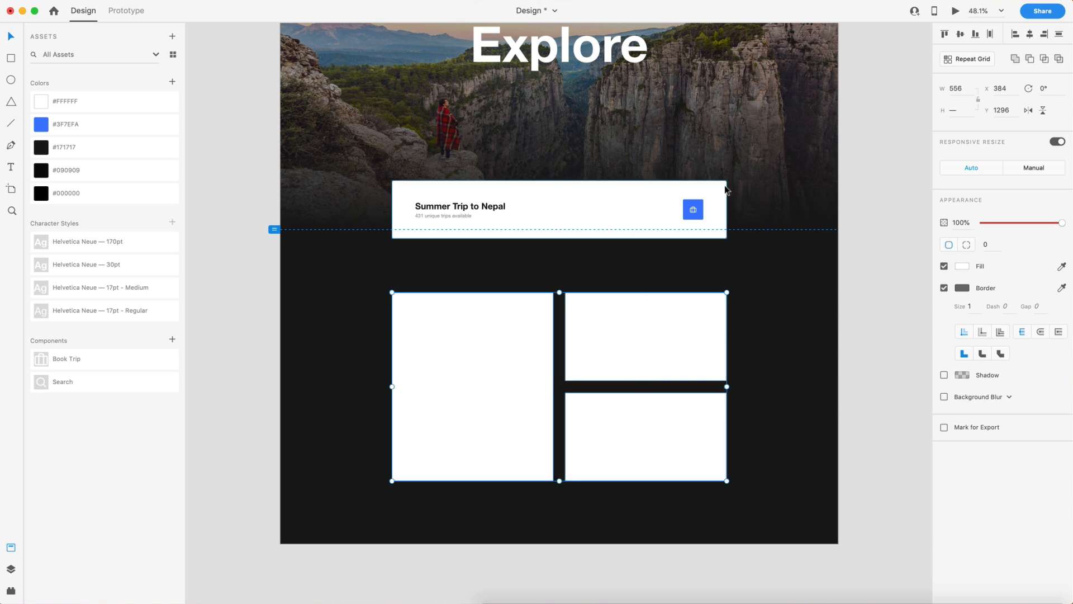
pyautogui.click(993, 244)
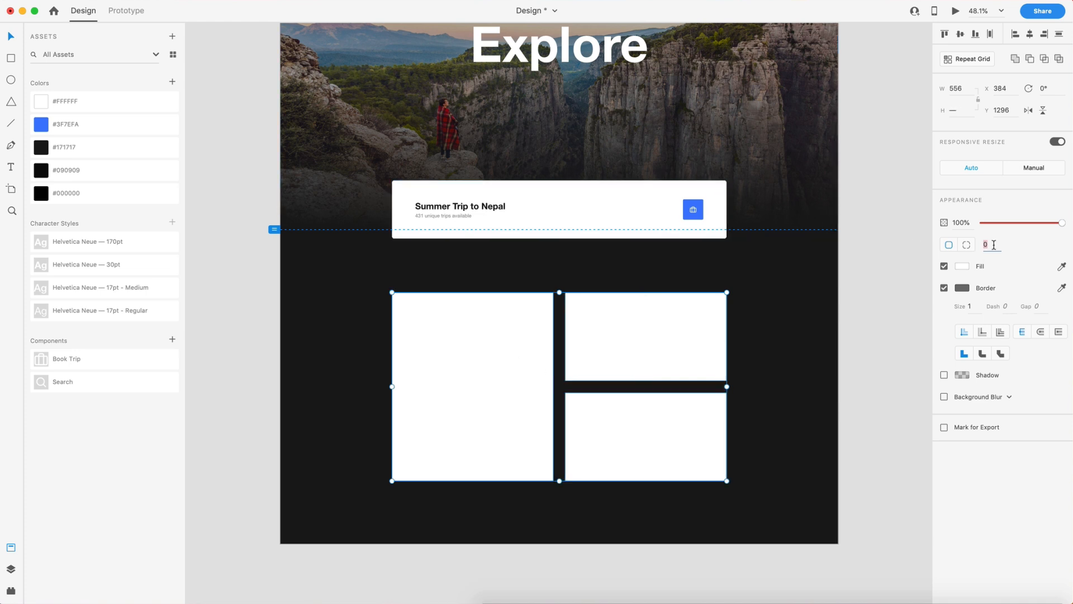
pyautogui.press('Return')
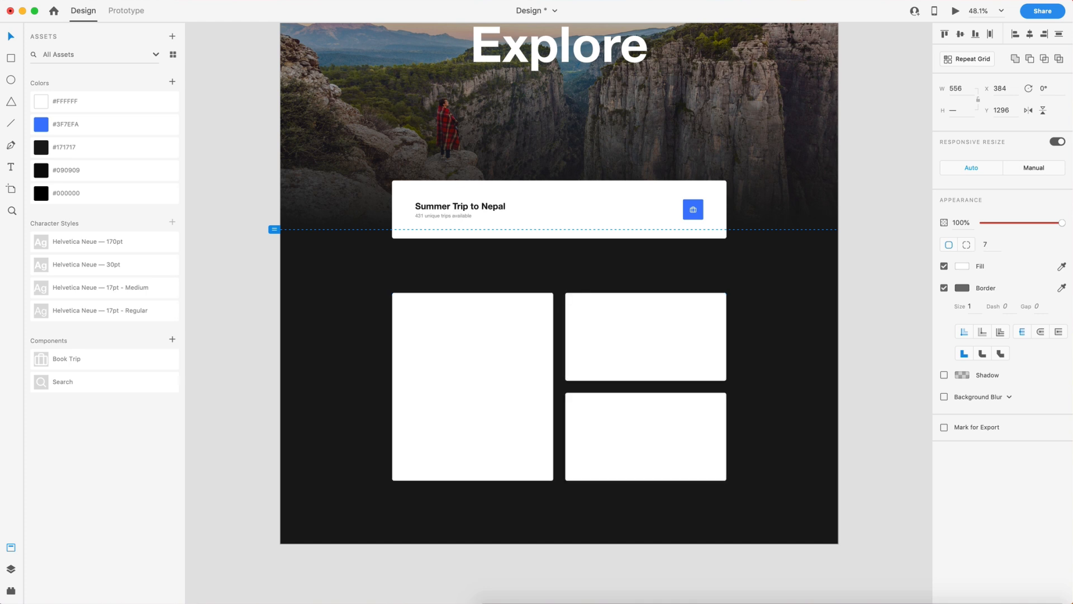
# - Remove the border from the three rectangles and fill them with #000000
pyautogui.click(945, 289)
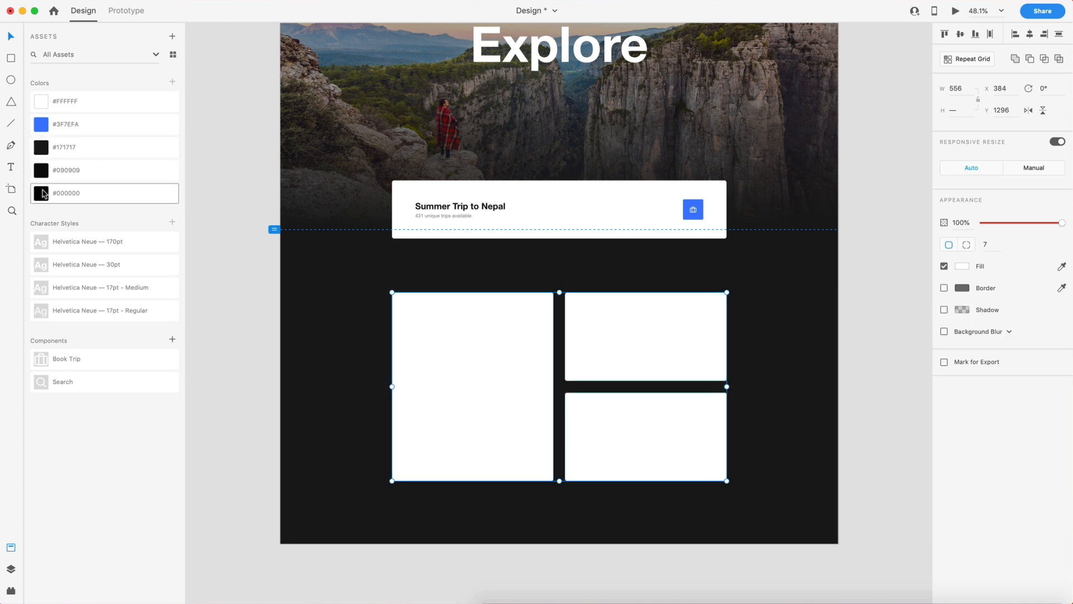
pyautogui.click(39, 195)
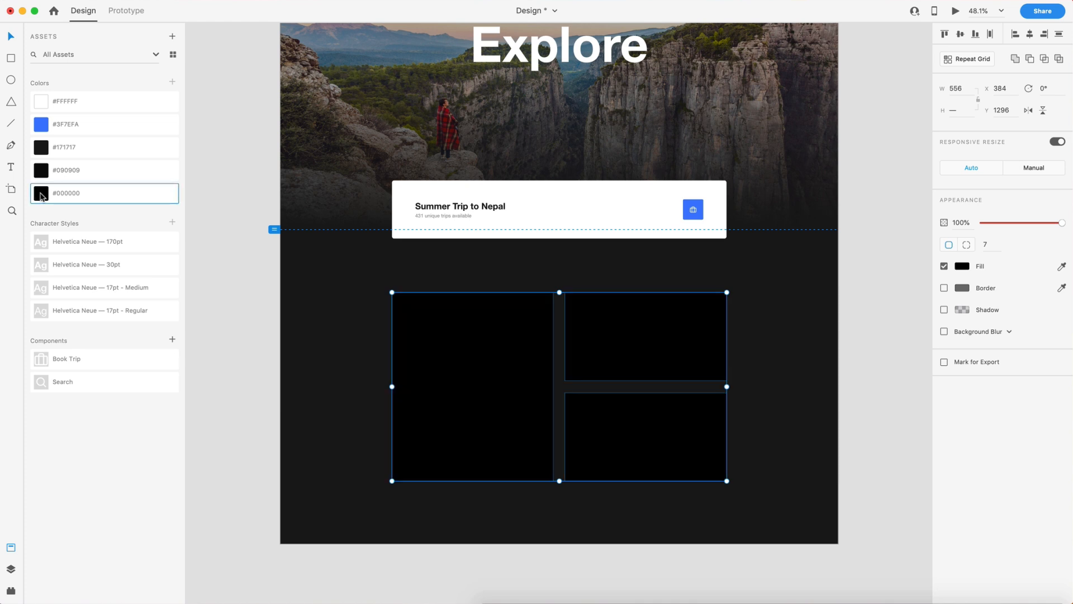
pyautogui.click(867, 314)
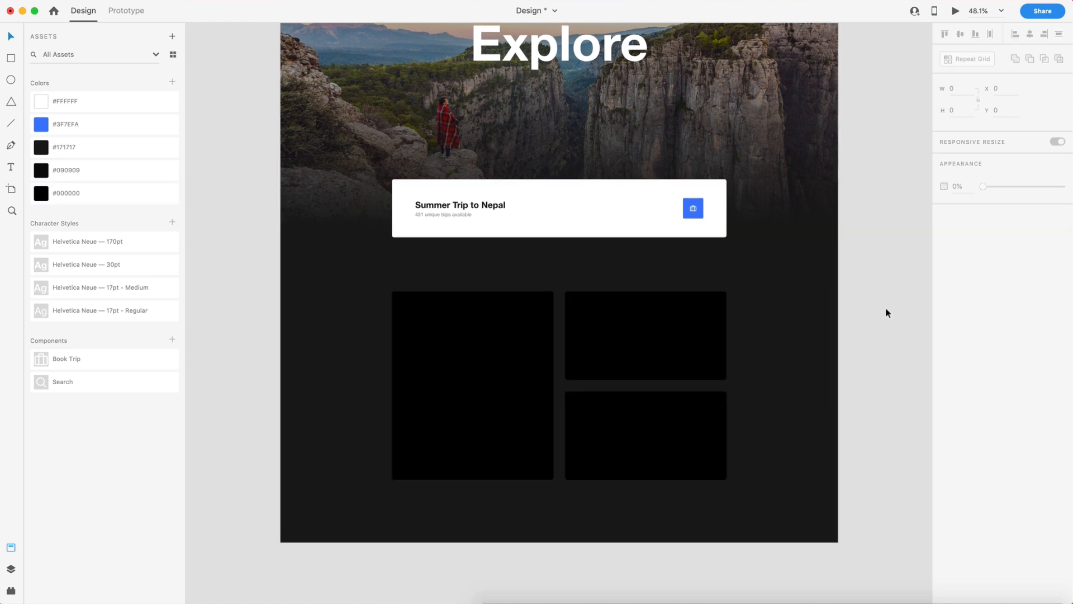
# - Fill the boxes with photos from the image folder: Machu Picchu in the tall one, lavender field upper right, coastal road lower right
pyautogui.click(534, 600)
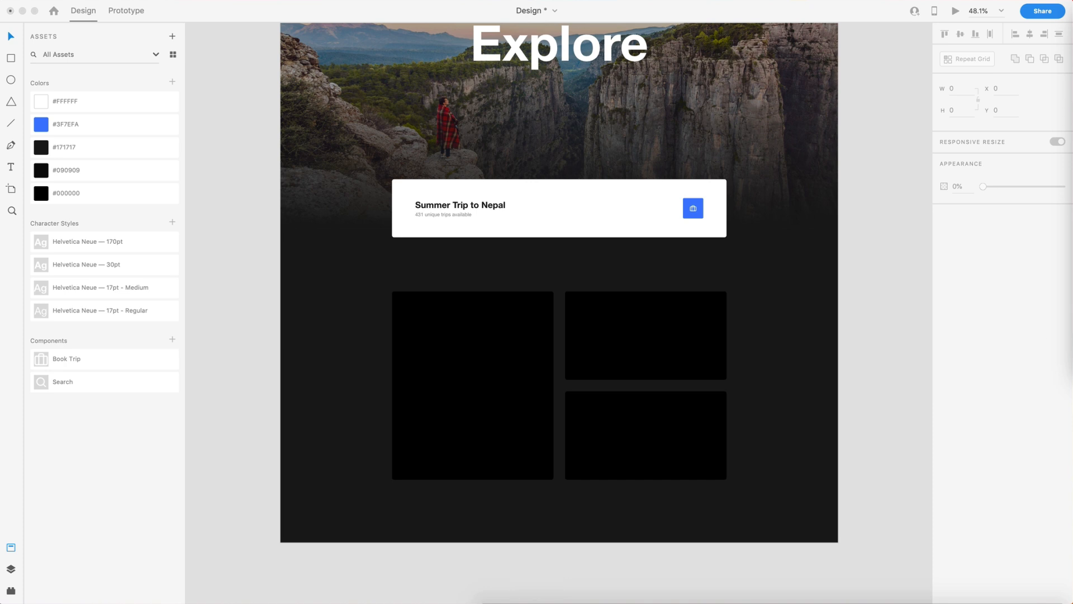
pyautogui.moveTo(743, 330); pyautogui.dragTo(457, 353)
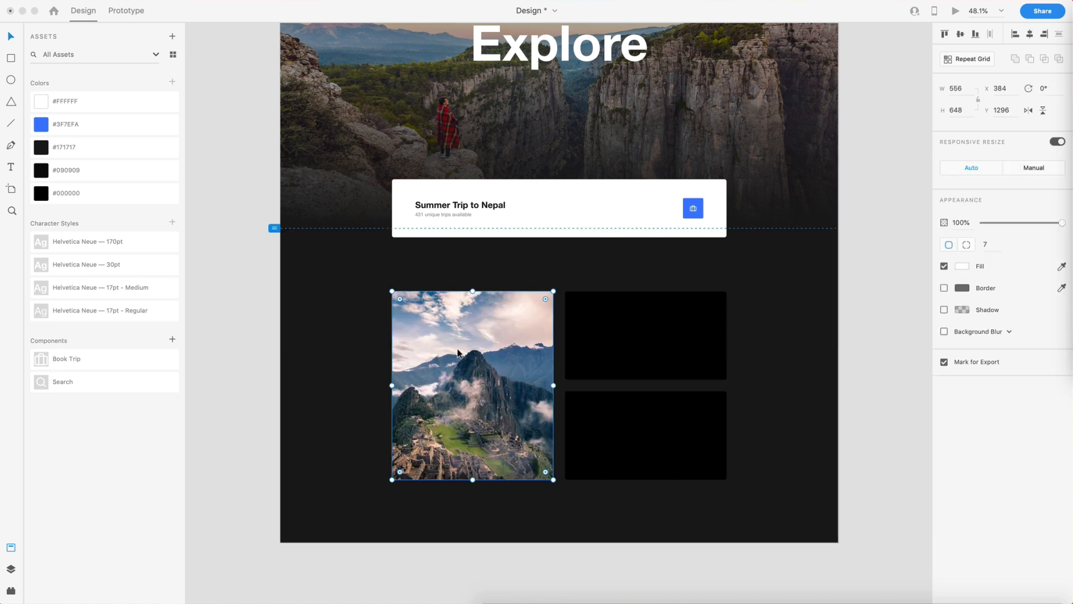
pyautogui.moveTo(1071, 311); pyautogui.dragTo(643, 332)
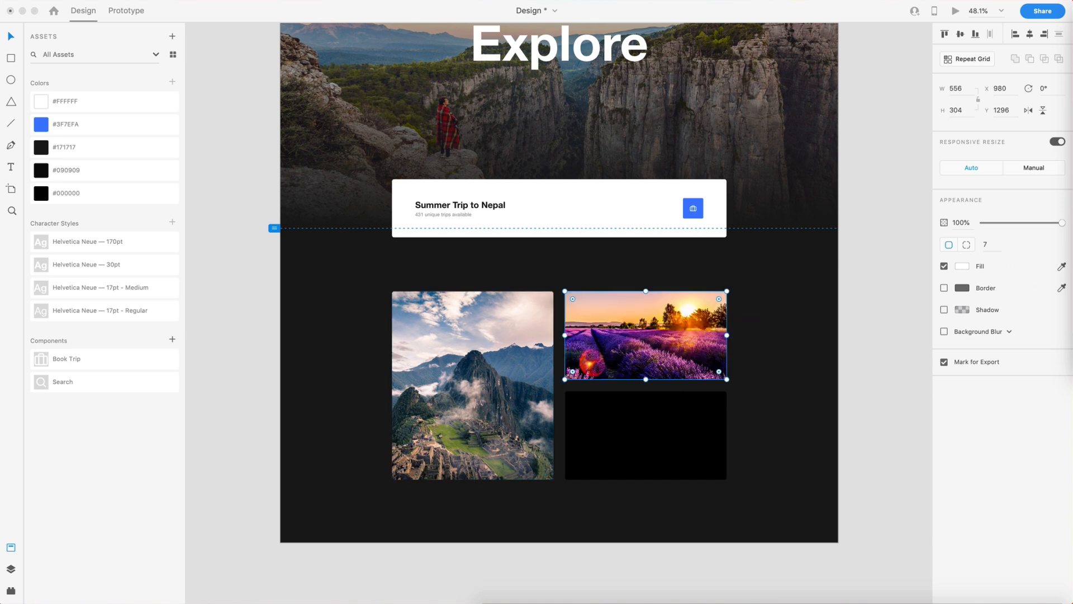
pyautogui.moveTo(1070, 391); pyautogui.dragTo(710, 416)
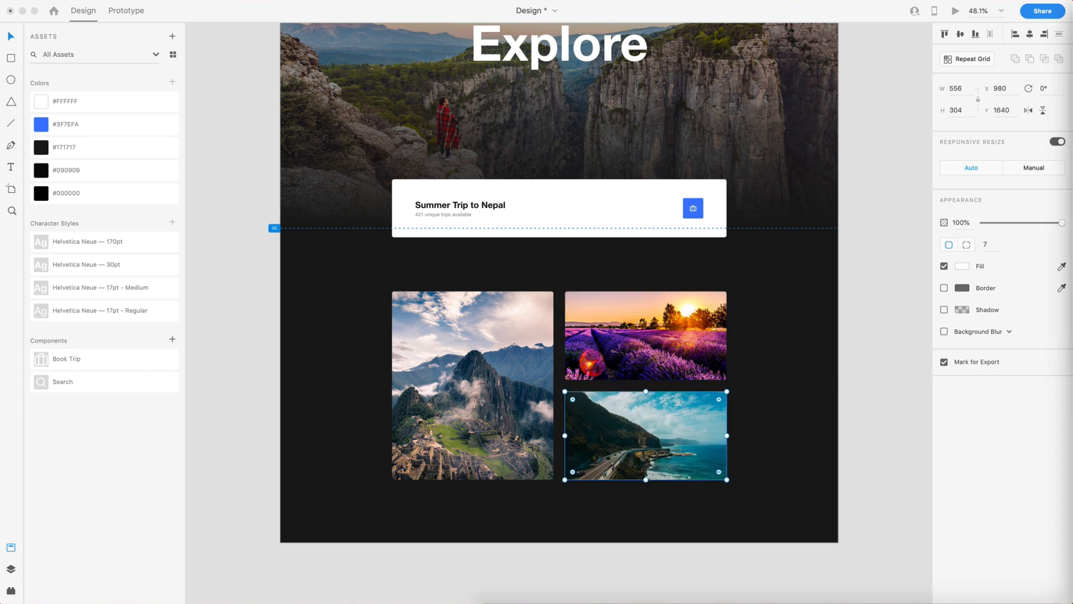
pyautogui.click(887, 423)
# - Enlarge the lavender field photo inside its box and reposition it so the trees and part of the sun stay in frame
pyautogui.scroll(5, 561, 345)
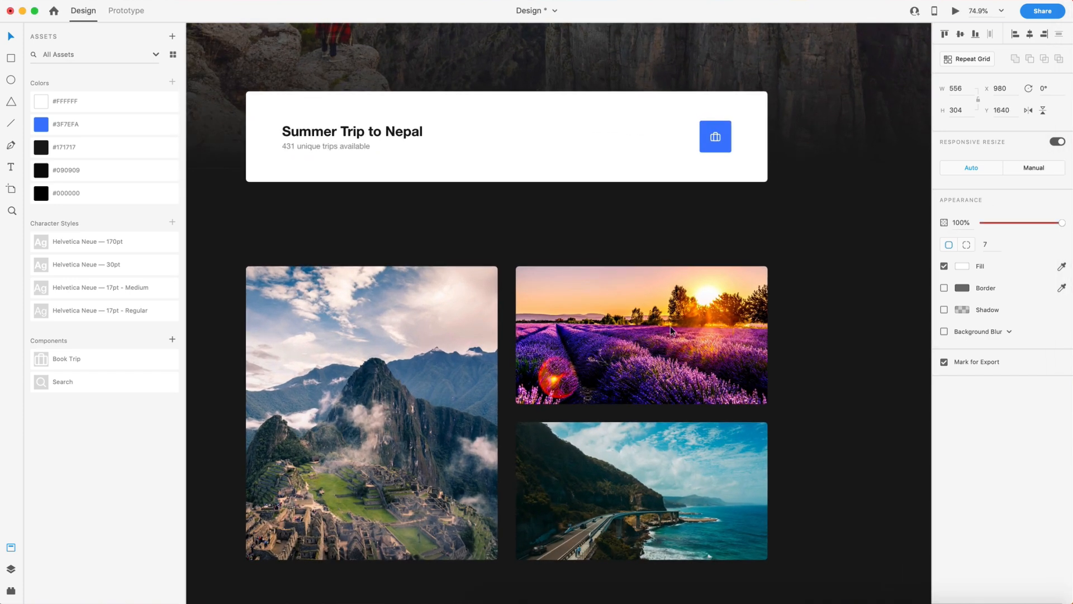
pyautogui.click(692, 326)
pyautogui.doubleClick(692, 324)
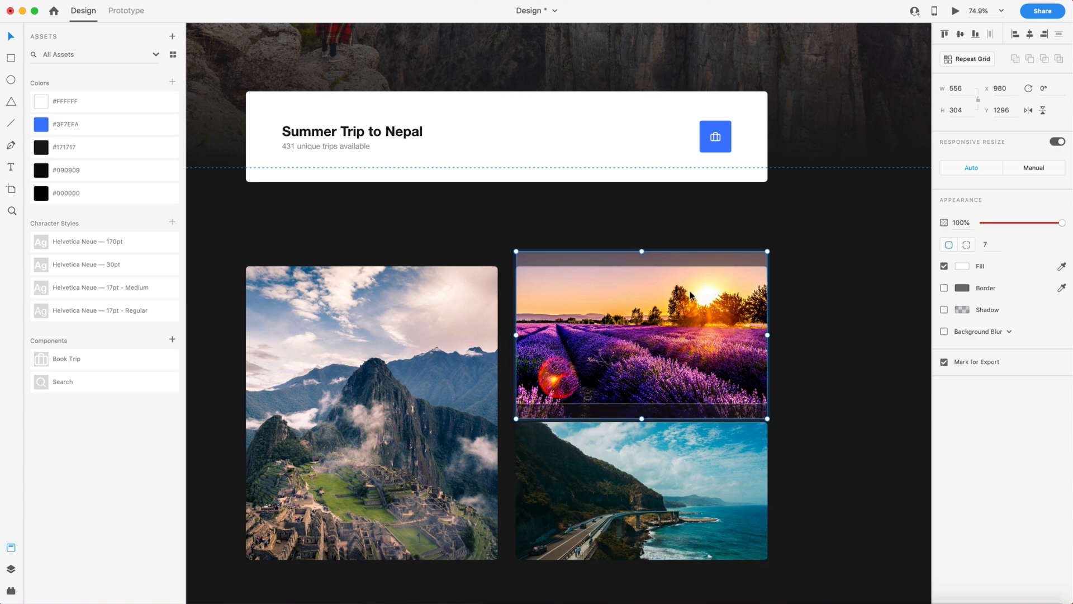
pyautogui.moveTo(767, 251); pyautogui.dragTo(798, 228)
pyautogui.moveTo(699, 311); pyautogui.dragTo(729, 307)
pyautogui.moveTo(828, 231); pyautogui.dragTo(855, 213)
pyautogui.moveTo(696, 336); pyautogui.dragTo(714, 337)
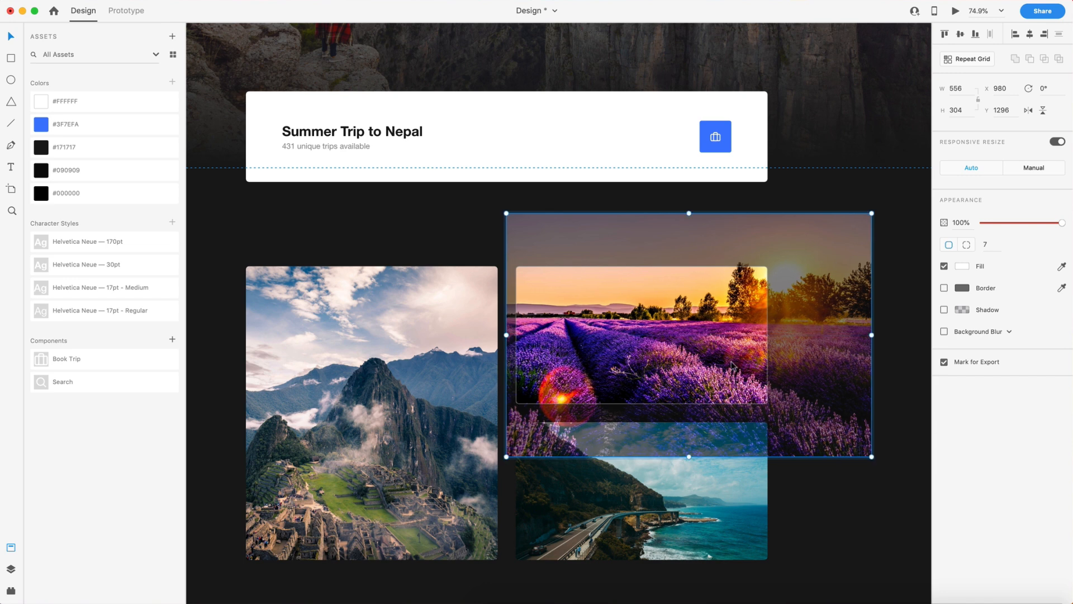
pyautogui.click(898, 444)
# - Lower the opacity of all three grid photos together to darken them against the background
pyautogui.scroll(-5, 897, 440)
pyautogui.scroll(-2, 828, 436)
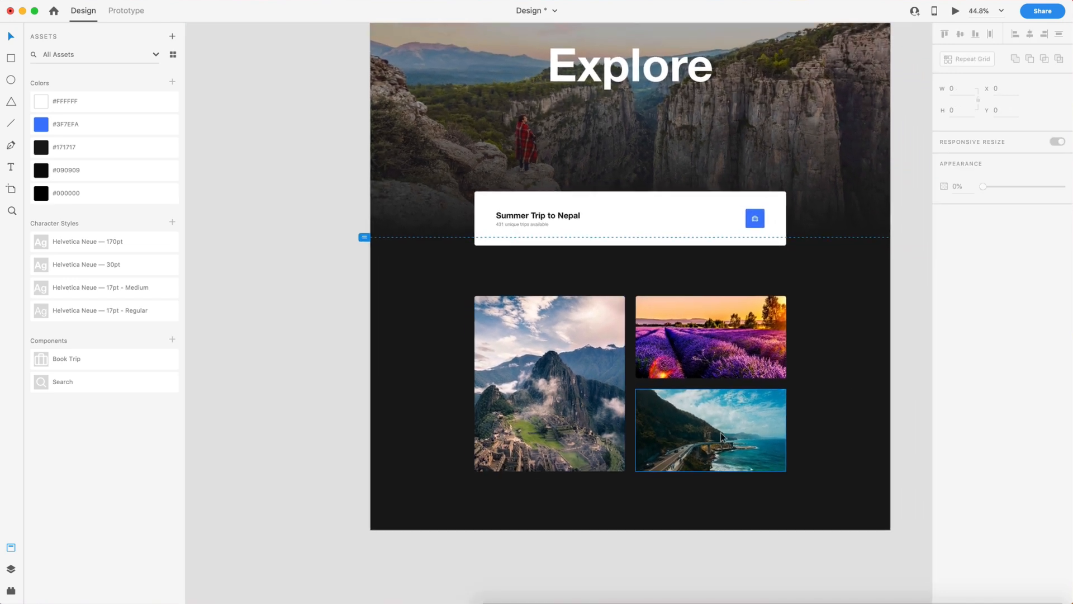
pyautogui.click(688, 419)
pyautogui.keyDown('shift'); pyautogui.click(572, 399); pyautogui.keyUp('shift')
pyautogui.keyDown('shift'); pyautogui.click(678, 348); pyautogui.keyUp('shift')
pyautogui.moveTo(1045, 224); pyautogui.dragTo(1023, 224)
pyautogui.click(909, 285)
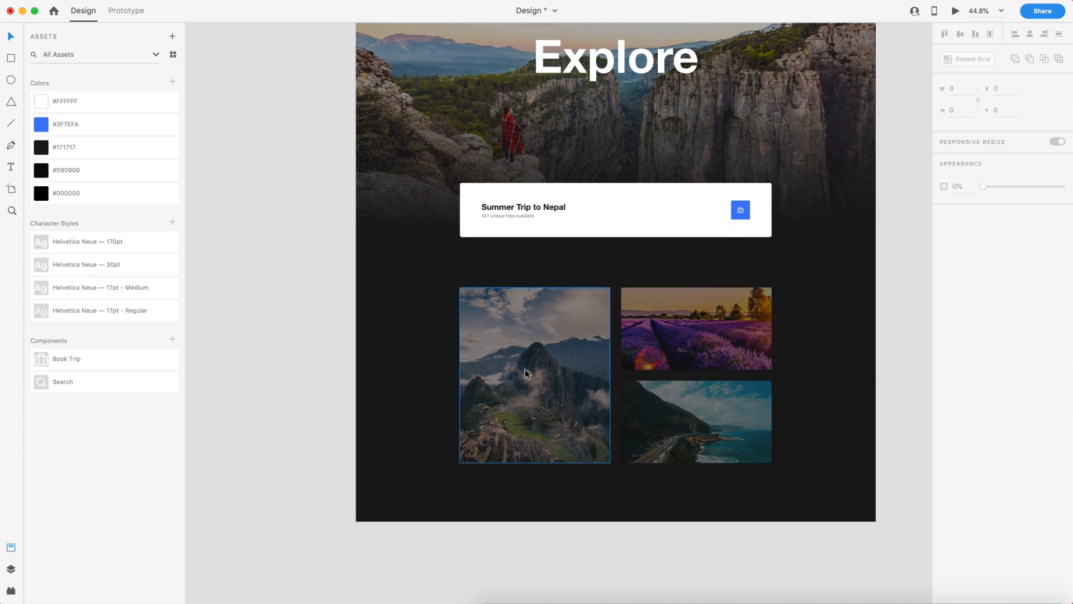
# - Add the text "Peru" over the middle of the Machu Picchu photo
pyautogui.press('t')
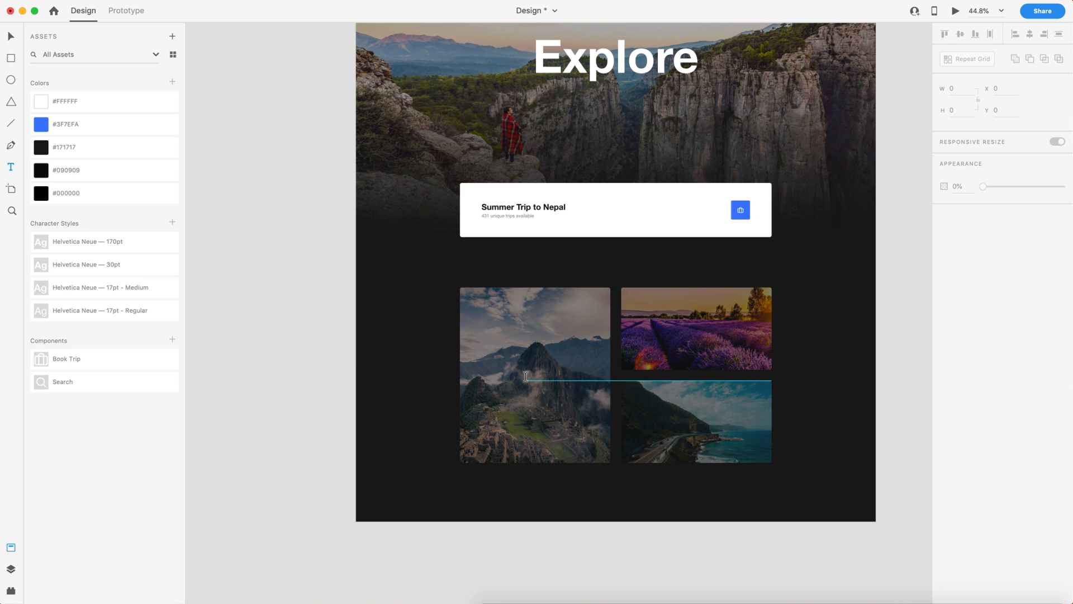
pyautogui.click(528, 375)
pyautogui.write('Peru')
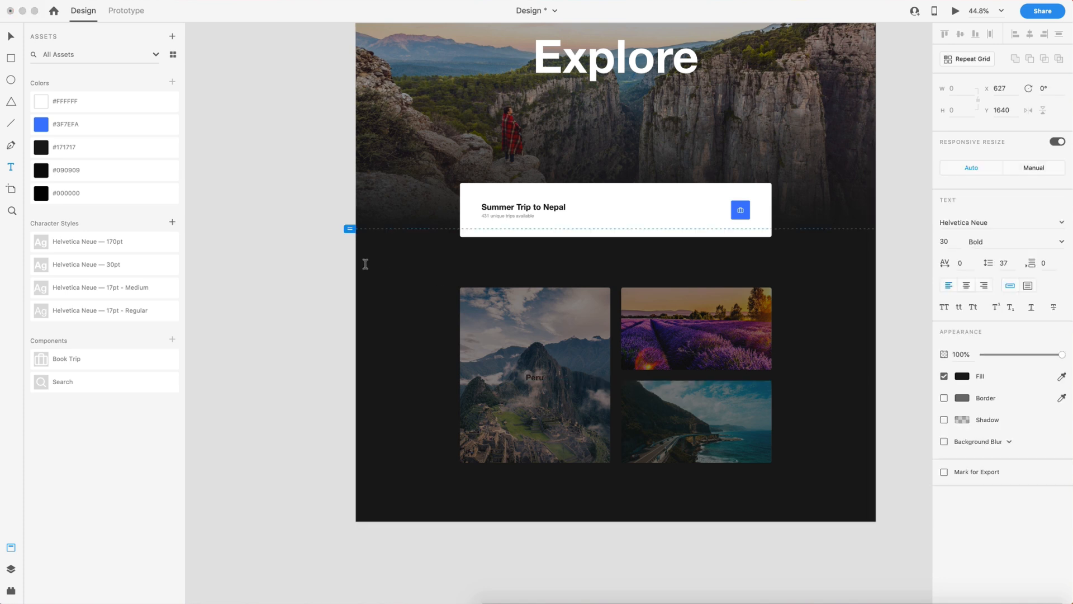
# - Color the Peru label #FFFFFF, center its text and center the label on the Machu Picchu photo
pyautogui.click(11, 38)
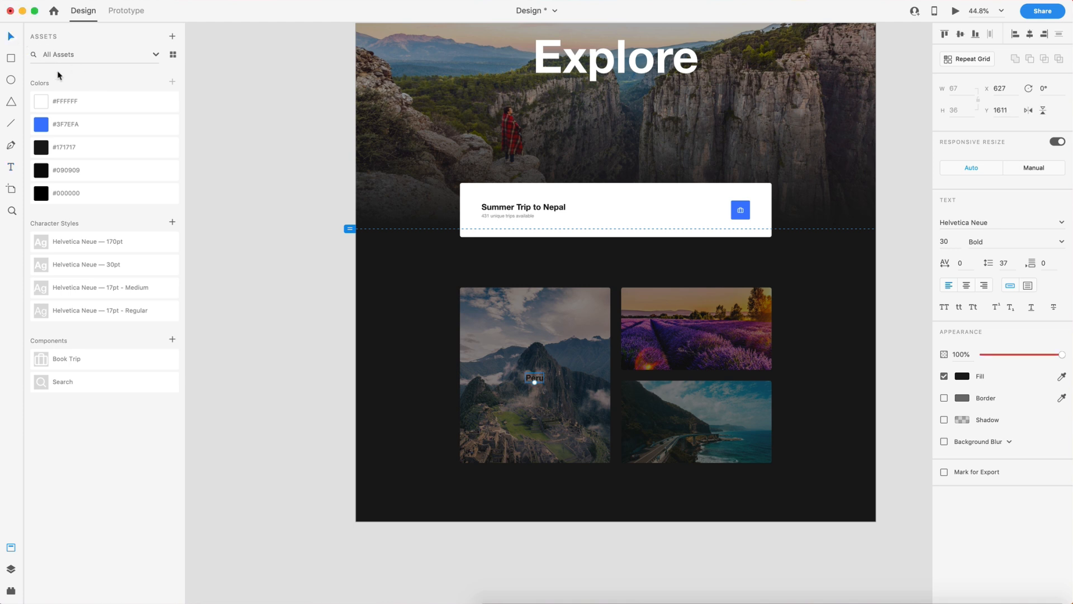
pyautogui.click(118, 103)
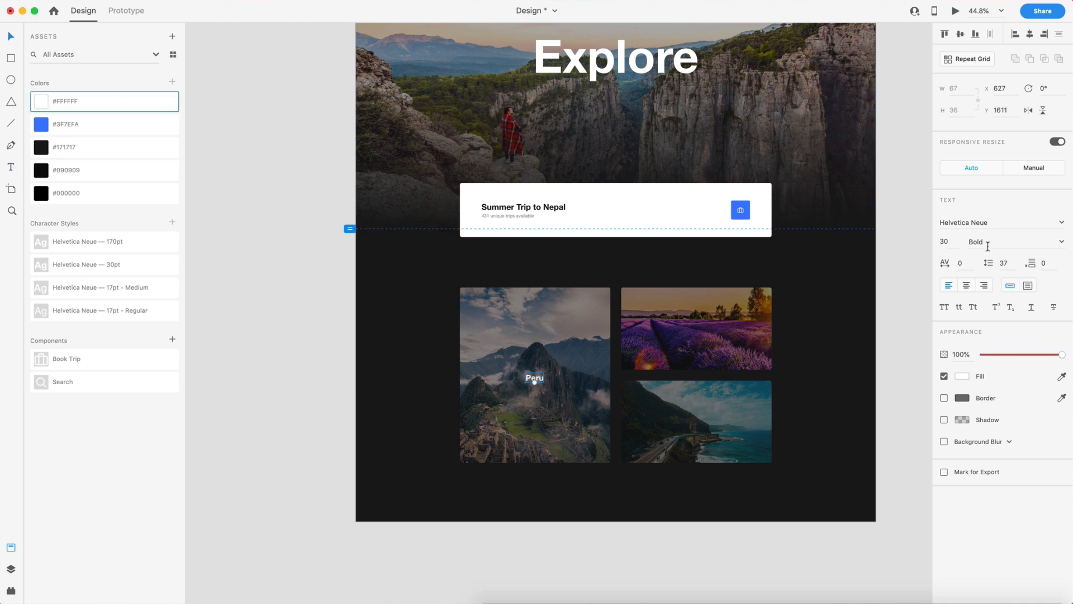
pyautogui.click(966, 285)
pyautogui.press('Escape')
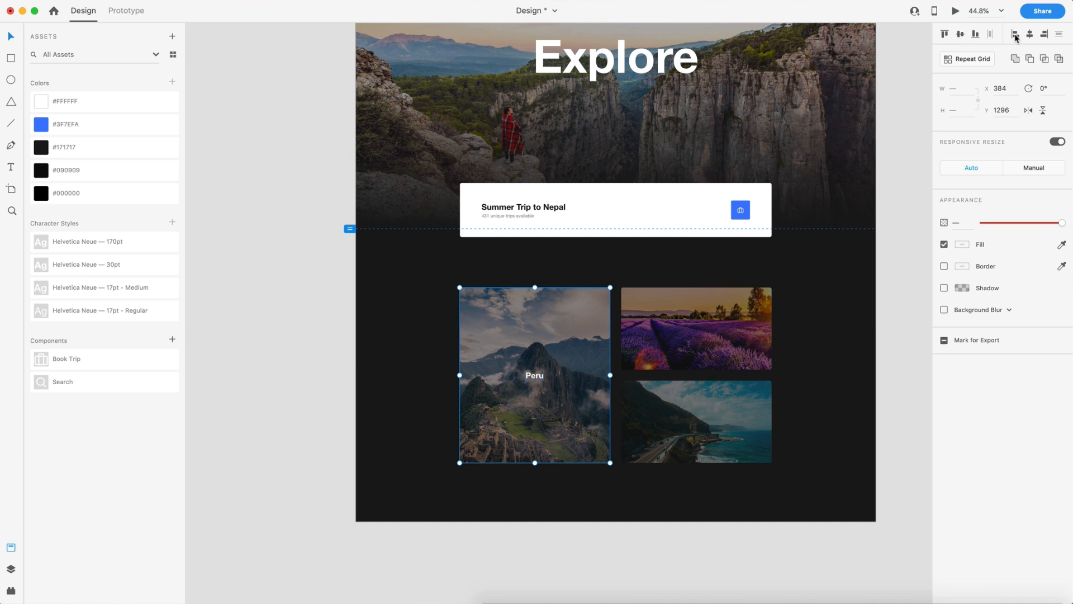
pyautogui.press('Escape')
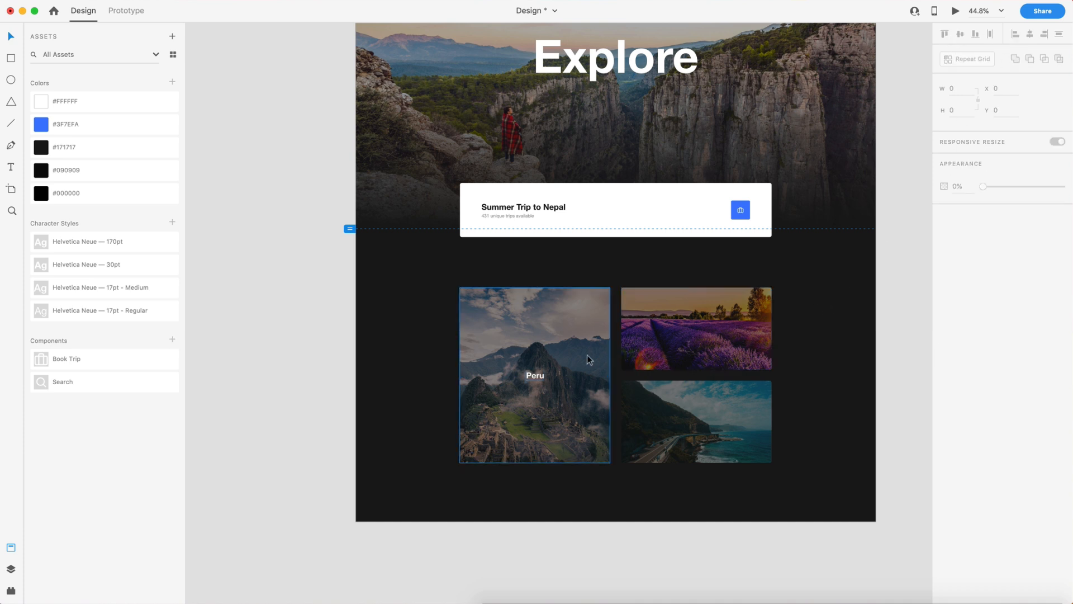
# - Copy the Peru label onto the middle of the lavender field photo and of the coastal road photo
pyautogui.moveTo(534, 378); pyautogui.dragTo(696, 429)
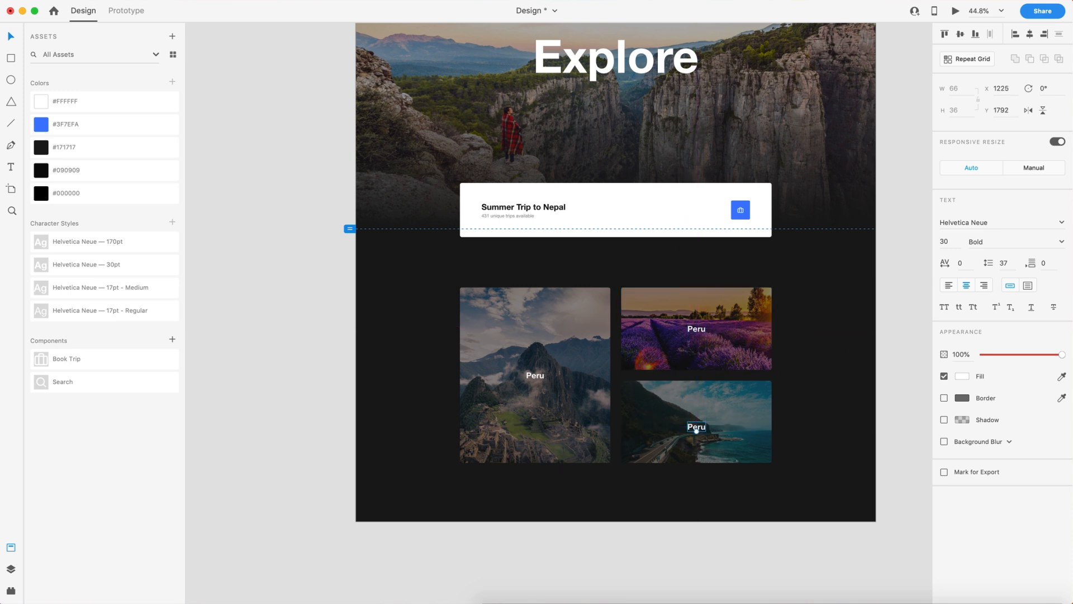
pyautogui.press('super+Tab')
pyautogui.click(697, 328)
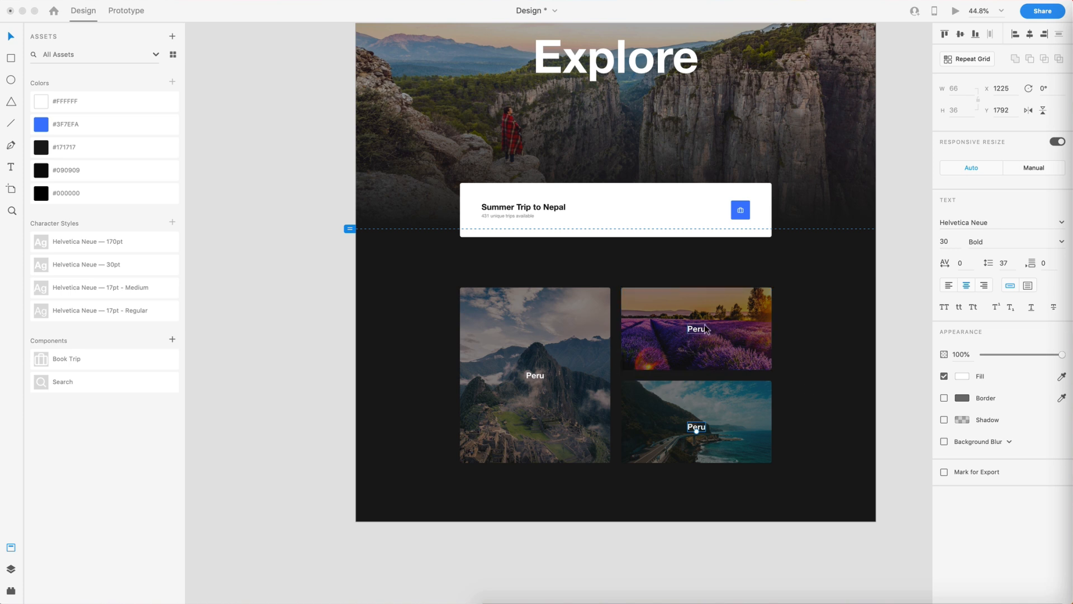
# - Change the lavender field photo's label to "France" and center it on that photo
pyautogui.doubleClick(700, 329)
pyautogui.write('G')
pyautogui.write('rance')
pyautogui.click(737, 335)
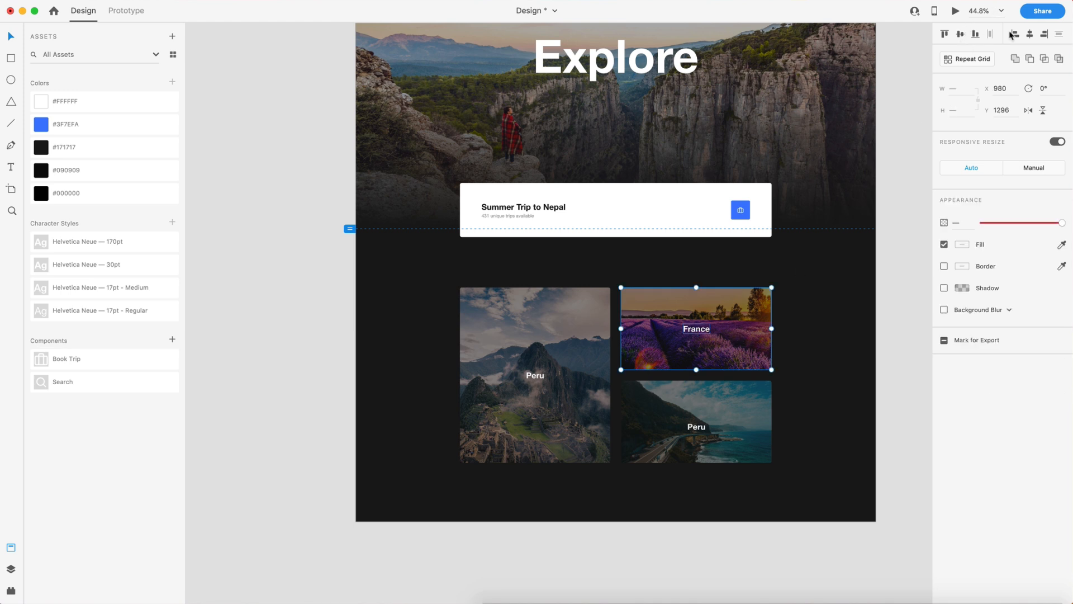
# - Change the coastal road photo's label to "Australia" and center it on that photo
pyautogui.doubleClick(700, 428)
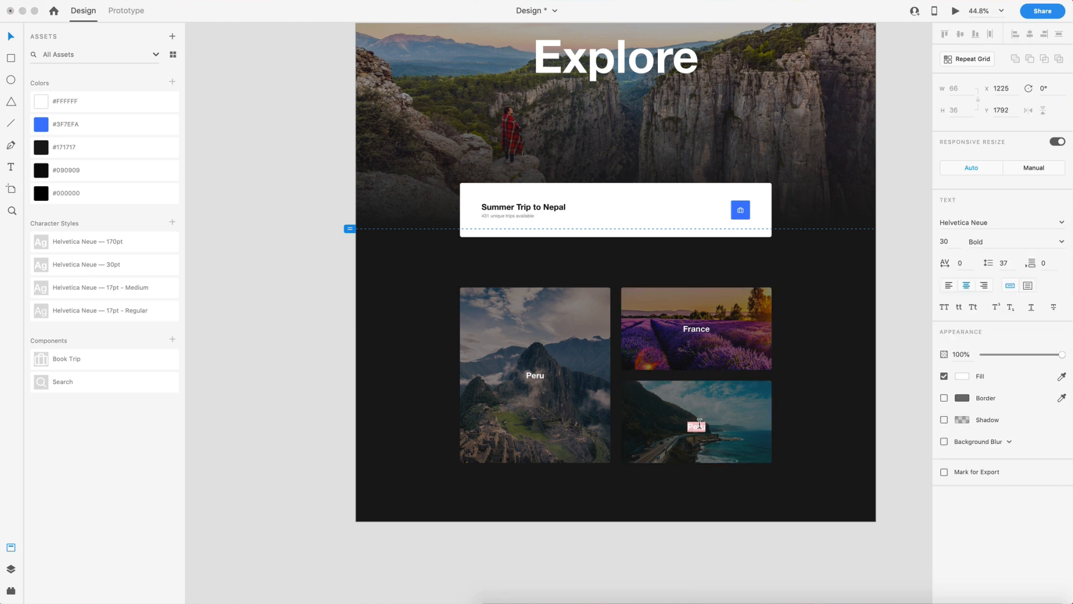
pyautogui.write('Australia')
pyautogui.press('Escape')
pyautogui.press('a')
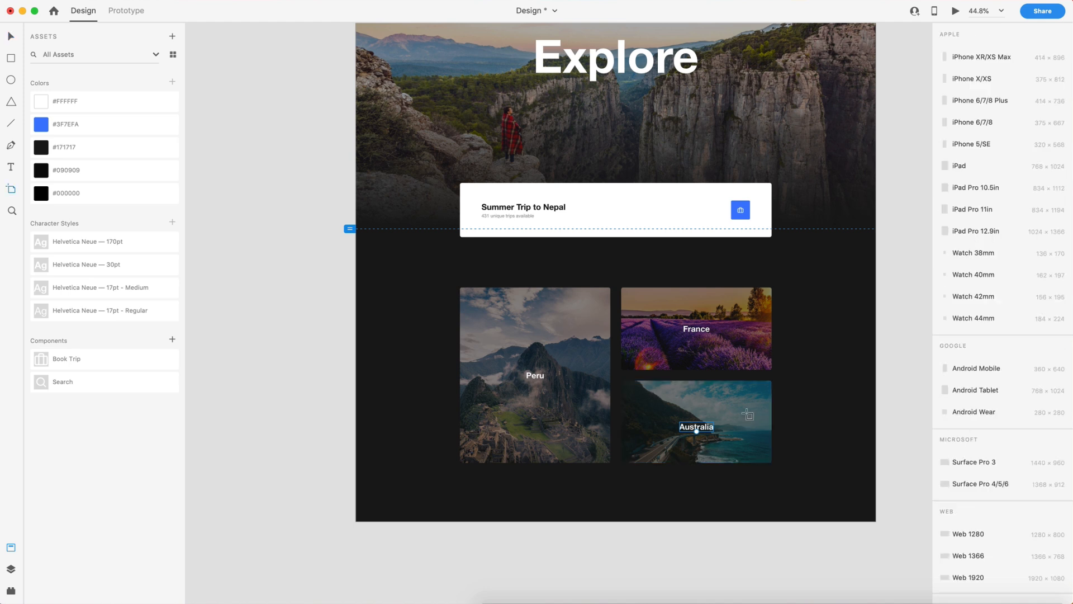
pyautogui.press('v')
pyautogui.click(746, 414)
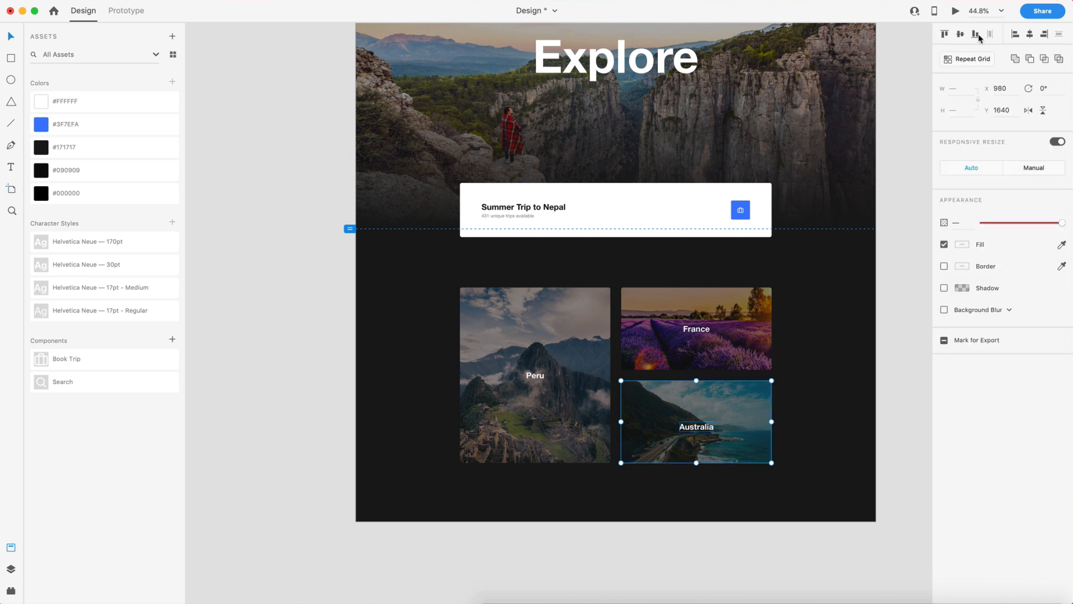
pyautogui.click(962, 34)
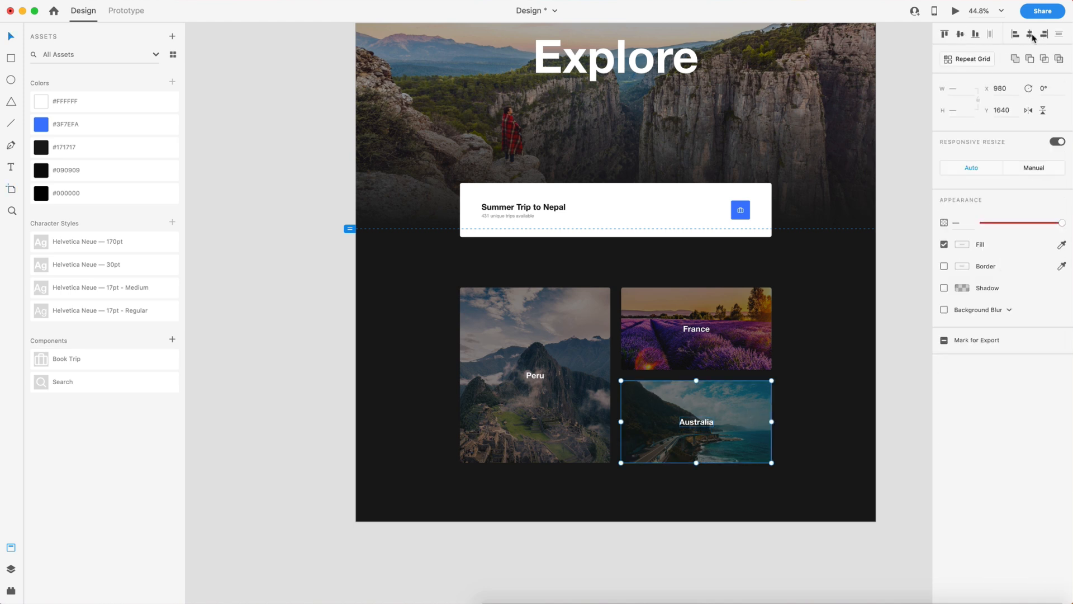
pyautogui.click(889, 280)
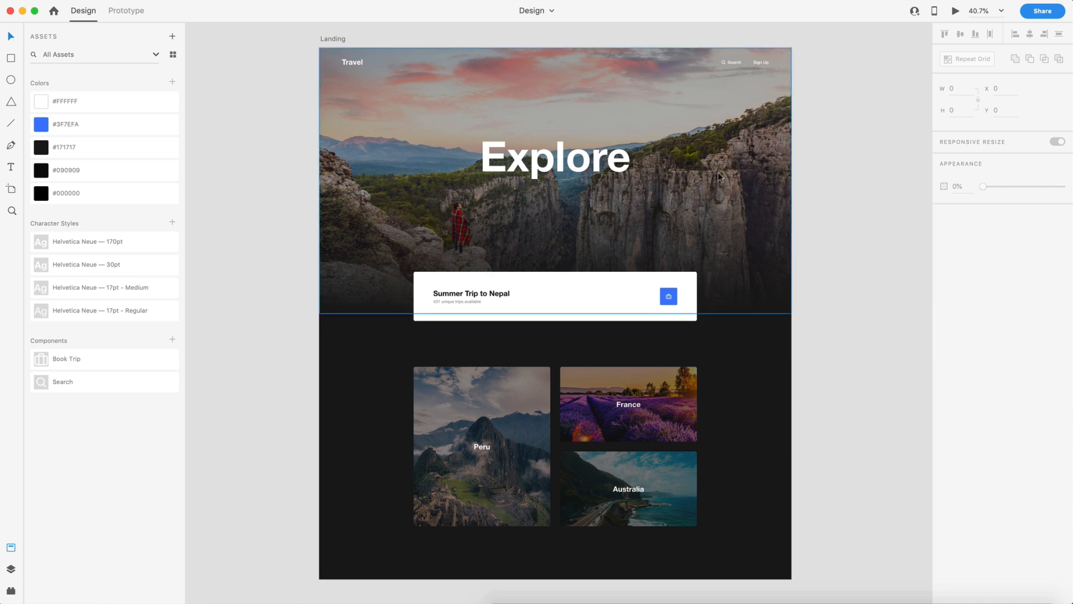
# - Locate the hero mountain photo in the assets folder and show Layer 1, with the numbered red depth outlines, over it in Photoshop
pyautogui.moveTo(1072, 40); pyautogui.dragTo(660, 68)
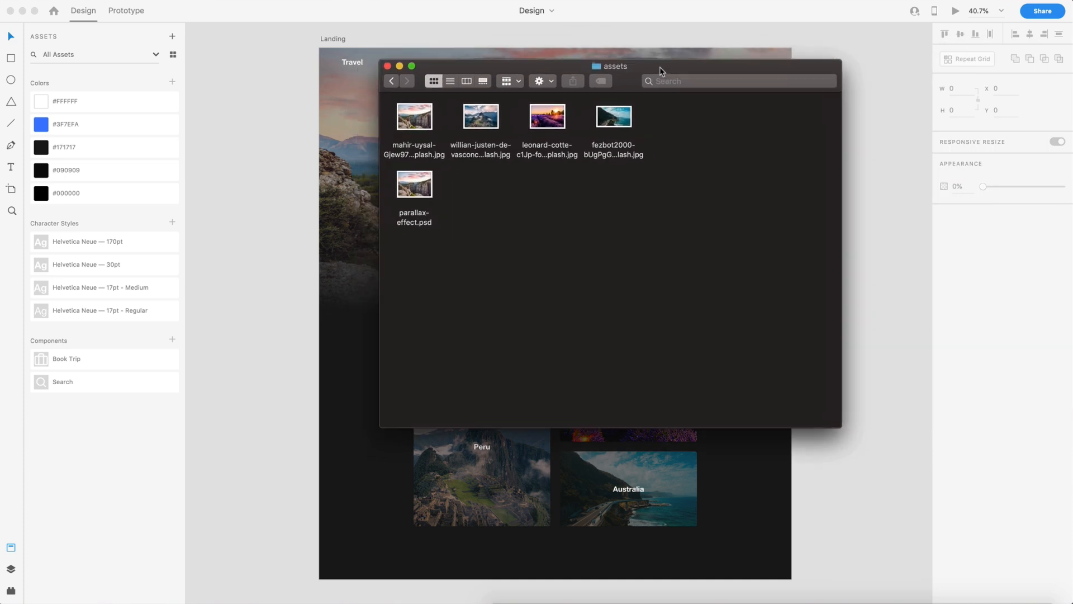
pyautogui.click(415, 121)
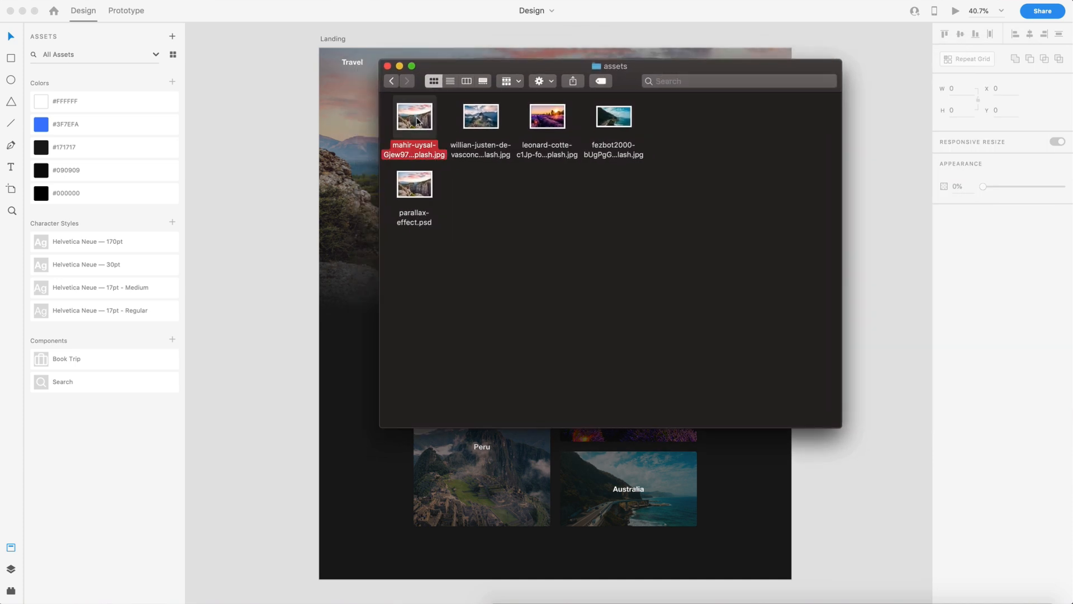
pyautogui.moveTo(413, 117)
pyautogui.mouseDown()
pyautogui.moveTo(523, 319)
pyautogui.moveTo(499, 254)
pyautogui.moveTo(419, 121)
pyautogui.mouseUp()
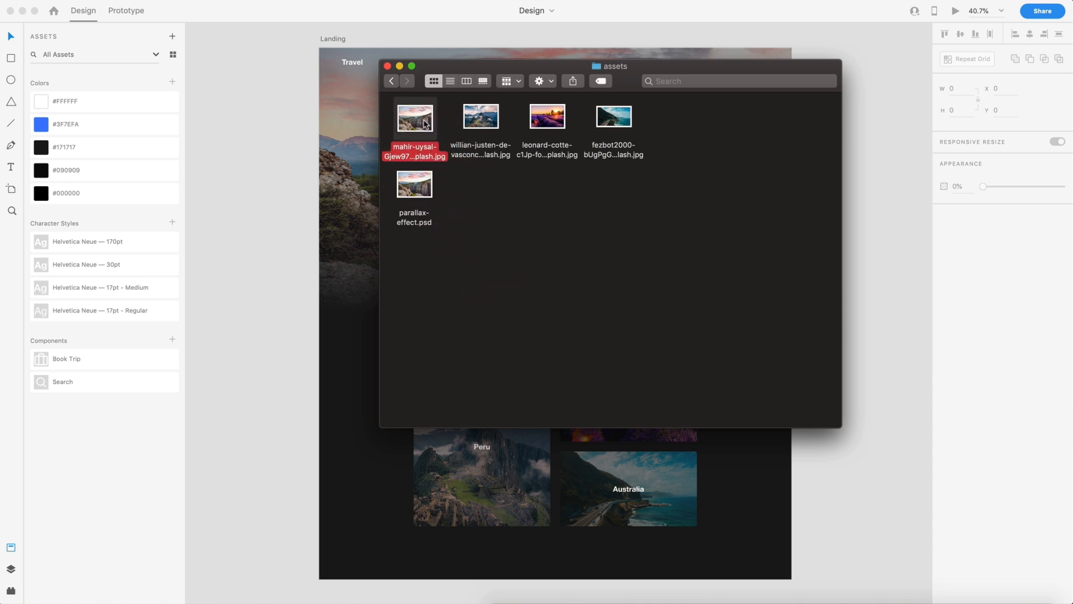
pyautogui.moveTo(436, 65); pyautogui.dragTo(1072, 65)
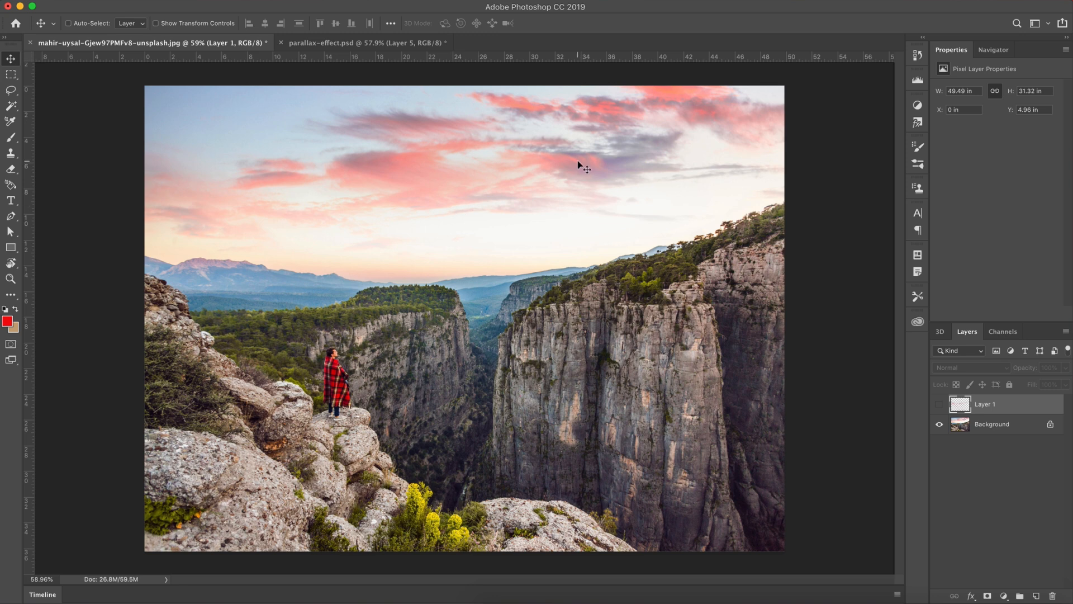
pyautogui.click(939, 404)
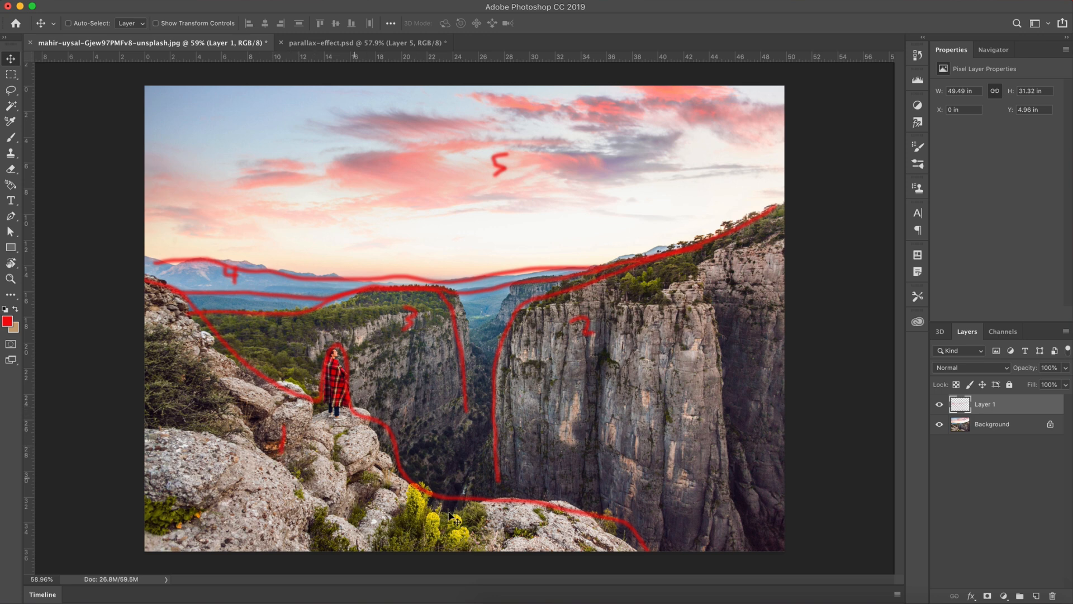
# - Switch to Safari and examine the parallax scrolling of the hero illustration on firewatchgame.com
pyautogui.click(532, 590)
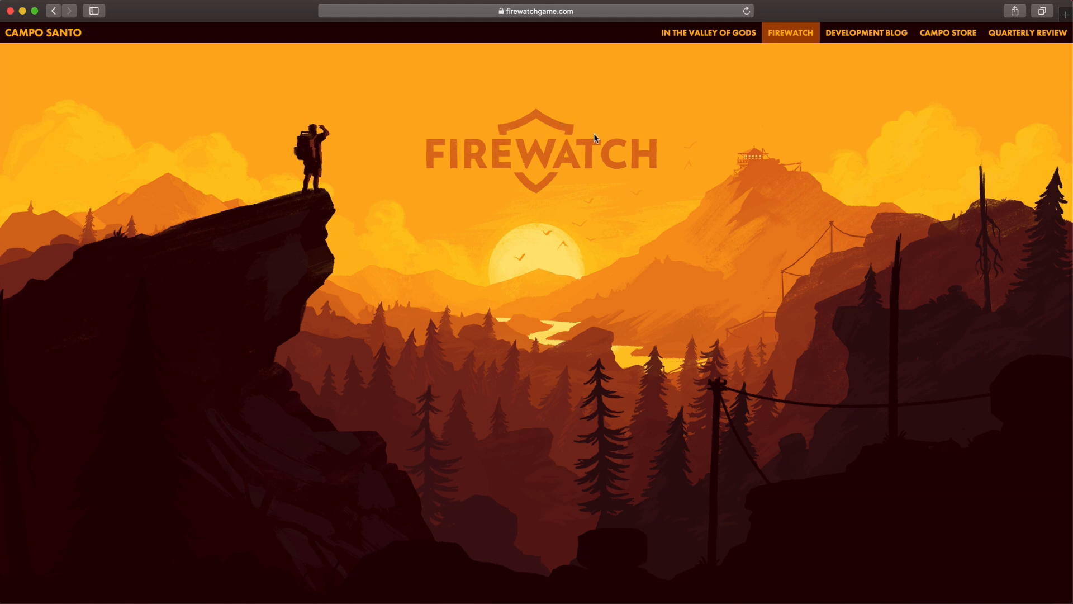
pyautogui.scroll(-8, 595, 139)
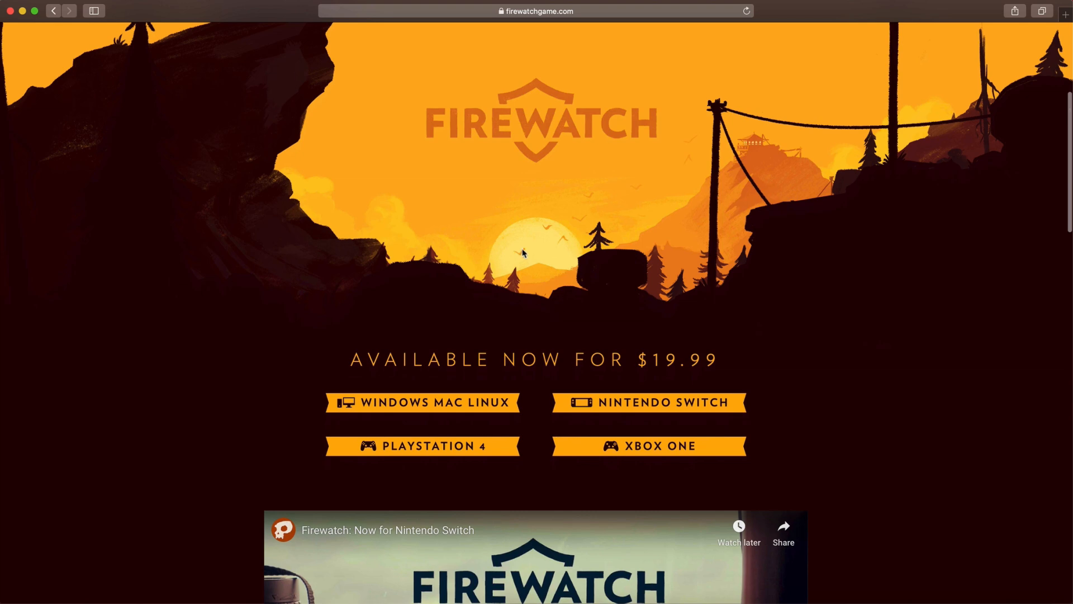
pyautogui.scroll(8, 524, 253)
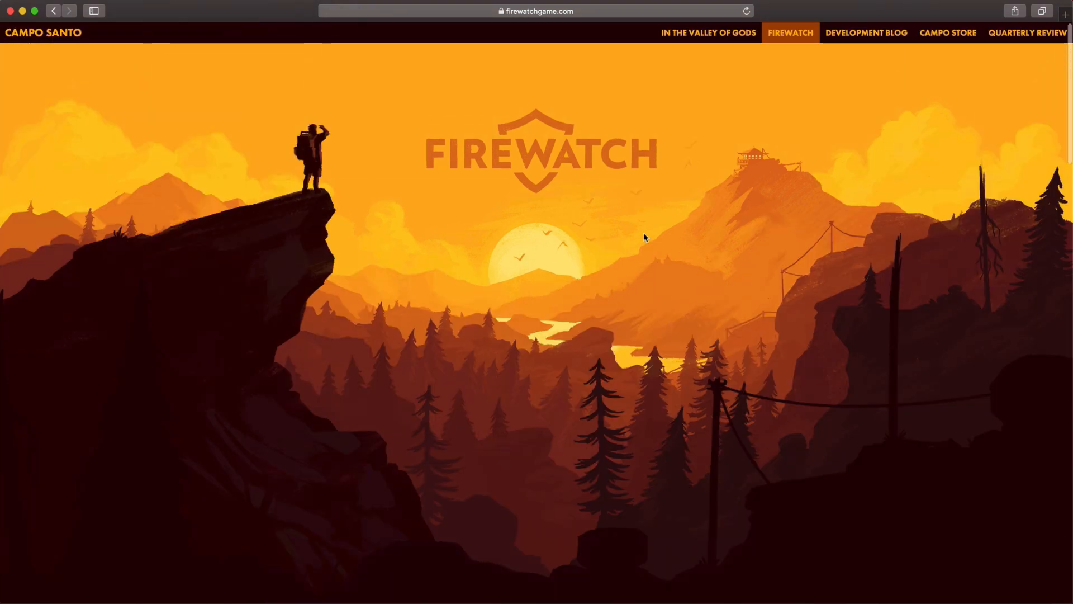
pyautogui.scroll(-8, 644, 237)
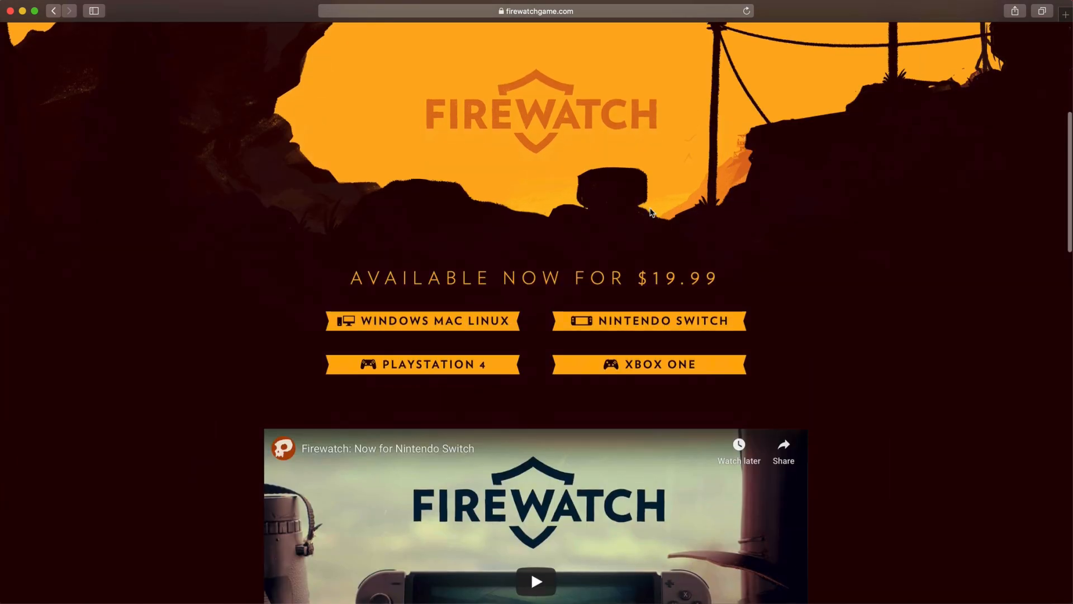
pyautogui.scroll(8, 531, 238)
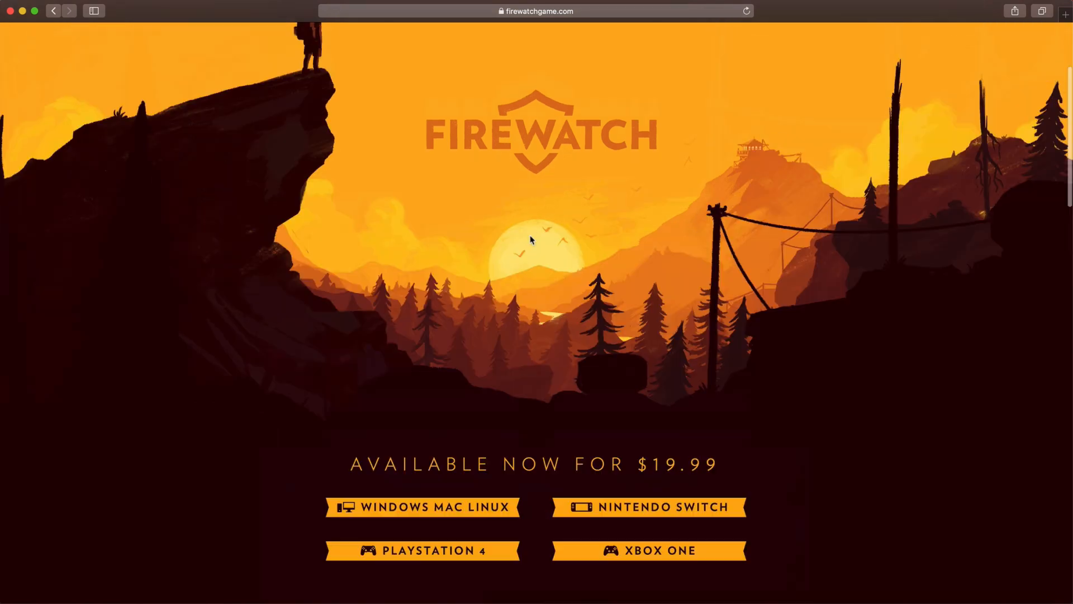
pyautogui.scroll(-3, 608, 222)
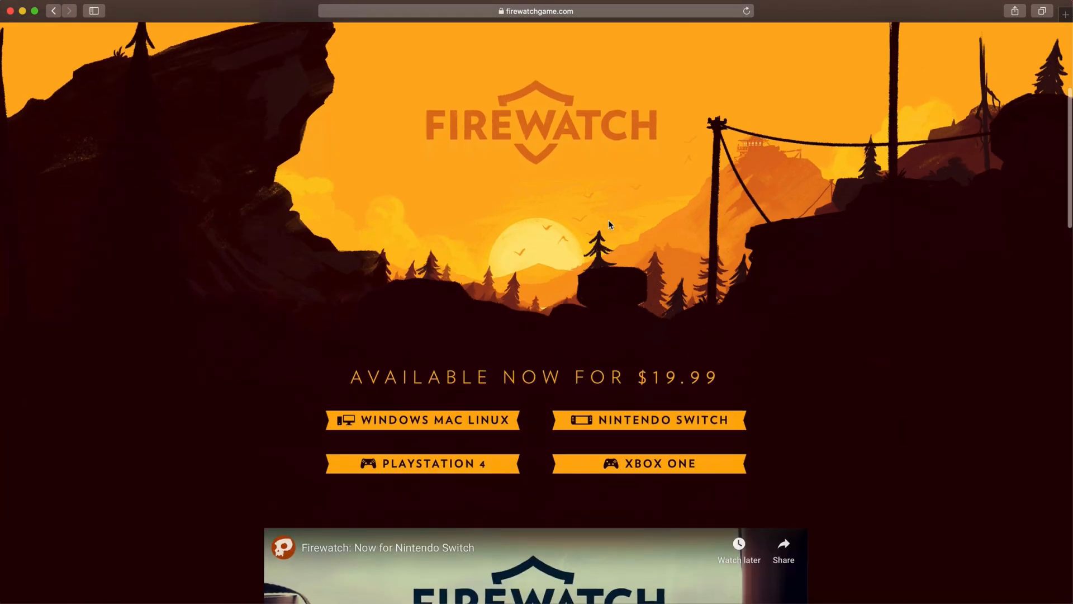
pyautogui.scroll(-3, 608, 222)
pyautogui.scroll(8, 607, 223)
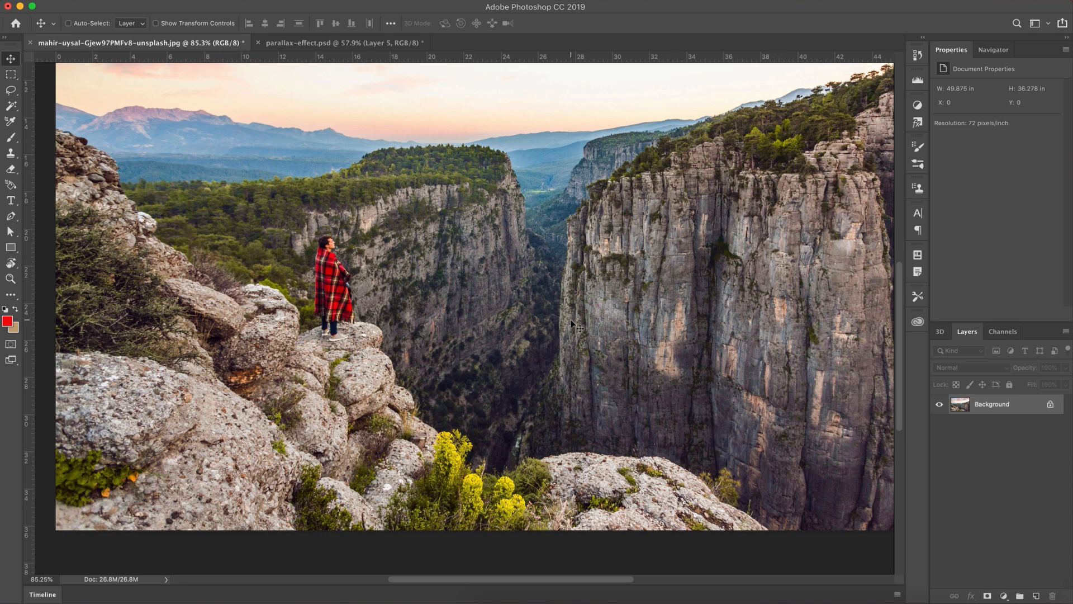
# - In Photoshop, view the layered parallax-effect.psd, return to the original mountain photo and unlock its Background layer
pyautogui.click(344, 43)
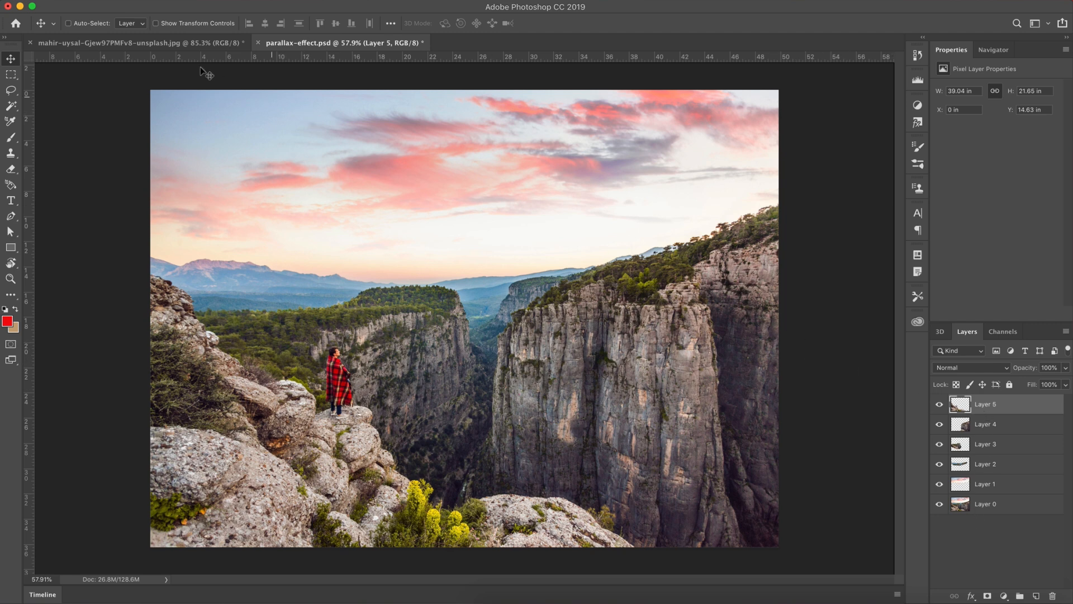
pyautogui.click(143, 44)
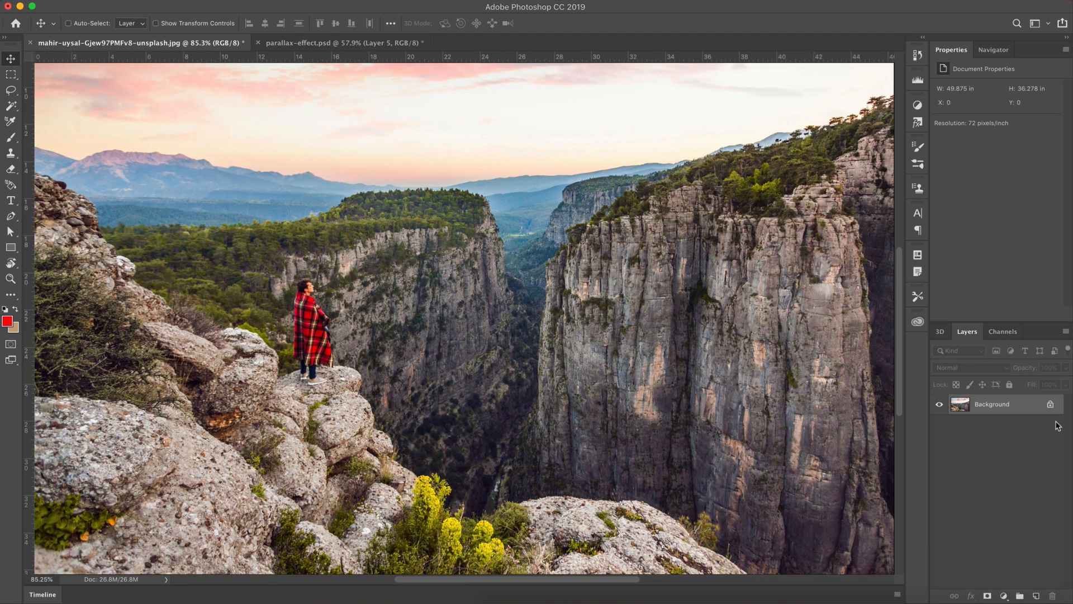
pyautogui.click(1050, 405)
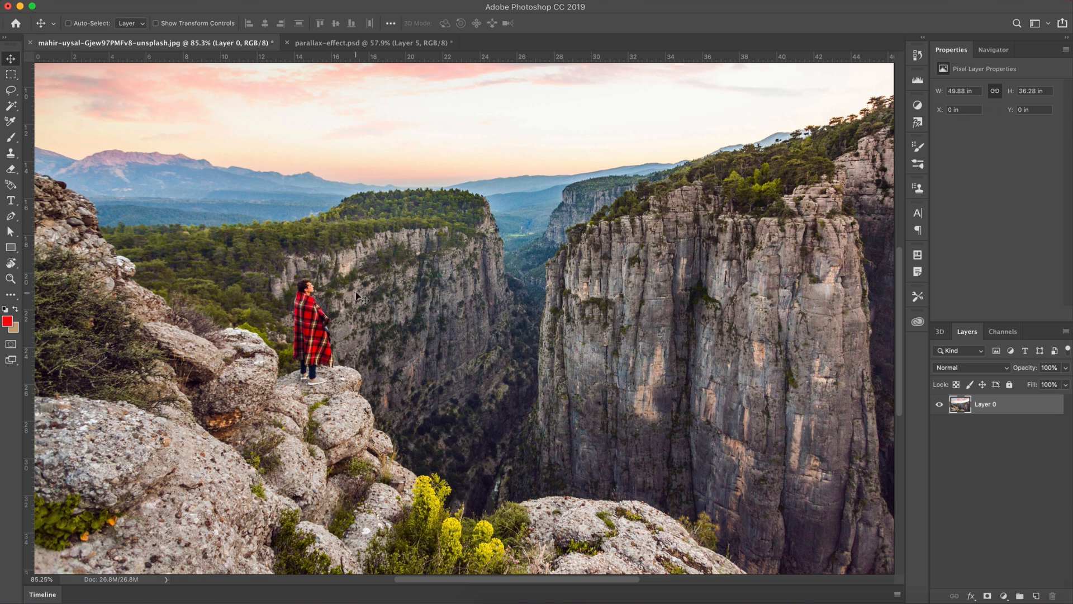
# - Trace a closed selection around the foreground rocks and the person in the red blanket with the Magnetic Lasso tool
pyautogui.hscroll(-2, 414, 307)
pyautogui.scroll(-2, 414, 306)
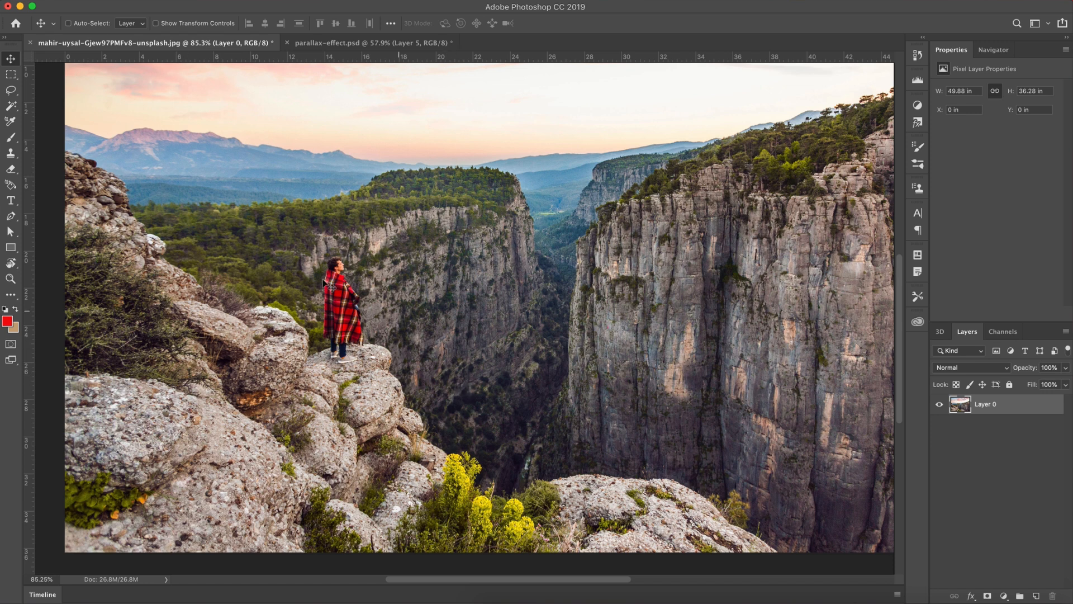
pyautogui.click(12, 297)
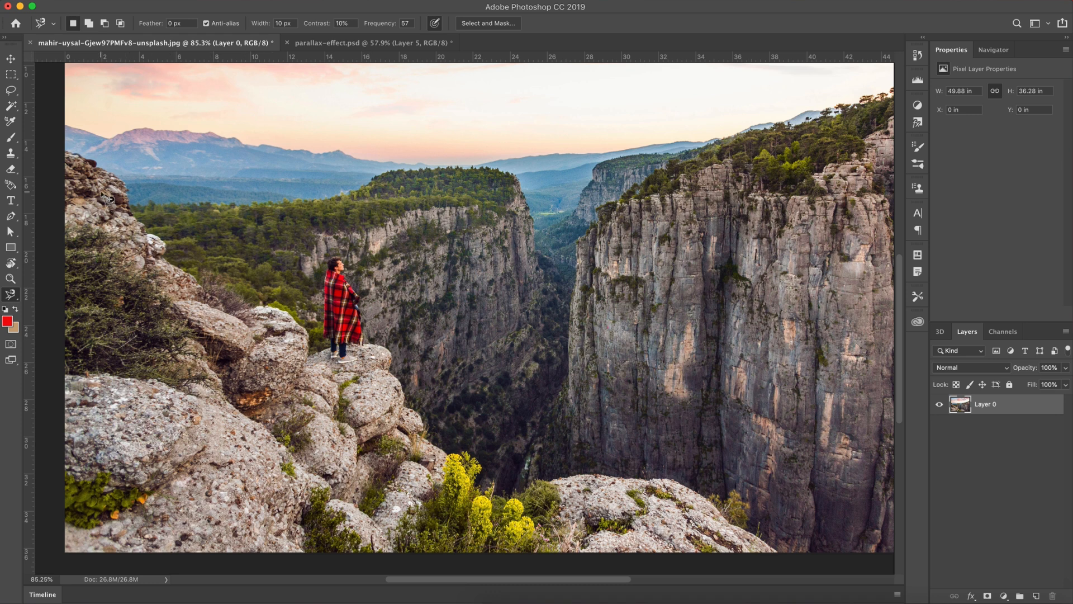
pyautogui.click(65, 151)
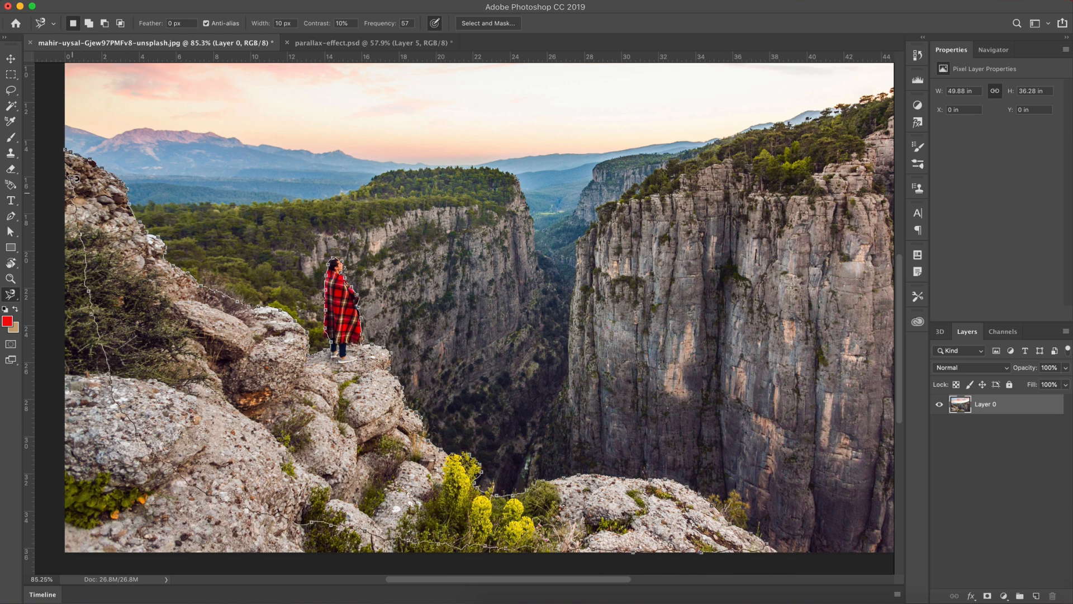
pyautogui.click(66, 151)
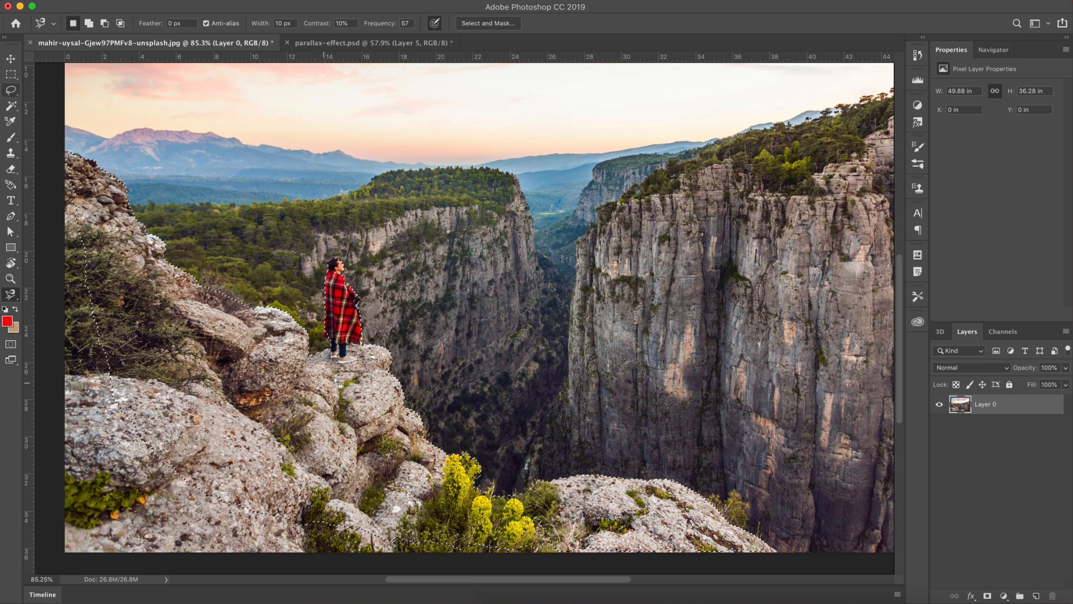
# - Extend the selection with the Lasso tool to cover the foreground rocks up to the photo's left and bottom edges
pyautogui.click(11, 92)
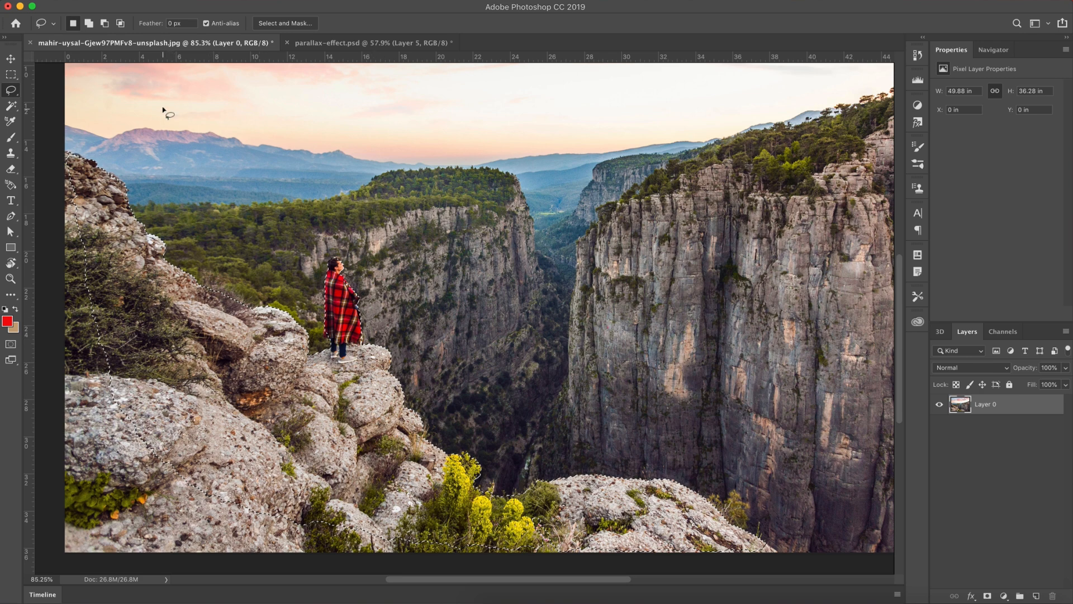
pyautogui.press('shift')
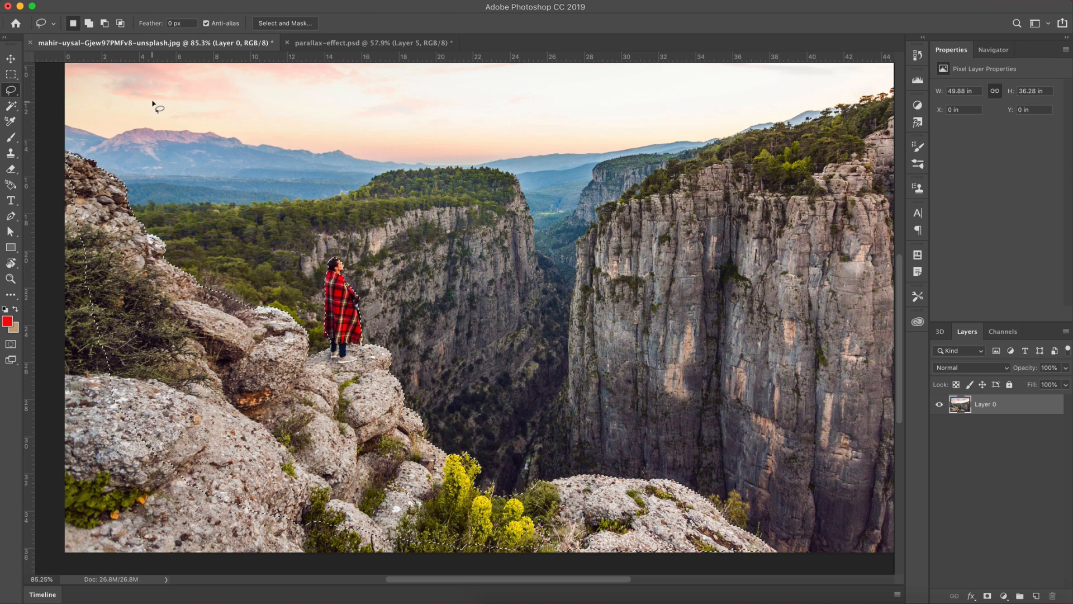
pyautogui.press('alt')
pyautogui.press('shift')
pyautogui.press('alt')
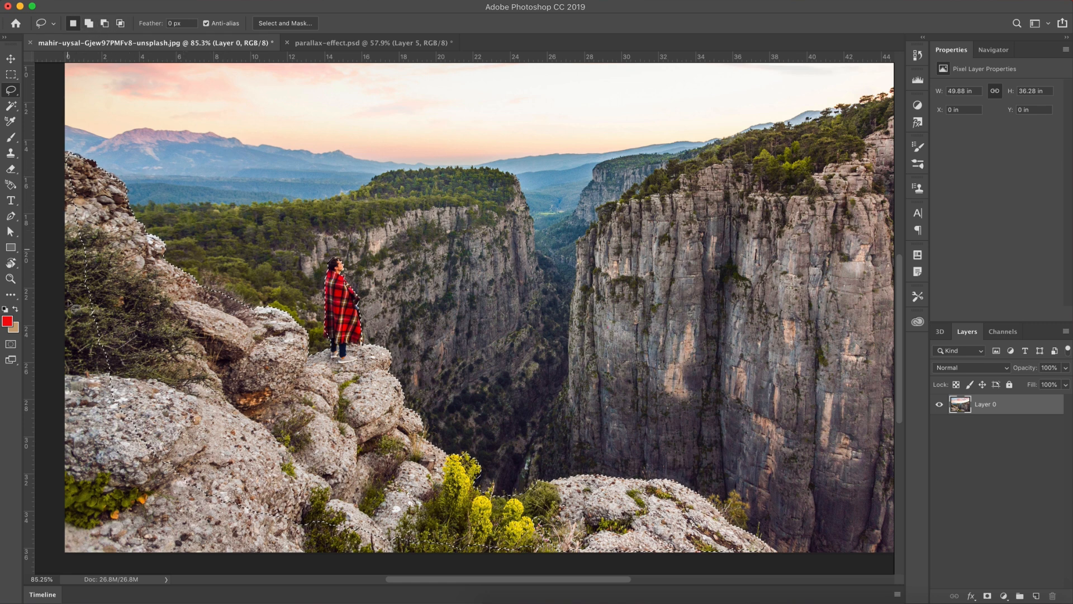
pyautogui.press('shift')
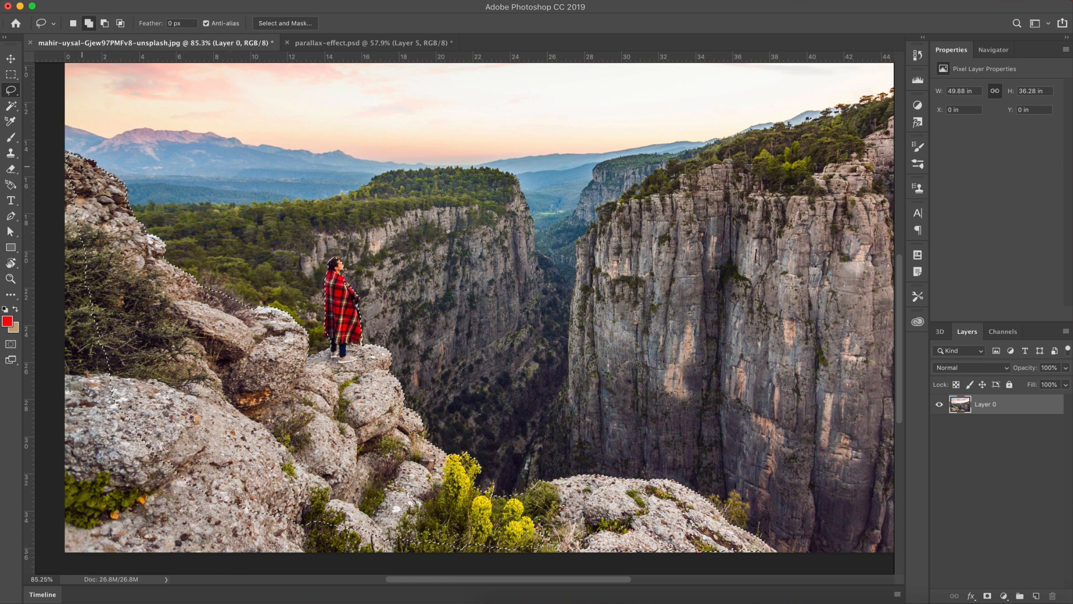
pyautogui.moveTo(69, 156)
pyautogui.mouseDown()
pyautogui.moveTo(56, 545)
pyautogui.moveTo(101, 566)
pyautogui.moveTo(269, 580)
pyautogui.moveTo(572, 581)
pyautogui.moveTo(774, 561)
pyautogui.moveTo(364, 482)
pyautogui.moveTo(148, 344)
pyautogui.moveTo(68, 155)
pyautogui.mouseUp()
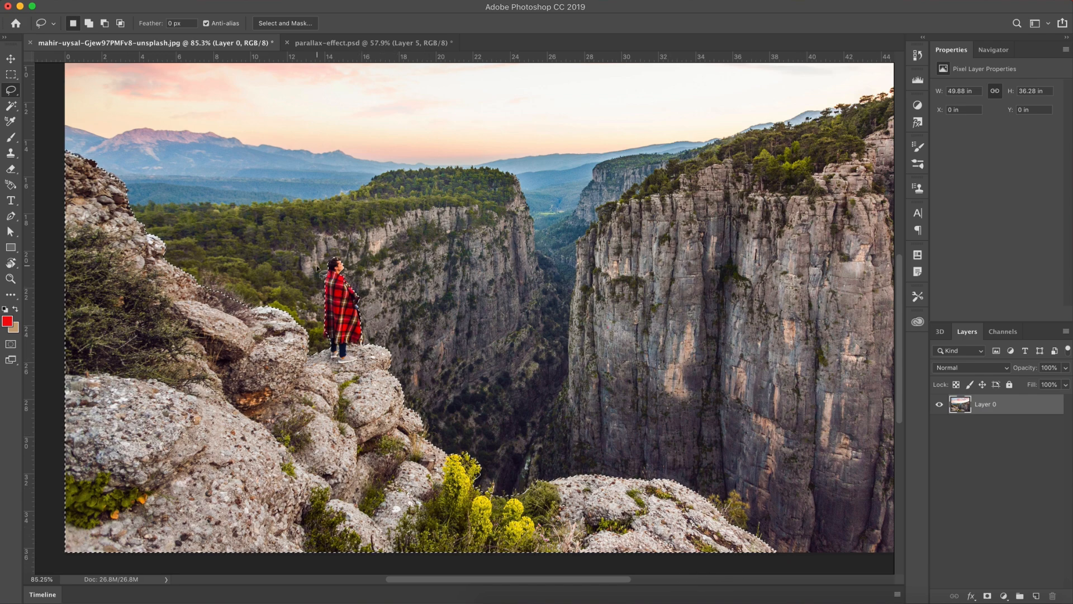
# - Add the missed bits of the person's head and the red blanket's edge to the selection with the Lasso tool
pyautogui.press('super+plus')
pyautogui.press('super+plus')
pyautogui.scroll(3, 317, 272)
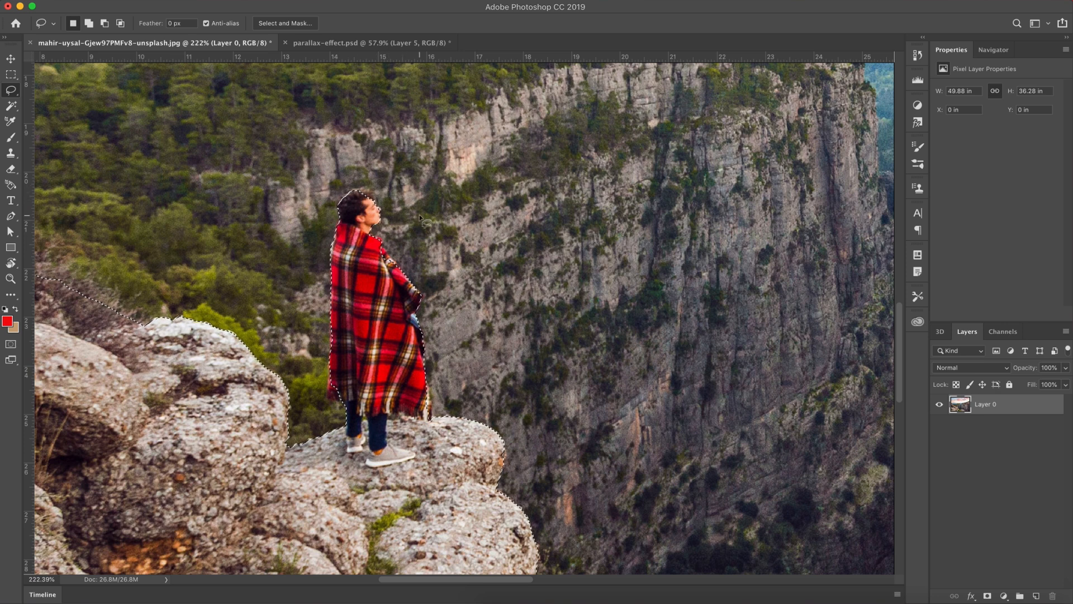
pyautogui.press('shift')
pyautogui.moveTo(352, 191)
pyautogui.mouseDown()
pyautogui.moveTo(363, 189)
pyautogui.moveTo(363, 217)
pyautogui.mouseUp()
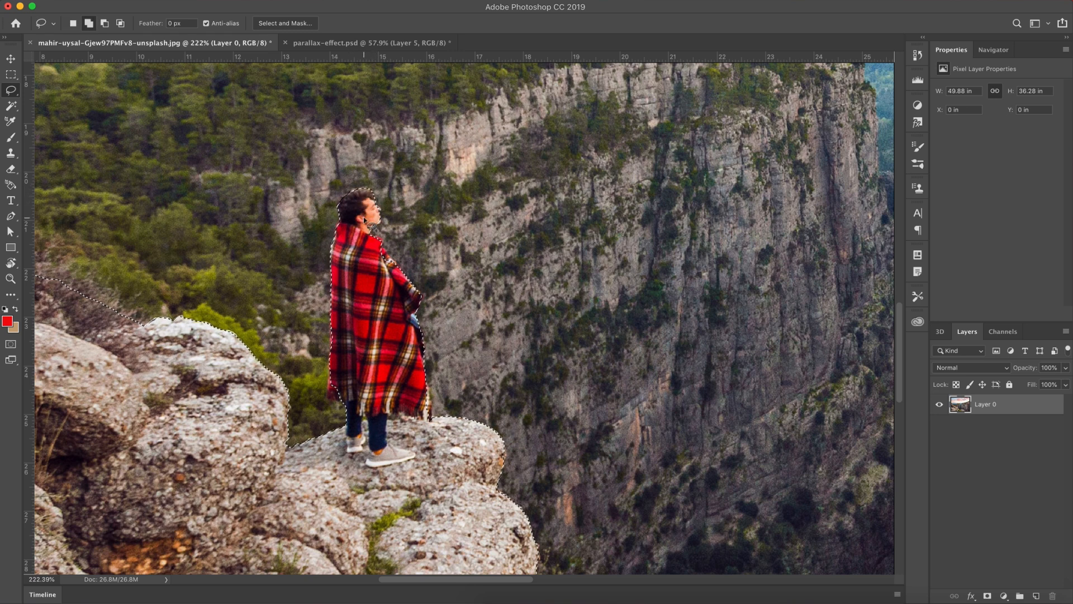
pyautogui.press('shift')
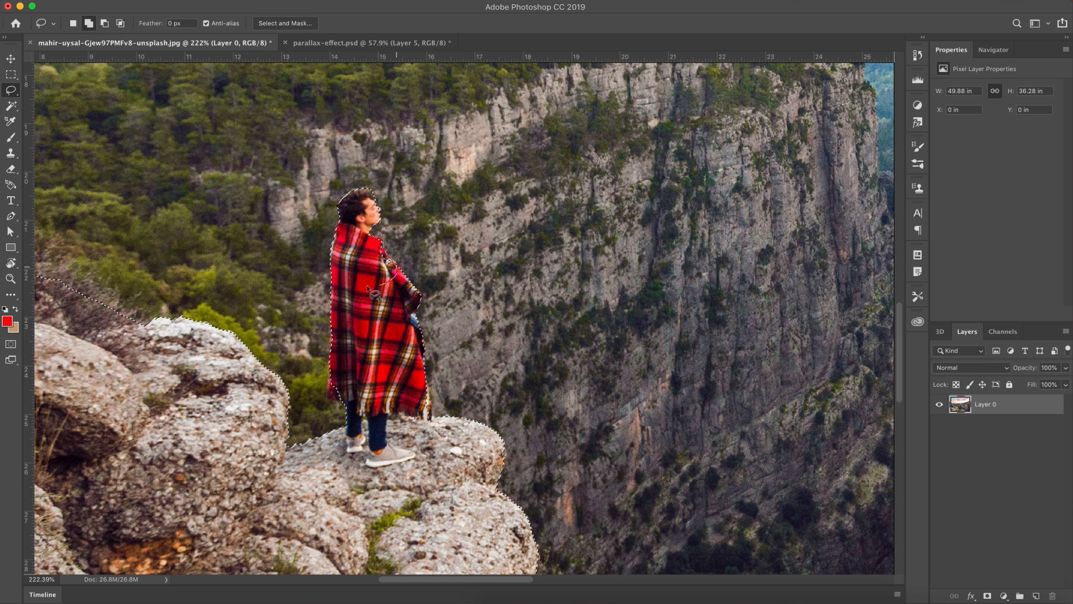
pyautogui.press('shift')
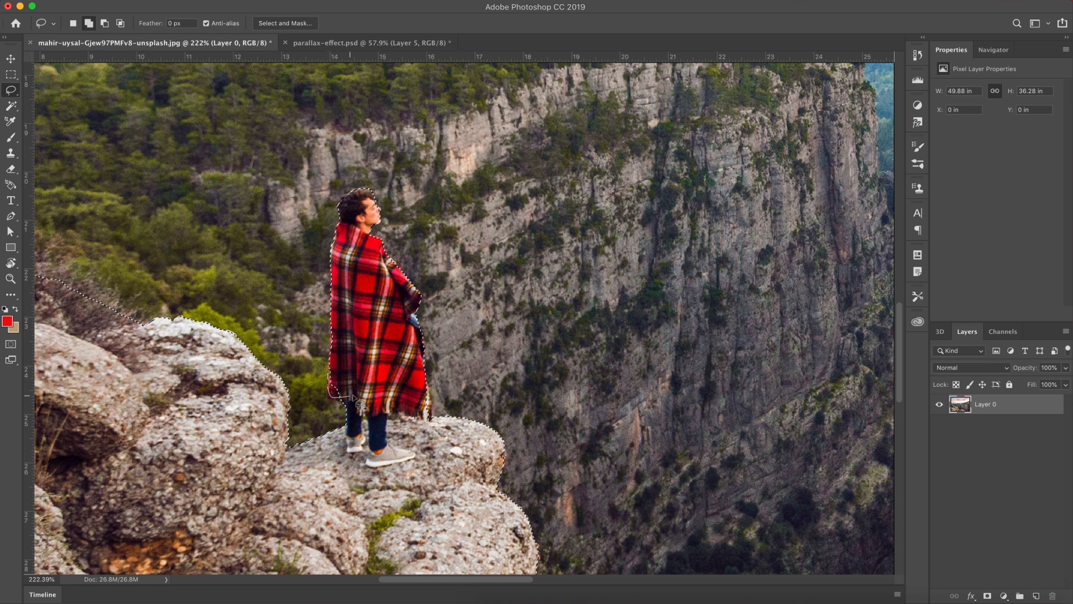
pyautogui.hotkey('ctrl', 'd')
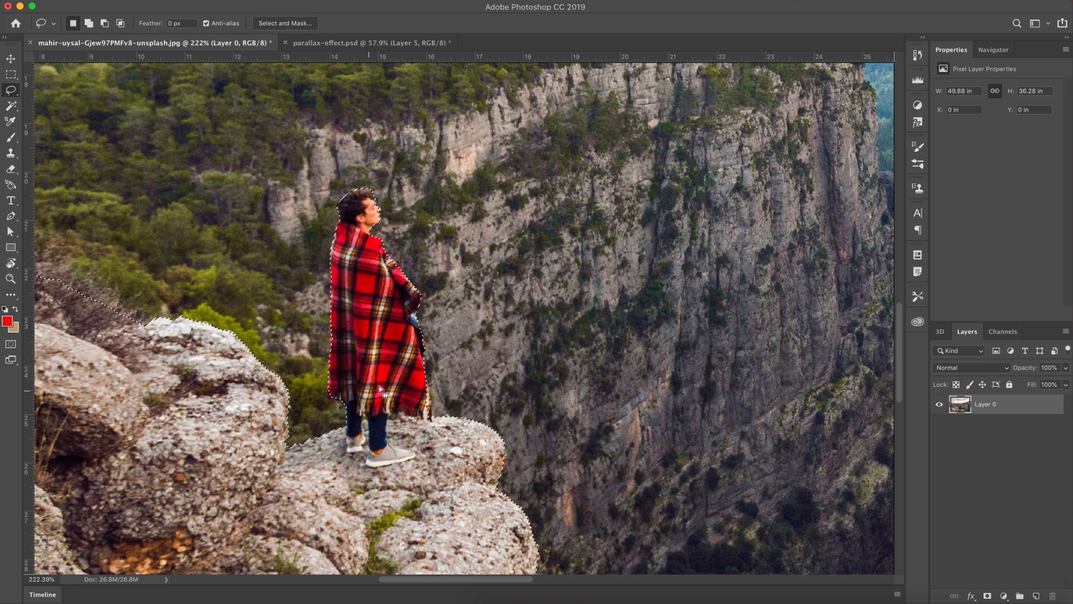
# - Copy the selected foreground rocks and person from Layer 0 onto a new layer
pyautogui.scroll(-5, 492, 341)
pyautogui.scroll(-4, 509, 353)
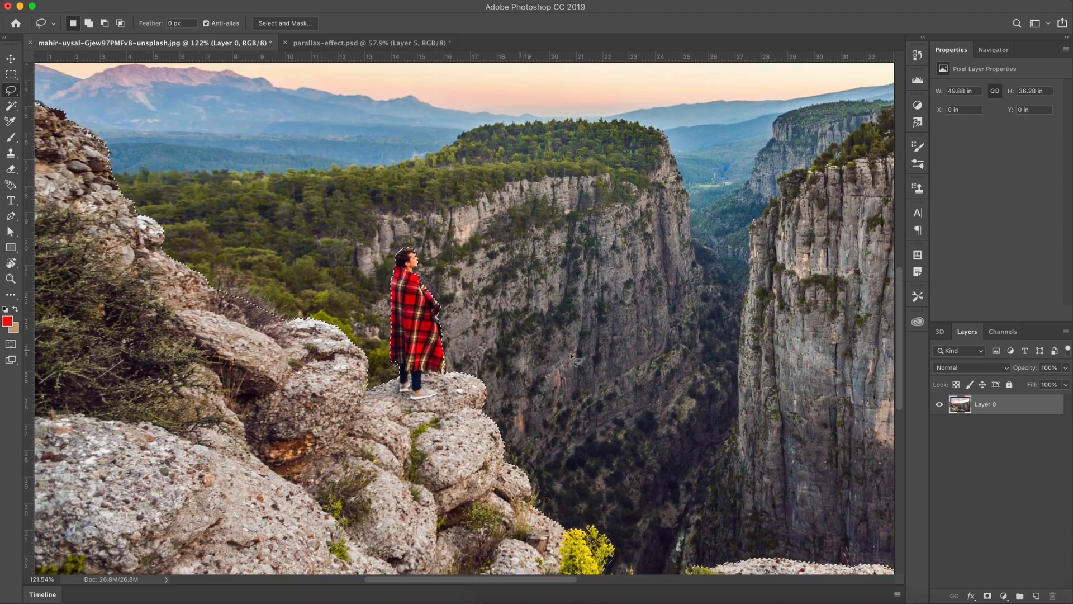
pyautogui.hscroll(5, 634, 360)
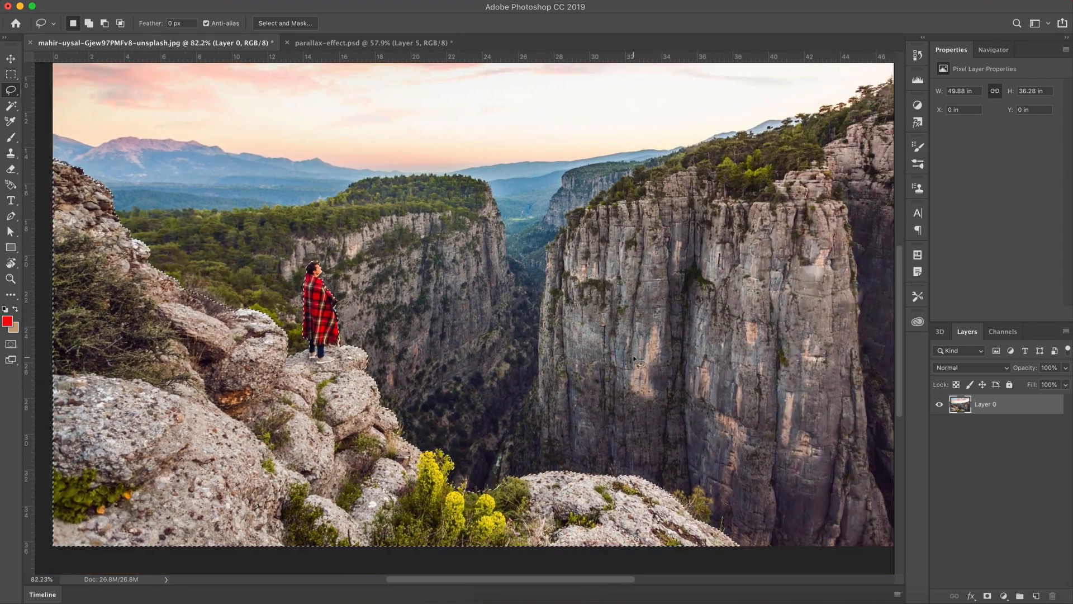
pyautogui.press('v')
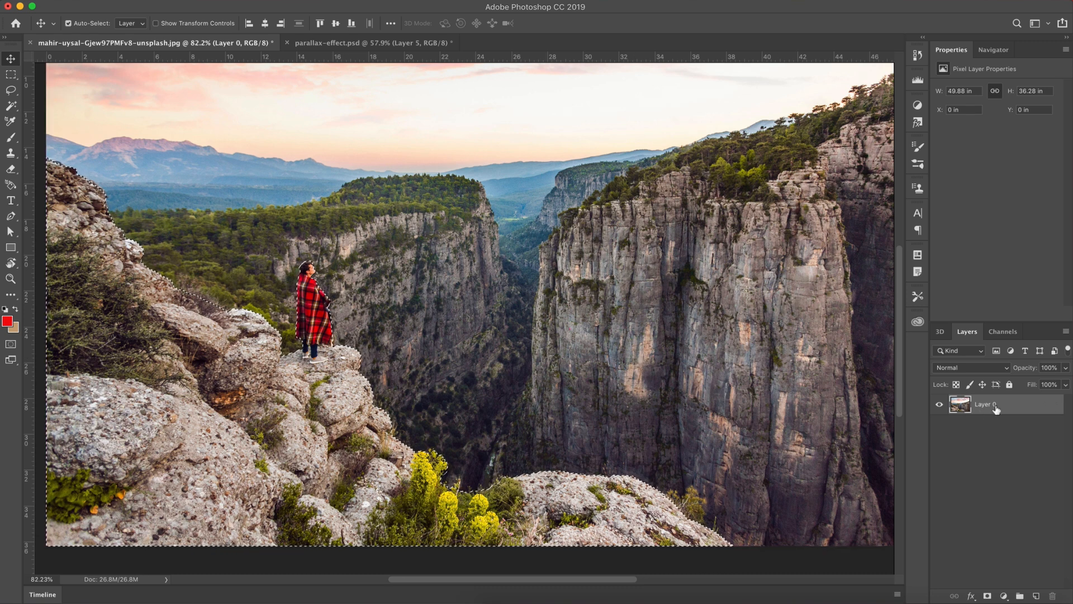
pyautogui.press('super+j')
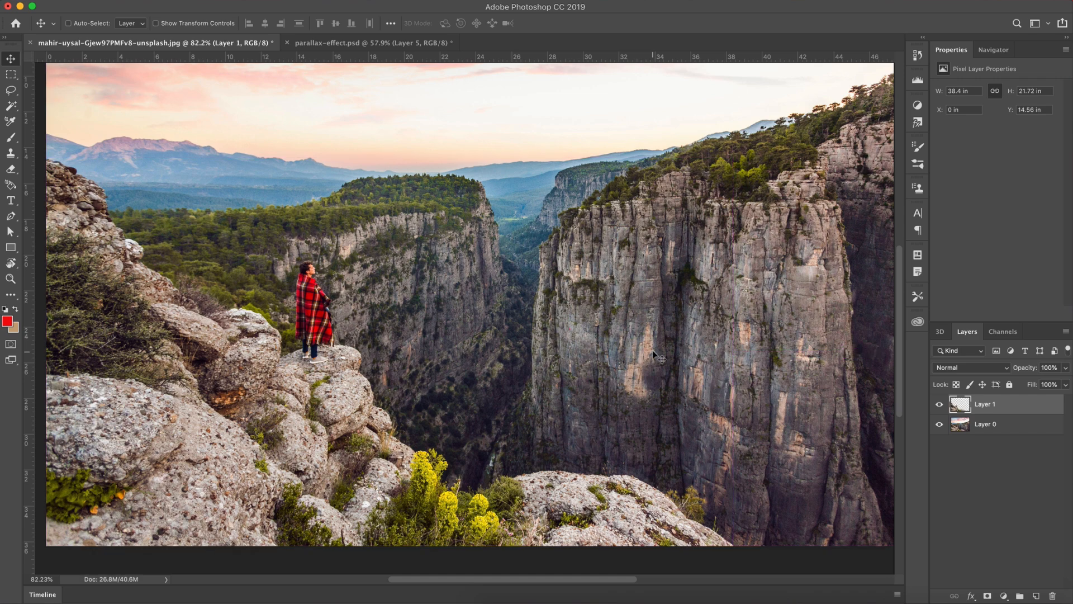
# - Check the foreground cutout by toggling the visibility of Layer 1 and Layer 0, leaving both shown
pyautogui.click(940, 404)
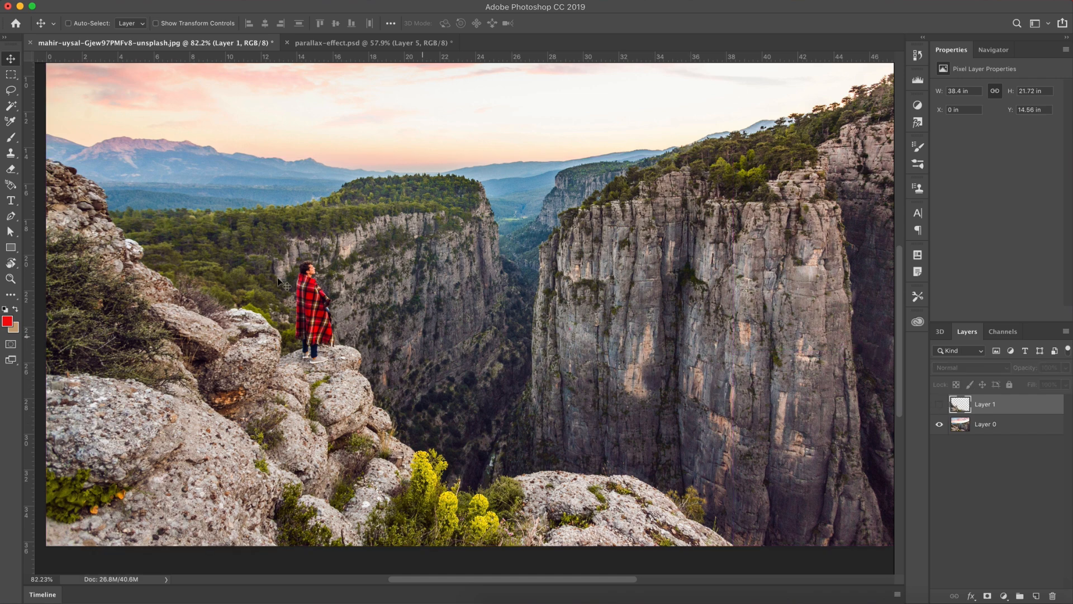
pyautogui.click(939, 424)
pyautogui.click(939, 404)
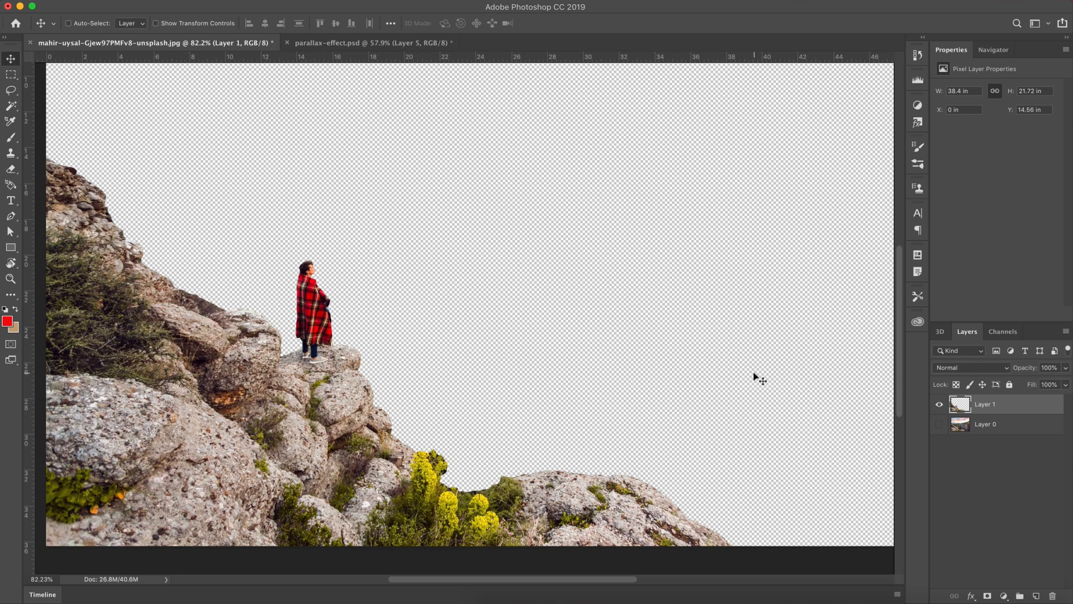
pyautogui.click(940, 424)
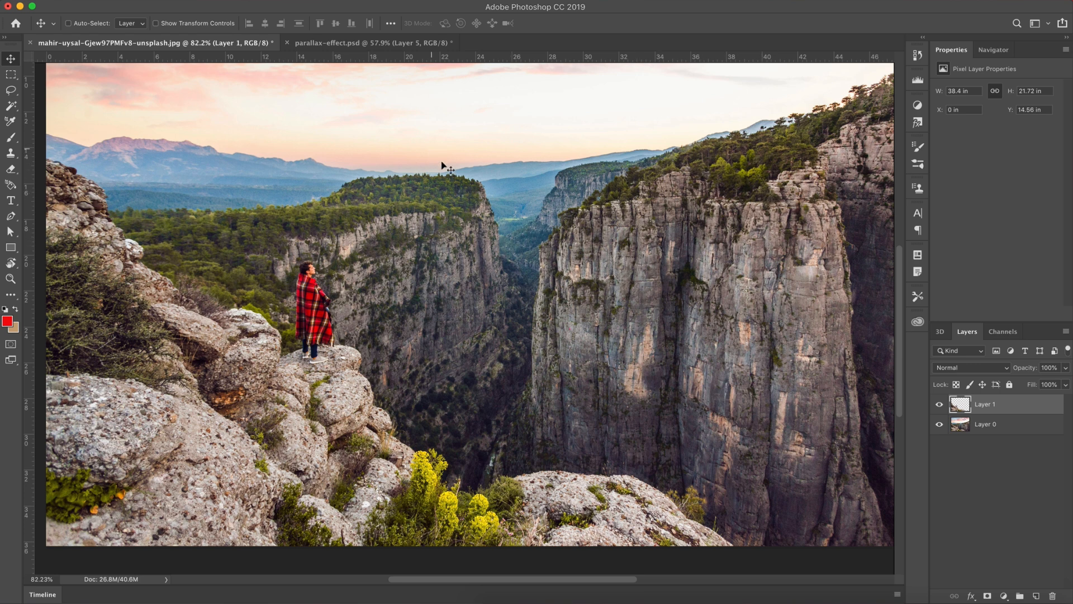
pyautogui.scroll(3, 460, 184)
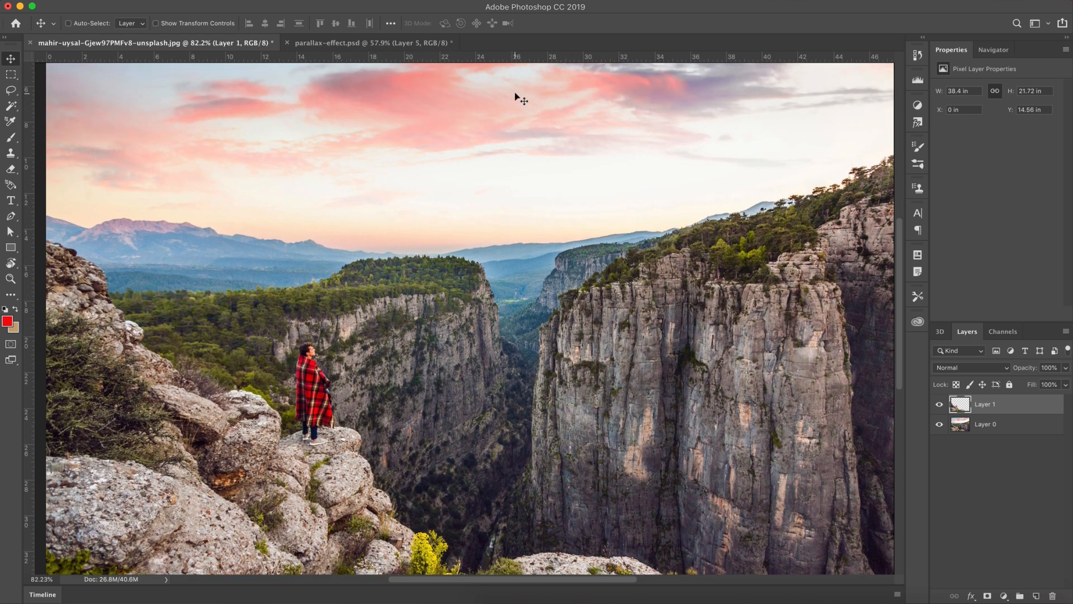
# - Switch to the parallax-effect.psd document and view each layer on its own, from Layer 0 up to Layer 5
pyautogui.click(340, 43)
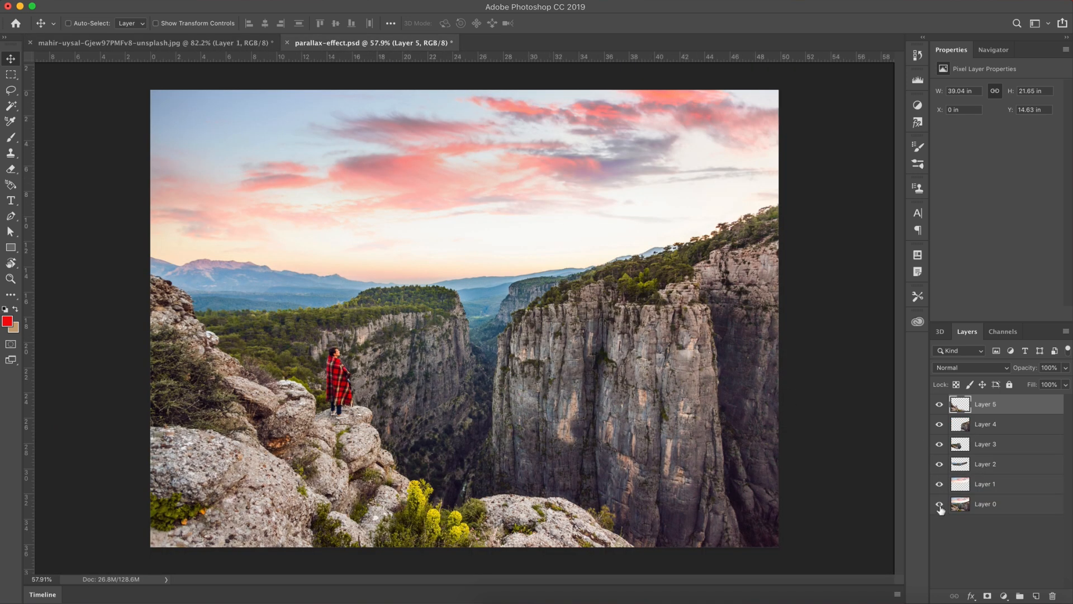
pyautogui.moveTo(940, 404); pyautogui.dragTo(949, 515)
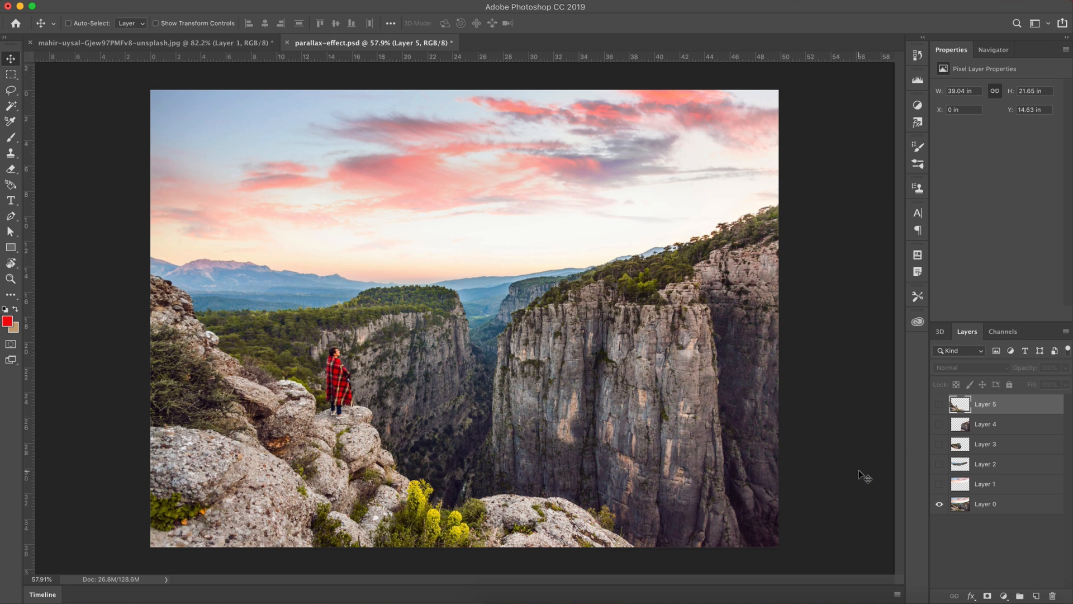
pyautogui.click(939, 504)
pyautogui.click(939, 484)
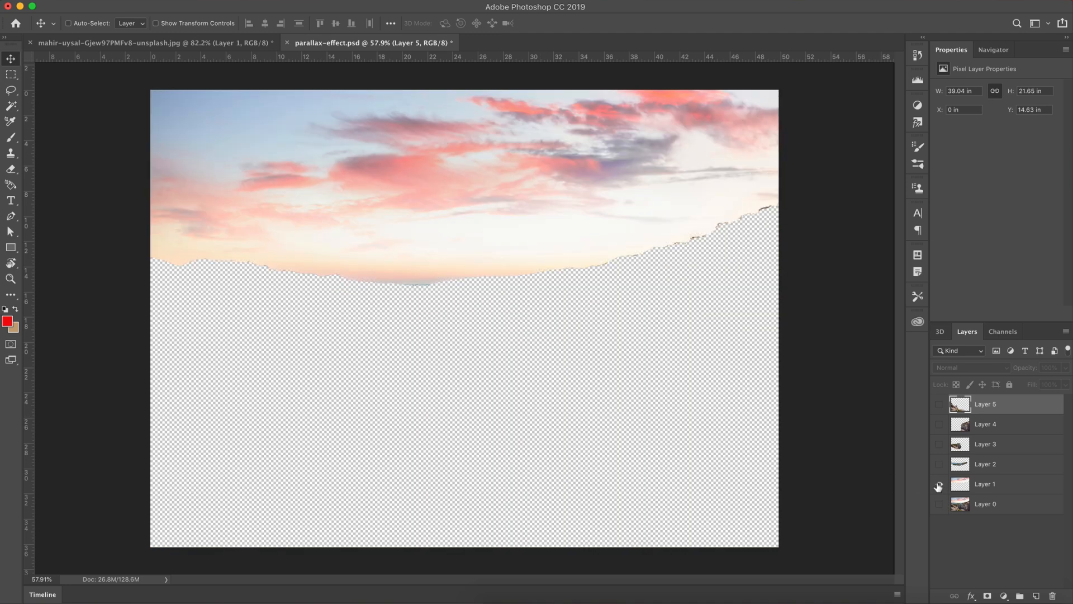
pyautogui.click(939, 485)
pyautogui.click(939, 464)
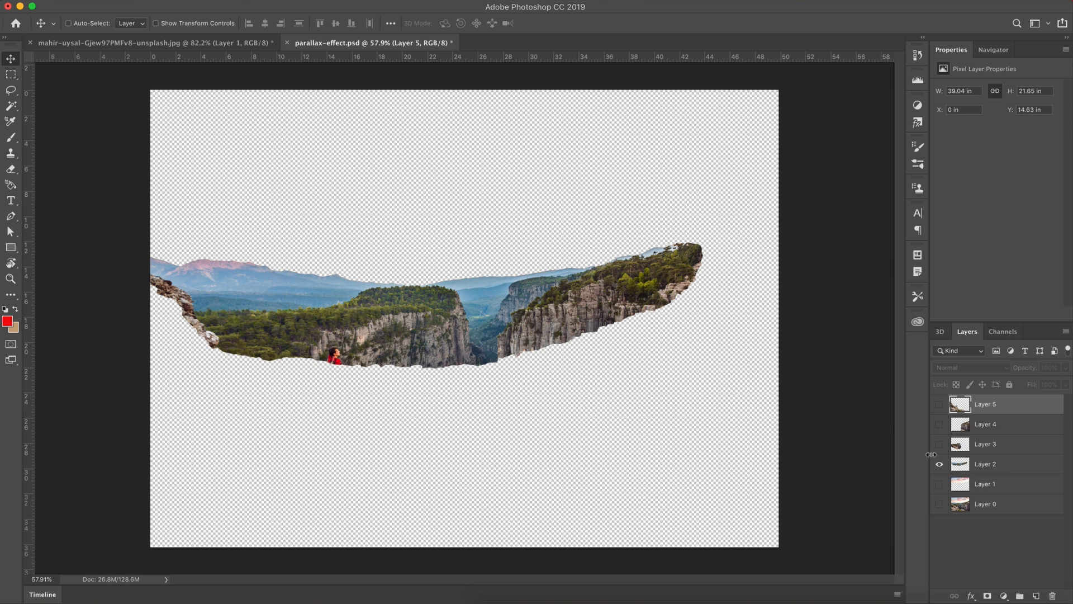
pyautogui.click(940, 464)
pyautogui.click(940, 445)
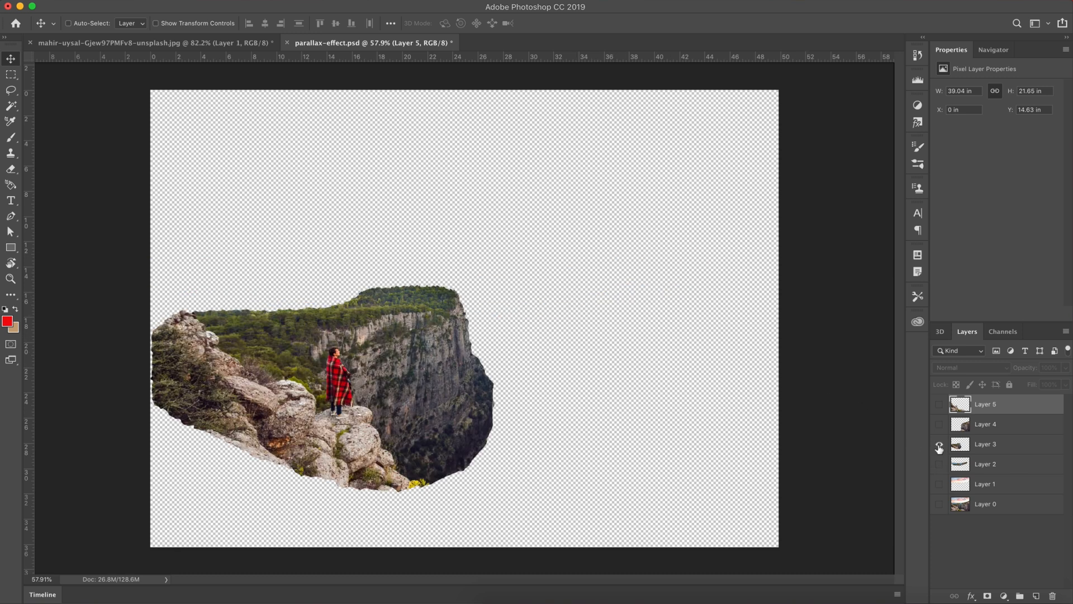
pyautogui.click(939, 445)
pyautogui.click(939, 423)
pyautogui.click(939, 424)
pyautogui.click(938, 404)
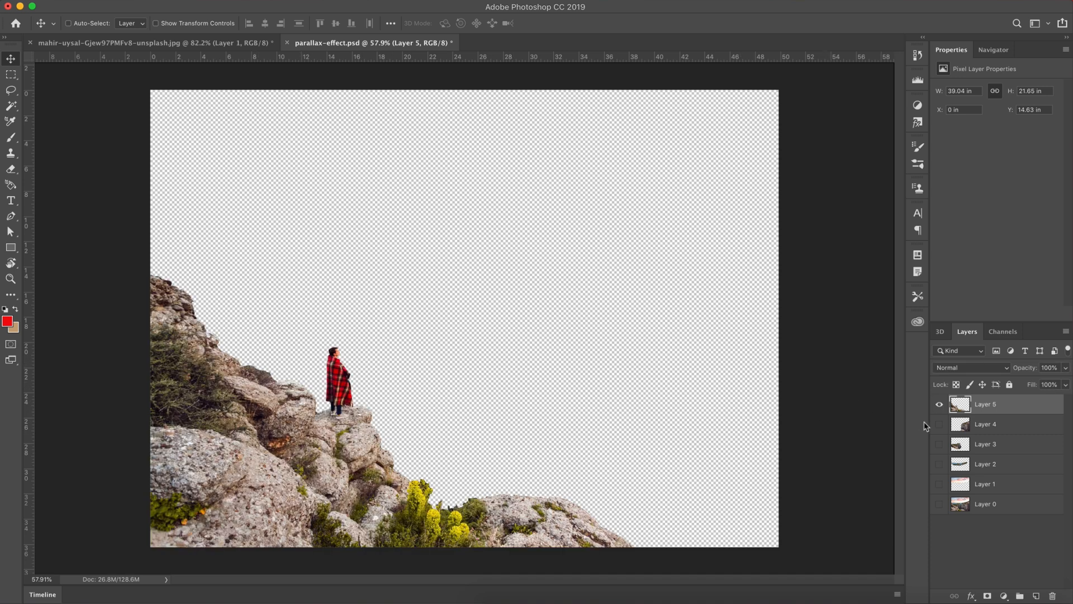
# - Show Layers 4, 3, 2, 1 and 0 again beneath Layer 5 to view the complete composite
pyautogui.click(939, 423)
pyautogui.click(940, 444)
pyautogui.click(939, 464)
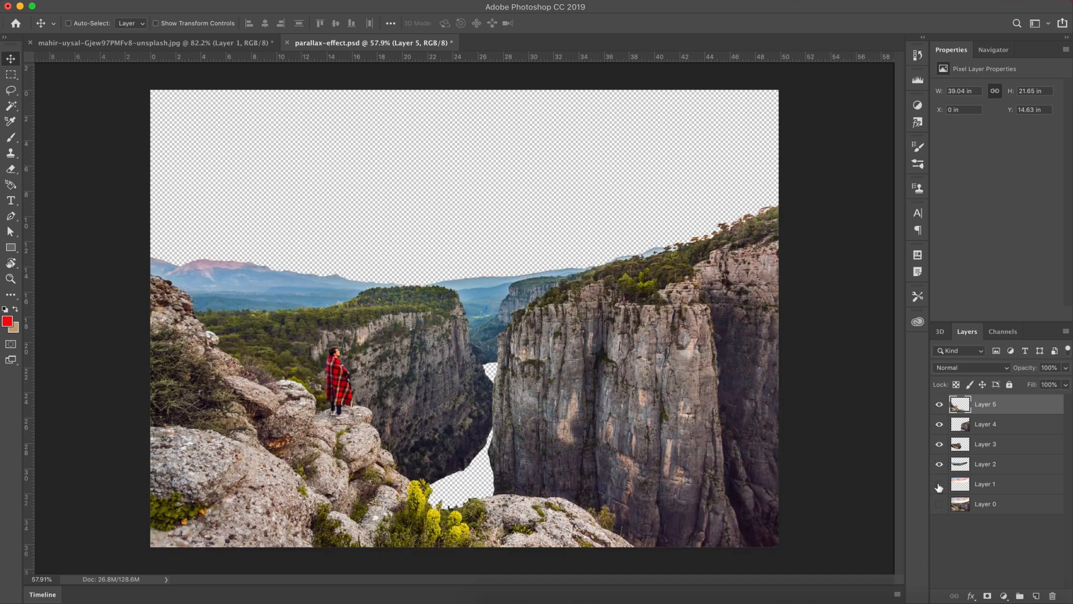
pyautogui.click(940, 484)
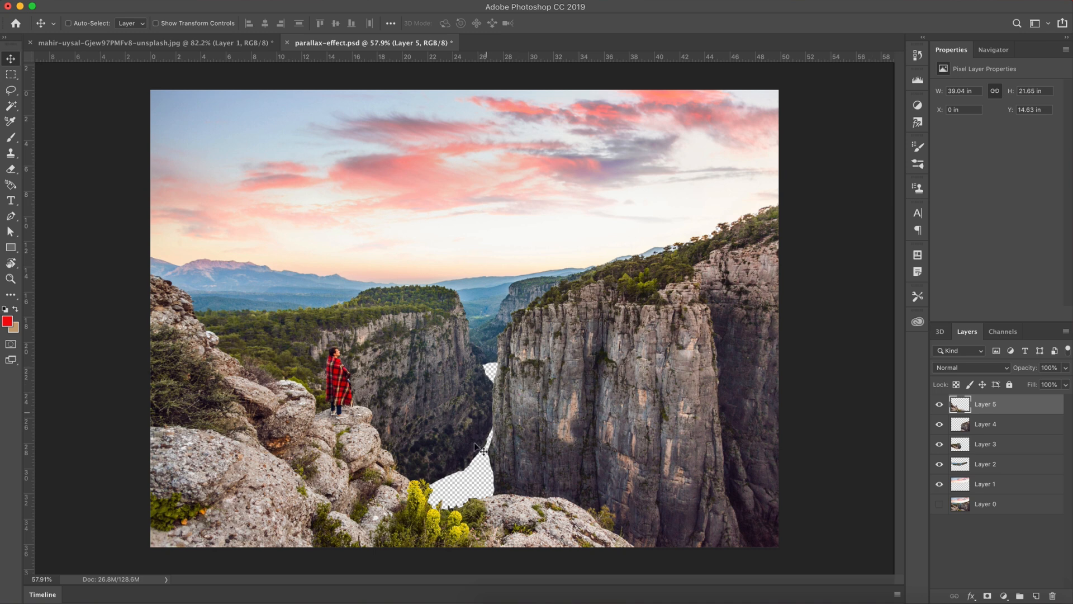
pyautogui.click(939, 505)
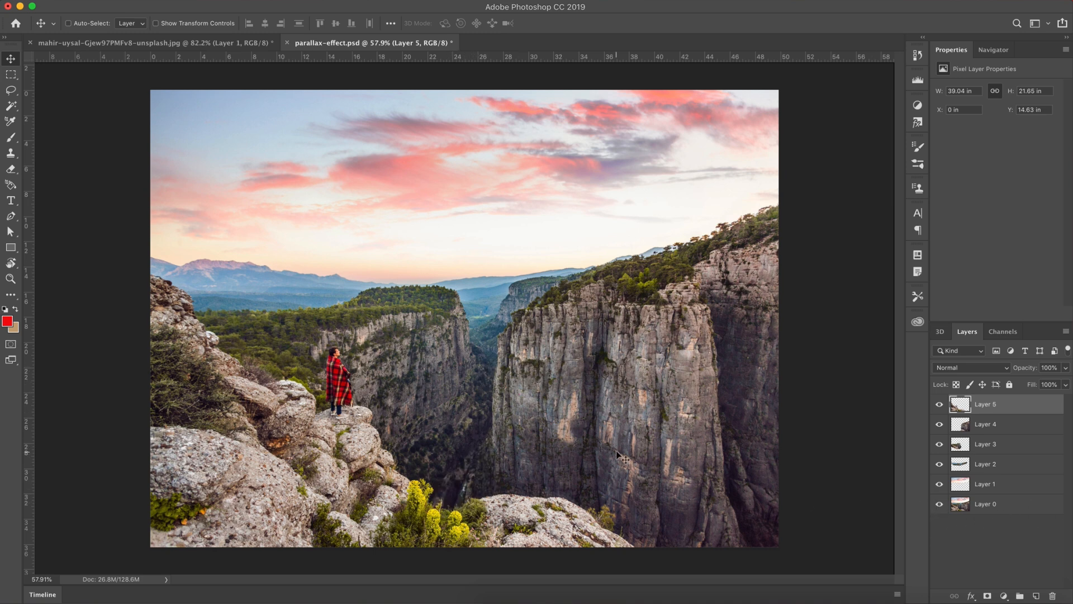
# - Open parallax-effect.psd from the assets folder in Adobe XD and look at the layers inside its Canvas artboard
pyautogui.press('super+Tab')
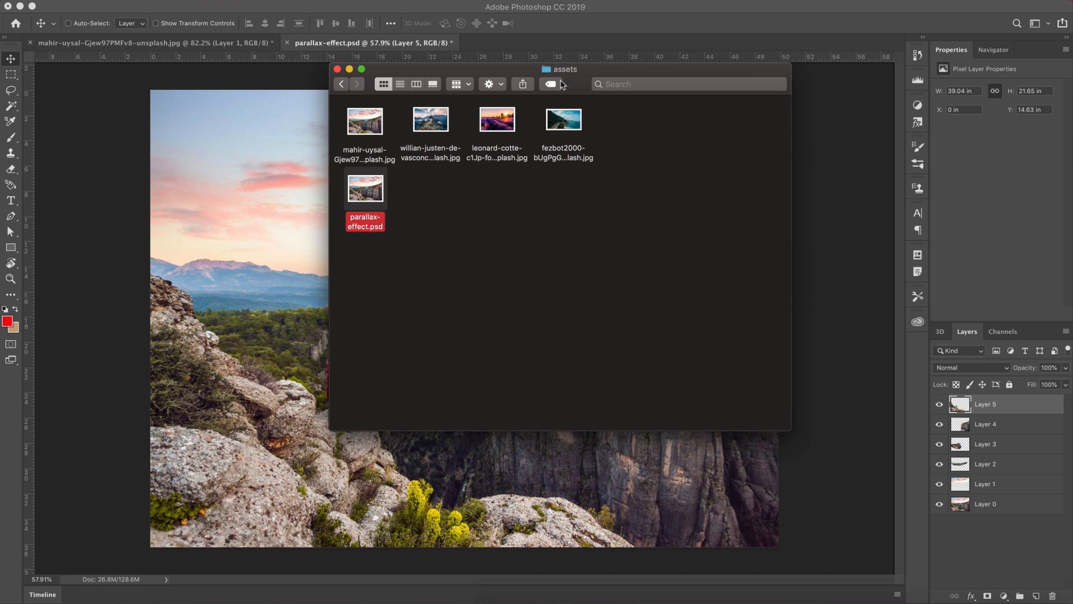
pyautogui.rightClick(365, 191)
pyautogui.moveTo(425, 205)
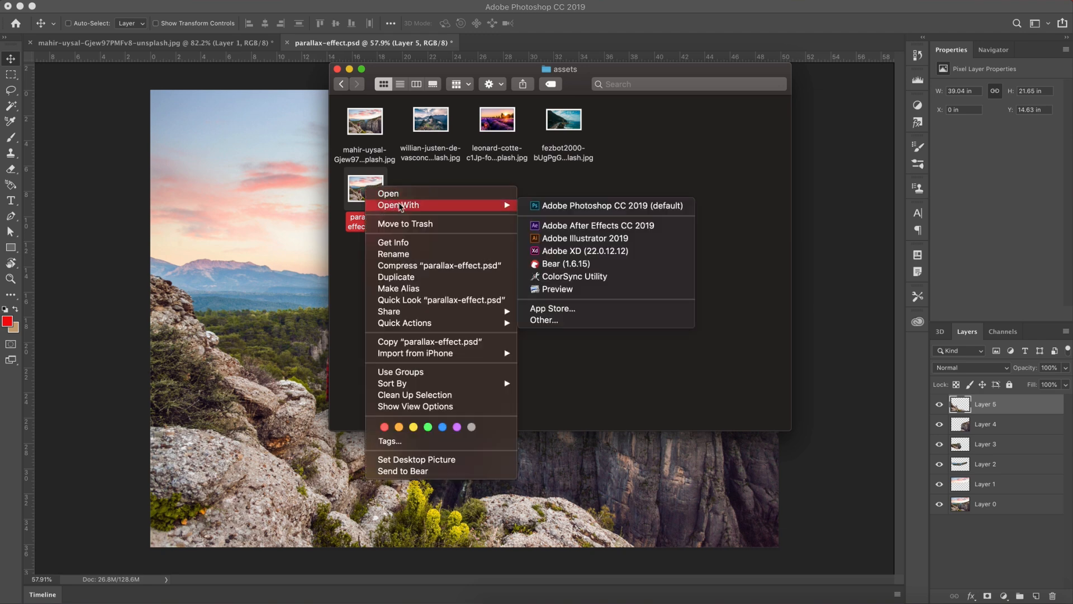
pyautogui.click(583, 256)
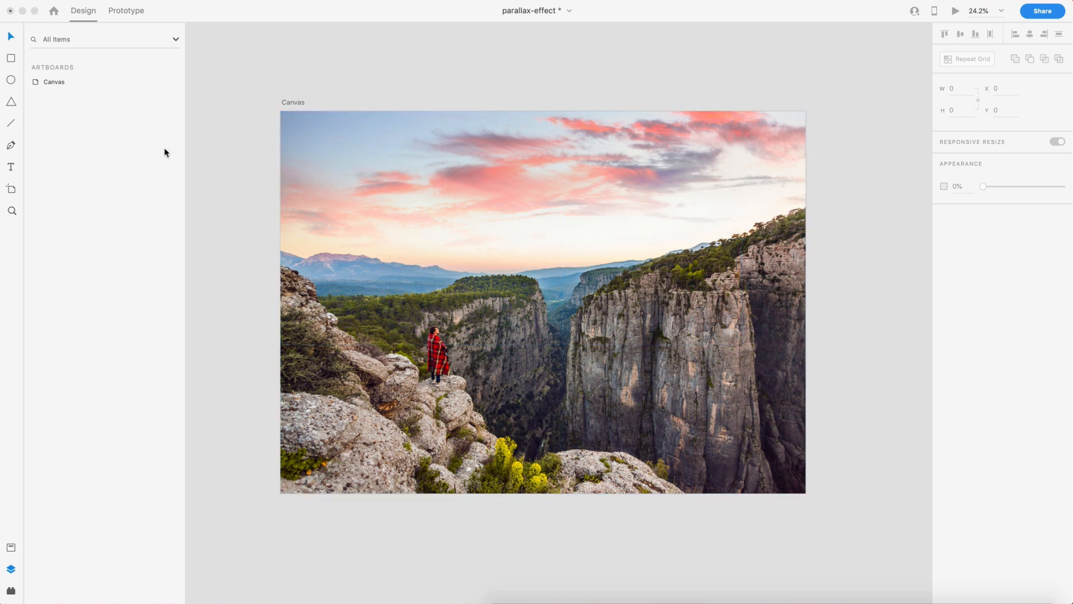
pyautogui.doubleClick(34, 83)
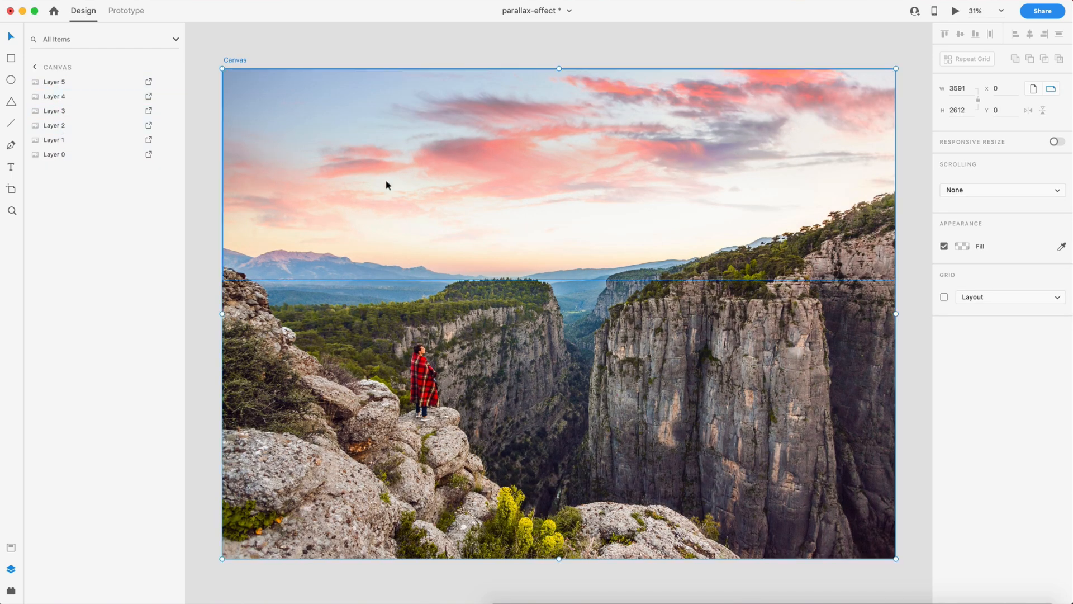
pyautogui.click(207, 179)
pyautogui.scroll(-3, 285, 184)
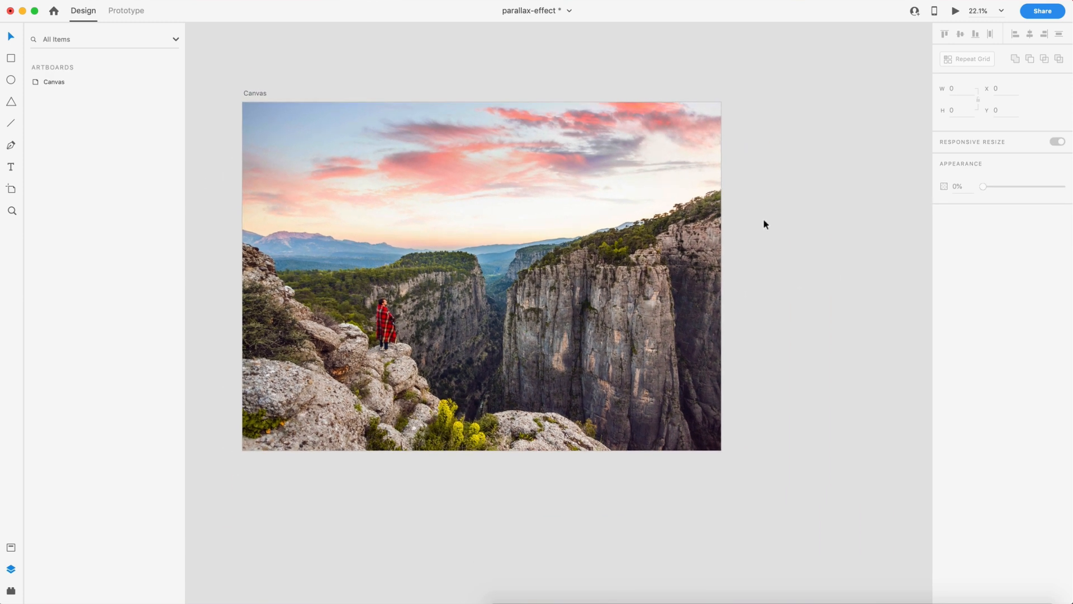
# - Add a Web 1920 artboard beside the Canvas artboard
pyautogui.press('a')
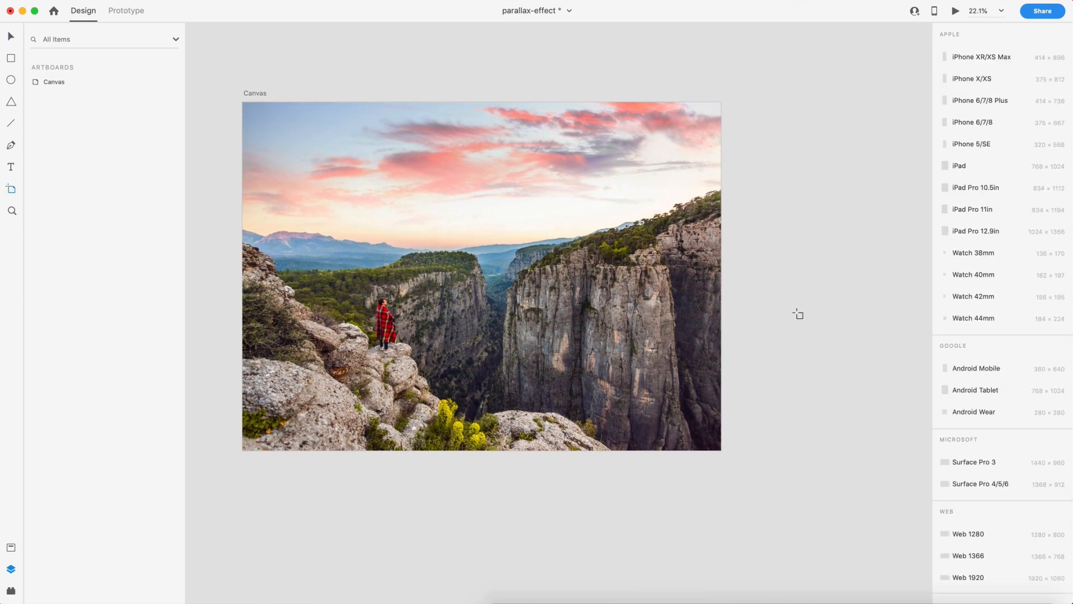
pyautogui.click(969, 578)
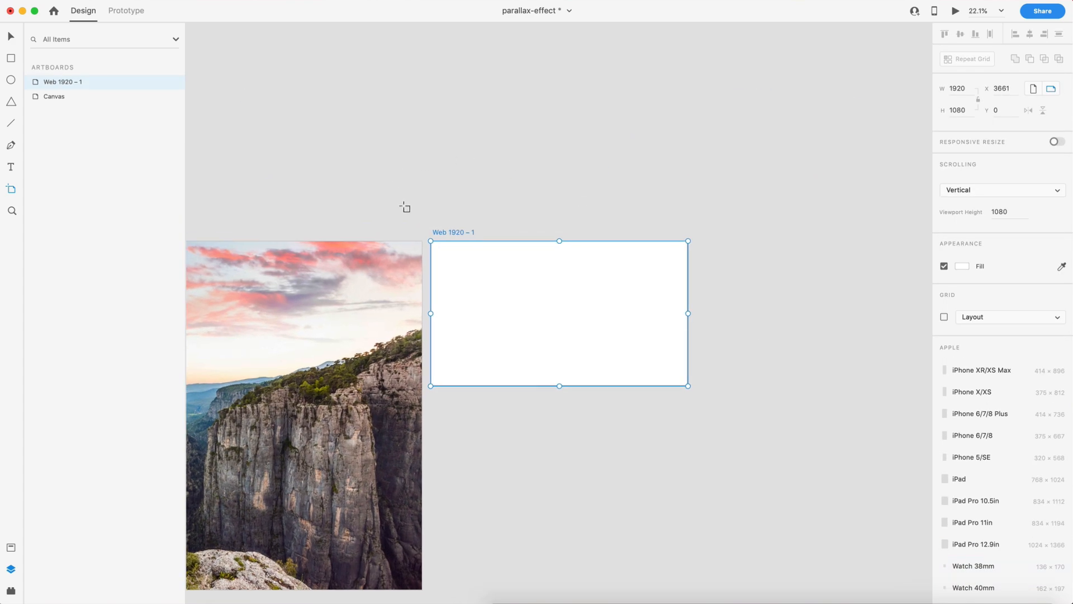
pyautogui.press('Escape')
# - Select all the image layers, Layer 0 to Layer 5, in the Canvas artboard
pyautogui.hscroll(-5, 539, 178)
pyautogui.scroll(-3, 572, 179)
pyautogui.hscroll(-3, 515, 194)
pyautogui.press('super+a')
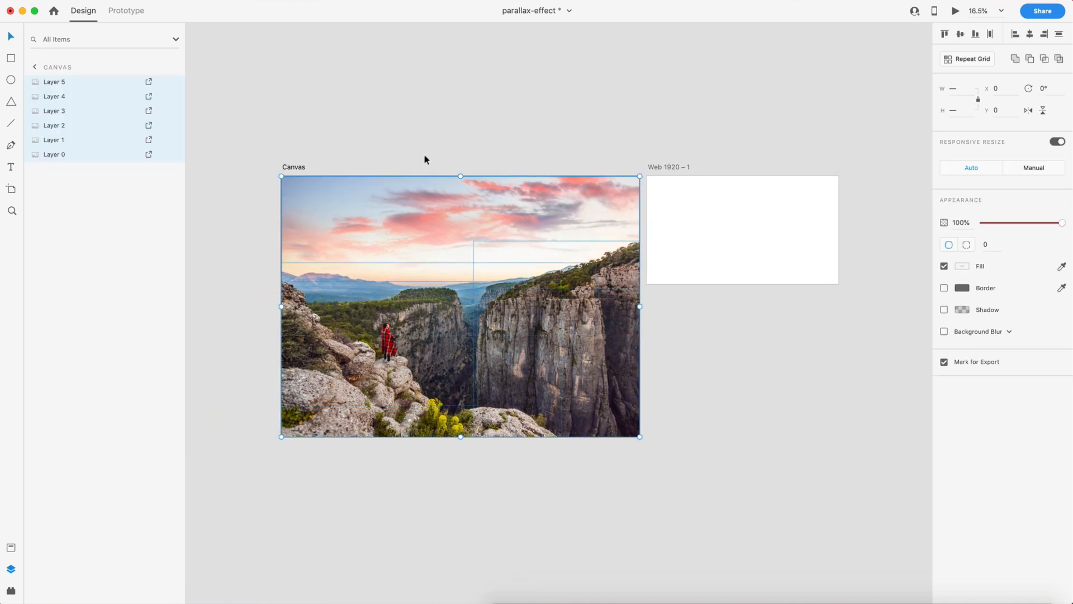
# - Move the selected image layers onto the Web 1920 artboard and delete the empty Canvas artboard
pyautogui.moveTo(474, 303); pyautogui.dragTo(803, 247)
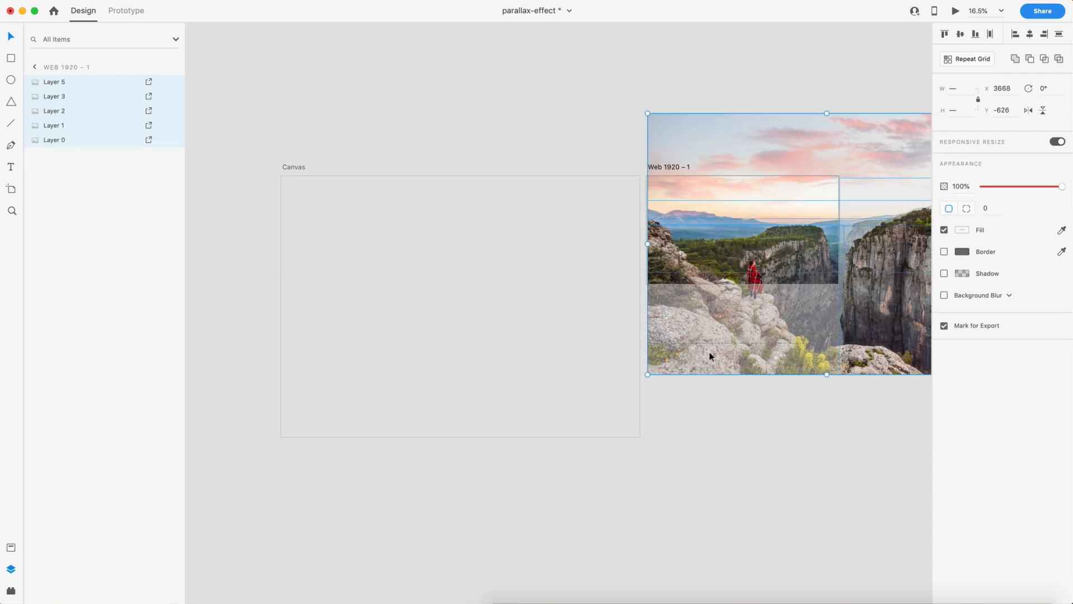
pyautogui.click(289, 169)
pyautogui.press('Delete')
pyautogui.hscroll(5, 326, 175)
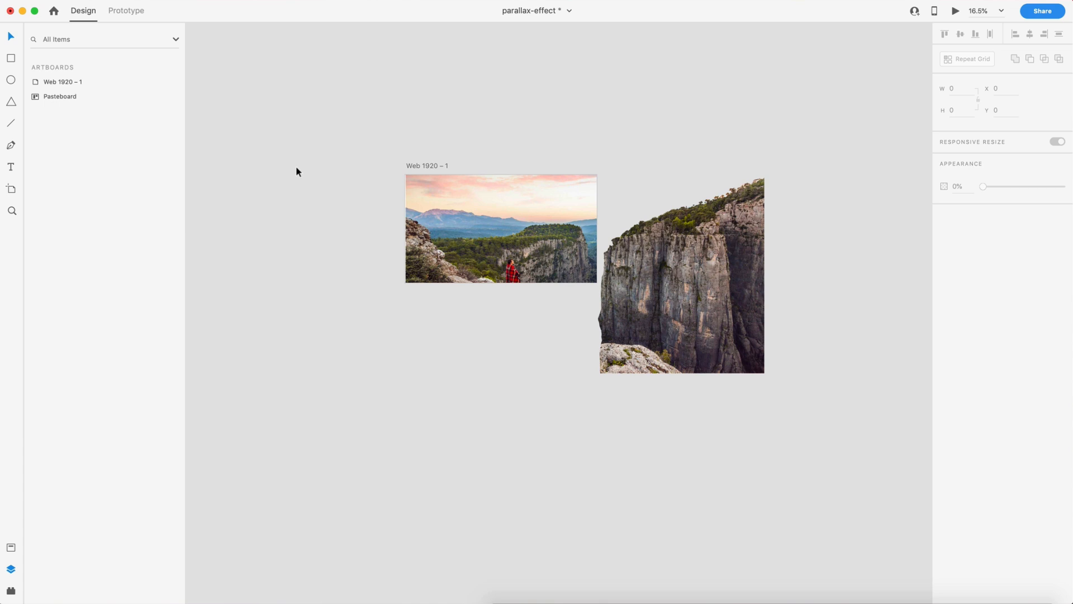
# - Center all the image layers over the Web 1920 artboard, with Layer 4 included inside the artboard
pyautogui.press('super+v')
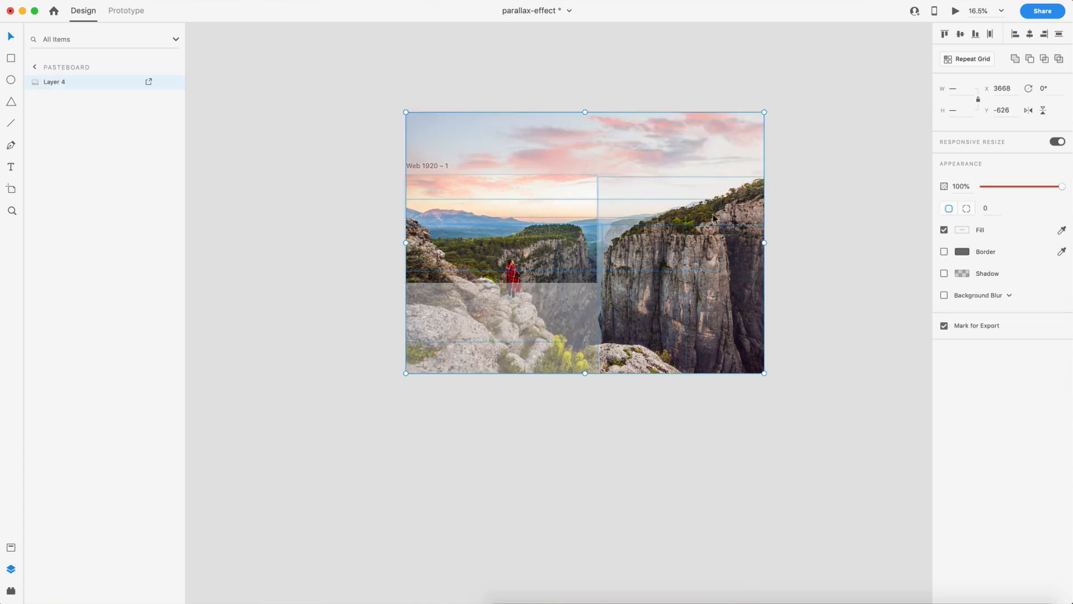
pyautogui.press('super+shift+g')
pyautogui.moveTo(709, 213); pyautogui.dragTo(629, 199)
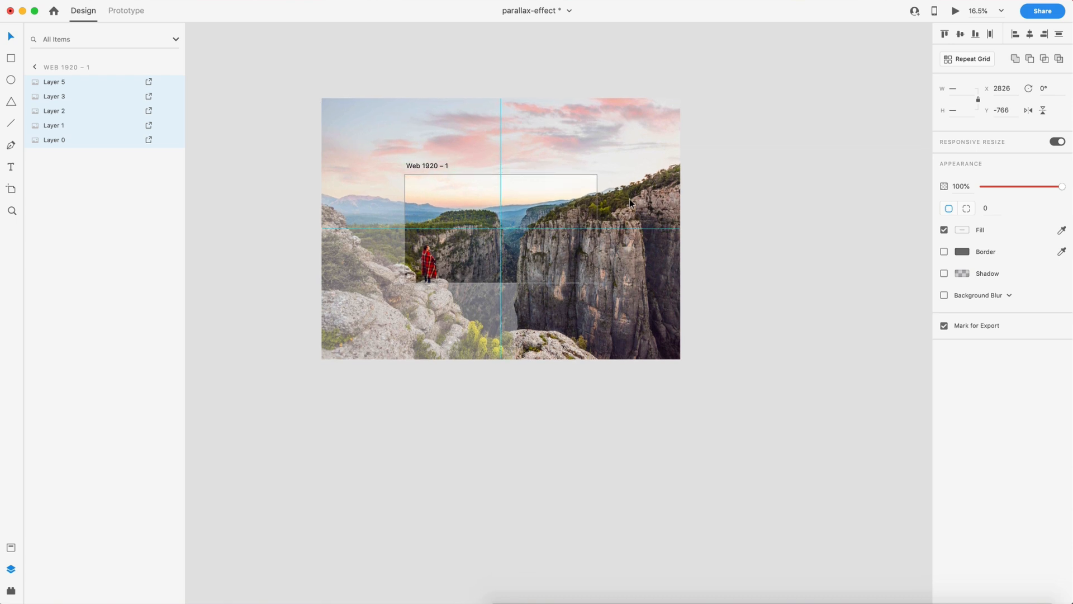
pyautogui.press('super+v')
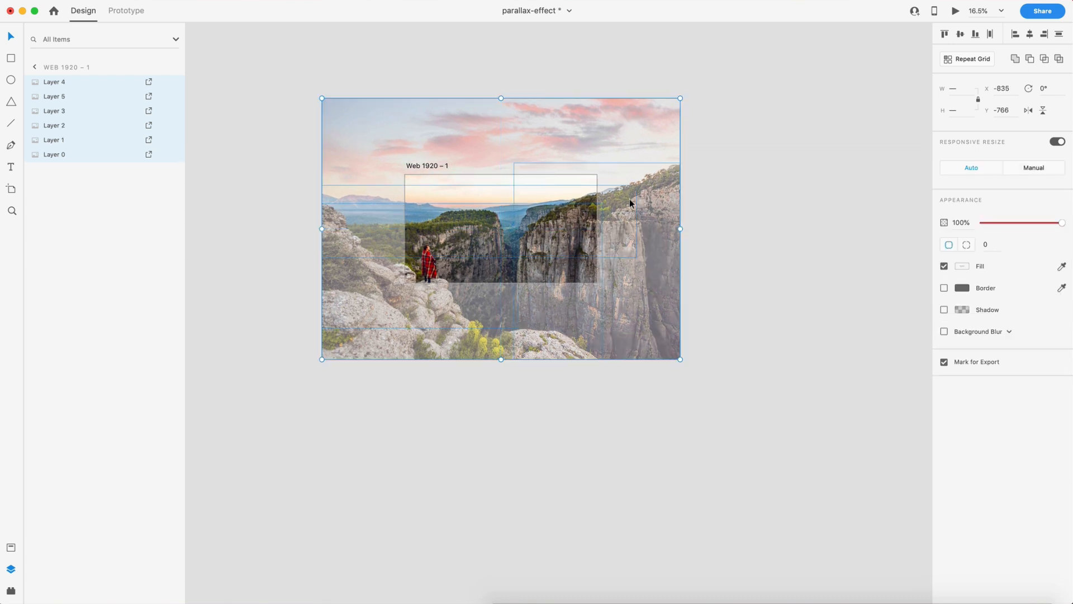
# - Turn off responsive resize for the layers and scale them down proportionally around their center until they slightly overhang the artboard's sides
pyautogui.click(1057, 141)
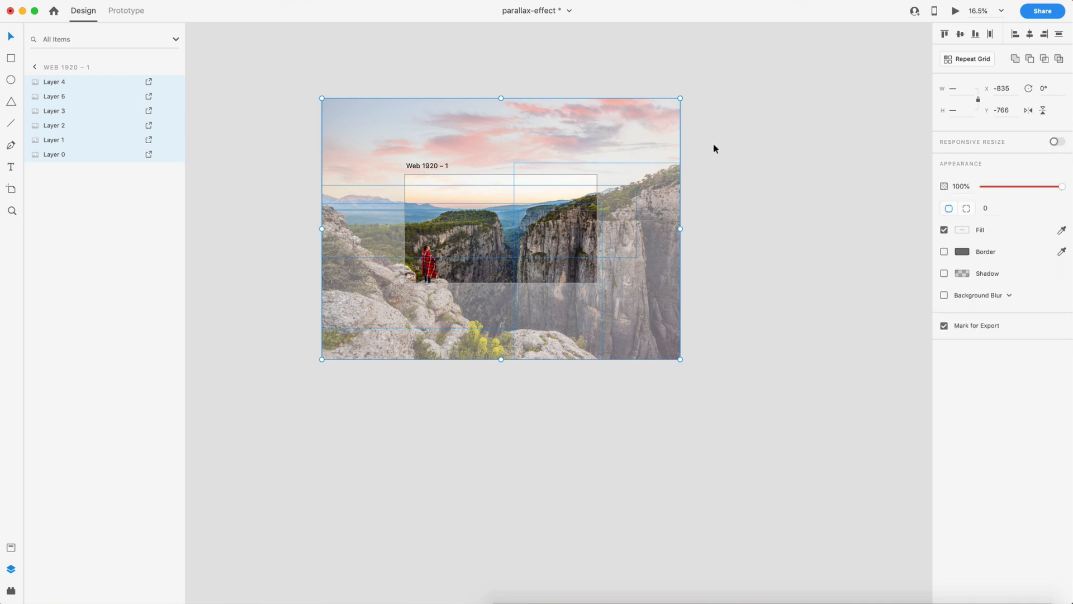
pyautogui.press('alt')
pyautogui.moveTo(680, 98); pyautogui.dragTo(599, 122)
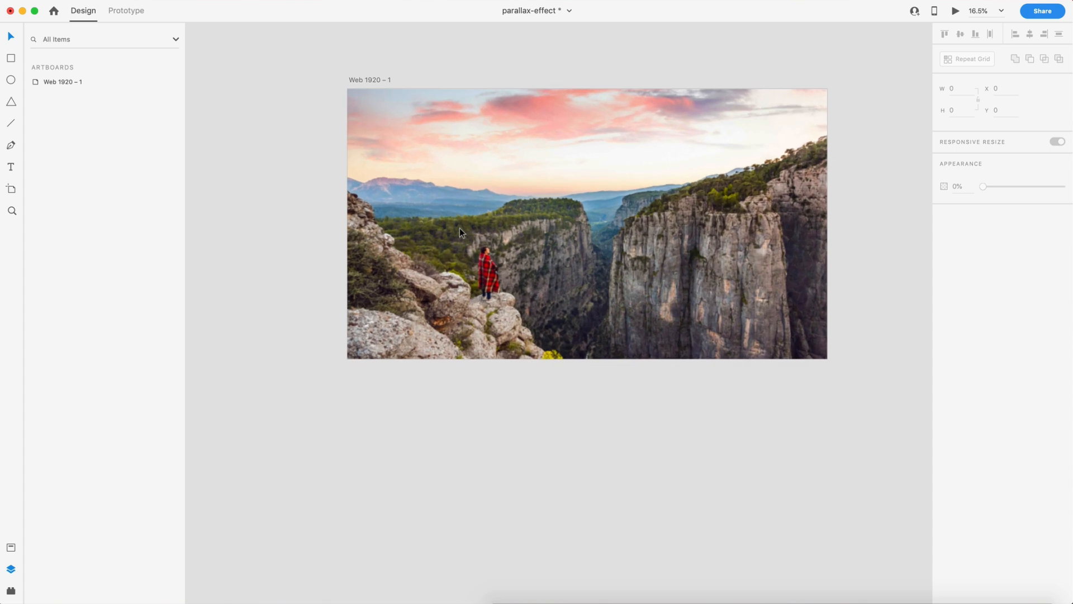
# - Draw a borderless white 1920 by 1080 rectangle covering the whole Web 1920 artboard
pyautogui.scroll(2, 461, 230)
pyautogui.hscroll(3, 540, 221)
pyautogui.hscroll(-1, 549, 216)
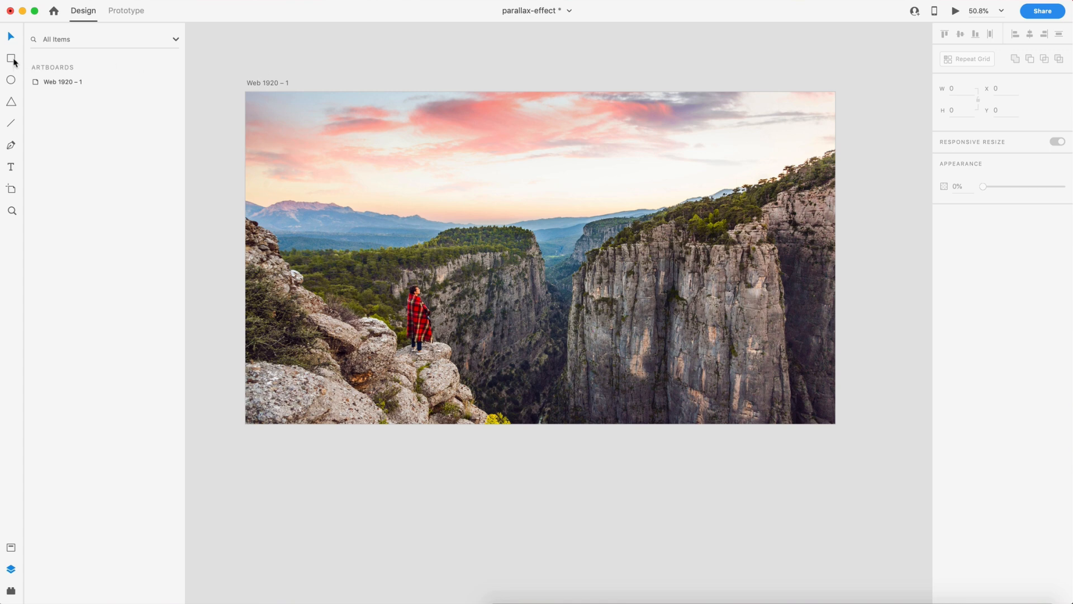
pyautogui.moveTo(247, 92)
pyautogui.mouseDown()
pyautogui.moveTo(345, 165)
pyautogui.moveTo(707, 379)
pyautogui.moveTo(836, 424)
pyautogui.mouseUp()
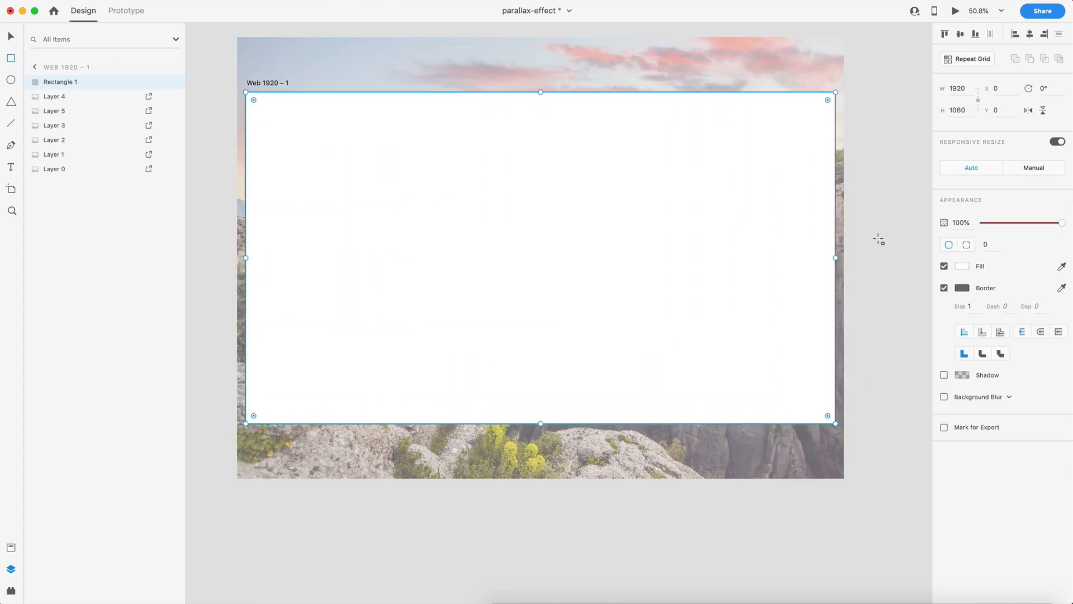
pyautogui.click(944, 288)
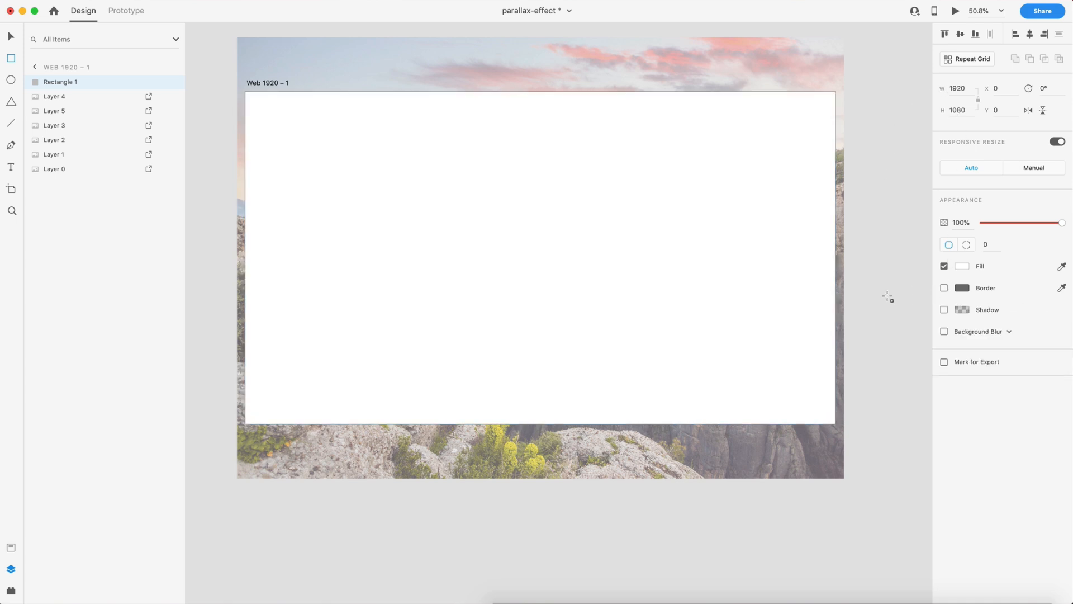
pyautogui.click(876, 177)
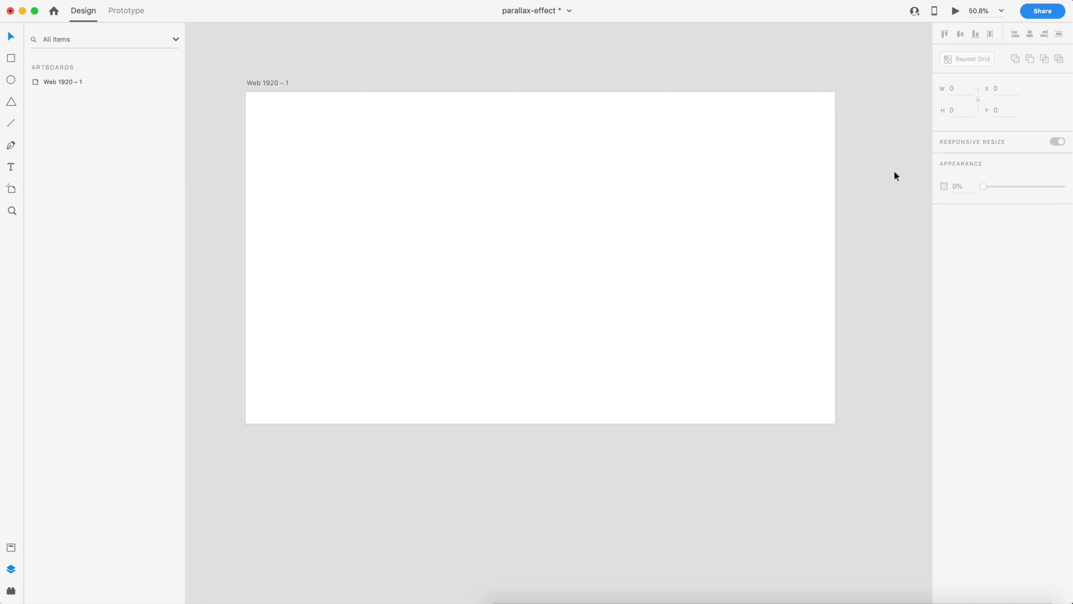
# - Mask all the image layers with the rectangle and move the mask group out below the artboard
pyautogui.press('super+a')
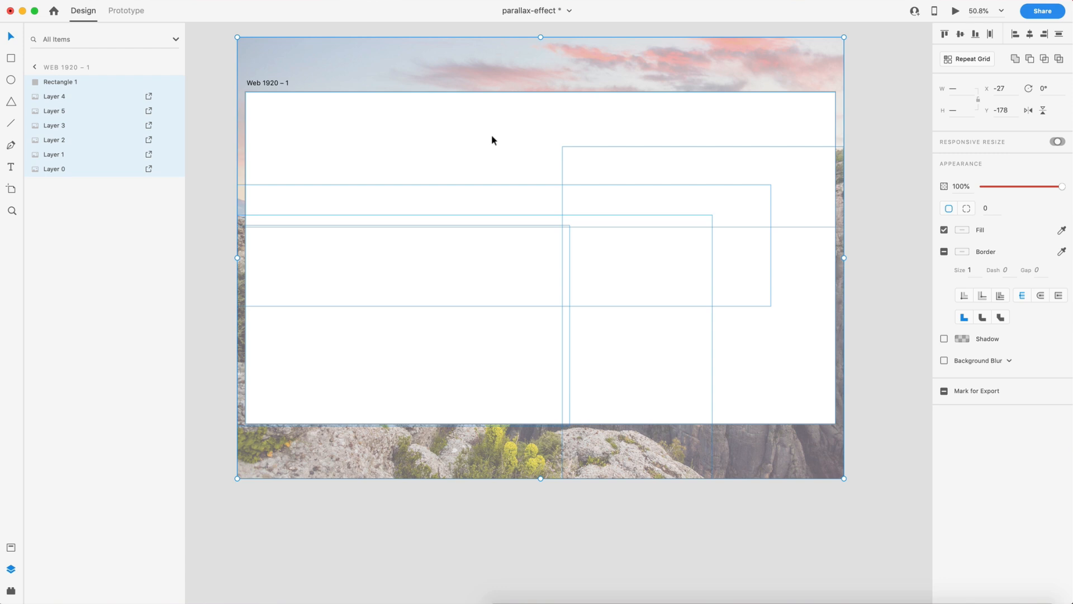
pyautogui.press('super+shift+m')
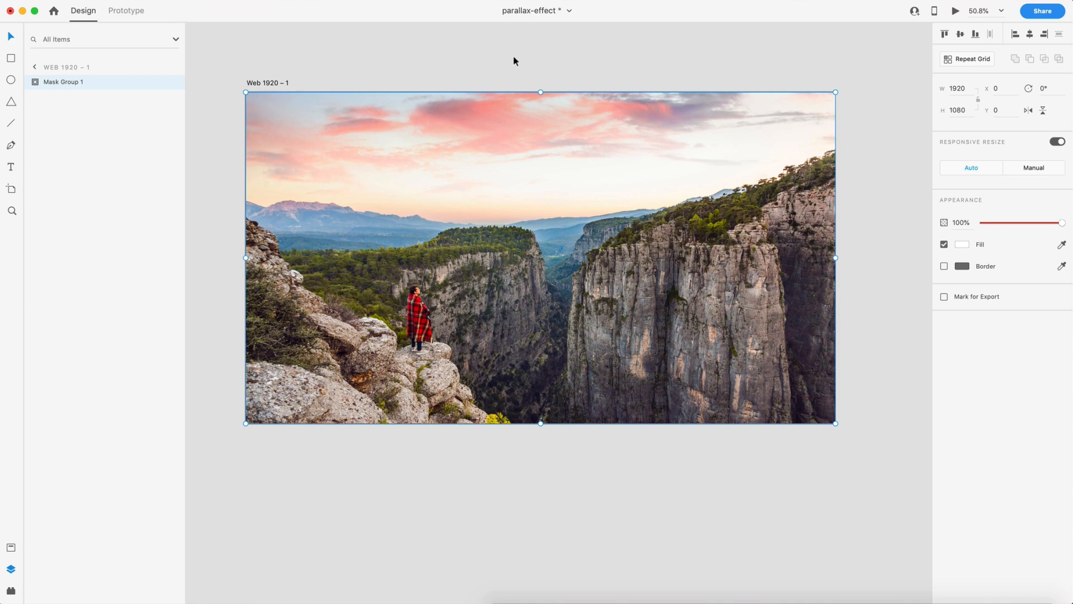
pyautogui.scroll(-5, 524, 73)
pyautogui.moveTo(542, 139); pyautogui.dragTo(547, 276)
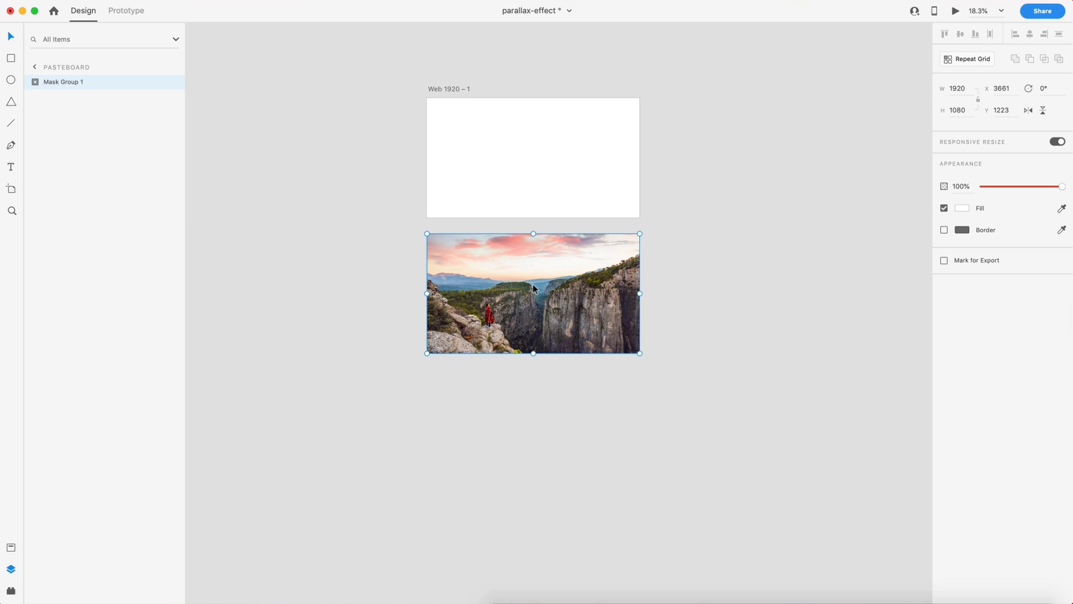
# - Switch from parallax-effect to the Design document and rename its Landing artboard as "Landing - Static"
pyautogui.click(11, 10)
pyautogui.click(495, 86)
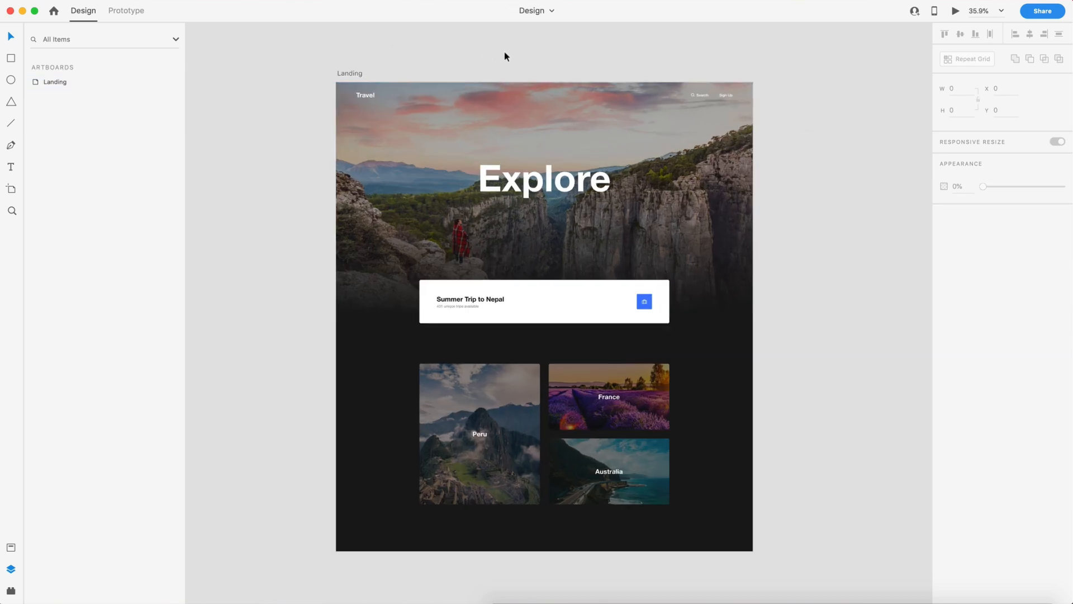
pyautogui.moveTo(348, 72); pyautogui.dragTo(330, 80)
pyautogui.doubleClick(329, 76)
pyautogui.press('Right')
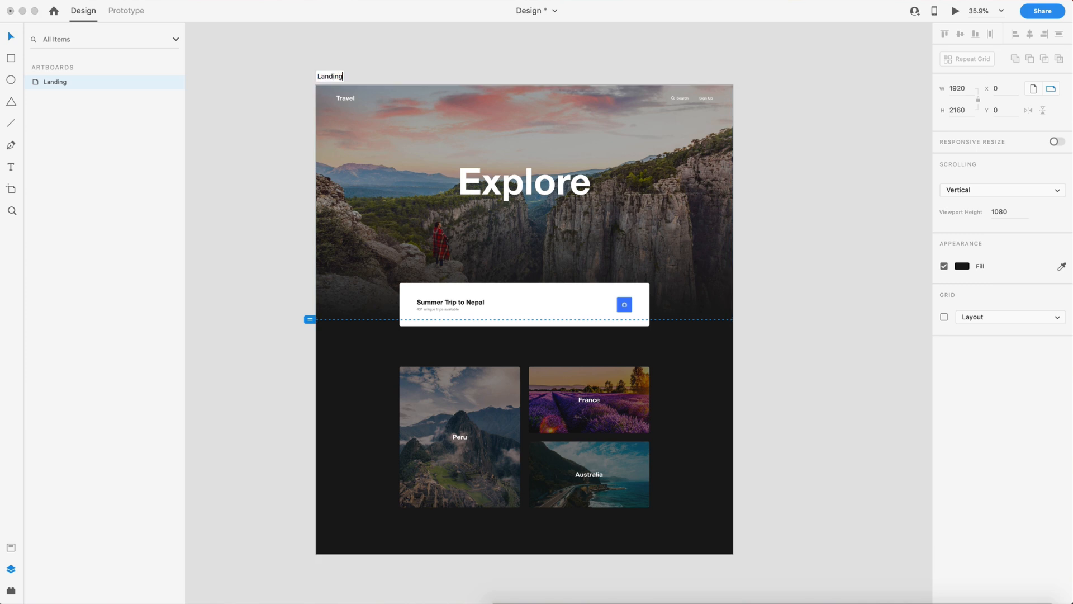
pyautogui.write('- Static')
pyautogui.press('Return')
pyautogui.click(442, 50)
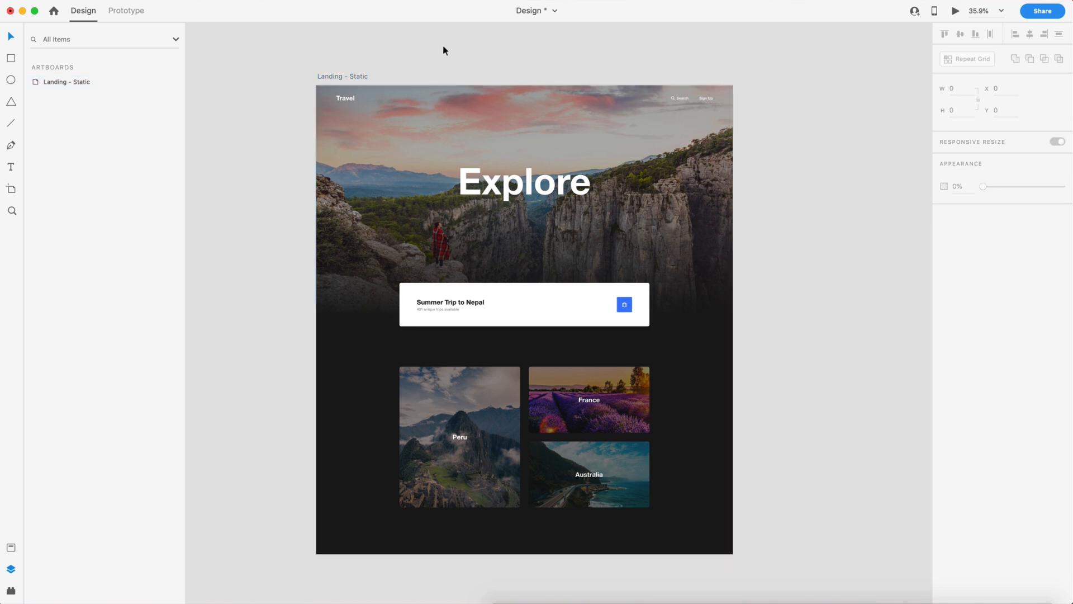
# - Add a Web 1920 artboard beside Landing - Static and paste the masked mountain image group into it
pyautogui.scroll(-3, 472, 51)
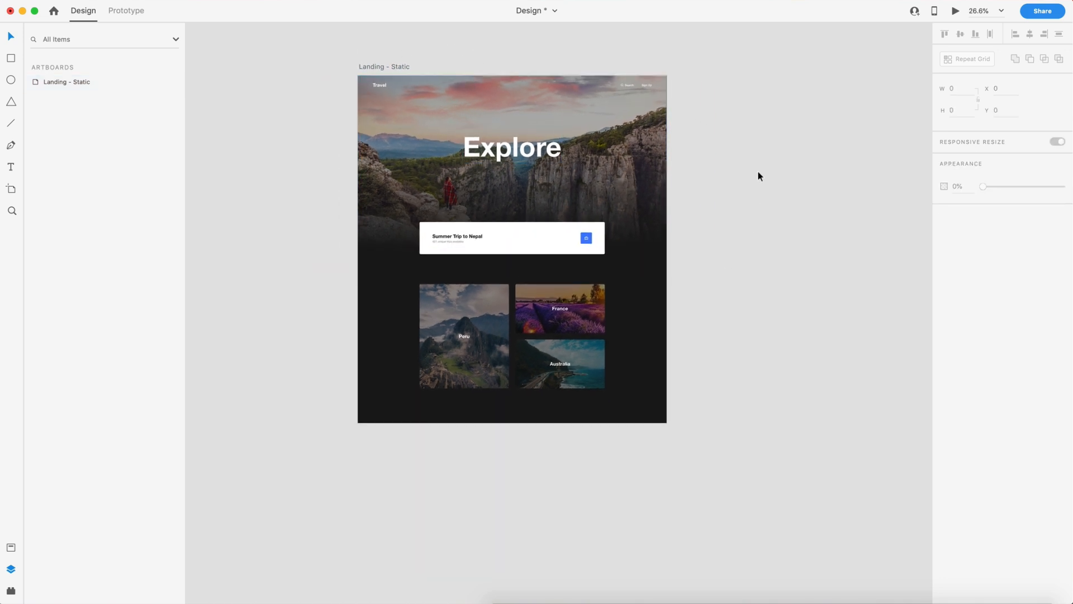
pyautogui.hscroll(5, 707, 135)
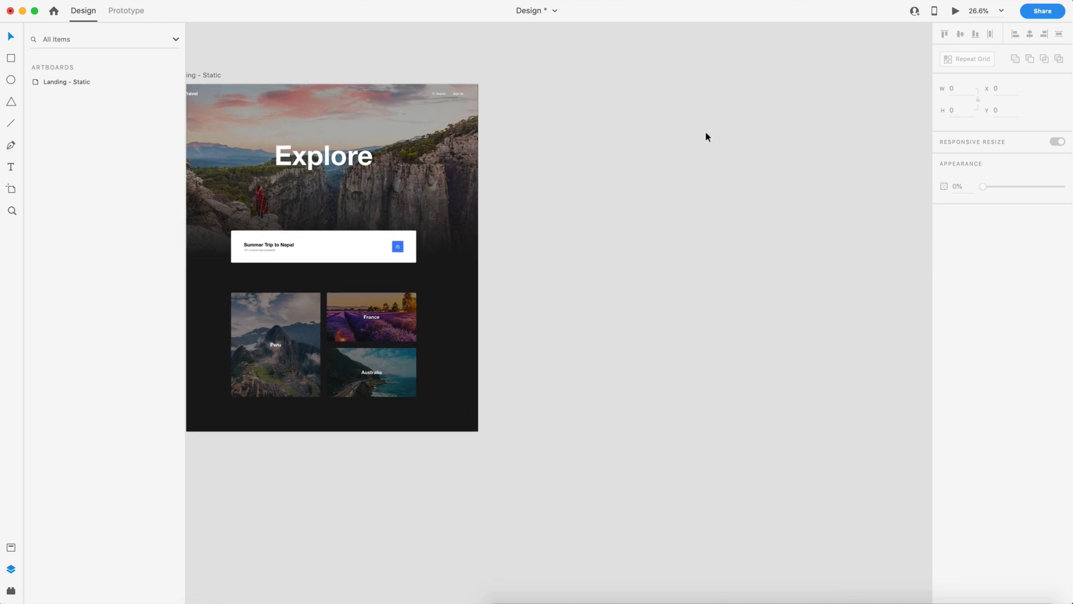
pyautogui.press('a')
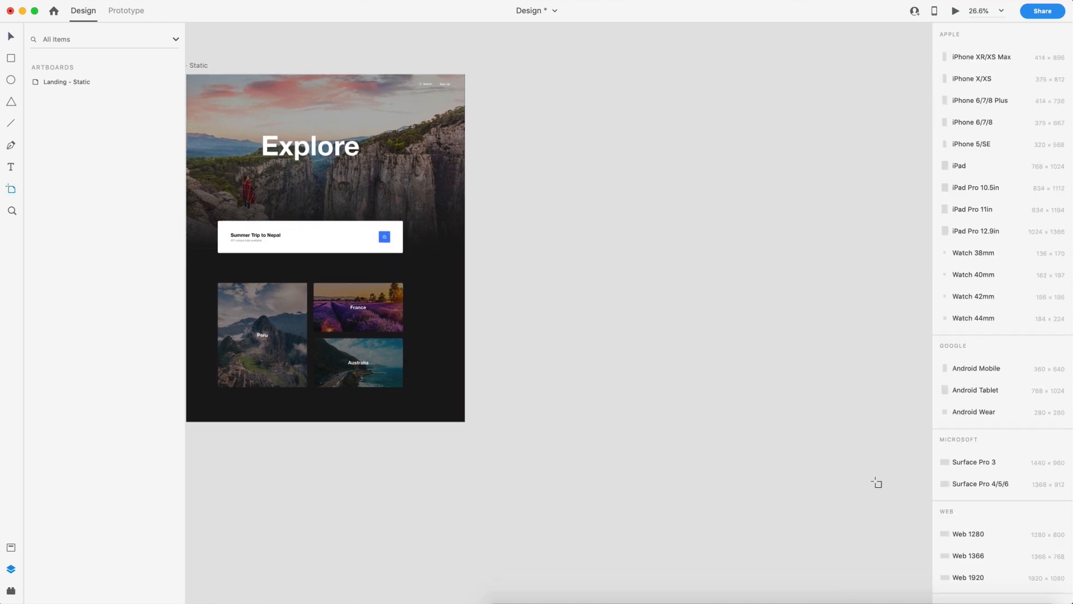
pyautogui.click(961, 576)
pyautogui.press('v')
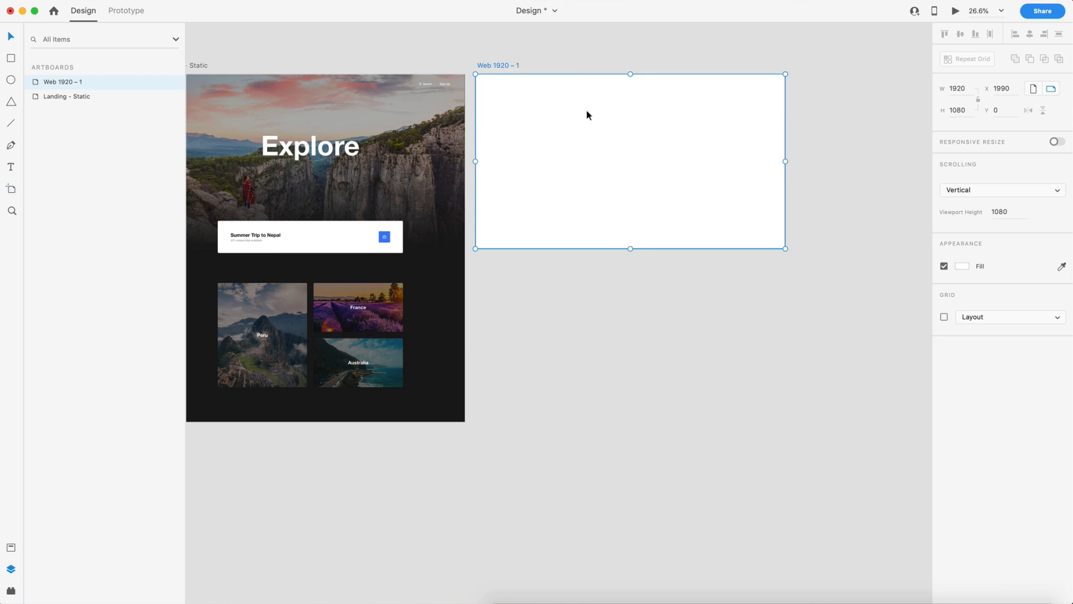
pyautogui.press('super+v')
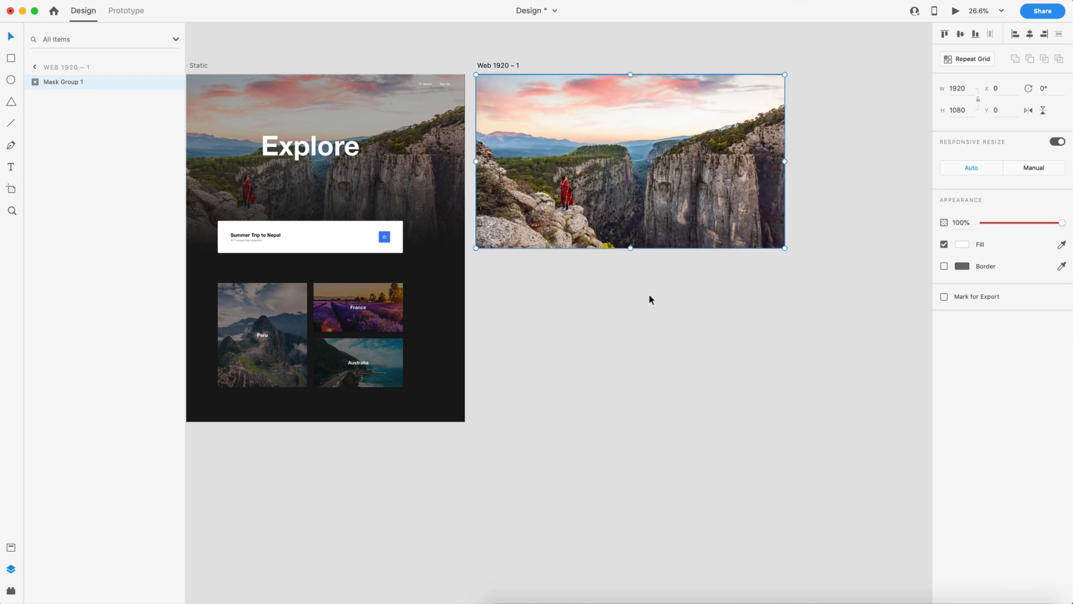
# - Move the new Web 1920 artboard farther away from Landing - Static and rename it as "Start"
pyautogui.moveTo(638, 167); pyautogui.dragTo(635, 156)
pyautogui.moveTo(491, 65); pyautogui.dragTo(584, 71)
pyautogui.click(524, 92)
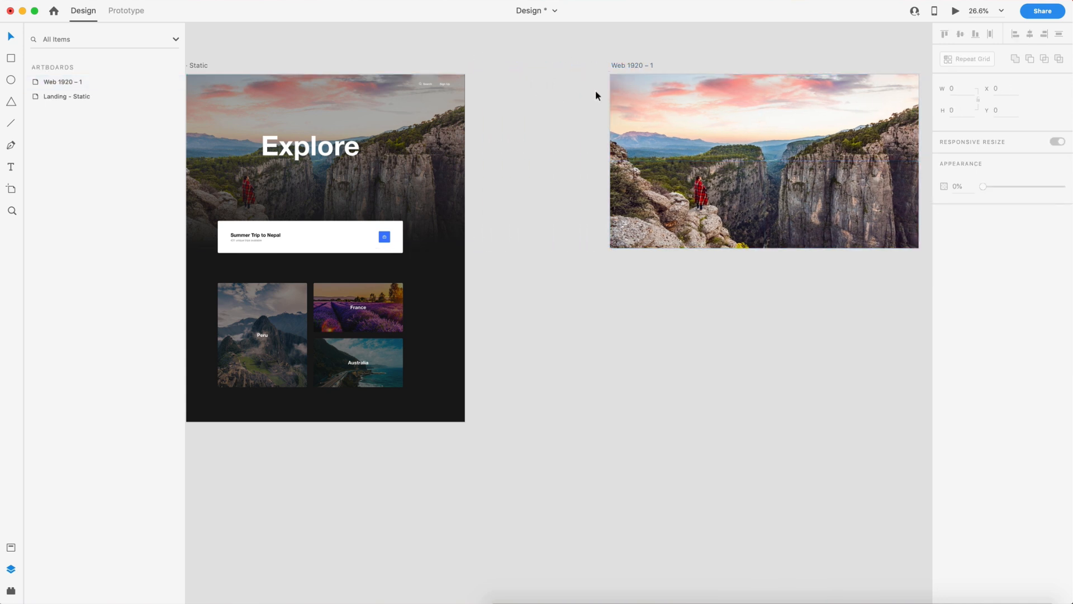
pyautogui.hscroll(3, 590, 93)
pyautogui.scroll(4, 594, 92)
pyautogui.doubleClick(422, 91)
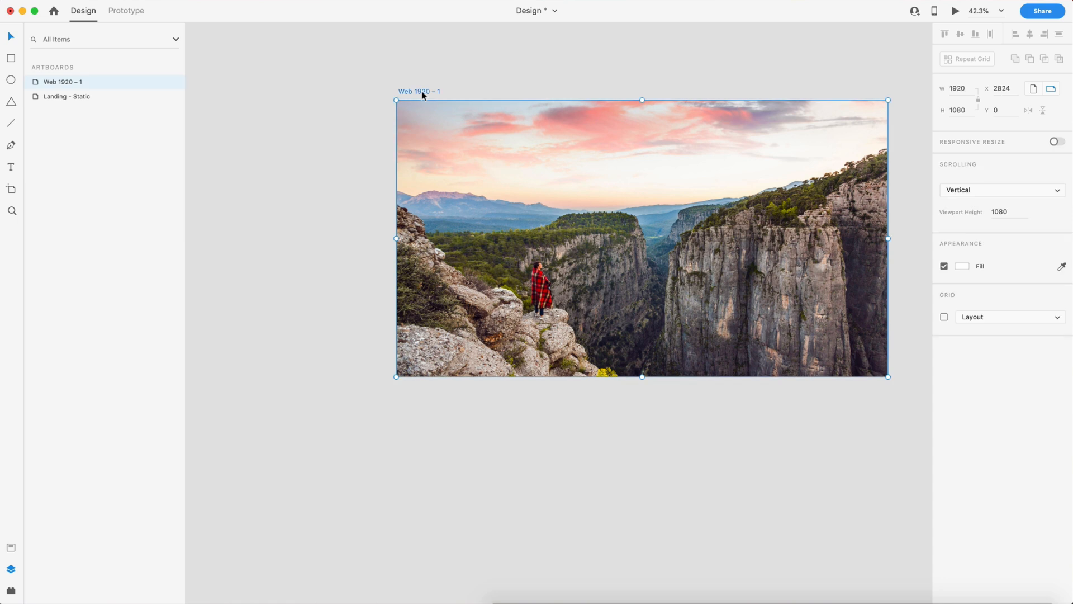
pyautogui.write('Start')
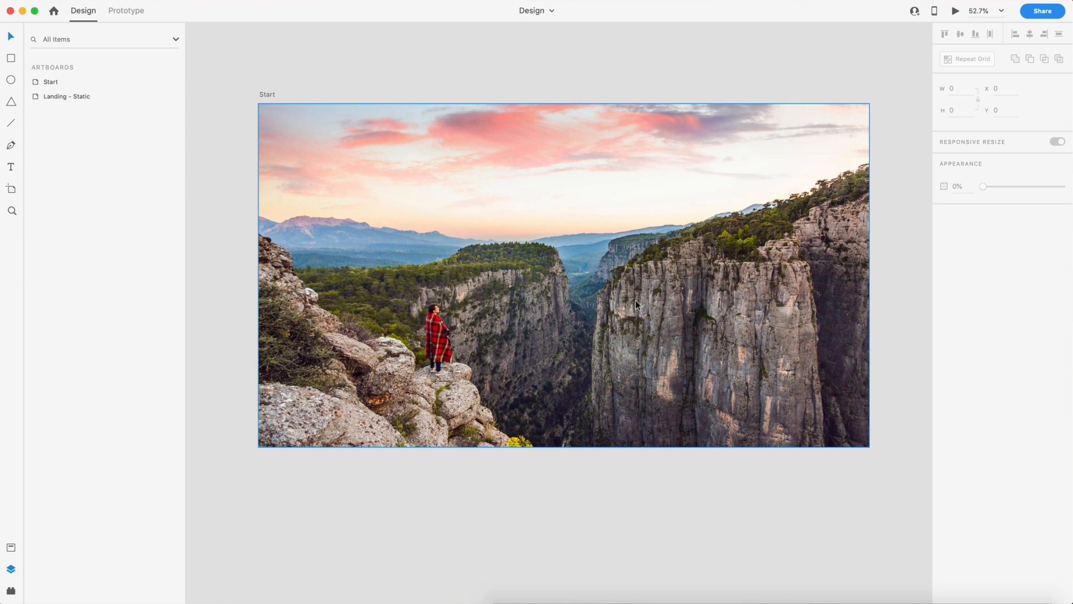
# - Compare the Landing - Static design with the layered mountain image in the Start artboard
pyautogui.scroll(-5, 636, 300)
pyautogui.hscroll(-4, 635, 301)
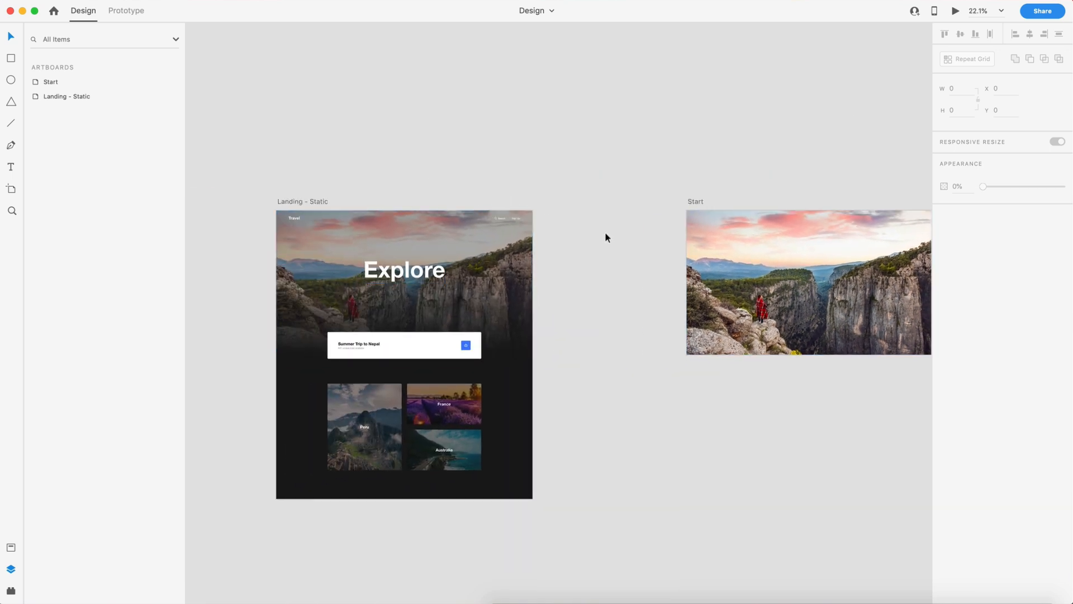
pyautogui.hscroll(4, 632, 228)
pyautogui.scroll(5, 705, 317)
pyautogui.hscroll(2, 716, 311)
pyautogui.scroll(3, 717, 300)
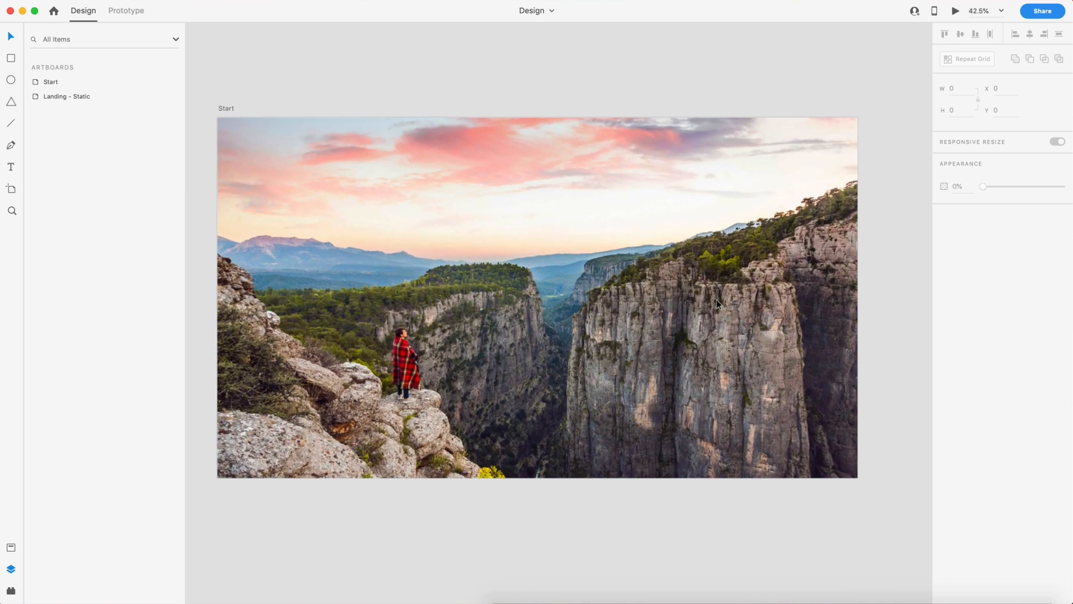
pyautogui.hscroll(-2, 716, 300)
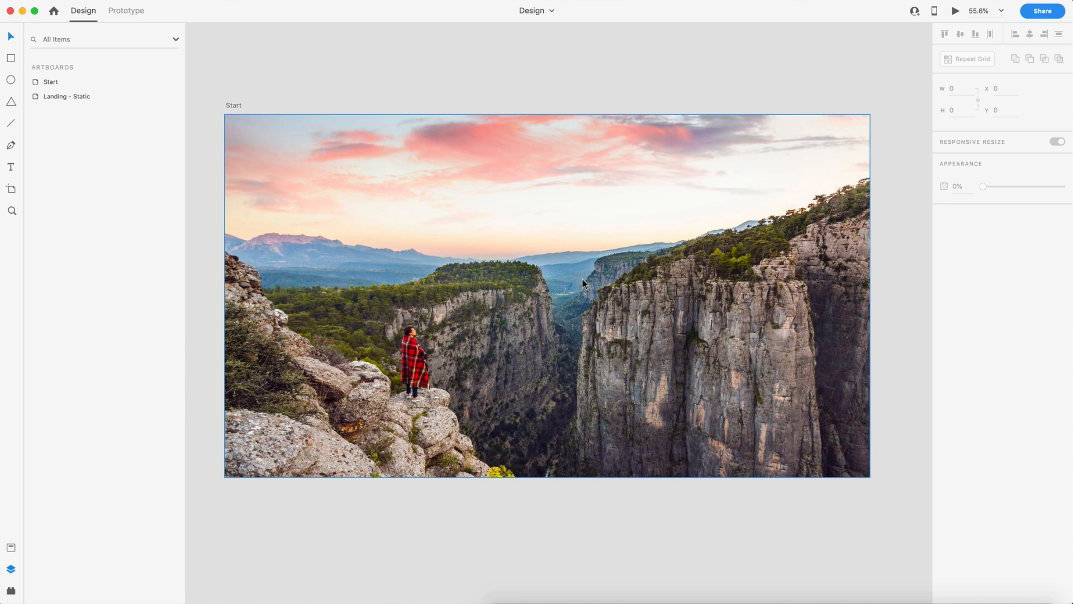
# - Ungroup the mask group in the Start artboard and move its white rectangle onto the pasteboard below the artboard
pyautogui.doubleClick(495, 283)
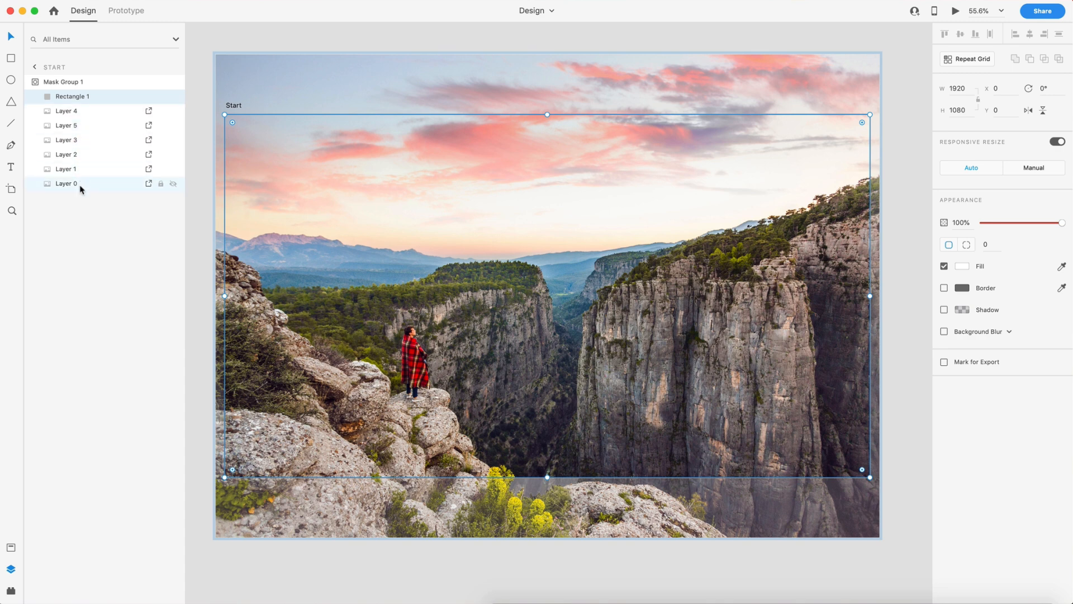
pyautogui.click(312, 100)
pyautogui.click(337, 196)
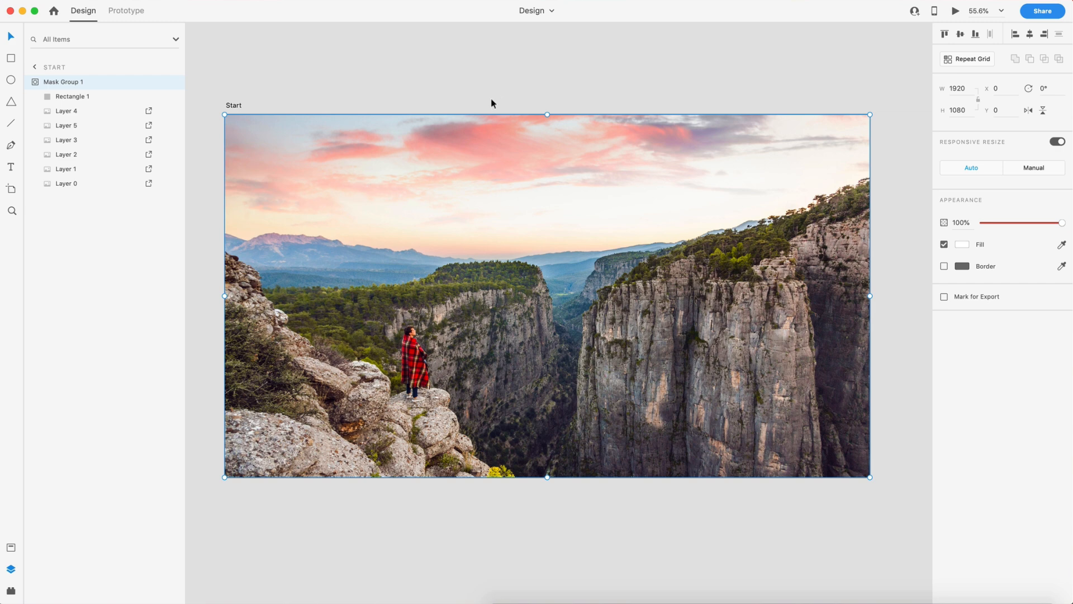
pyautogui.press('shift+super+g')
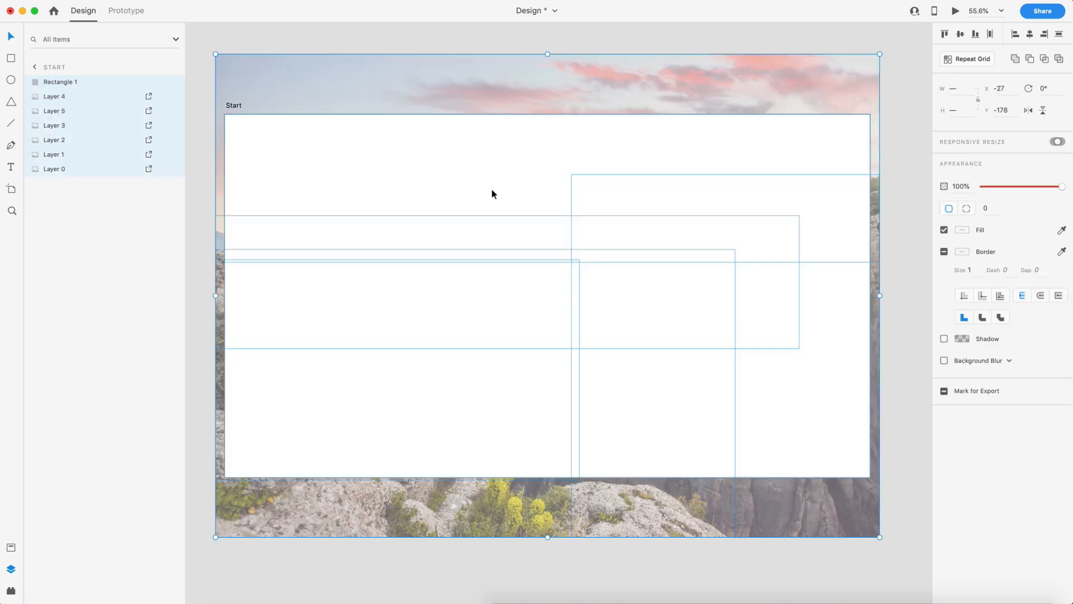
pyautogui.scroll(-5, 827, 236)
pyautogui.click(826, 241)
pyautogui.moveTo(652, 256); pyautogui.dragTo(638, 468)
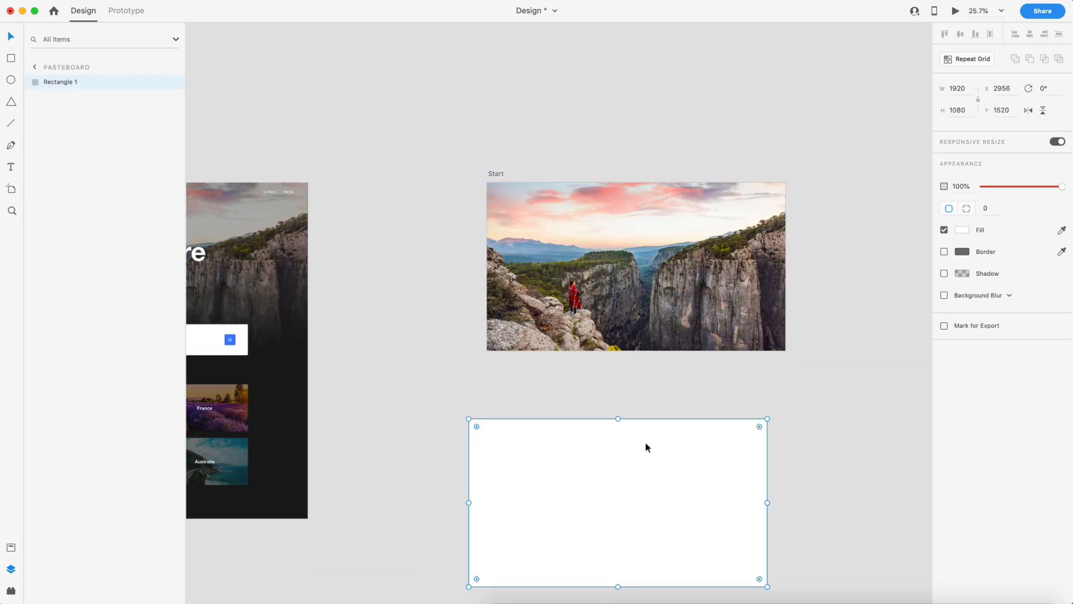
# - Move Layer 5 above Layer 4 in the Start artboard's layer order
pyautogui.scroll(2, 646, 242)
pyautogui.scroll(5, 649, 238)
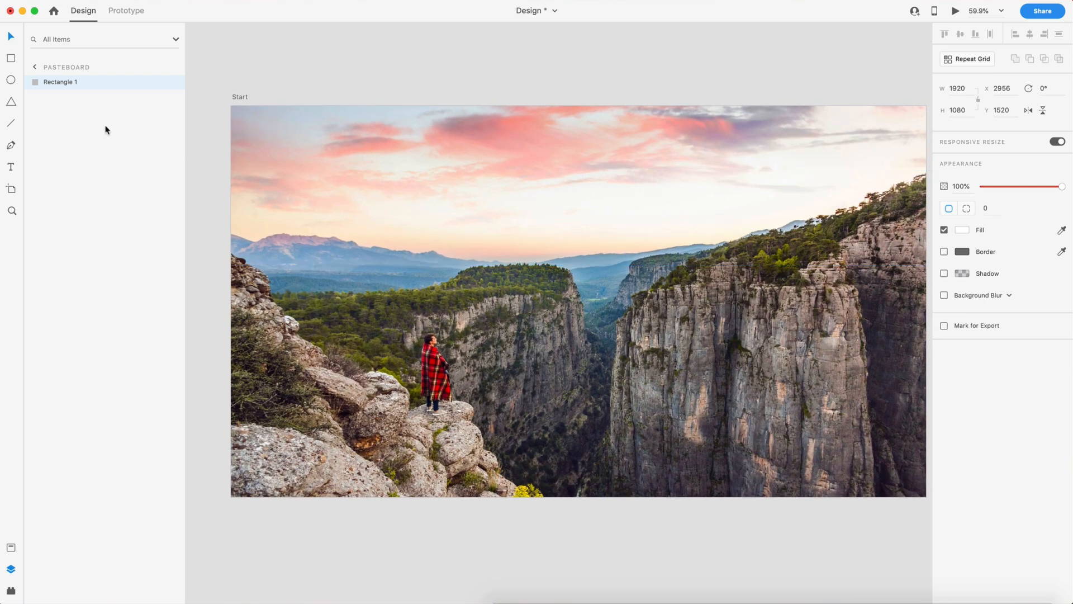
pyautogui.click(35, 66)
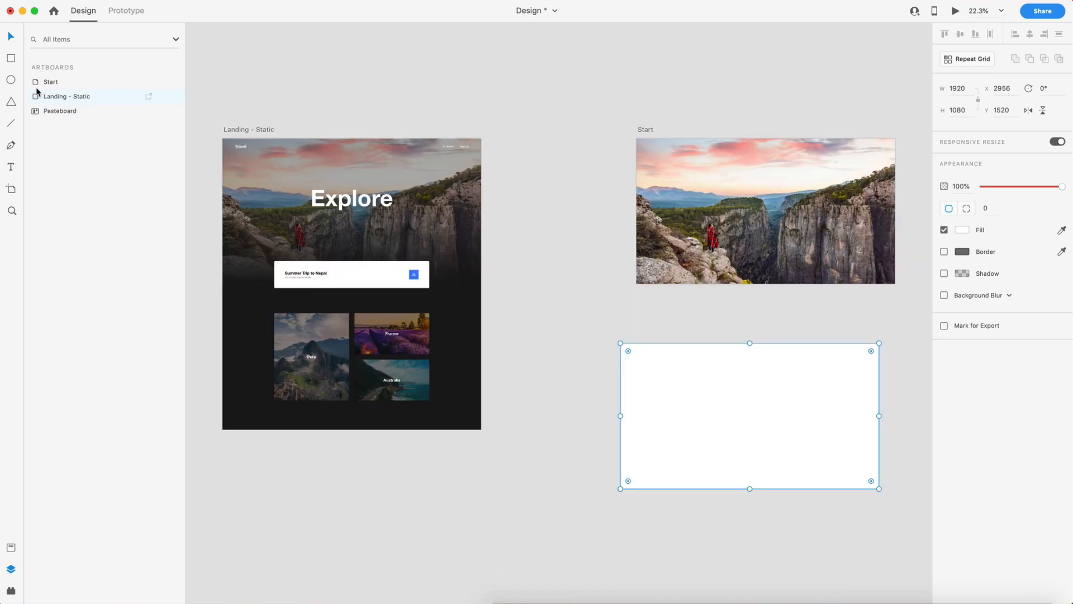
pyautogui.click(34, 83)
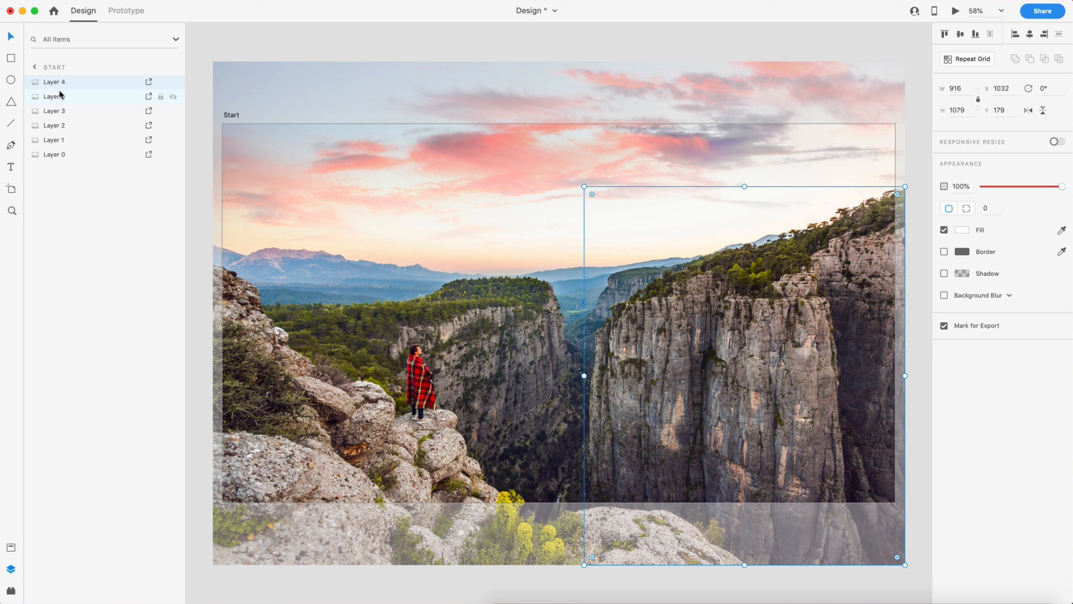
pyautogui.moveTo(55, 94); pyautogui.dragTo(54, 77)
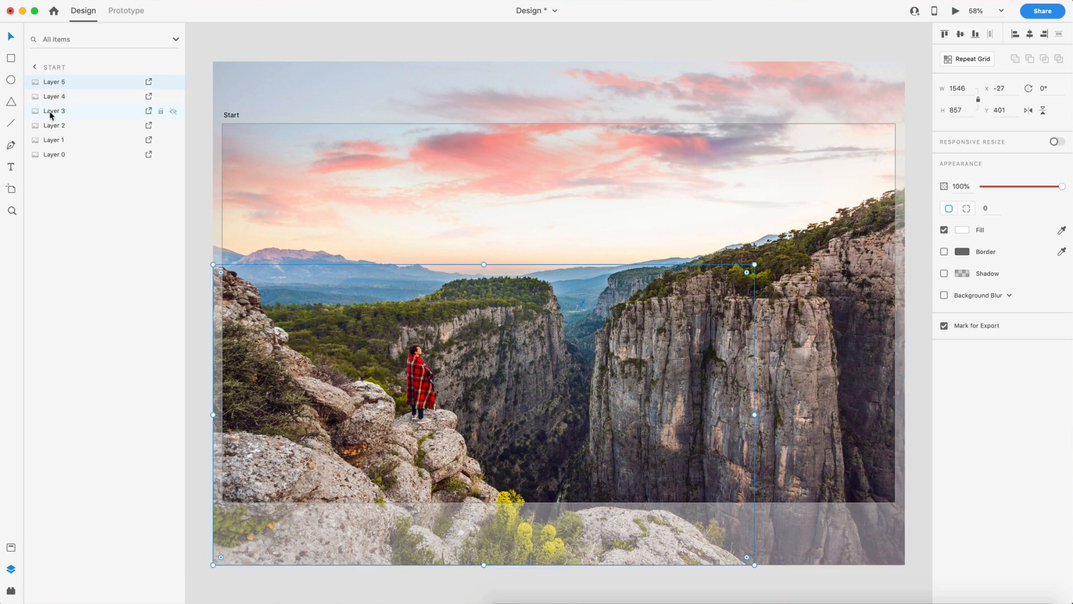
pyautogui.click(203, 53)
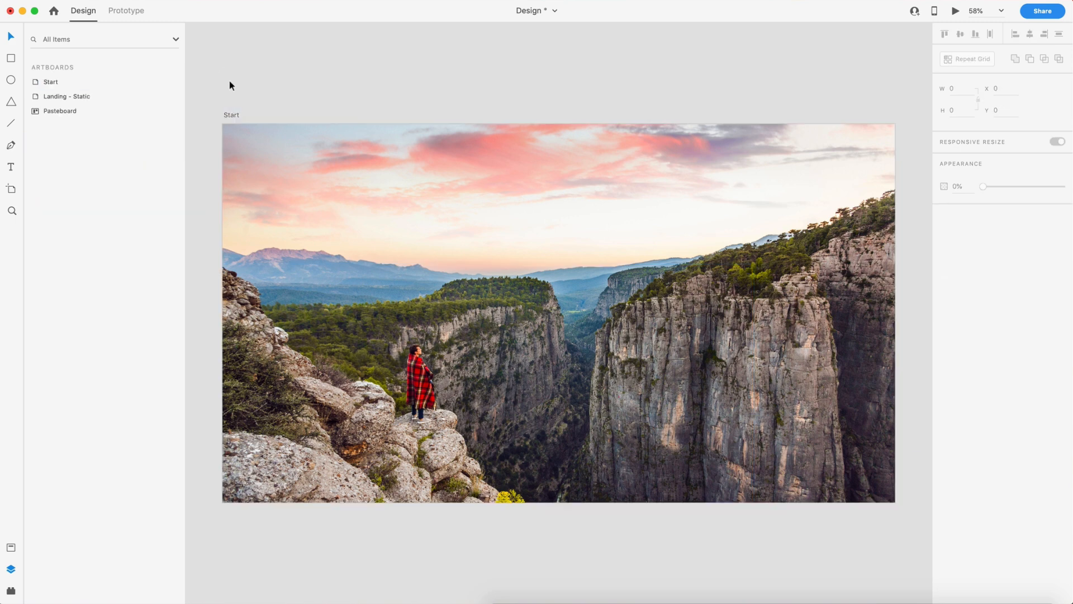
# - Align the white rectangle over the Start artboard and mask all the image layers with it
pyautogui.scroll(-5, 250, 107)
pyautogui.moveTo(390, 394); pyautogui.dragTo(403, 170)
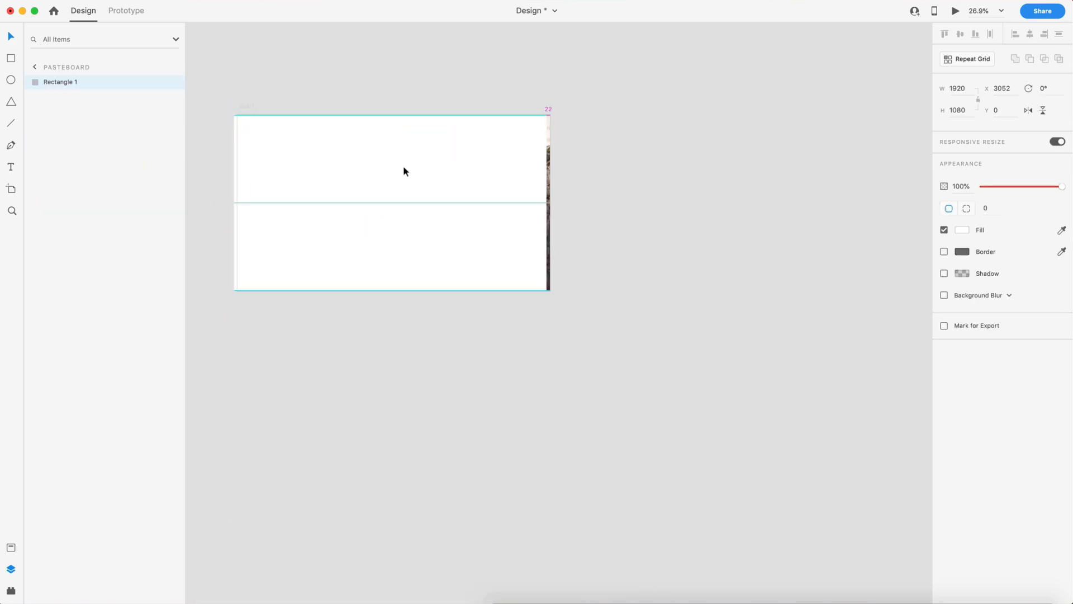
pyautogui.click(609, 317)
pyautogui.moveTo(676, 356); pyautogui.dragTo(237, 73)
pyautogui.press('super+shift+m')
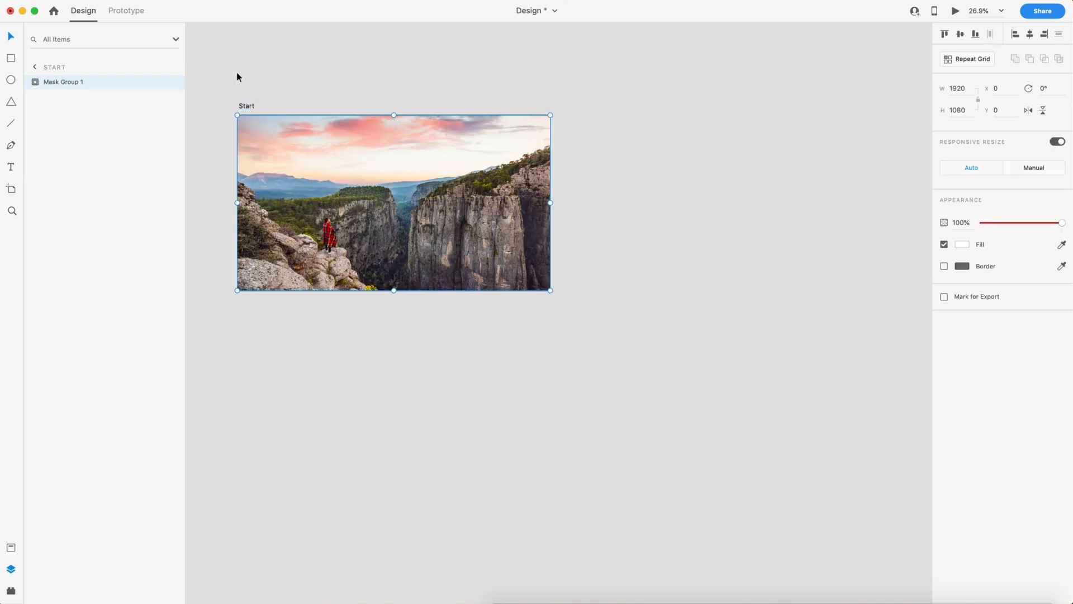
pyautogui.hscroll(-2, 236, 72)
pyautogui.click(743, 82)
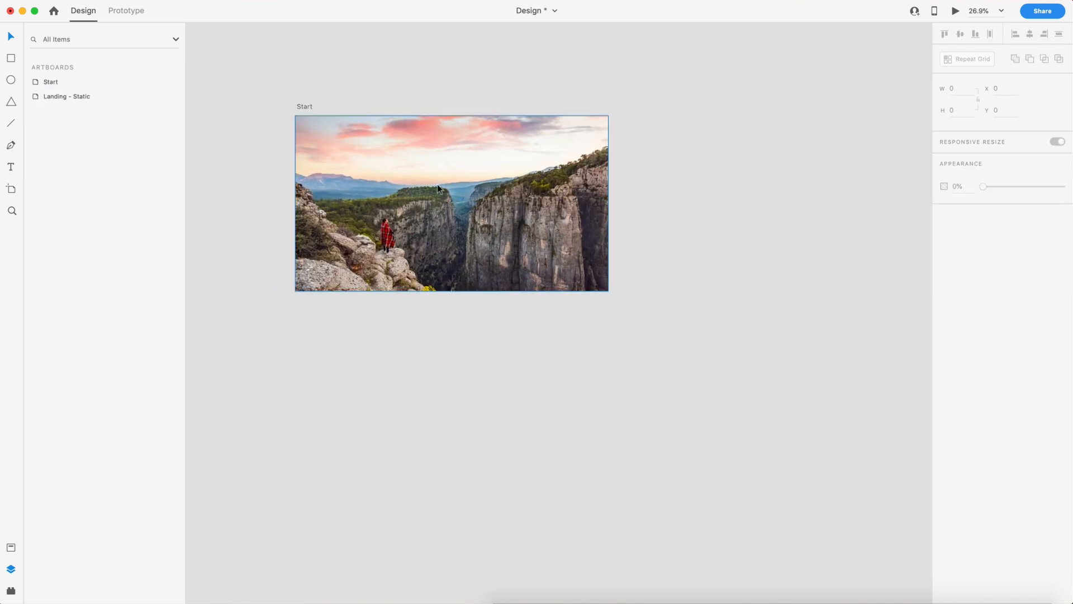
# - Inspect the layers inside the Start artboard's mask group
pyautogui.scroll(4, 442, 177)
pyautogui.hscroll(-2, 442, 177)
pyautogui.click(543, 177)
pyautogui.doubleClick(543, 177)
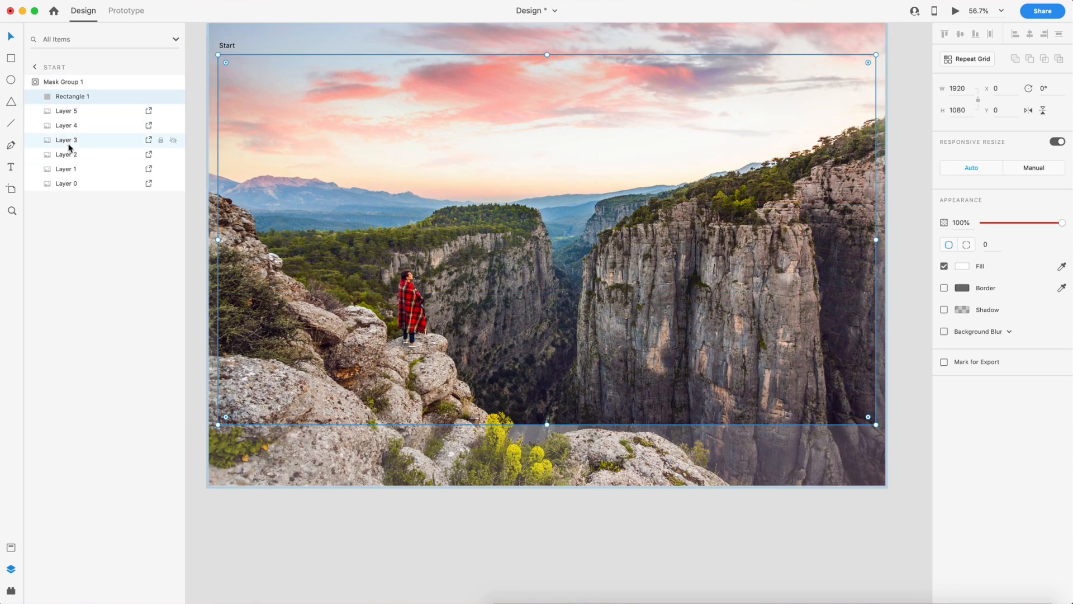
pyautogui.click(395, 527)
pyautogui.scroll(-3, 395, 528)
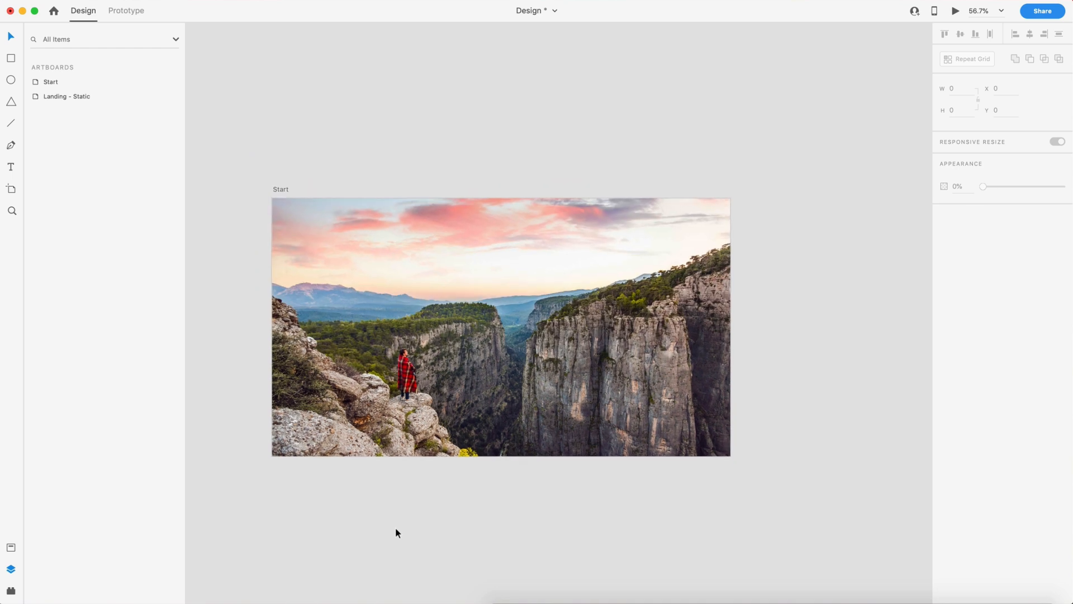
# - Duplicate the Start artboard and rename the copy as "End"
pyautogui.click(290, 214)
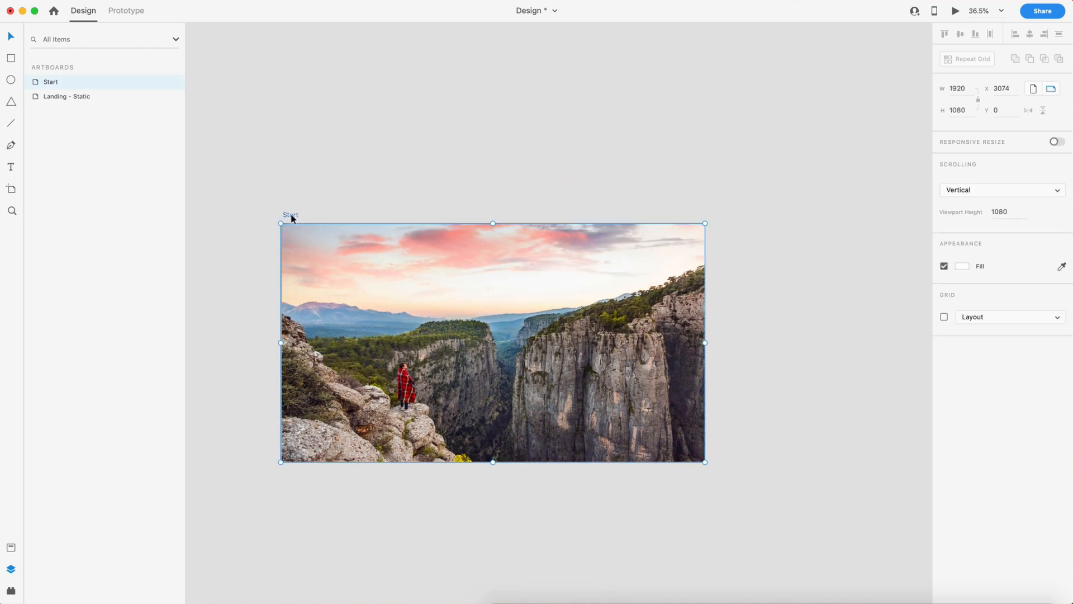
pyautogui.press('super+d')
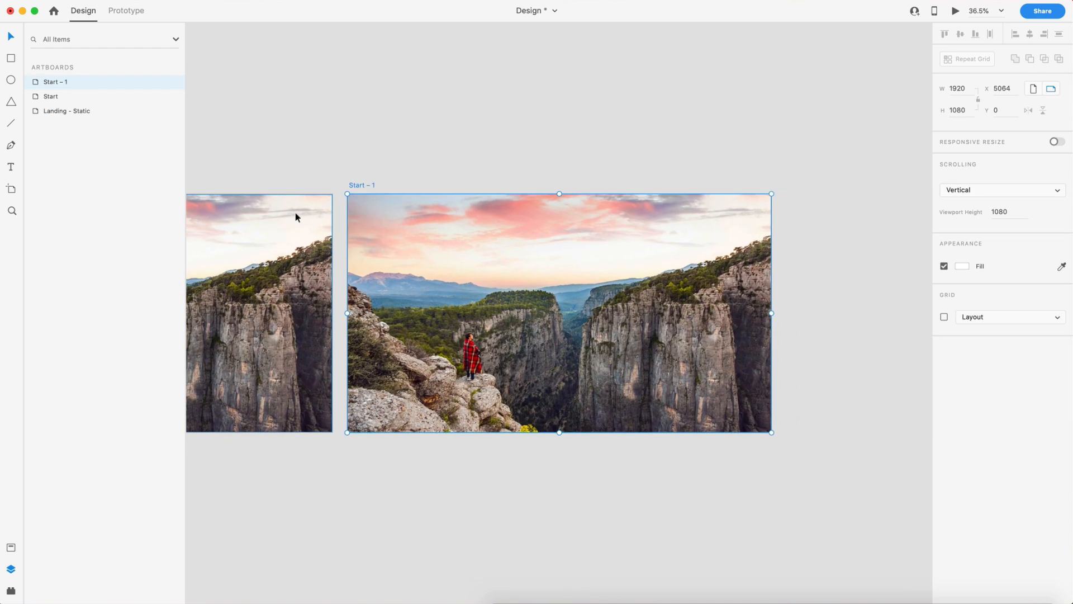
pyautogui.doubleClick(365, 185)
pyautogui.write('End')
pyautogui.press('Return')
pyautogui.click(514, 98)
pyautogui.hscroll(-5, 528, 102)
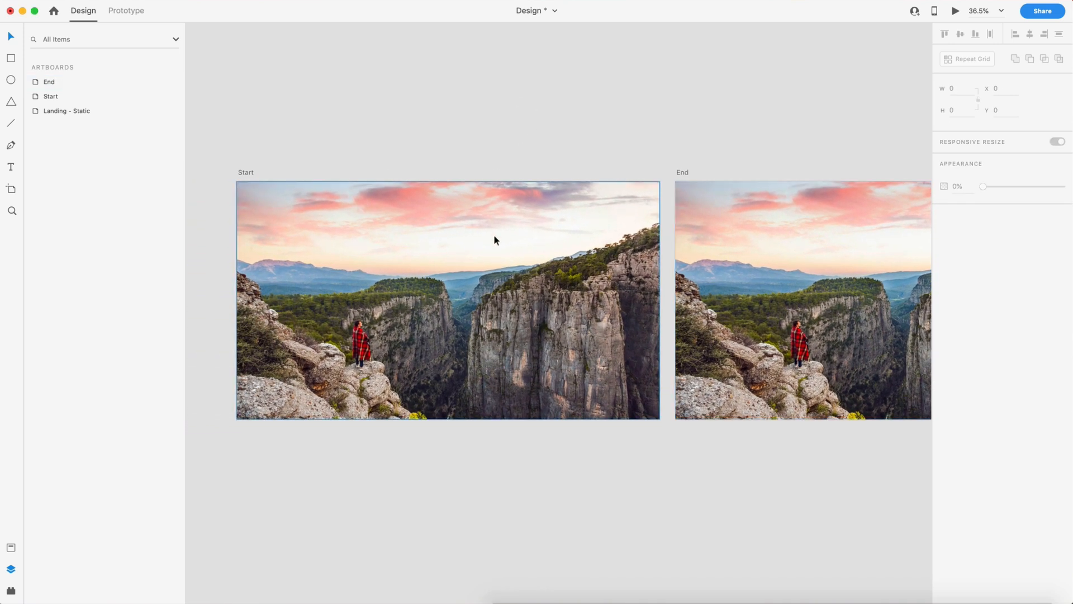
# - Move Layers 5 to 0 inside the End artboard's mask group straight down to Y -31, leaving the mask rectangle in place
pyautogui.hscroll(5, 515, 225)
pyautogui.scroll(5, 691, 292)
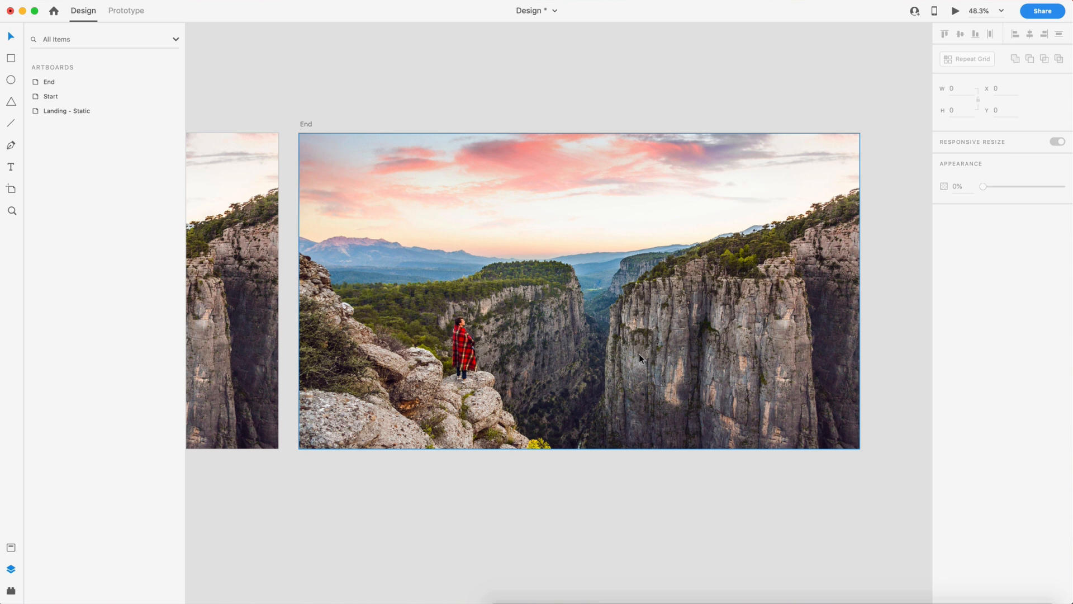
pyautogui.click(592, 406)
pyautogui.moveTo(592, 394)
pyautogui.mouseDown()
pyautogui.moveTo(594, 106)
pyautogui.moveTo(595, 407)
pyautogui.mouseUp()
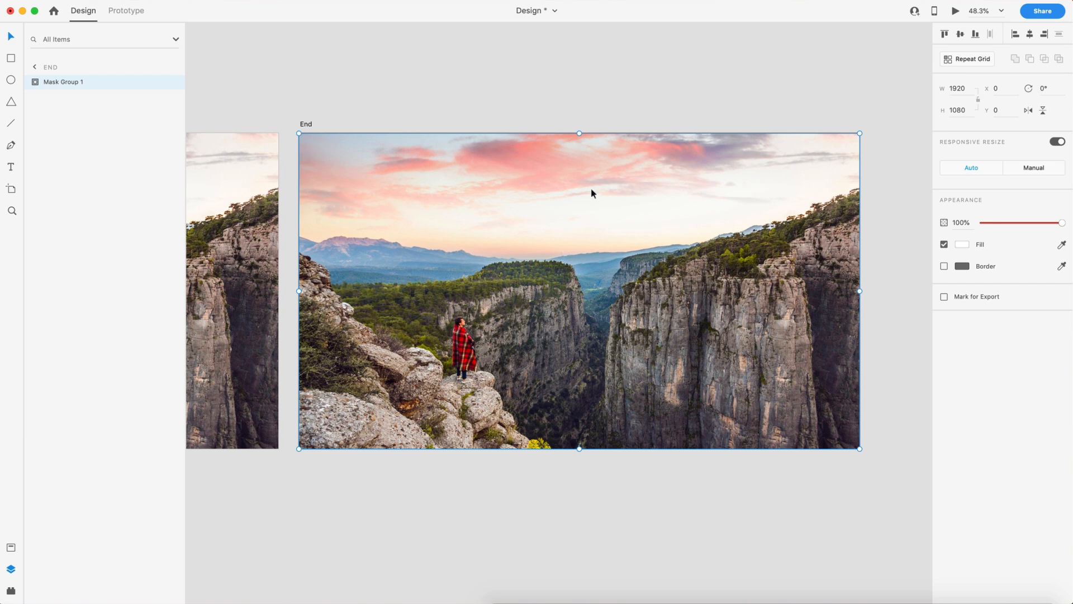
pyautogui.doubleClick(621, 285)
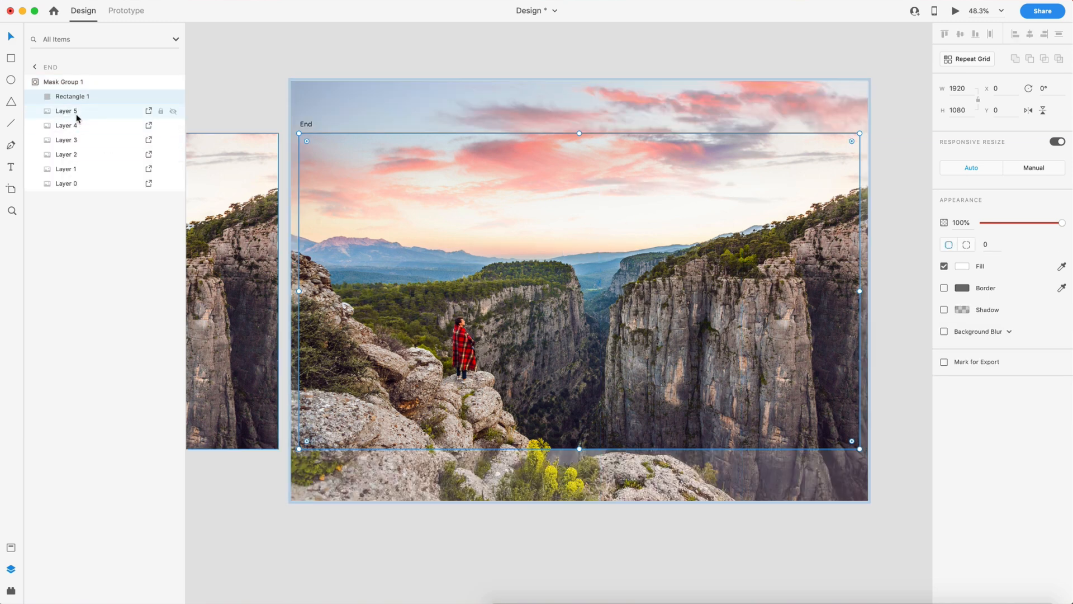
pyautogui.click(60, 112)
pyautogui.keyDown('shift'); pyautogui.click(66, 183); pyautogui.keyUp('shift')
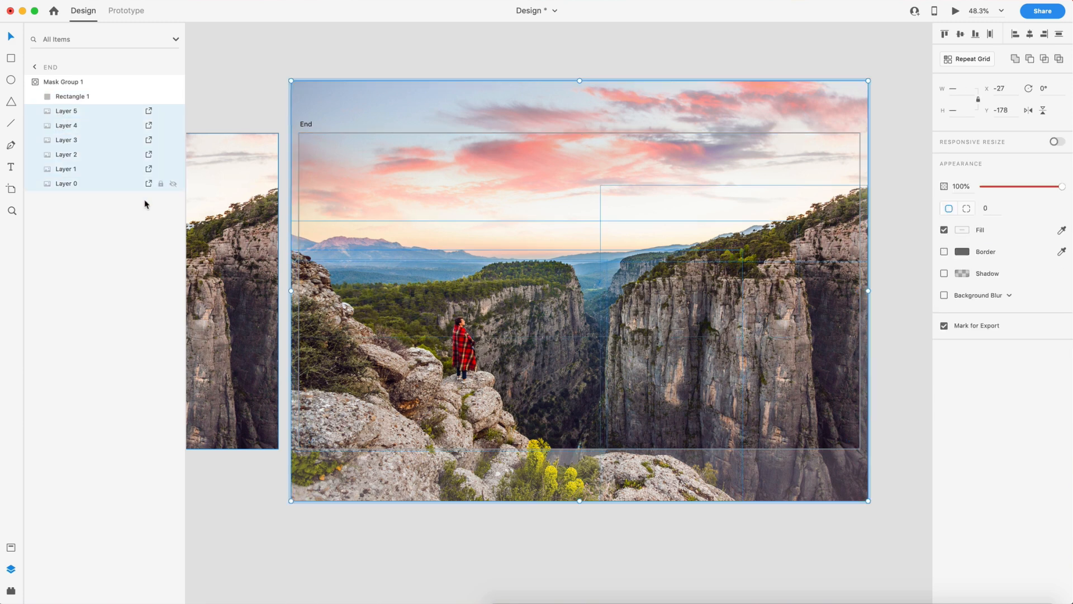
pyautogui.moveTo(657, 160); pyautogui.dragTo(653, 199)
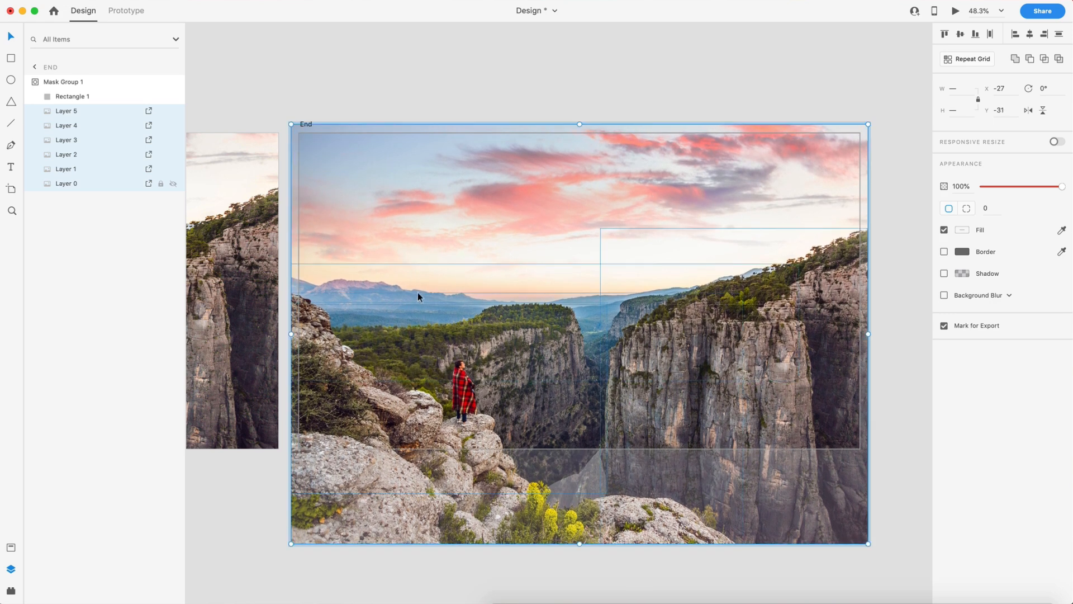
# - Raise the foreground rock layer with the standing person inside the End artboard so more of the rocks and yellow flowers shows
pyautogui.click(891, 275)
pyautogui.doubleClick(480, 295)
pyautogui.click(333, 416)
pyautogui.moveTo(361, 423); pyautogui.dragTo(368, 330)
pyautogui.click(670, 87)
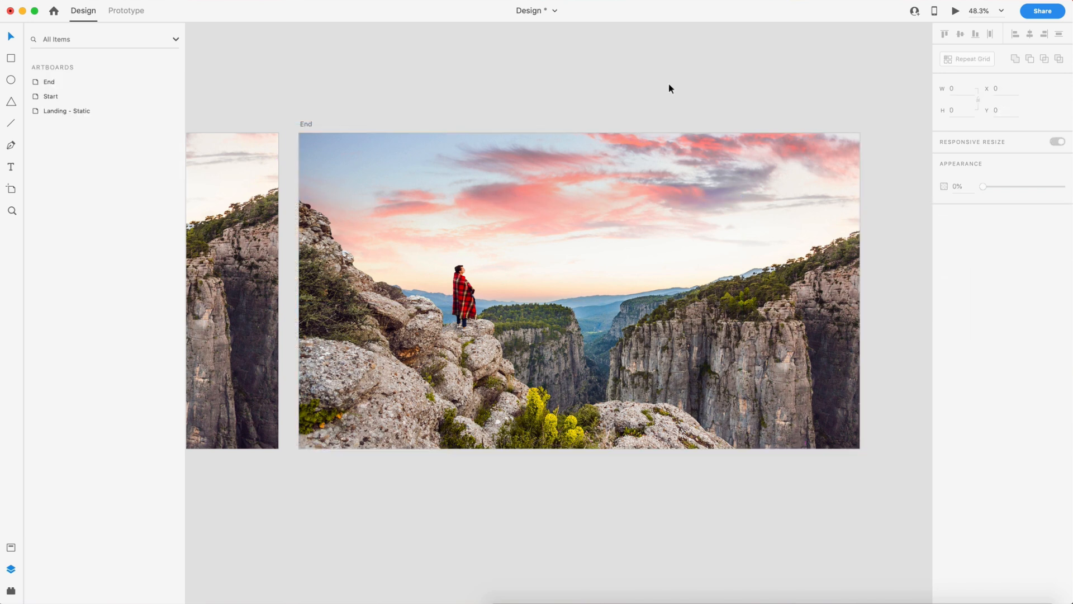
# - Shift Layer 4, the cliff on the right of the End artboard, slightly up to Y 305
pyautogui.click(763, 342)
pyautogui.doubleClick(755, 338)
pyautogui.click(756, 335)
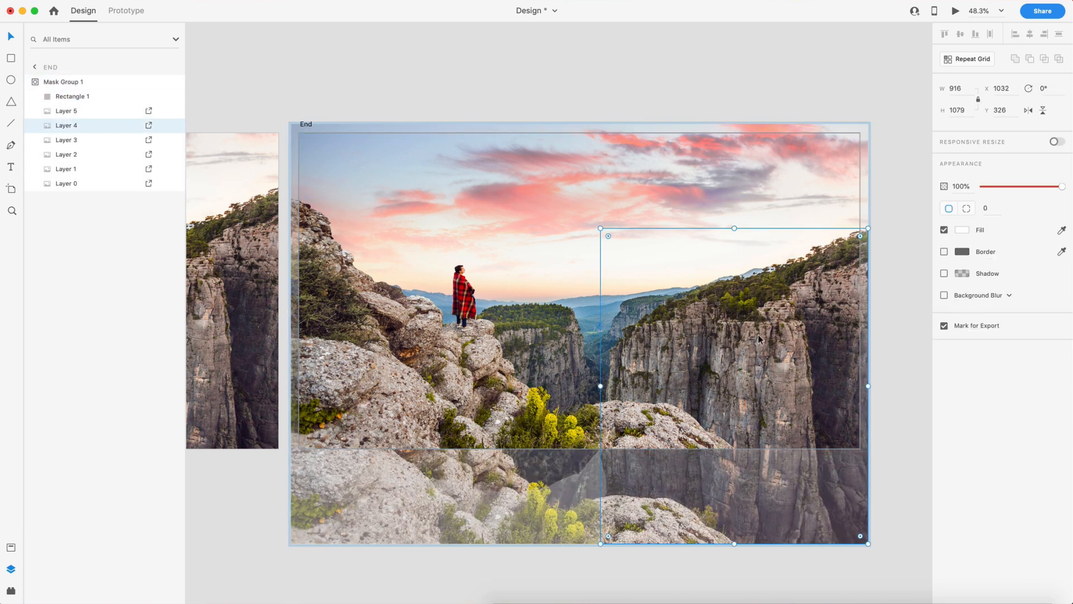
pyautogui.moveTo(782, 348); pyautogui.dragTo(781, 344)
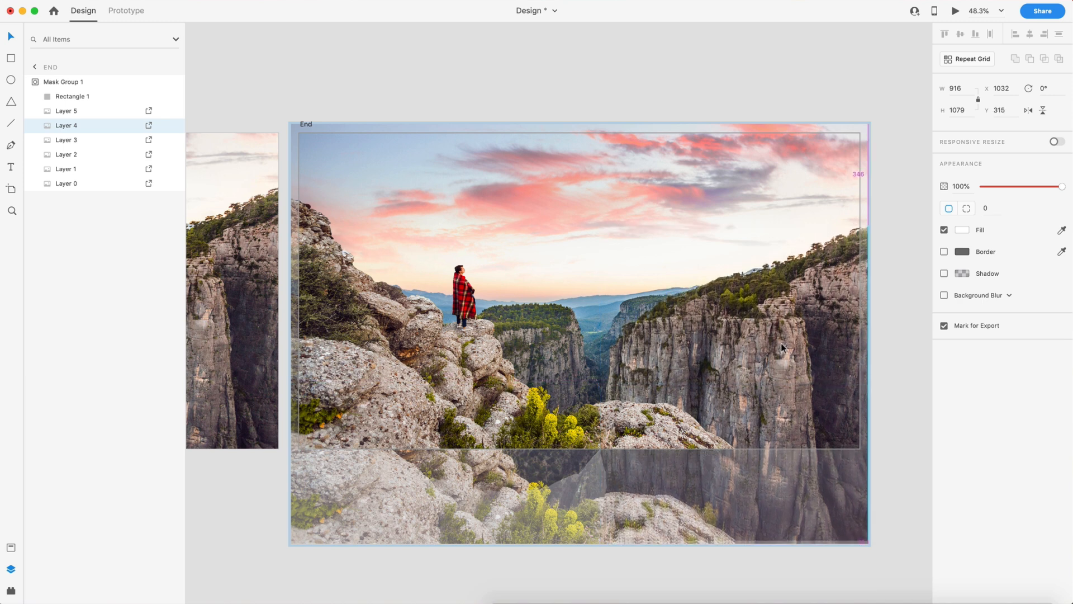
pyautogui.moveTo(782, 347); pyautogui.dragTo(782, 347)
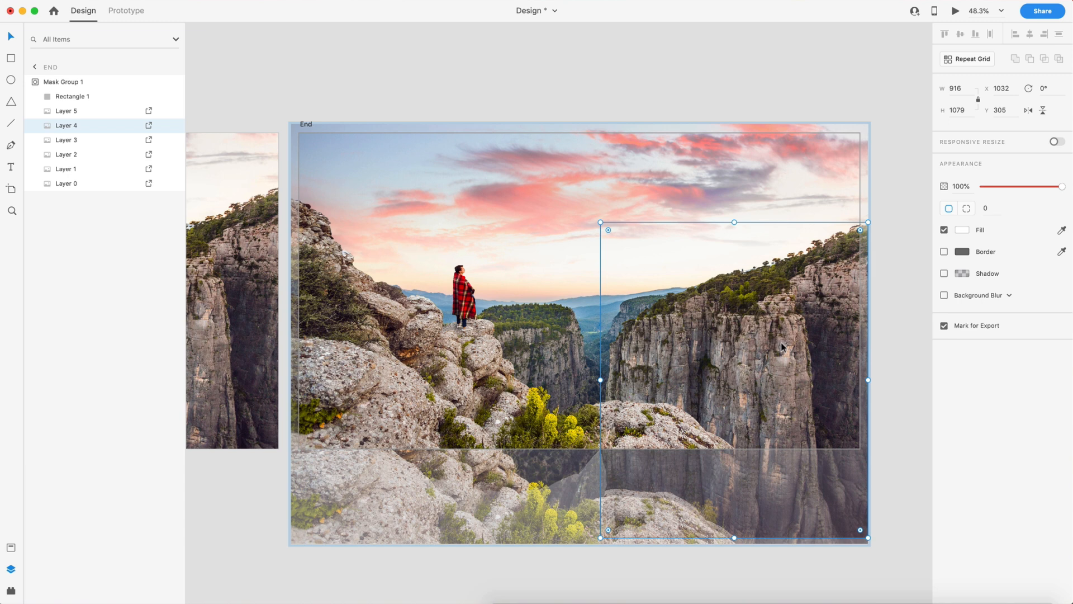
pyautogui.click(609, 98)
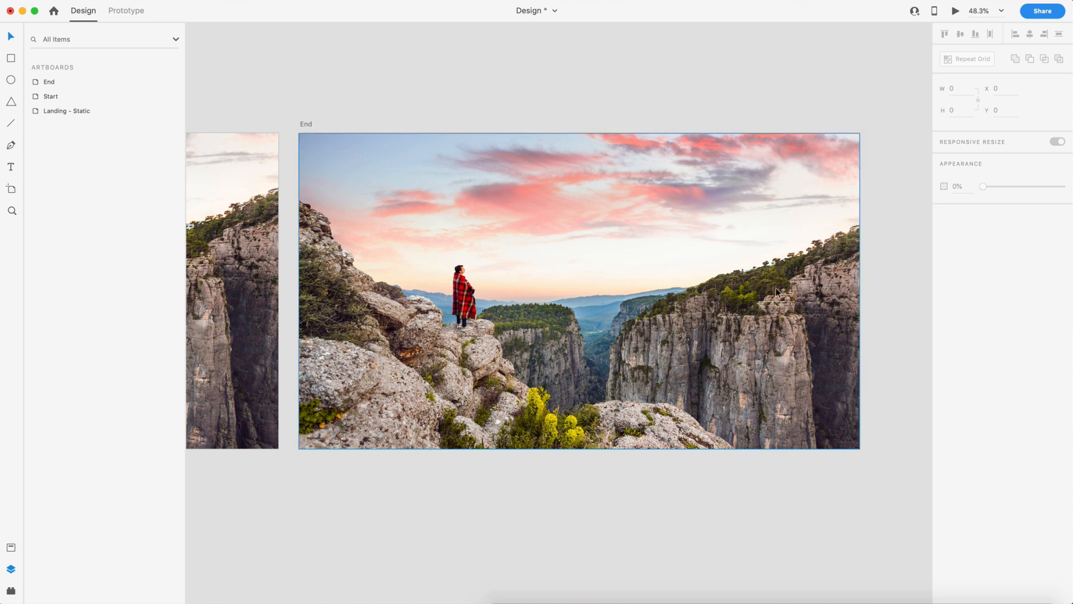
# - Link the Start artboard to End with a Tap interaction in Prototype mode and set its action to Auto-Animate
pyautogui.scroll(-5, 880, 260)
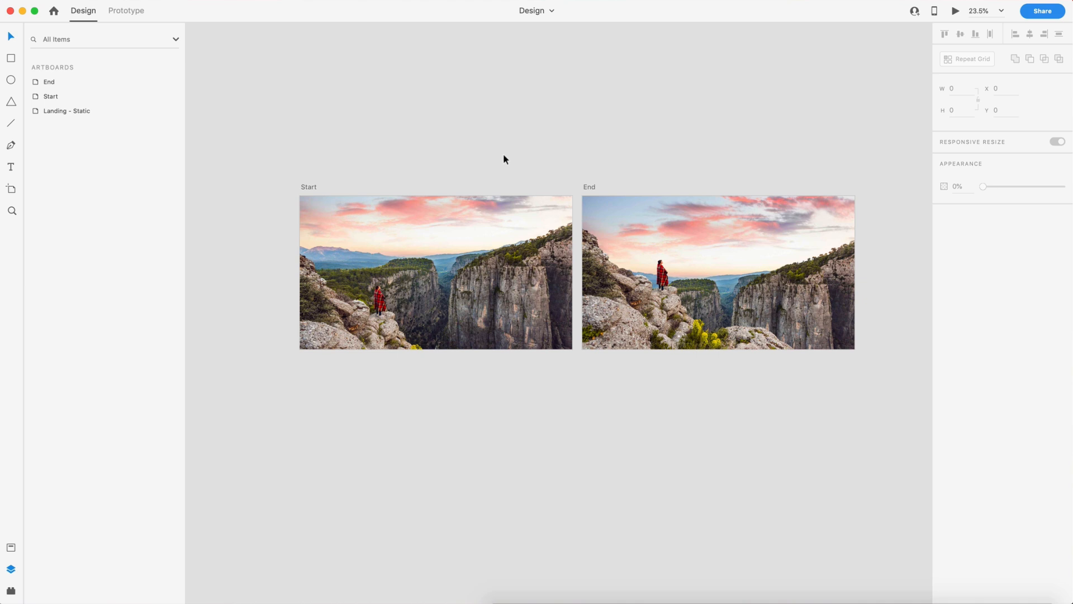
pyautogui.click(125, 11)
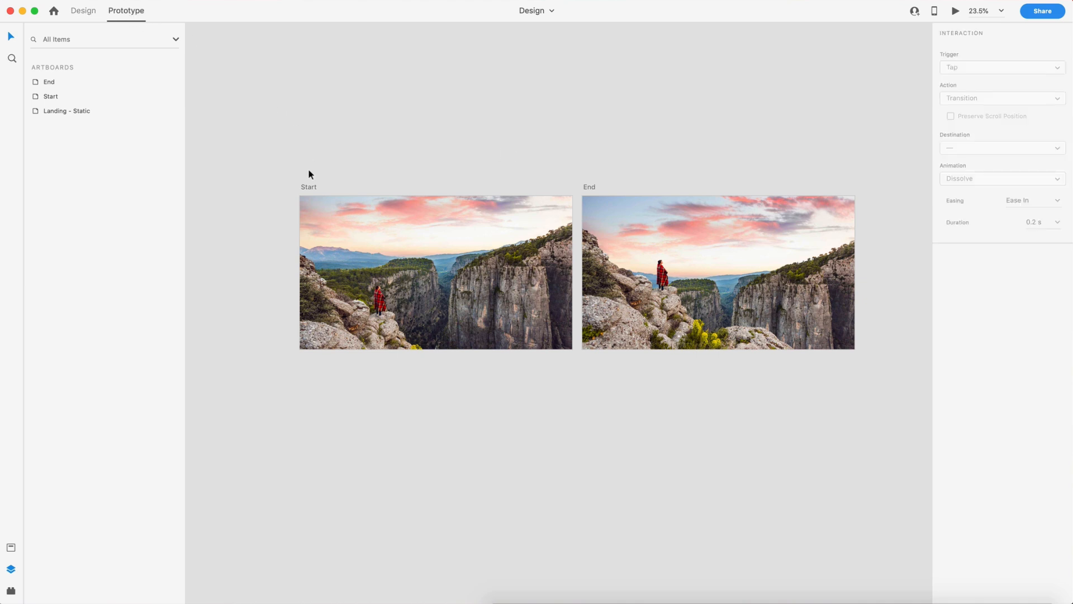
pyautogui.click(309, 185)
pyautogui.moveTo(576, 260); pyautogui.dragTo(615, 253)
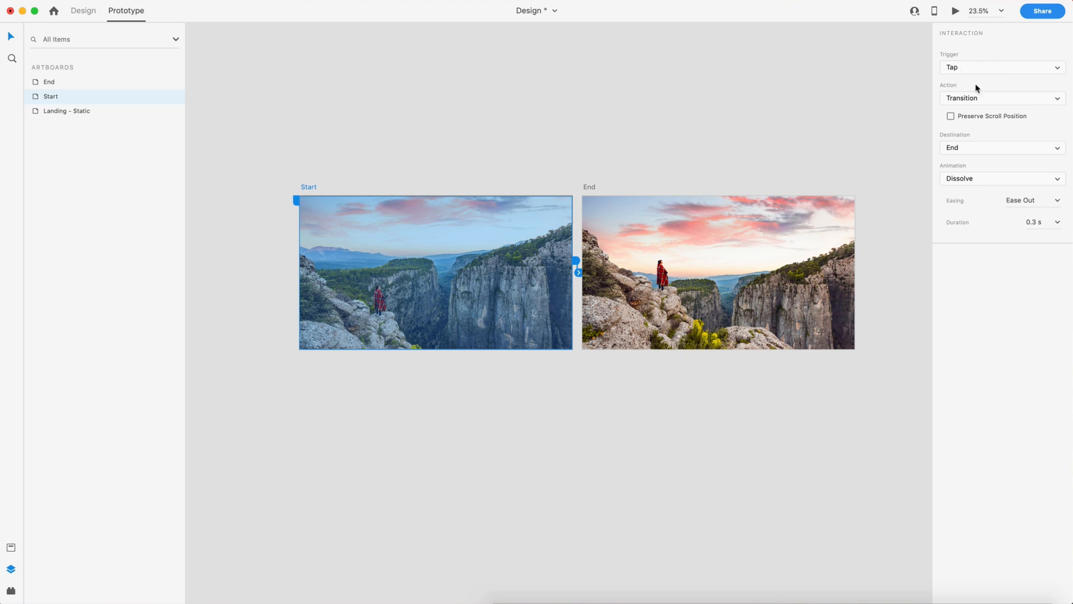
pyautogui.click(961, 100)
pyautogui.click(959, 109)
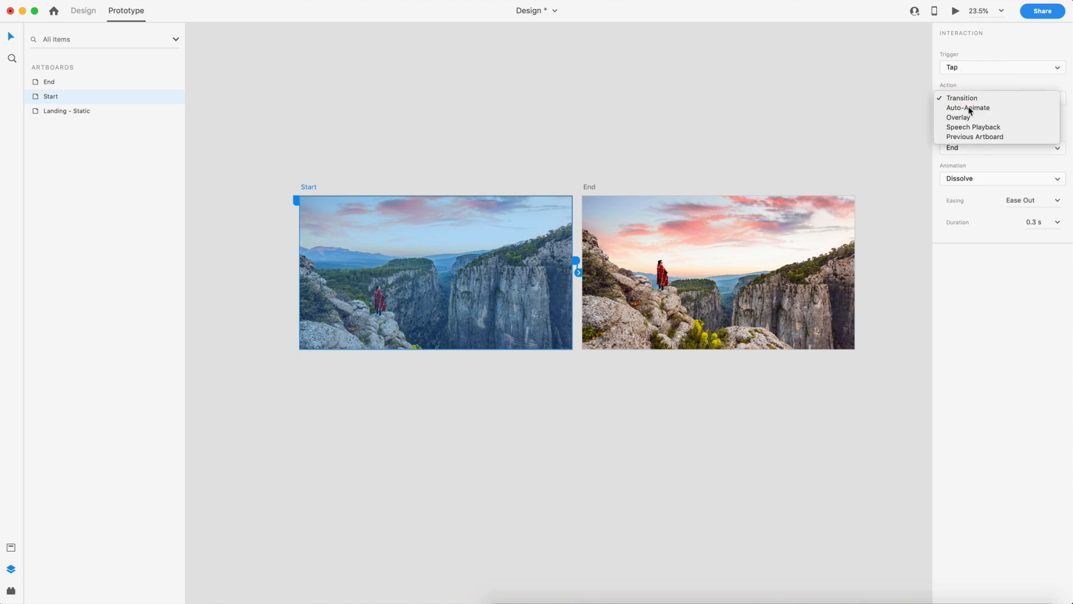
# - Set the Start-to-End transition to Ease In-Out easing with a duration of 3 s
pyautogui.click(1033, 156)
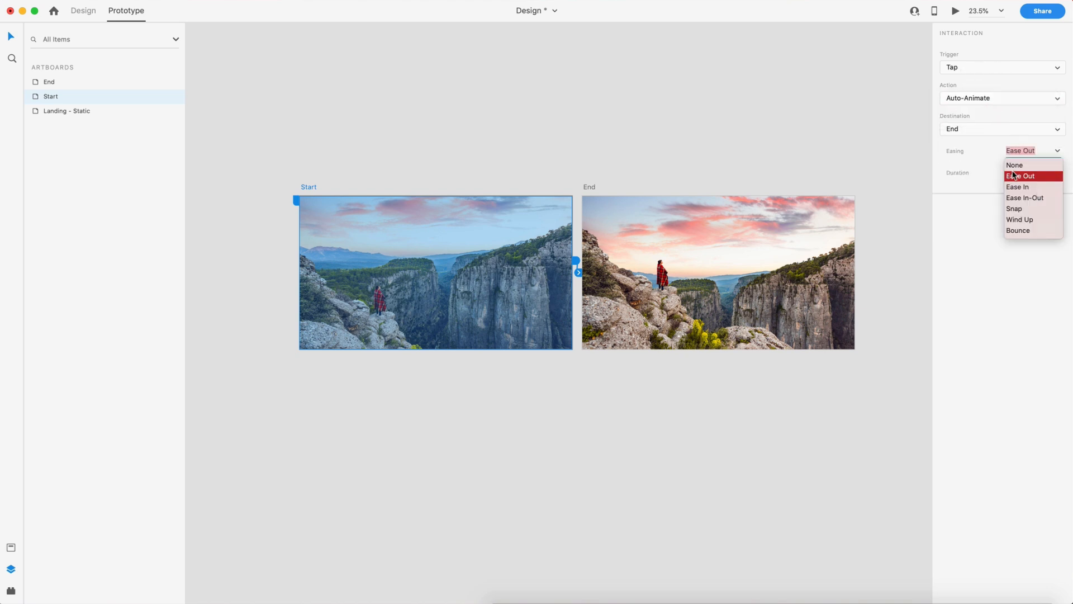
pyautogui.click(1011, 201)
pyautogui.click(1050, 172)
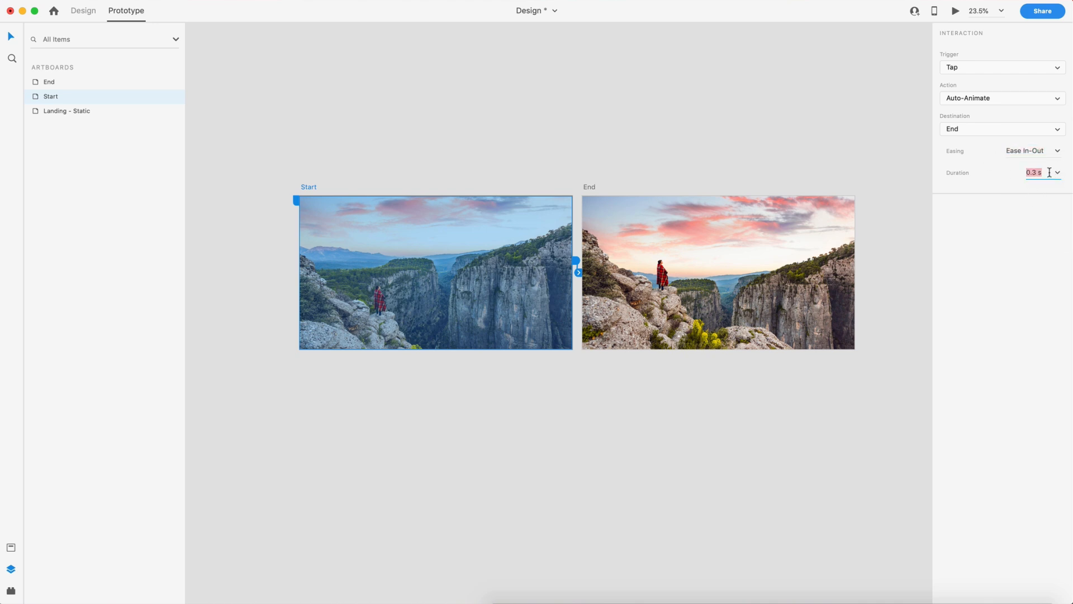
pyautogui.write('3')
pyautogui.press('Return')
pyautogui.click(848, 148)
# - Link the End artboard back to the Start artboard
pyautogui.click(584, 187)
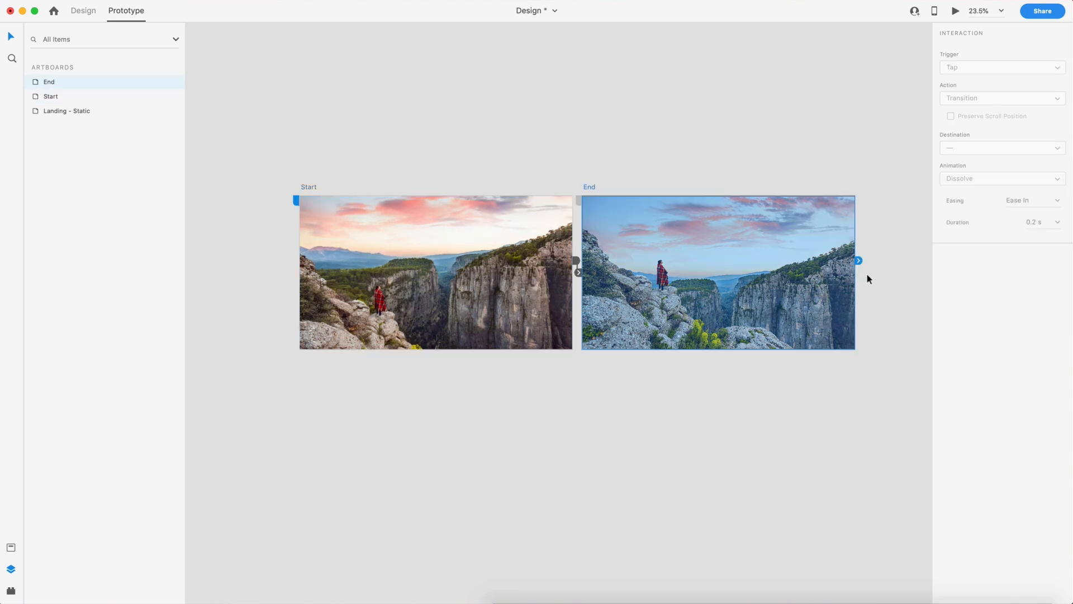
pyautogui.moveTo(859, 260); pyautogui.dragTo(462, 229)
pyautogui.click(643, 124)
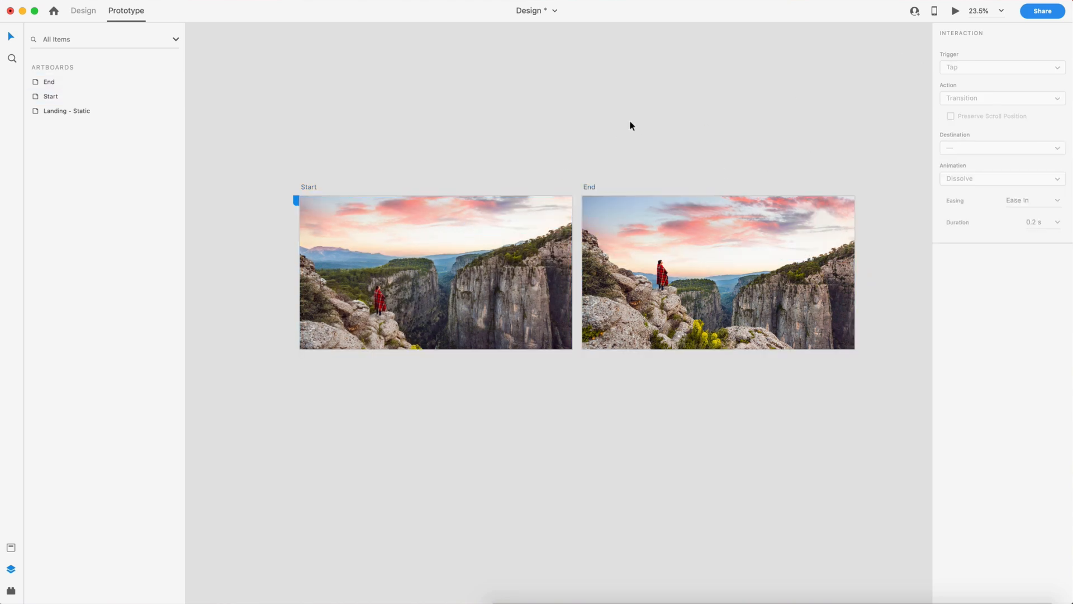
# - Preview the prototype from the Start artboard, check the animated parallax transition and close the preview
pyautogui.click(308, 187)
pyautogui.click(960, 11)
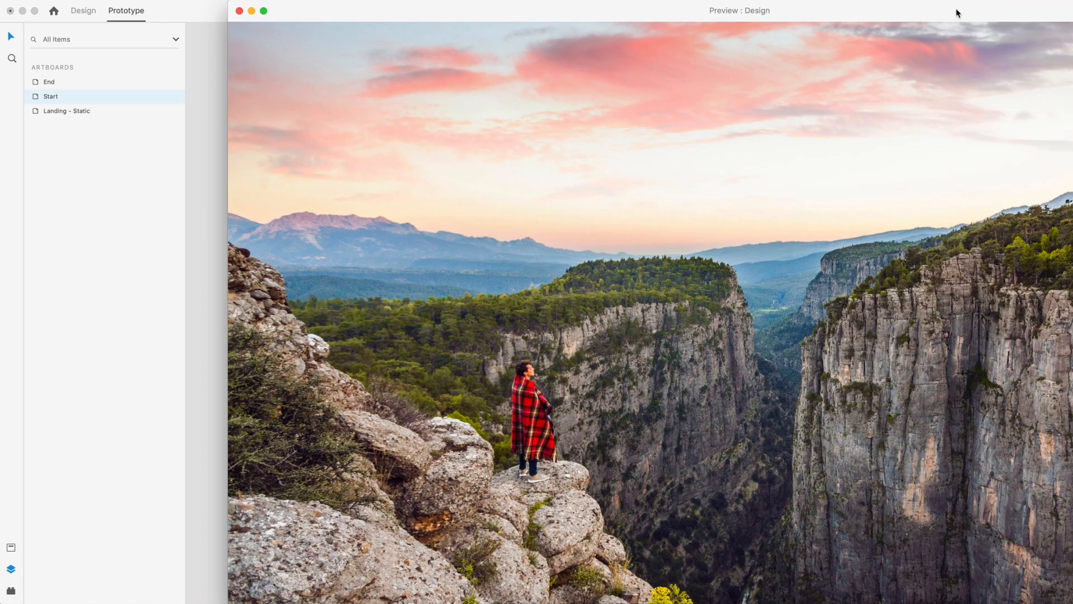
pyautogui.moveTo(862, 14); pyautogui.dragTo(667, 4)
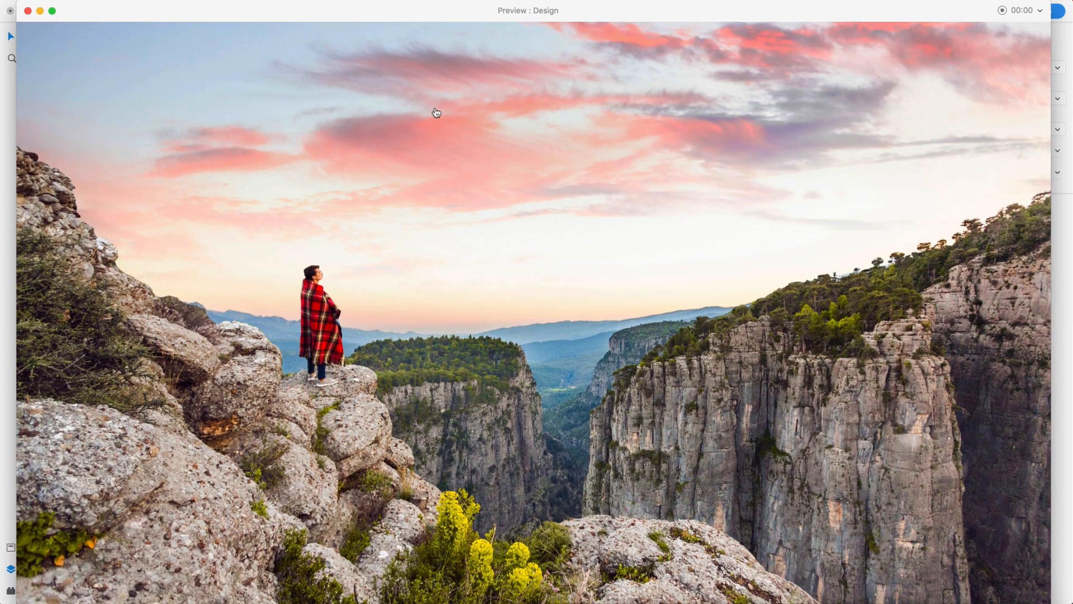
pyautogui.click(27, 11)
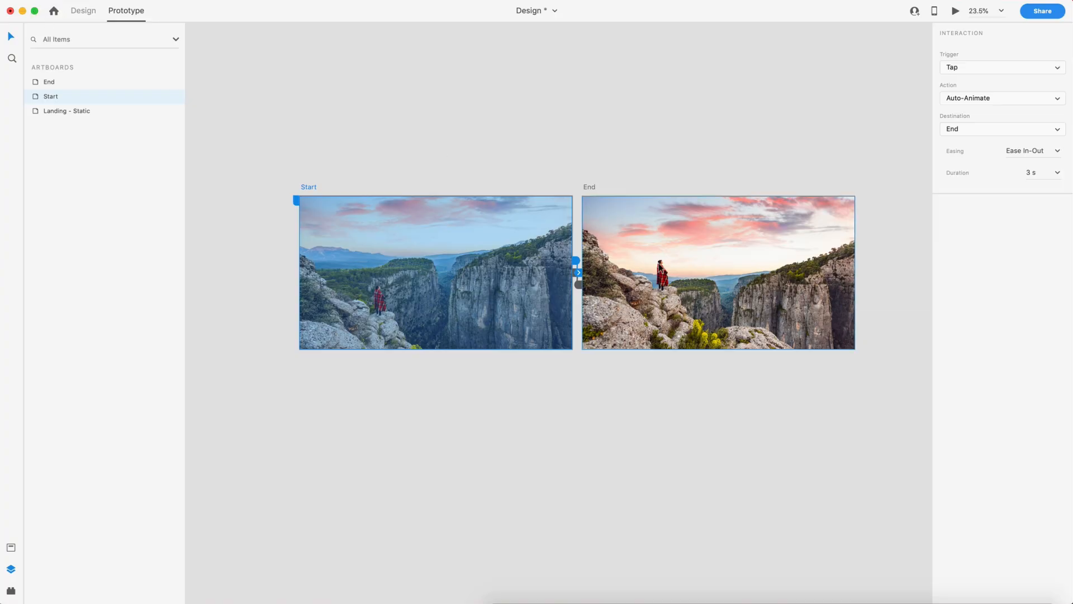
# - Move the mountain image group upward out of the End artboard's visible area
pyautogui.click(722, 292)
pyautogui.moveTo(716, 306); pyautogui.dragTo(702, 153)
pyautogui.click(480, 117)
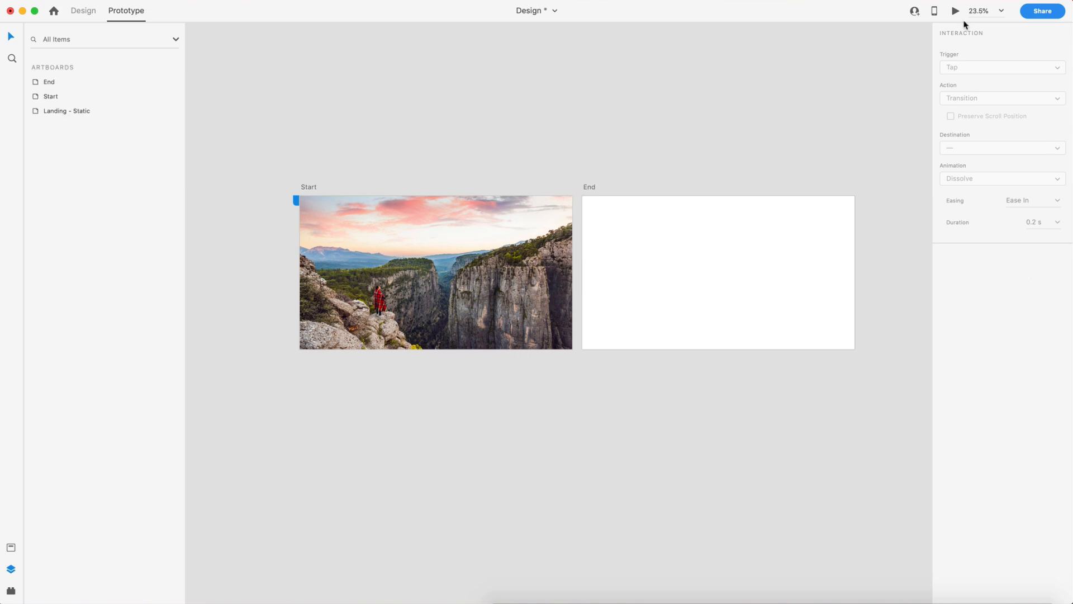
# - Preview the Start-to-End prototype transition and close the preview
pyautogui.click(955, 11)
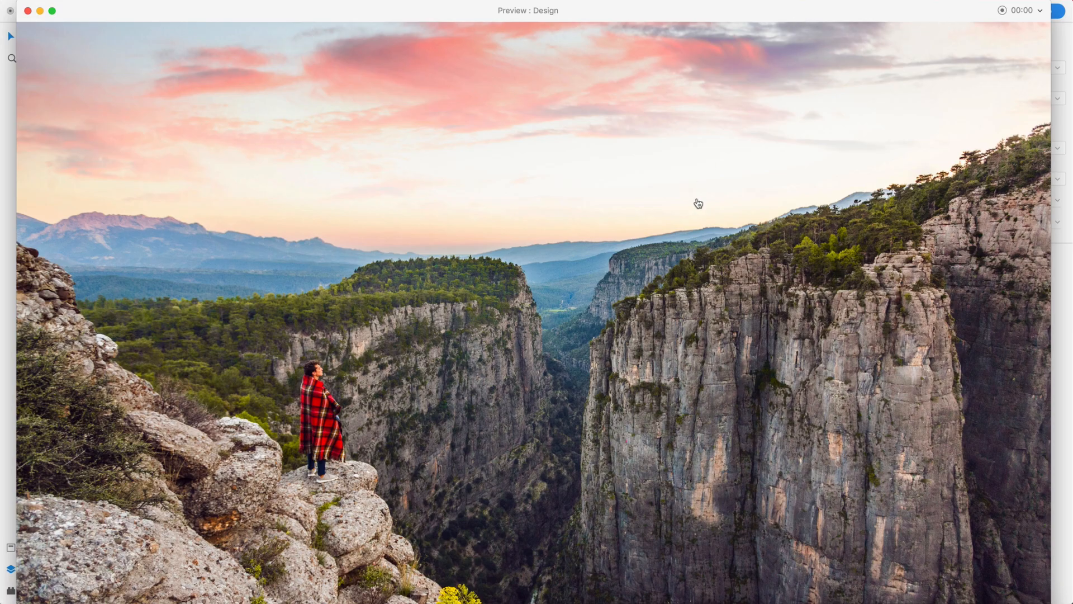
pyautogui.click(707, 226)
pyautogui.click(28, 11)
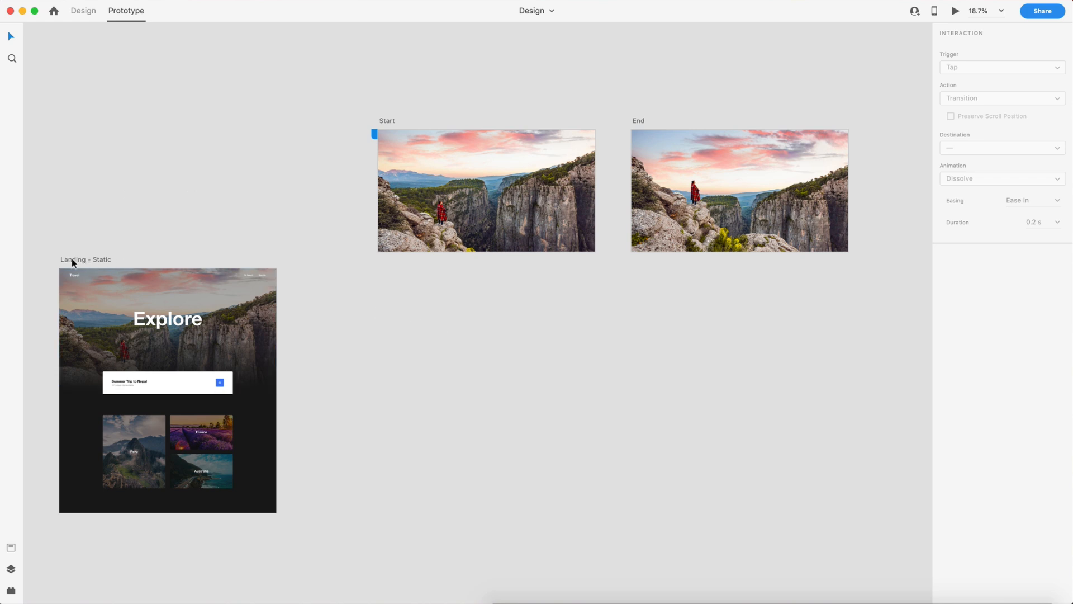
# - Place two copies of the Landing - Static artboard beneath Start and End, and rename the first copy Landing - Start
pyautogui.moveTo(81, 263); pyautogui.dragTo(649, 254)
pyautogui.click(414, 262)
pyautogui.doubleClick(414, 262)
pyautogui.moveTo(412, 260); pyautogui.dragTo(441, 260)
pyautogui.write('Start')
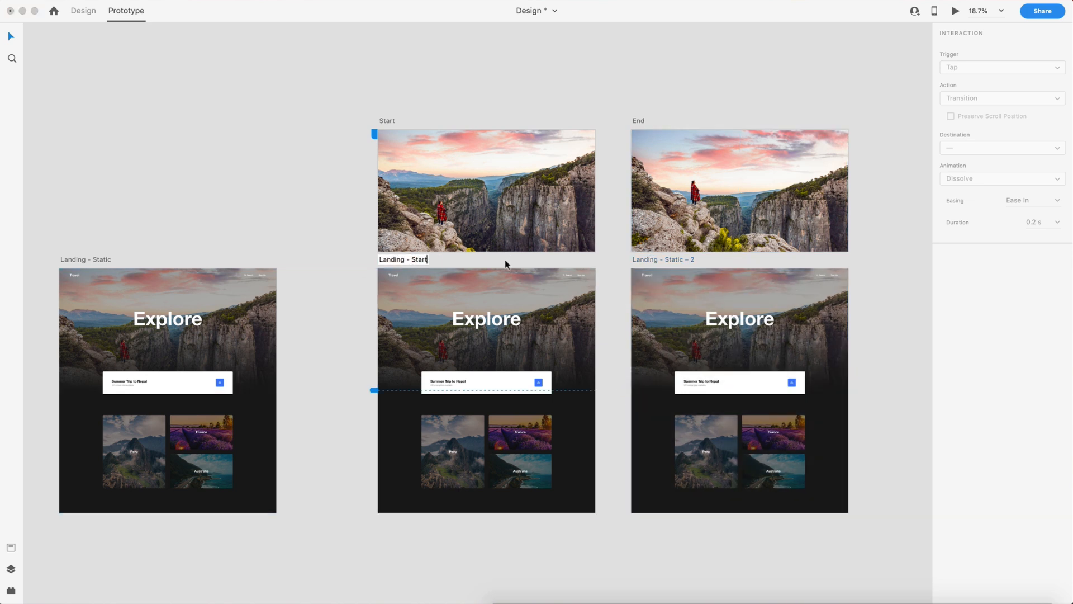
pyautogui.press('Return')
# - Rename the second landing page copy, beneath the End artboard, as Landing - End
pyautogui.doubleClick(668, 259)
pyautogui.click(665, 259)
pyautogui.moveTo(666, 259); pyautogui.dragTo(750, 263)
pyautogui.write('E')
pyautogui.write('nd')
pyautogui.press('Return')
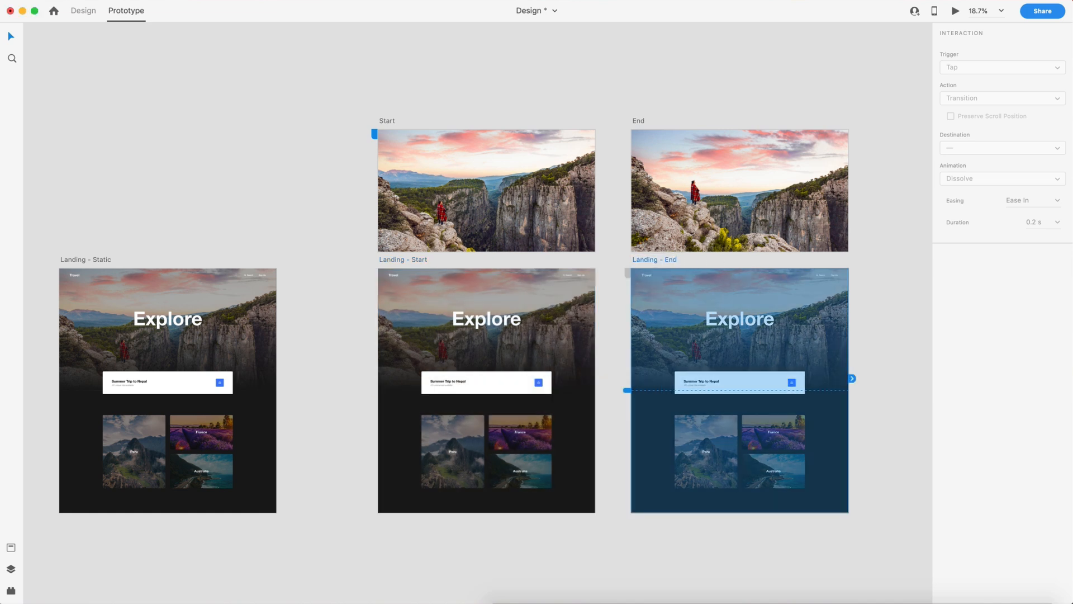
pyautogui.click(611, 270)
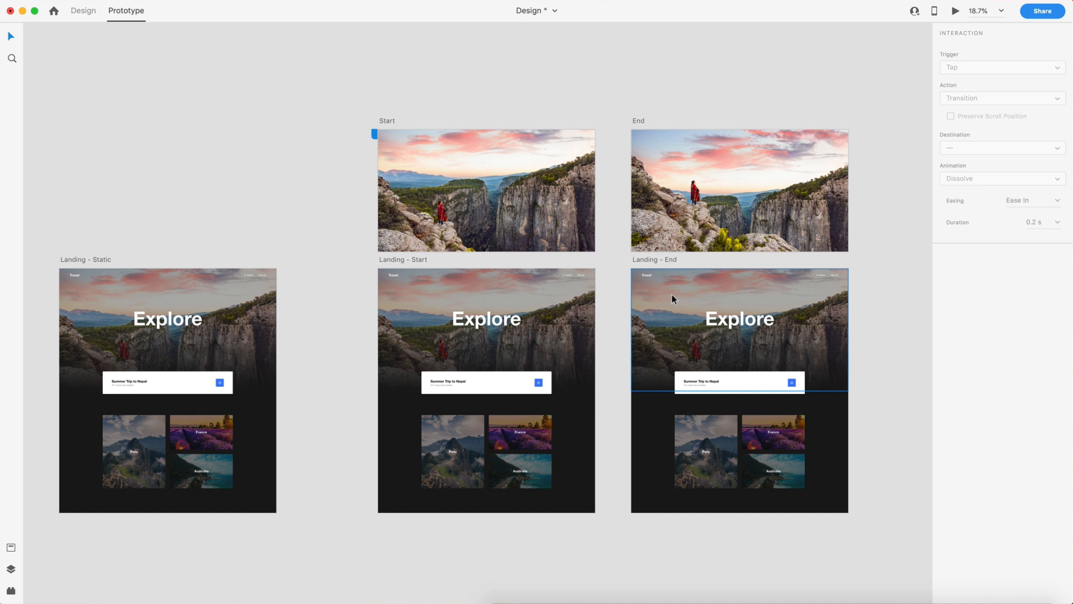
# - Replace the mountain photo in Landing - End with the End artboard's image group, send it to the back and realign the dark overlay
pyautogui.moveTo(651, 299); pyautogui.dragTo(703, 296)
pyautogui.click(657, 291)
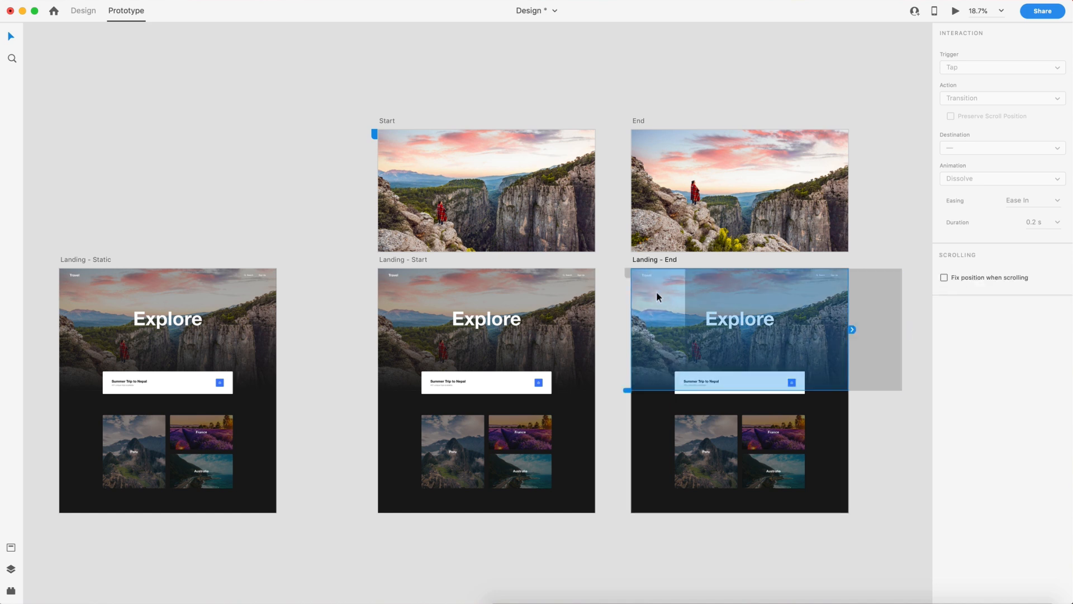
pyautogui.press('Delete')
pyautogui.moveTo(679, 156); pyautogui.dragTo(666, 286)
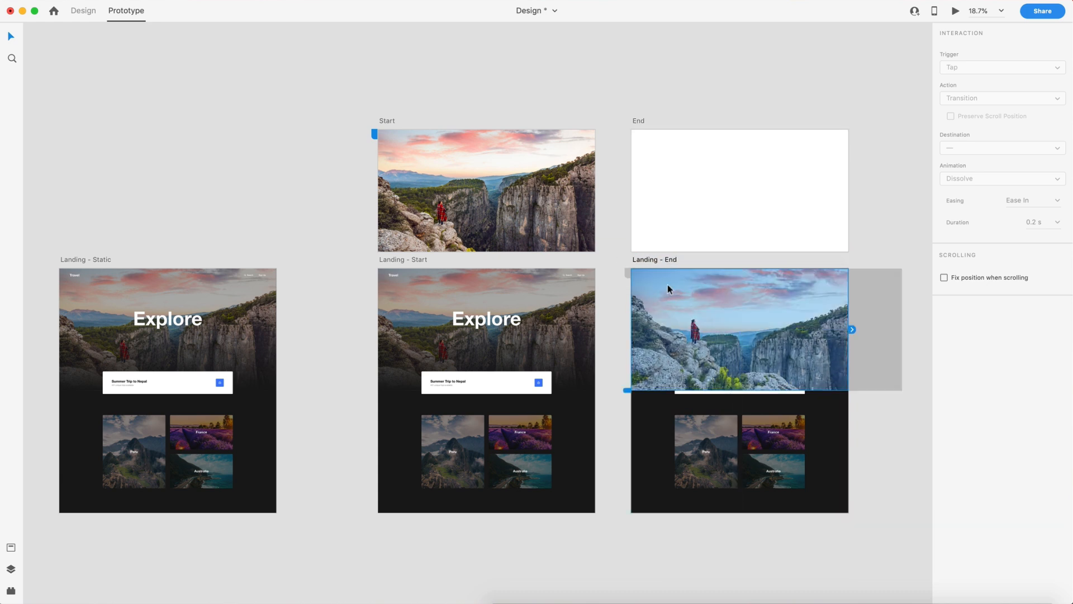
pyautogui.press('super+shift+[')
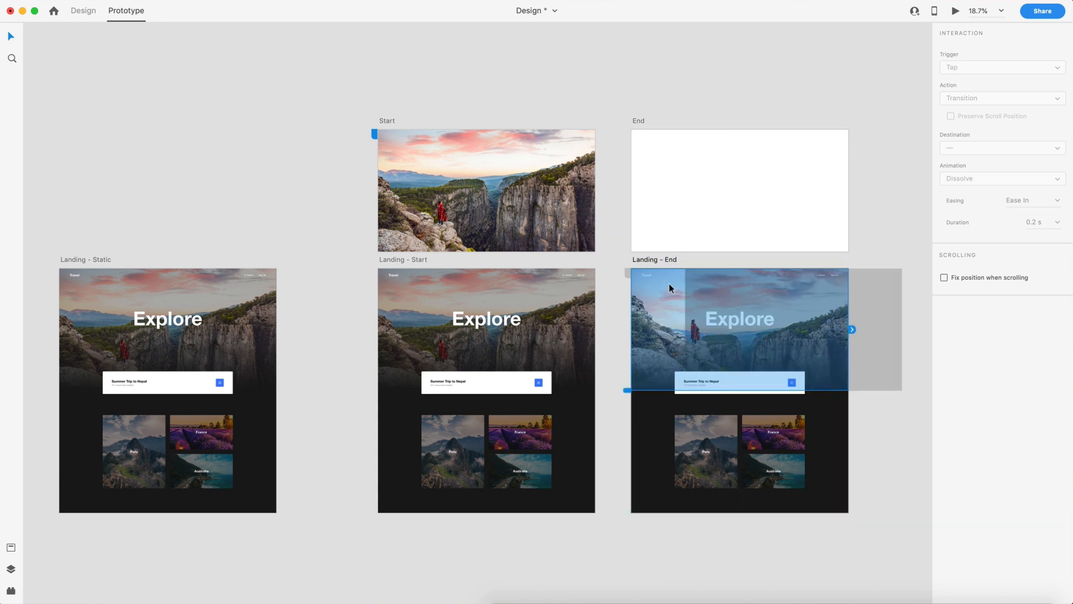
pyautogui.moveTo(872, 291); pyautogui.dragTo(821, 291)
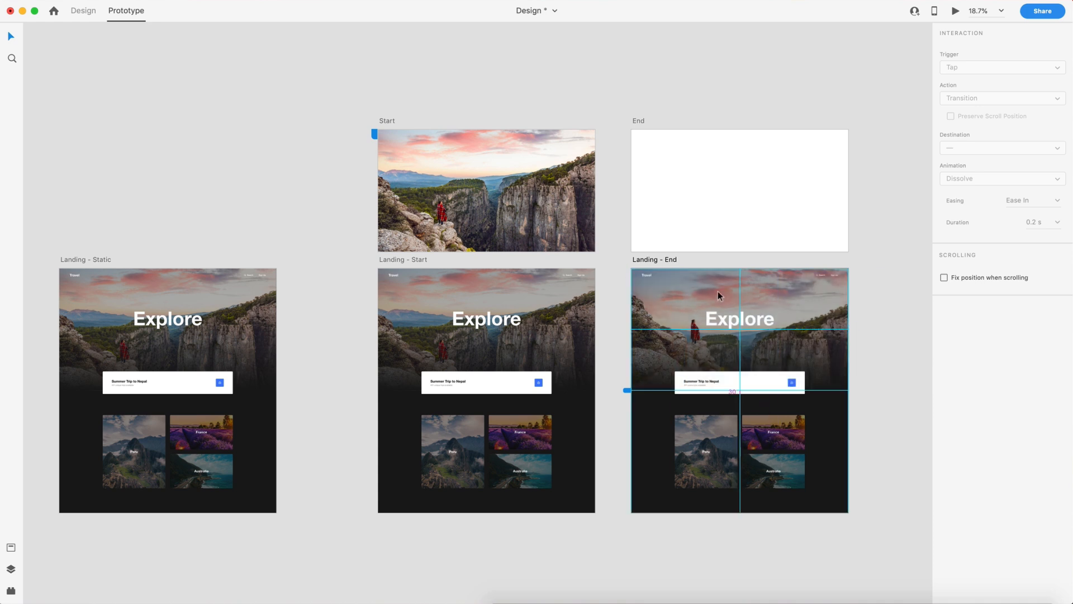
# - Replace the mountain photo in Landing - Start with the Start artboard's image group behind the content, and realign the dark overlay
pyautogui.click(458, 293)
pyautogui.moveTo(458, 293); pyautogui.dragTo(479, 289)
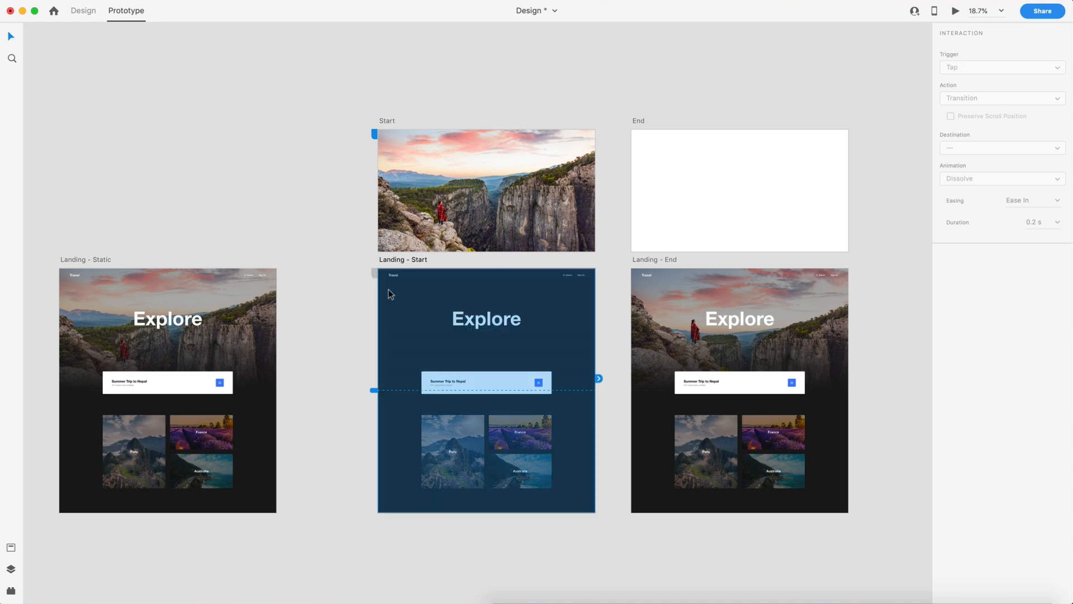
pyautogui.moveTo(442, 185); pyautogui.dragTo(407, 293)
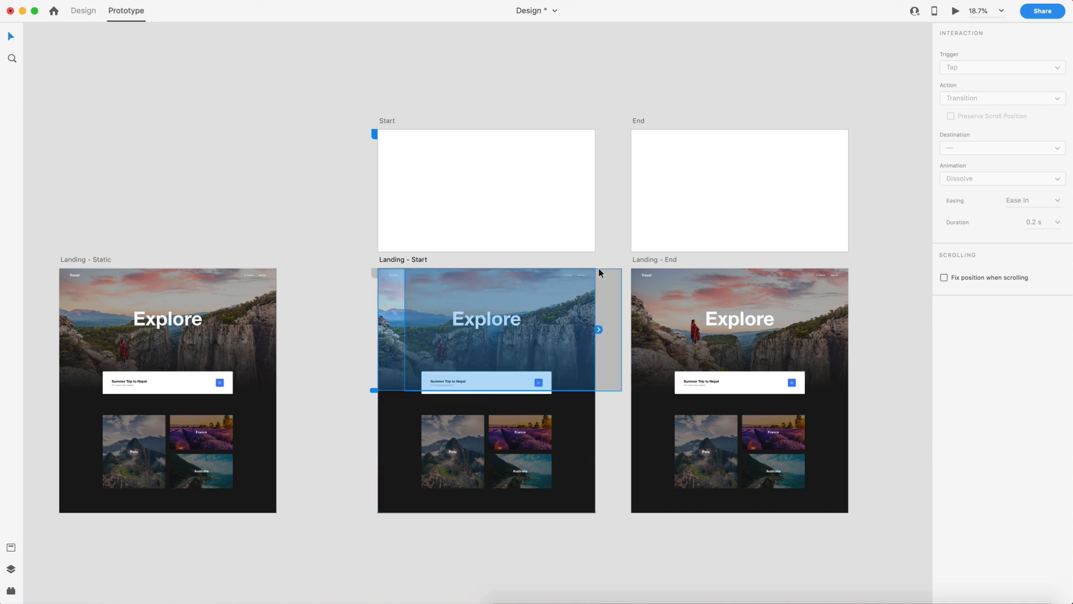
pyautogui.moveTo(605, 282); pyautogui.dragTo(579, 280)
pyautogui.click(608, 279)
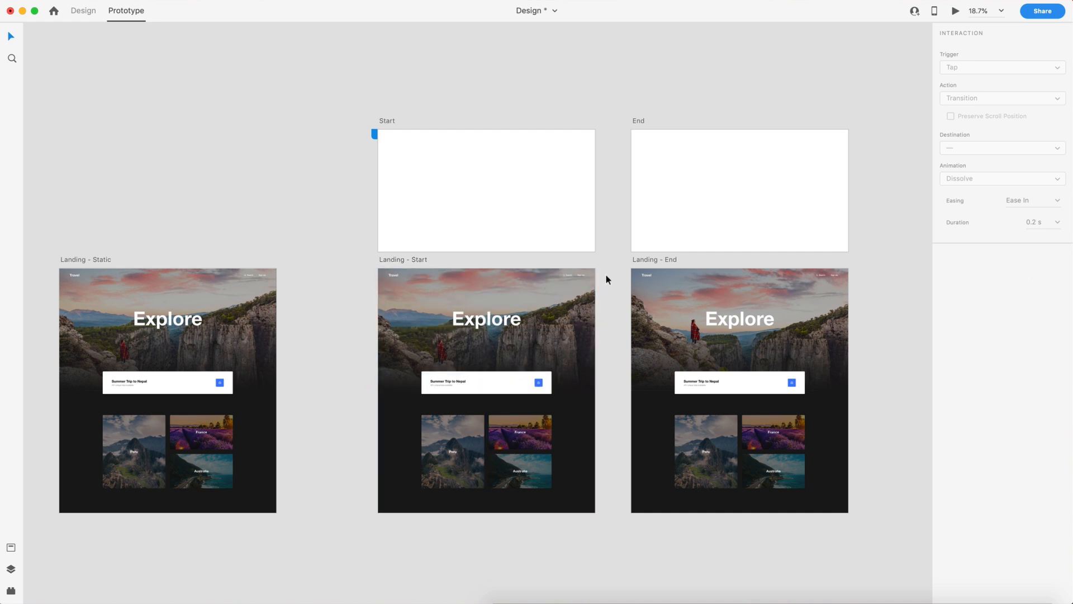
# - Delete the emptied Start and End artboards
pyautogui.click(384, 122)
pyautogui.press('Delete')
pyautogui.click(639, 119)
pyautogui.press('Delete')
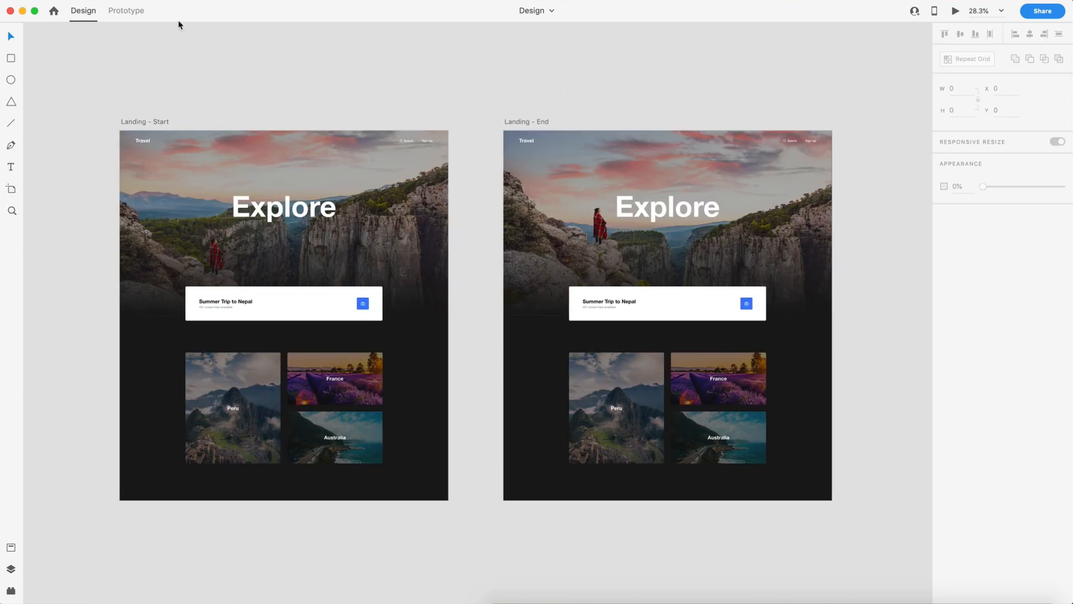
# - Link Landing - Start and Landing - End to each other in both directions with tap-triggered Auto-Animate, Ease In-Out, 3 s
pyautogui.click(129, 10)
pyautogui.click(147, 122)
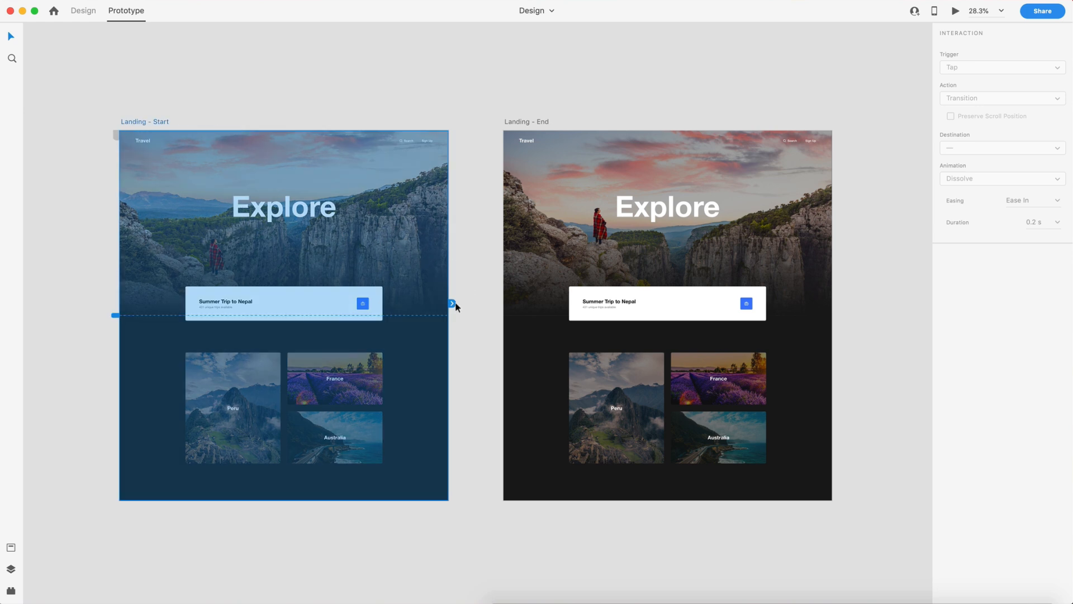
pyautogui.moveTo(471, 276); pyautogui.dragTo(511, 269)
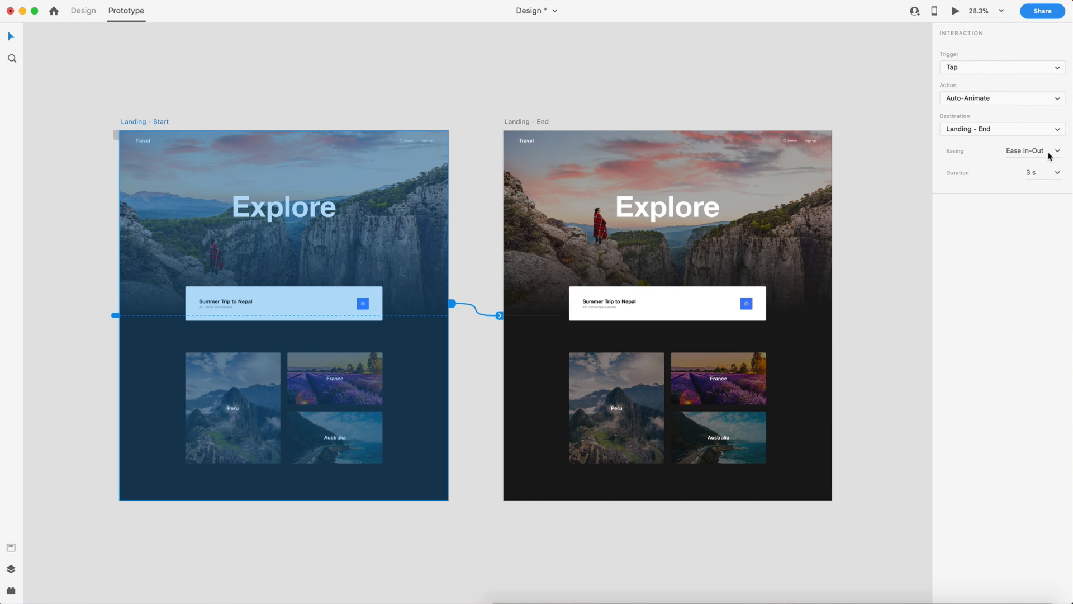
pyautogui.click(520, 121)
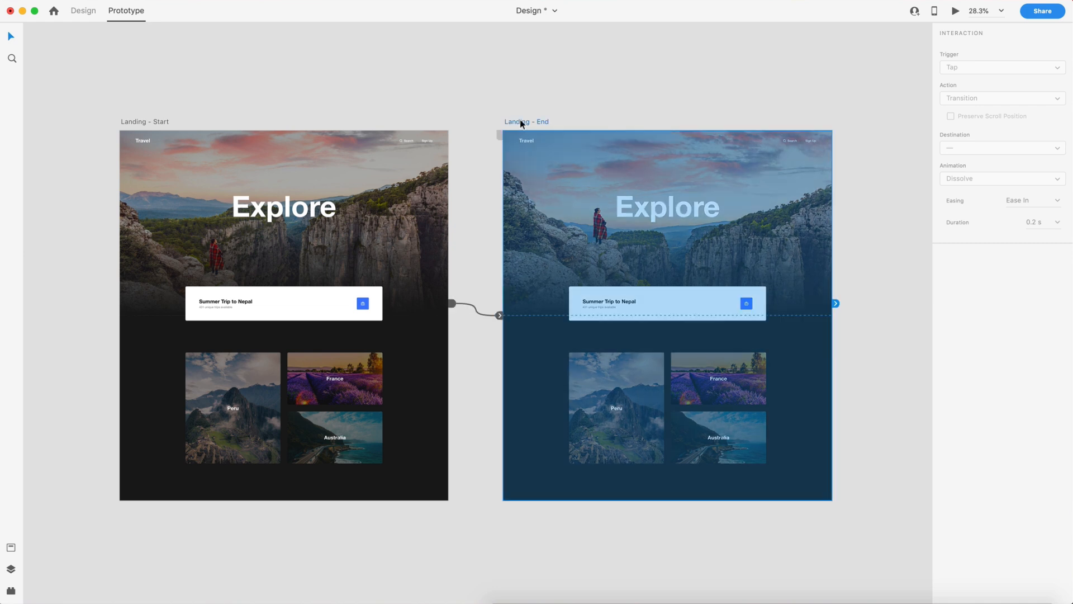
pyautogui.moveTo(836, 303); pyautogui.dragTo(292, 203)
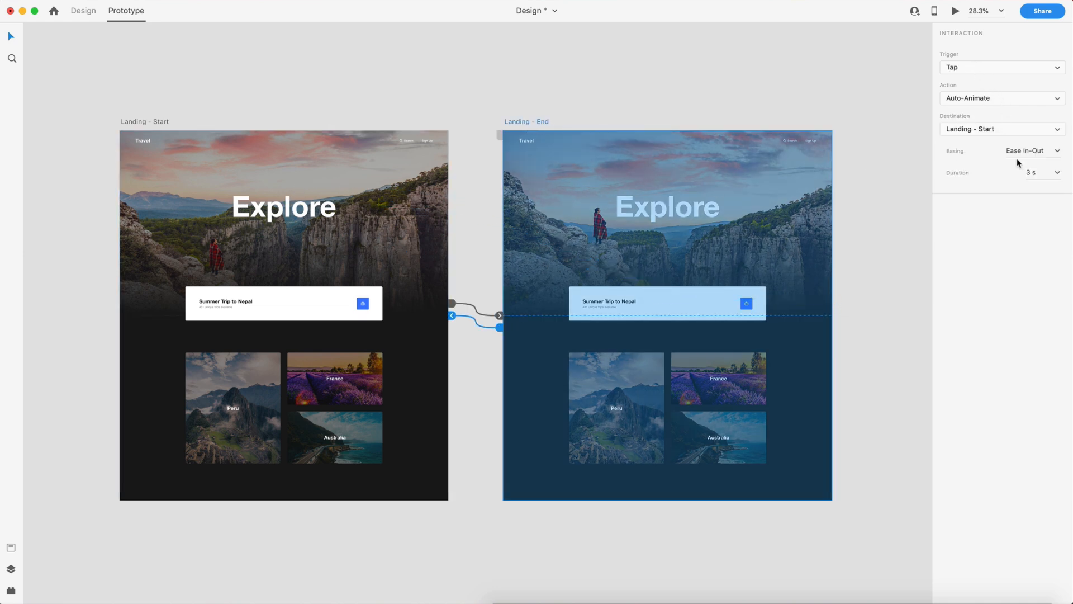
pyautogui.click(910, 123)
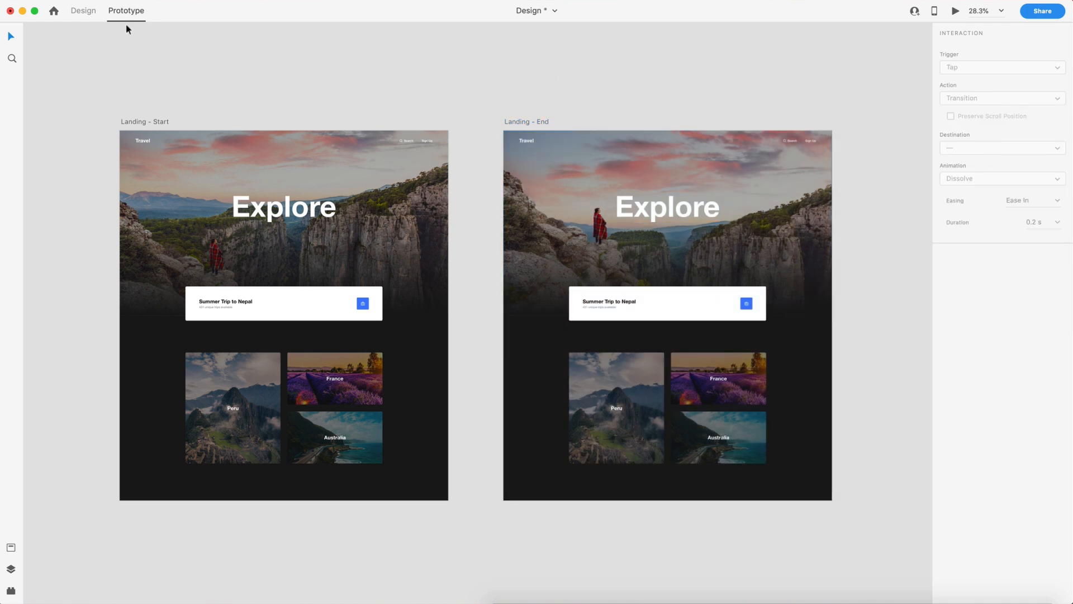
# - Draw a 1920 × 1080 rectangle covering the lower half of the Landing - End artboard
pyautogui.click(82, 11)
pyautogui.click(8, 58)
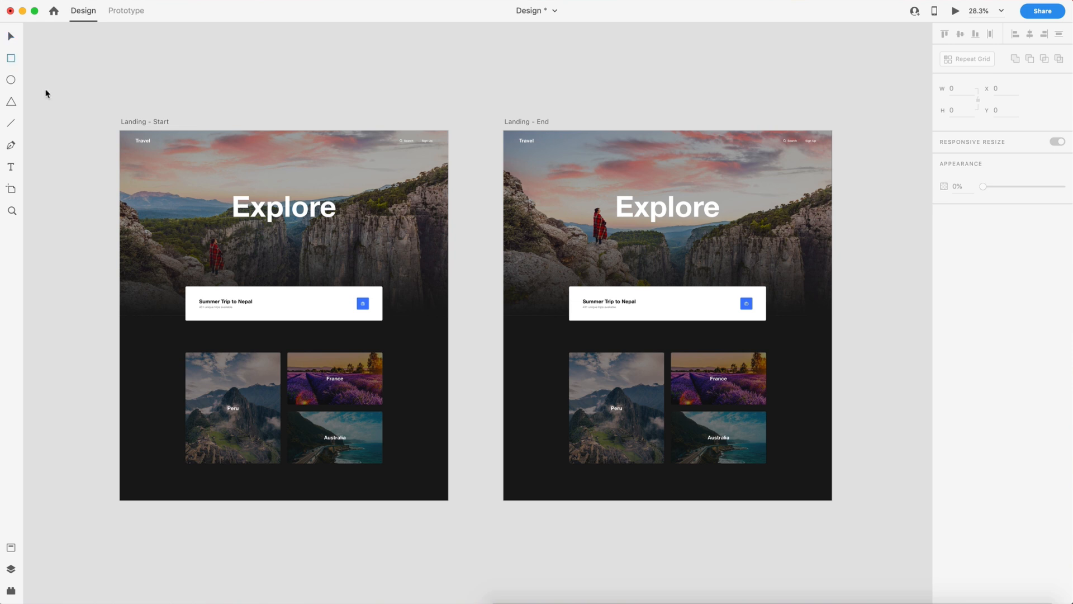
pyautogui.moveTo(503, 314)
pyautogui.mouseDown()
pyautogui.moveTo(580, 384)
pyautogui.moveTo(832, 501)
pyautogui.mouseUp()
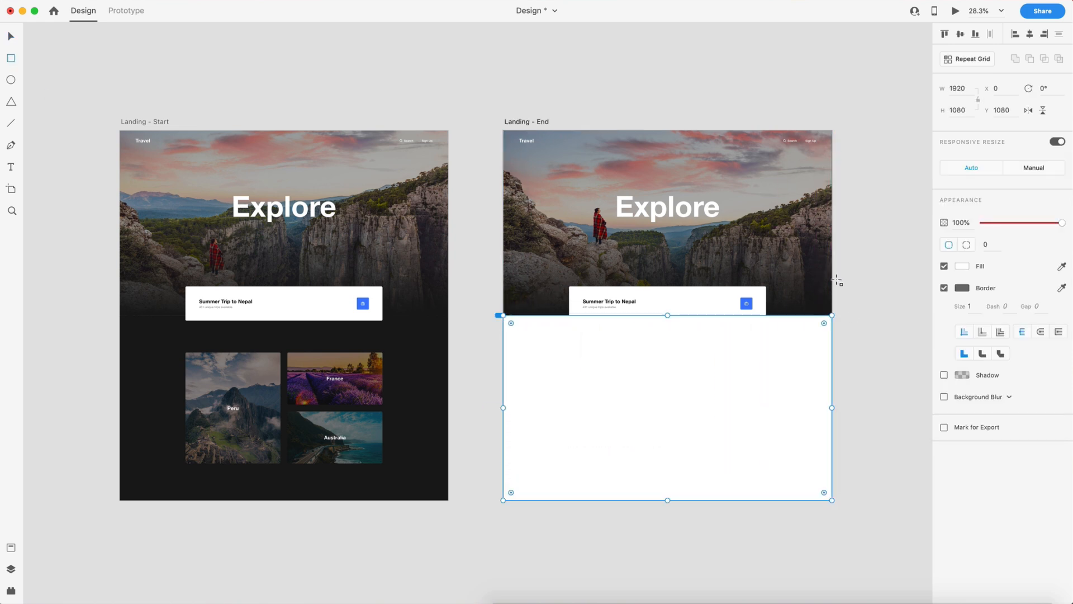
pyautogui.click(846, 447)
# - Move all Landing - End content, including the rectangle, up by 1080 and remove the rectangle
pyautogui.moveTo(849, 506); pyautogui.dragTo(493, 112)
pyautogui.moveTo(545, 414); pyautogui.dragTo(533, 244)
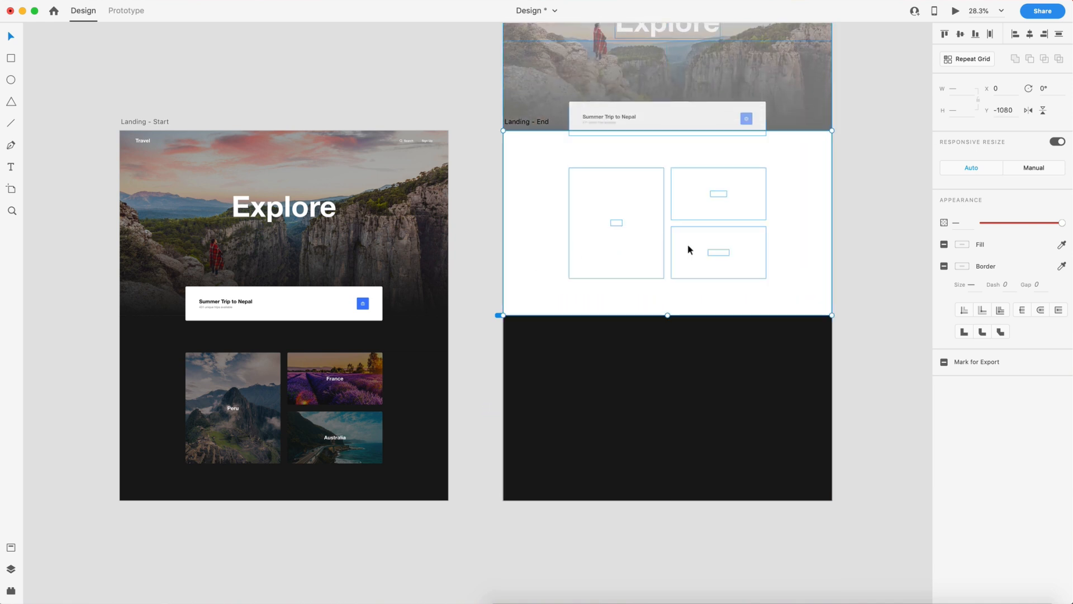
pyautogui.click(853, 202)
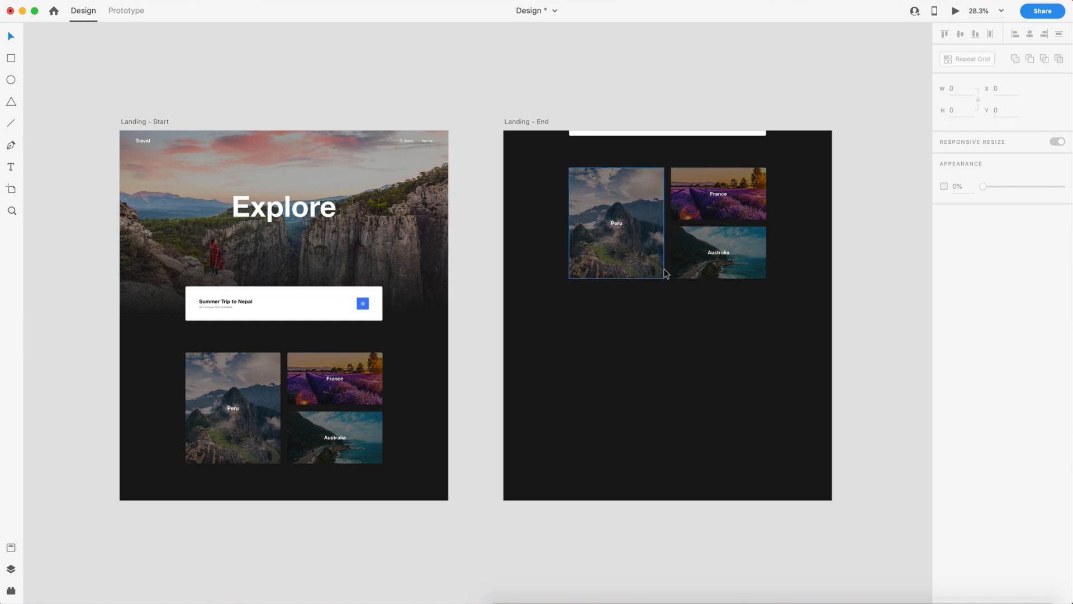
# - Set the Landing - End artboard's height to 1080
pyautogui.click(518, 121)
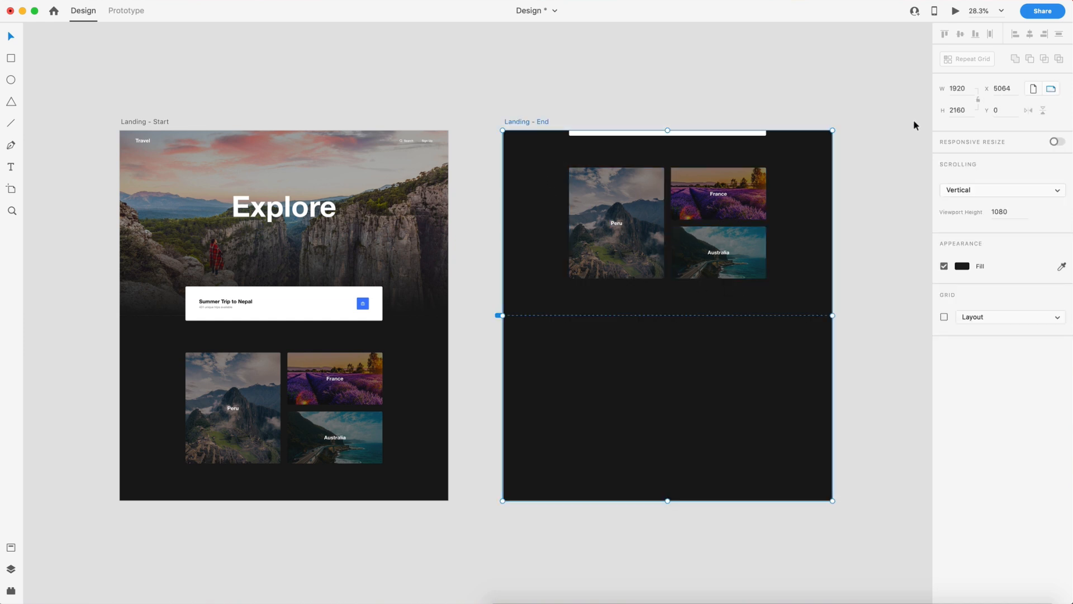
pyautogui.click(964, 111)
pyautogui.write('1')
pyautogui.press('Return')
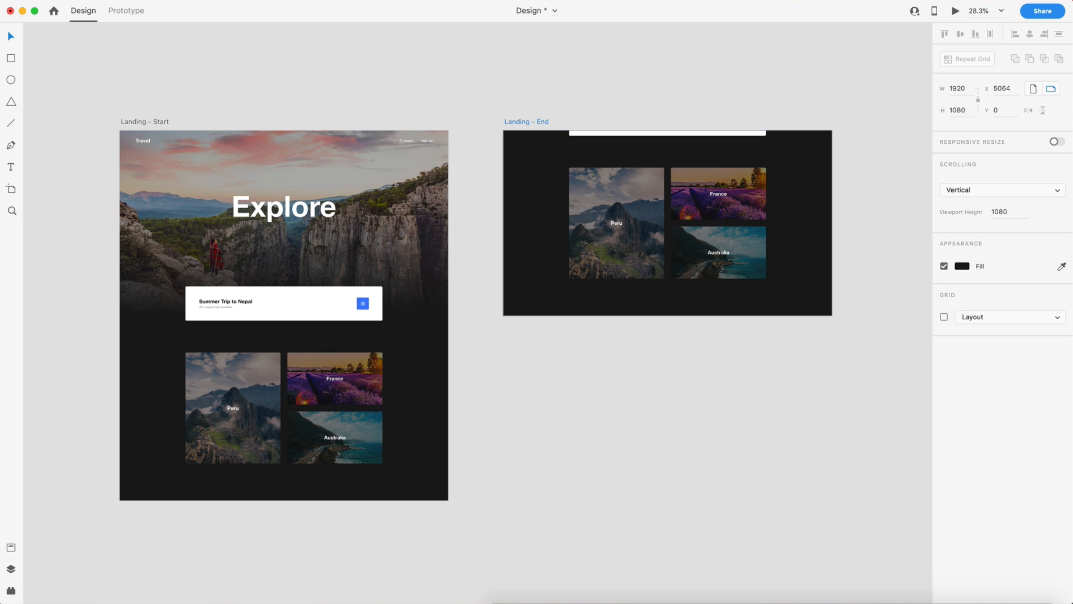
pyautogui.click(902, 148)
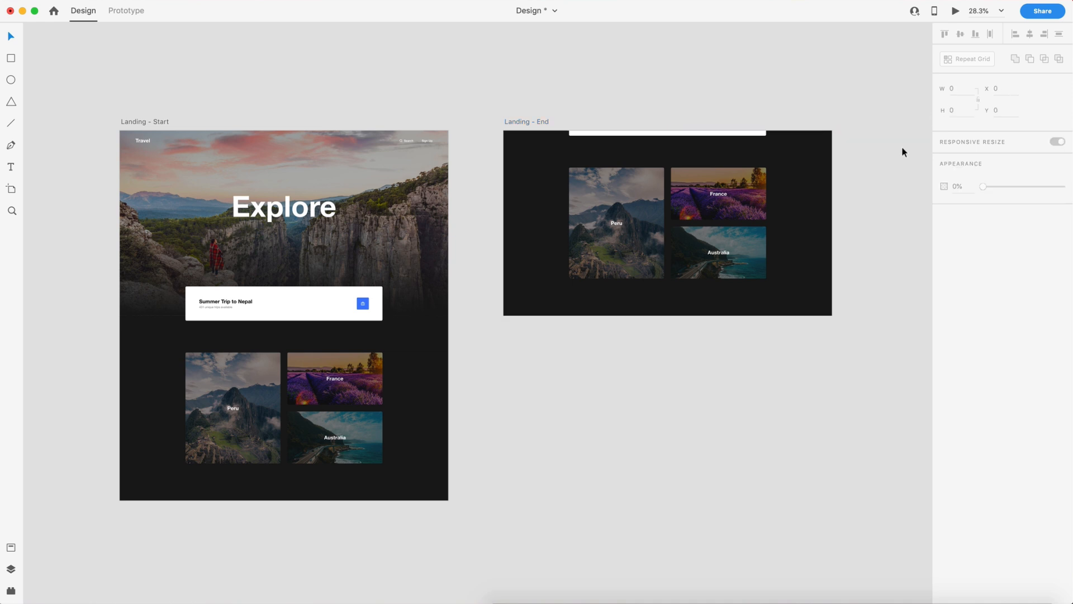
# - Set the Landing - Start artboard's height to 1080 and save the document
pyautogui.click(142, 121)
pyautogui.click(969, 110)
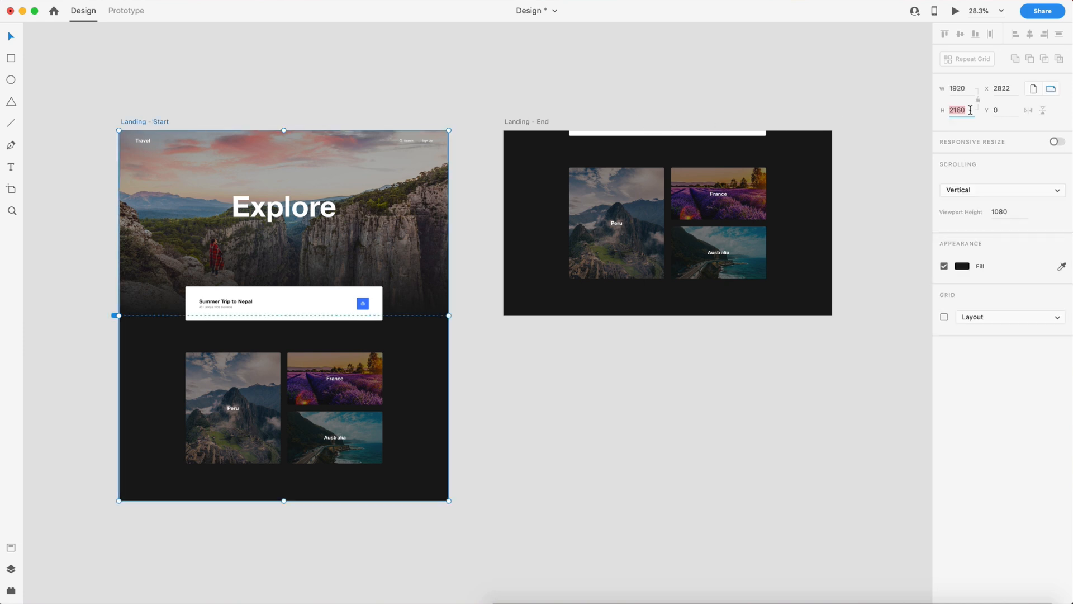
pyautogui.write('1080')
pyautogui.press('Return')
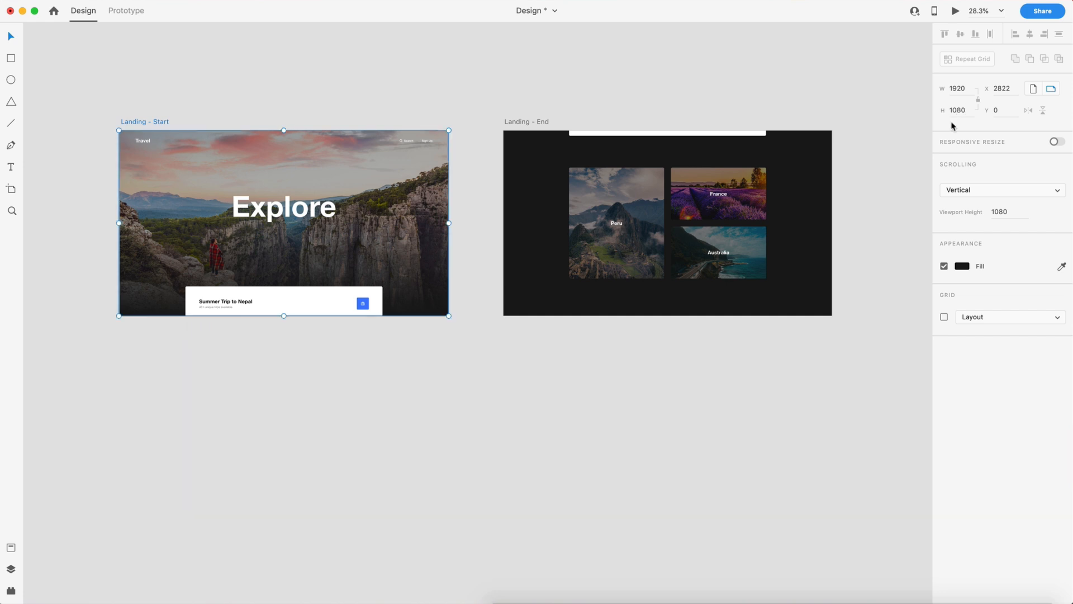
pyautogui.click(901, 148)
pyautogui.press('super+s')
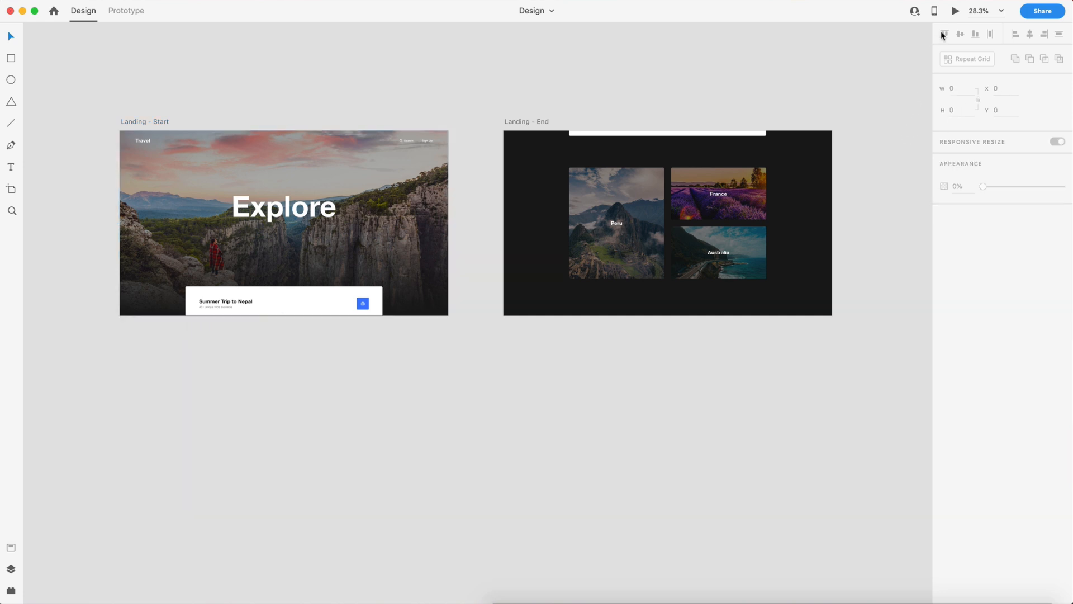
# - Make Landing - Start the home artboard of the prototype
pyautogui.click(135, 122)
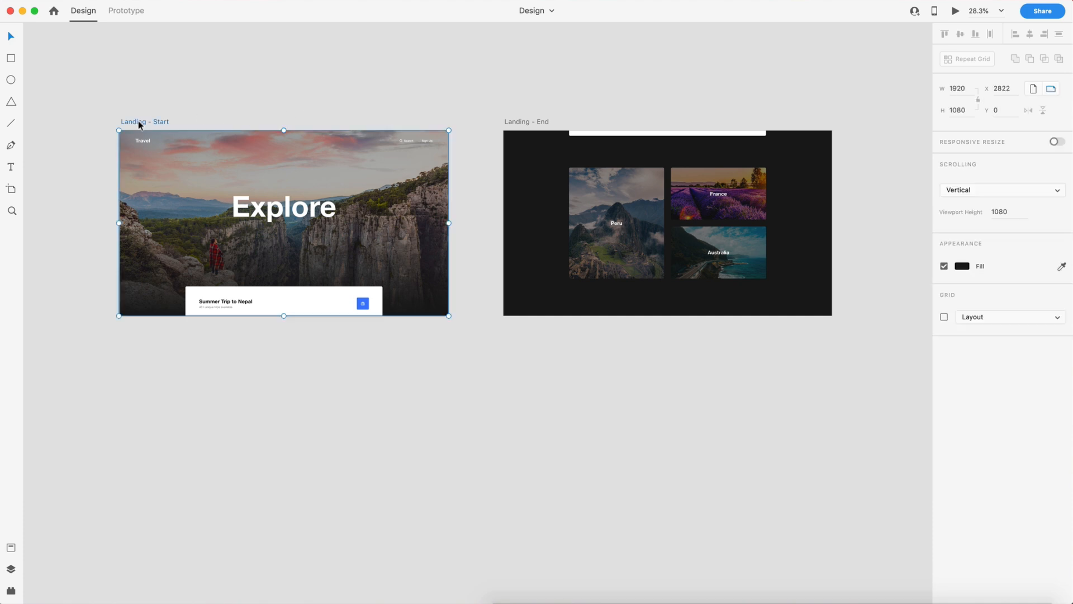
pyautogui.click(126, 11)
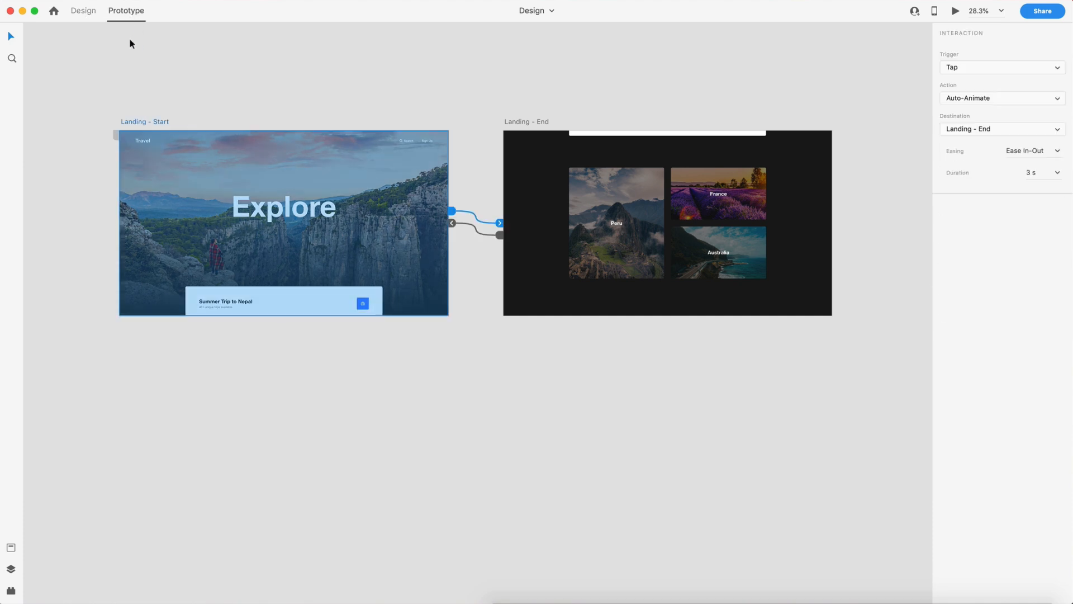
pyautogui.click(115, 134)
pyautogui.click(562, 61)
# - Preview the landing page prototype, check its transition to the destination cards and close the preview
pyautogui.click(955, 11)
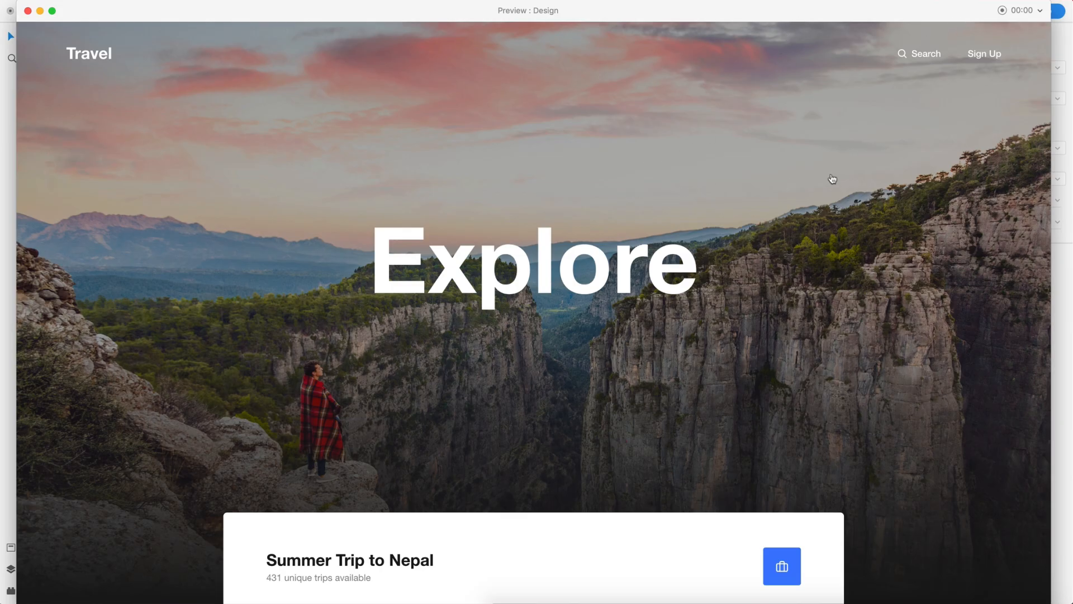
pyautogui.scroll(-5, 894, 190)
pyautogui.scroll(-10, 964, 193)
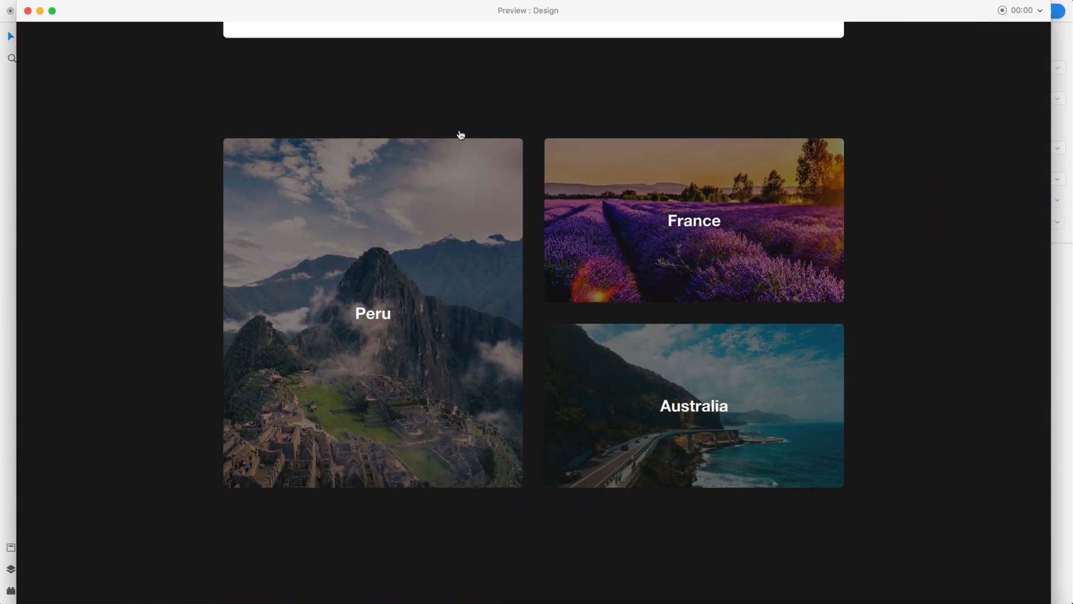
pyautogui.click(27, 11)
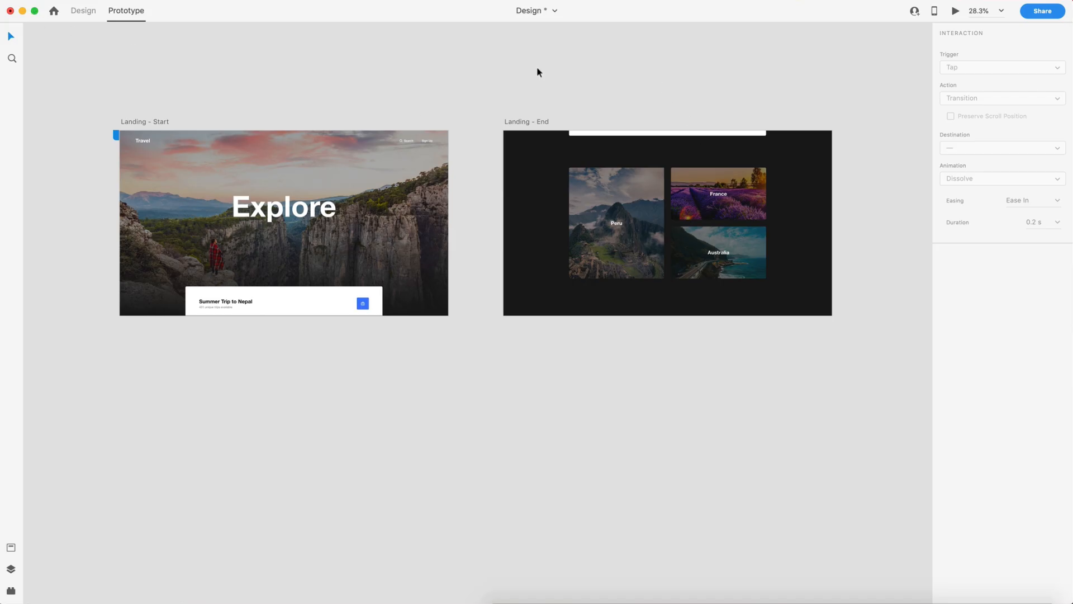
# - Move the Summer Trip to Nepal card sideways out of the Landing - End artboard and preview the prototype
pyautogui.click(576, 135)
pyautogui.moveTo(578, 138); pyautogui.dragTo(865, 138)
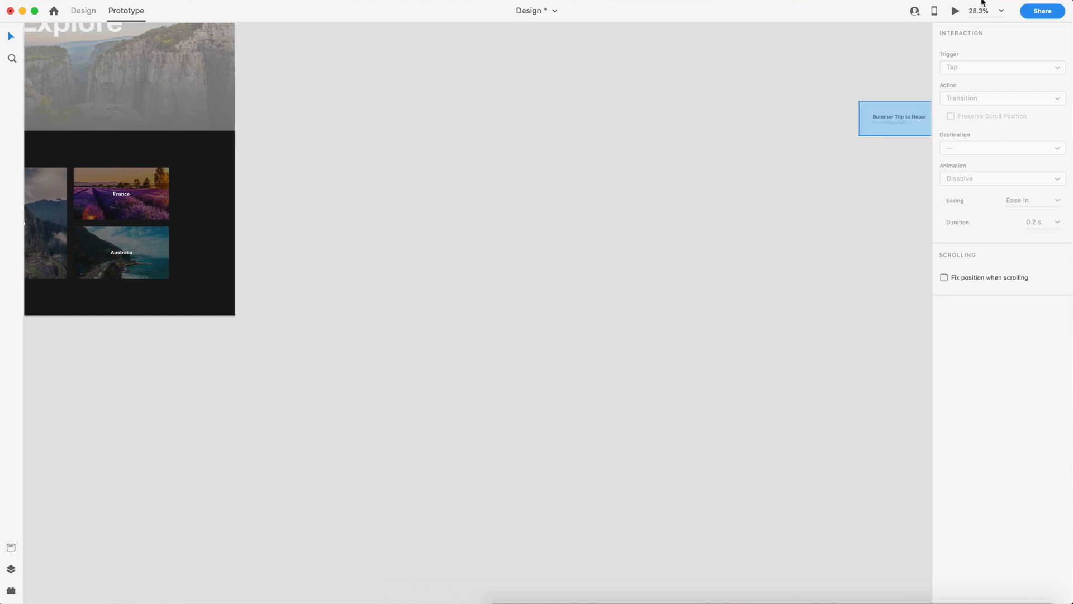
pyautogui.click(956, 10)
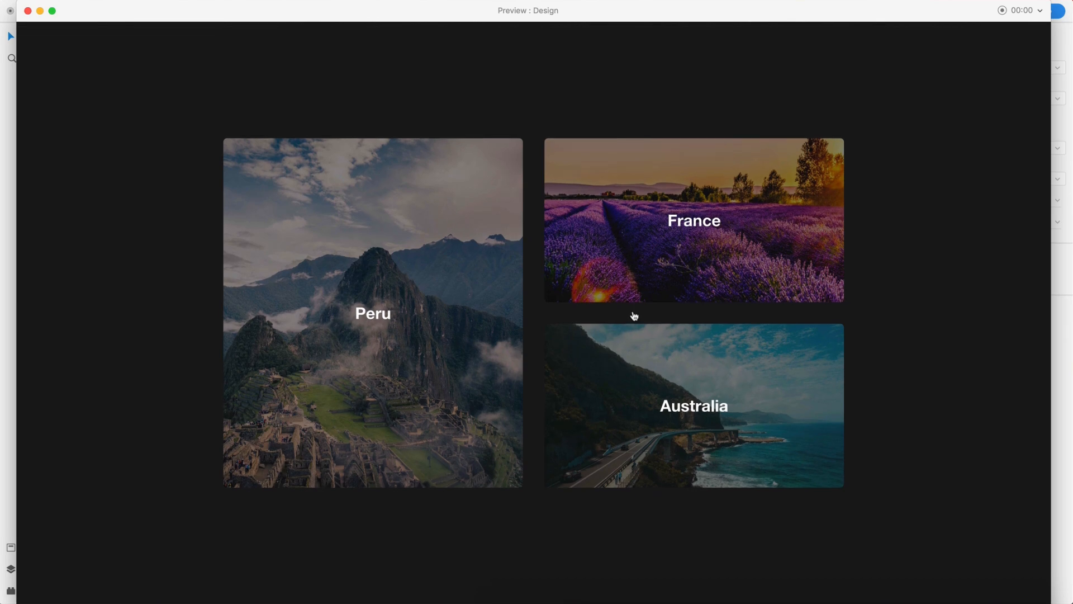
# - Close the preview and set the Landing - Start artboard's height to 1080*2 in Design mode
pyautogui.click(27, 10)
pyautogui.click(559, 137)
pyautogui.scroll(-4, 557, 139)
pyautogui.hscroll(-7, 556, 140)
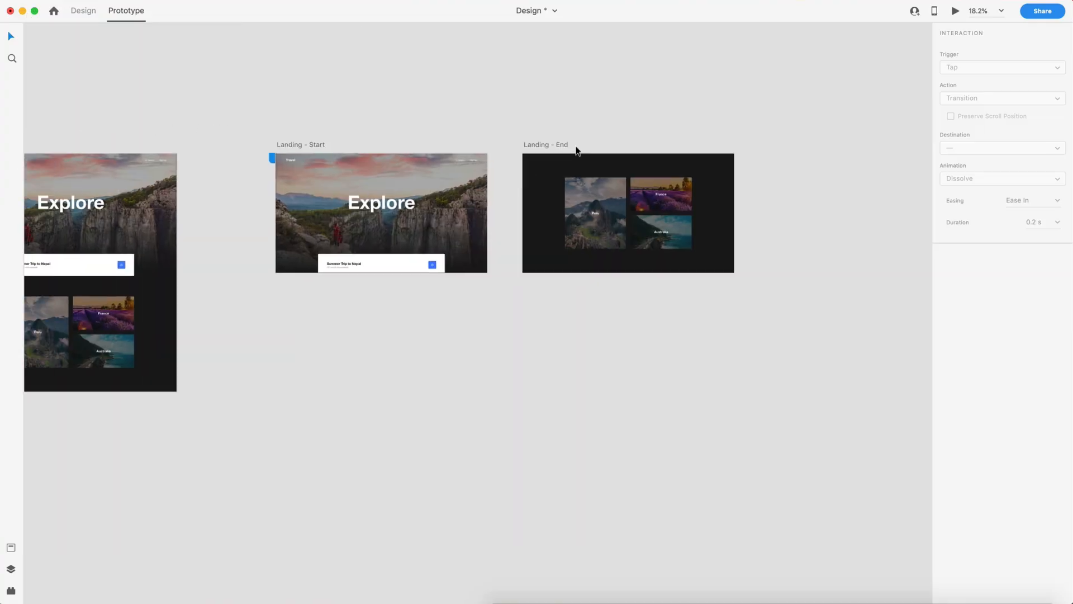
pyautogui.click(314, 148)
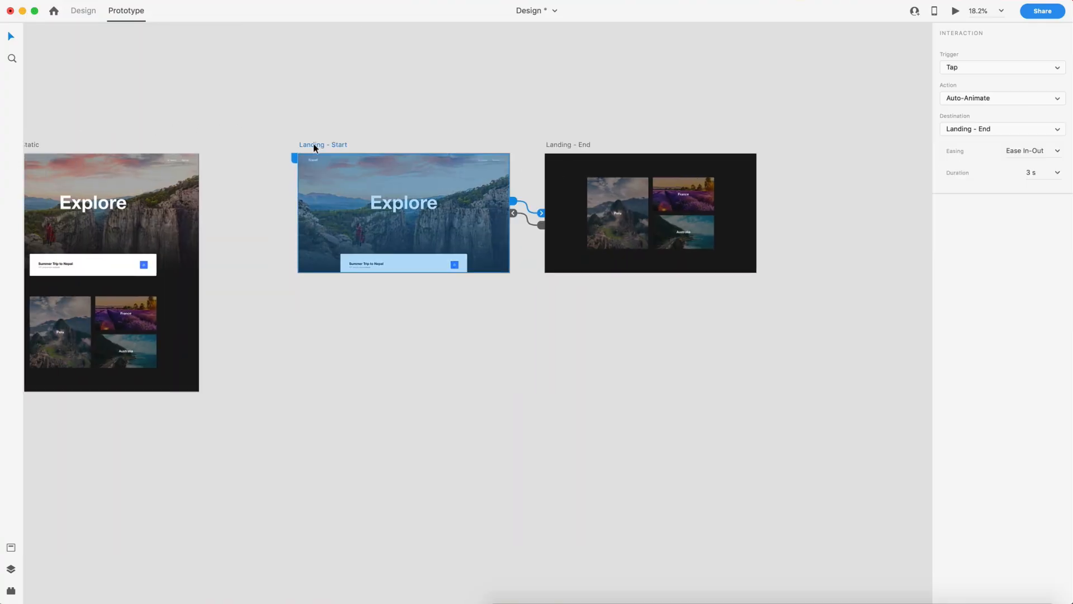
pyautogui.click(84, 13)
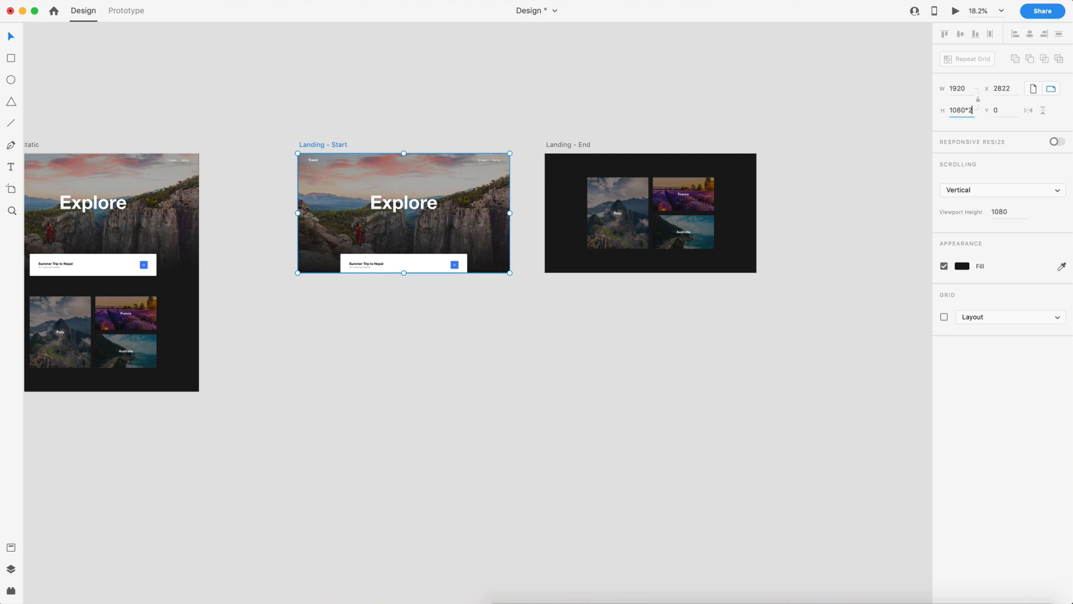
pyautogui.press('Return')
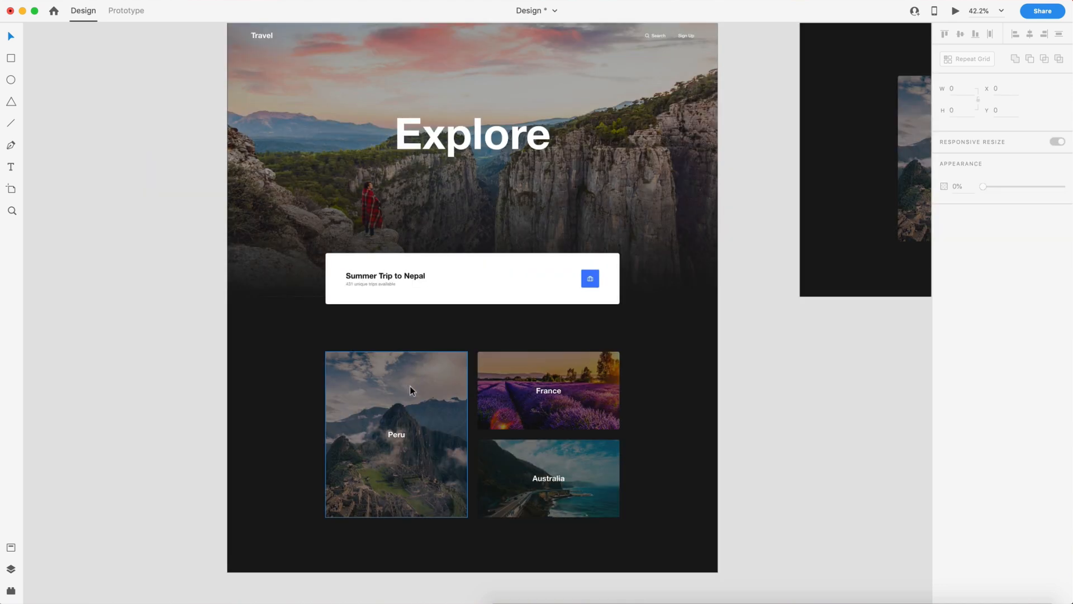
# - Shrink the Peru, France and Australia photos in Landing - Start around their centres, with the Australia photo at about 148 by 82
pyautogui.click(410, 387)
pyautogui.press('alt')
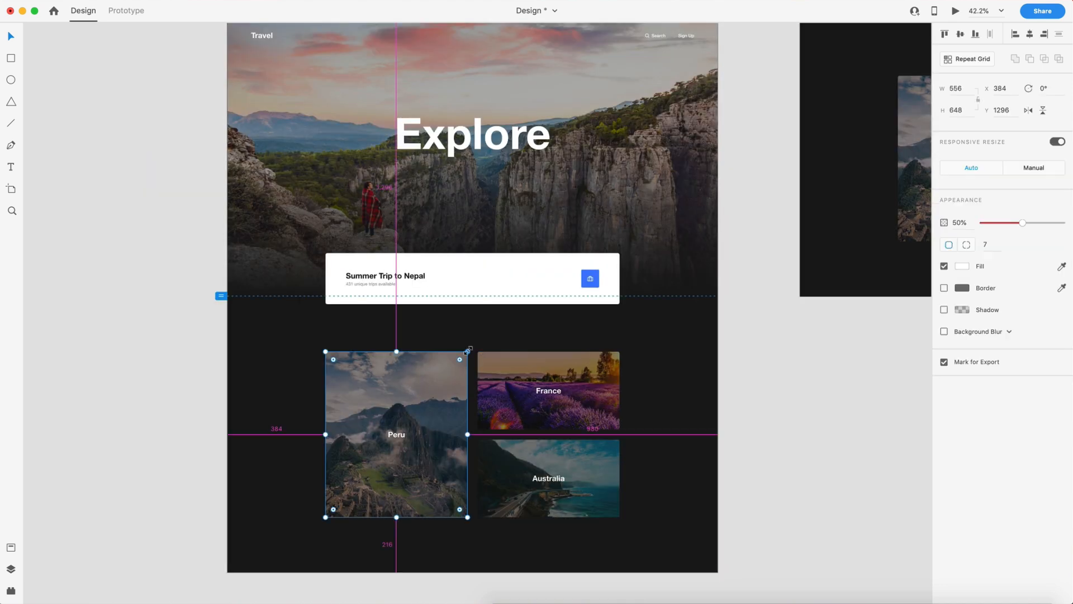
pyautogui.moveTo(467, 351); pyautogui.dragTo(438, 386)
pyautogui.click(497, 381)
pyautogui.press('alt')
pyautogui.moveTo(619, 351); pyautogui.dragTo(588, 367)
pyautogui.click(611, 445)
pyautogui.moveTo(619, 439); pyautogui.dragTo(568, 454)
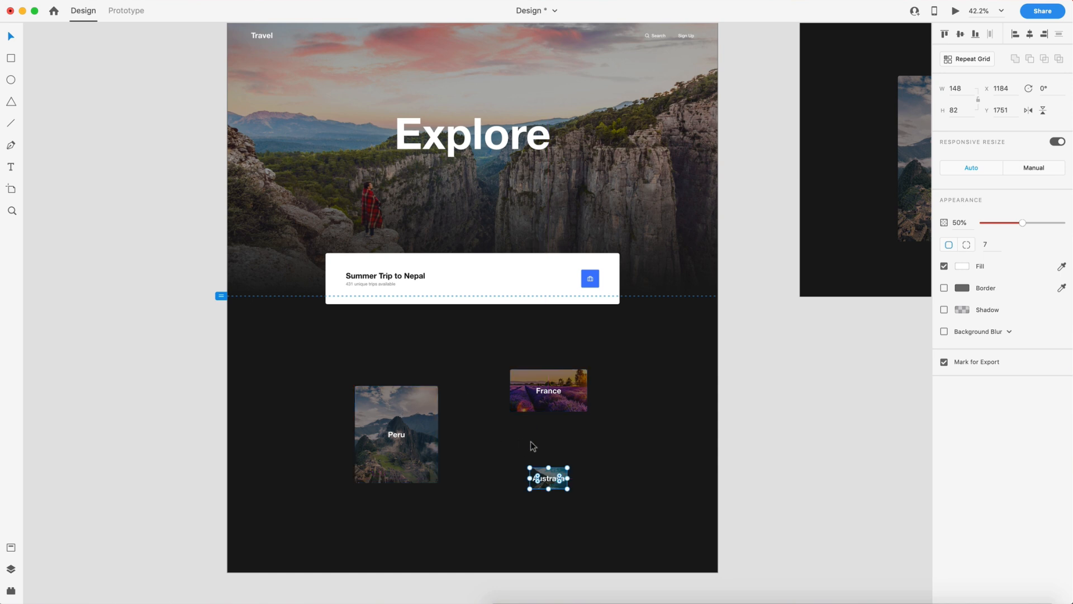
pyautogui.click(774, 404)
# - Set the Landing - Start artboard's height to 1080
pyautogui.scroll(-5, 774, 404)
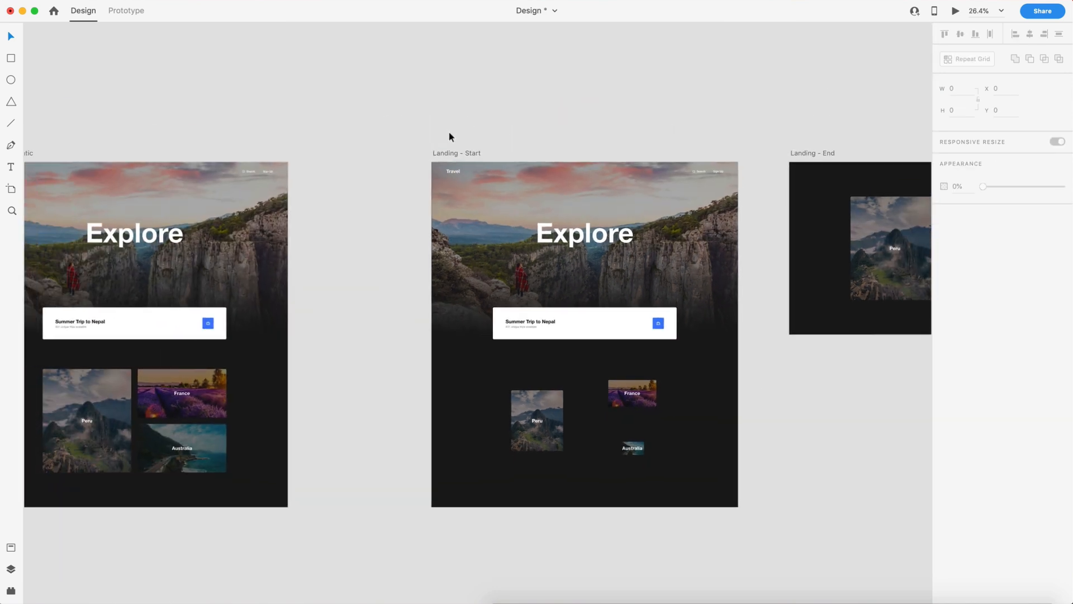
pyautogui.click(458, 153)
pyautogui.click(958, 112)
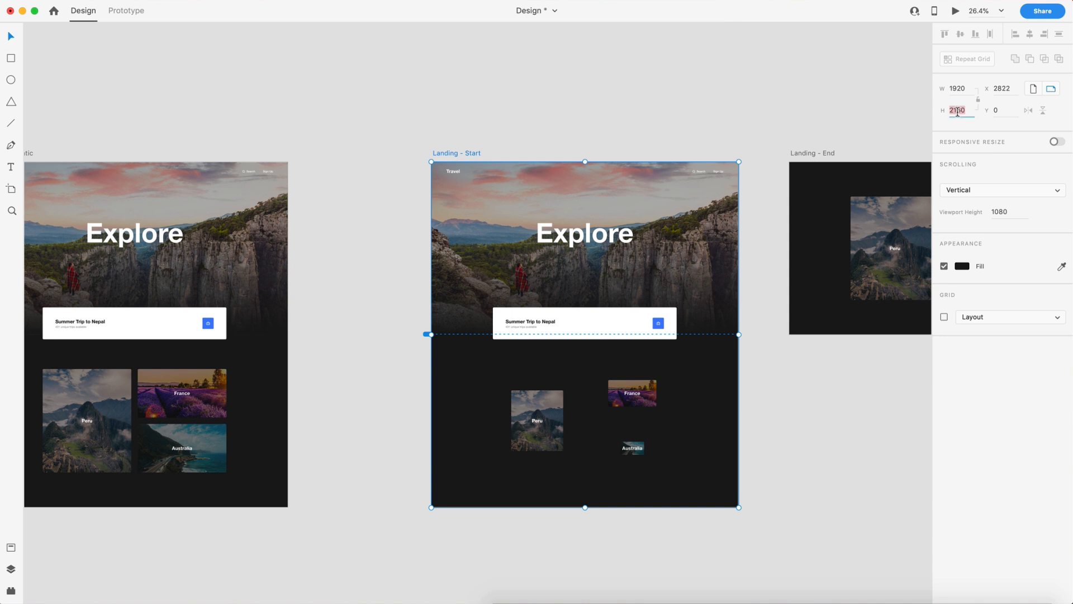
pyautogui.write('1080')
pyautogui.press('Return')
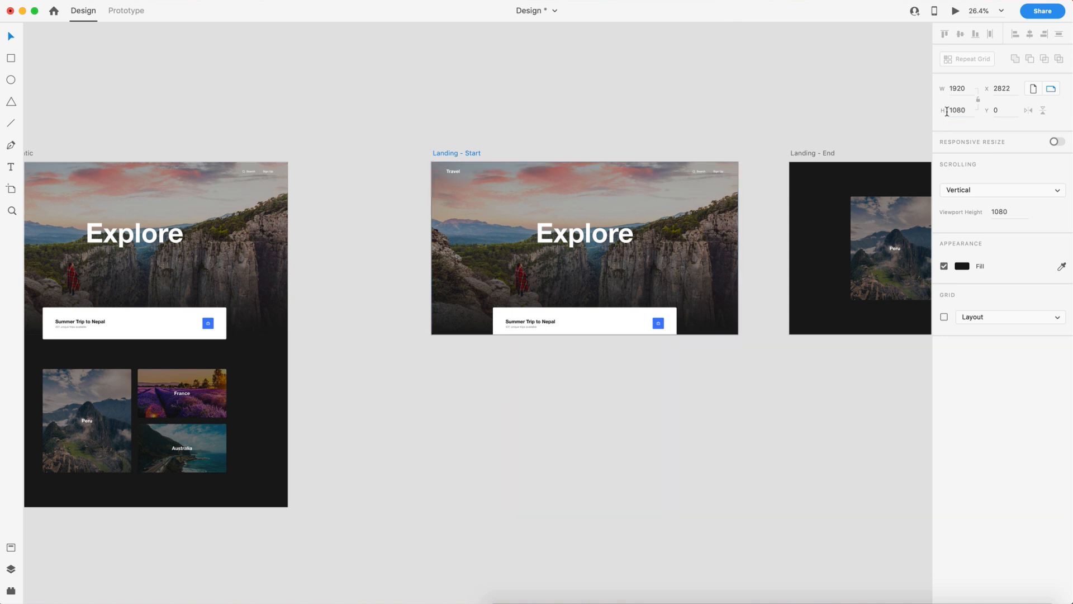
# - Preview the landing page with the shrunken destination photos and close the preview
pyautogui.click(766, 121)
pyautogui.click(956, 11)
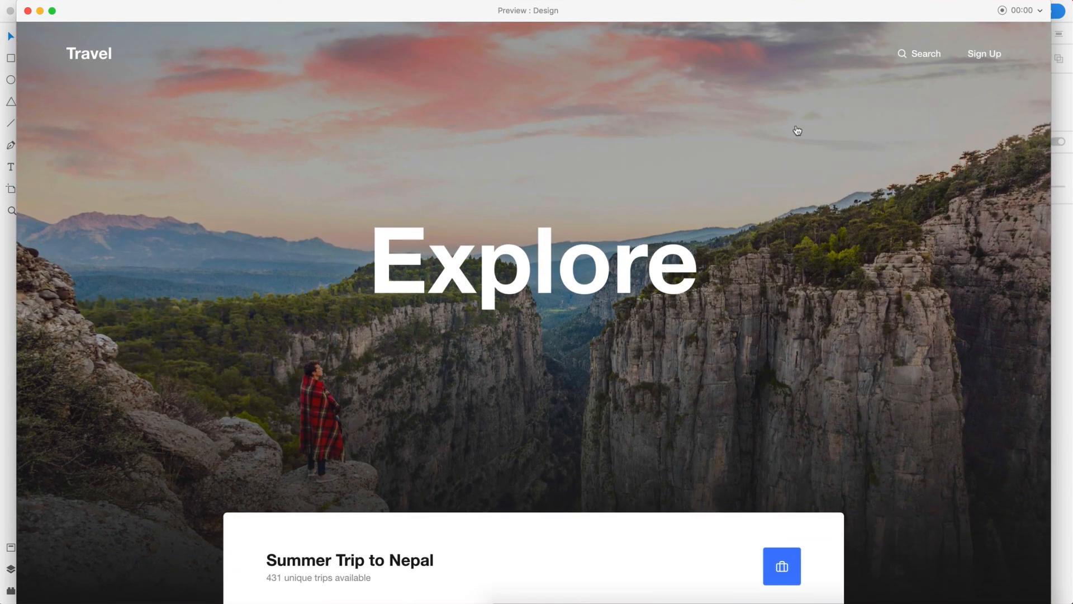
pyautogui.click(27, 11)
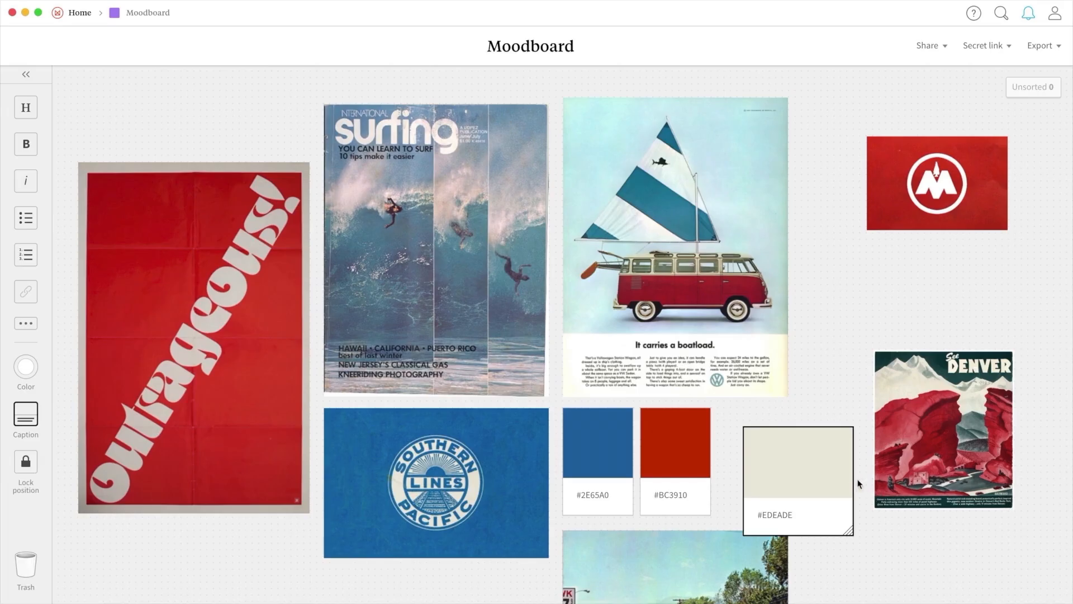
# - Switch to the Milanote moodboard and move the #EDEADE colour swatch next to the #BC3910 swatch
pyautogui.moveTo(855, 479); pyautogui.dragTo(787, 504)
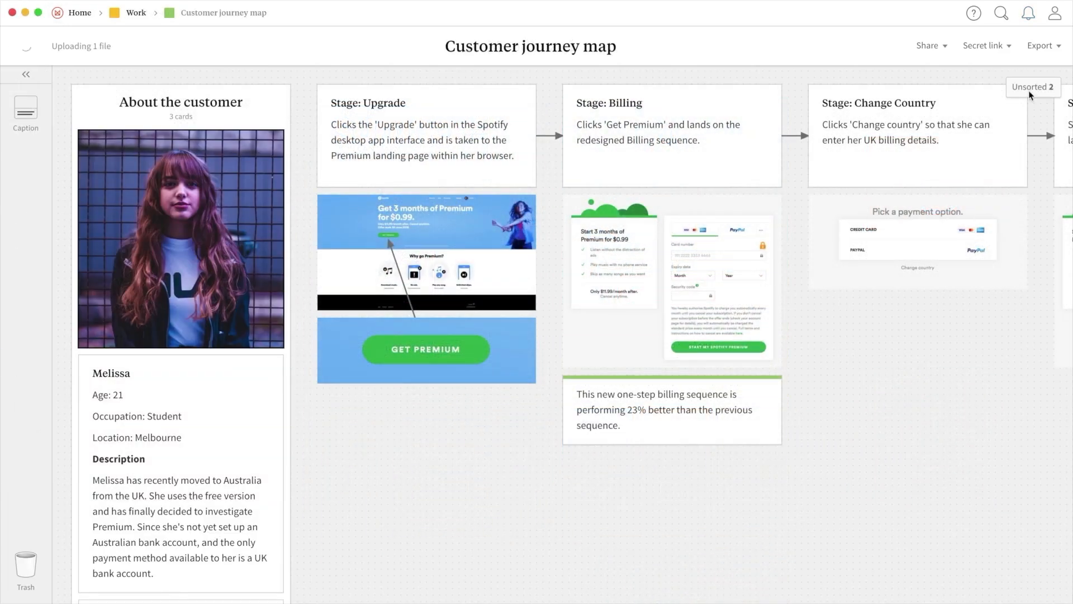
# - Place the unsorted country-change dialog image below the payment options under Stage: Change Country in the customer journey map
pyautogui.click(1033, 86)
pyautogui.moveTo(1029, 139); pyautogui.dragTo(854, 228)
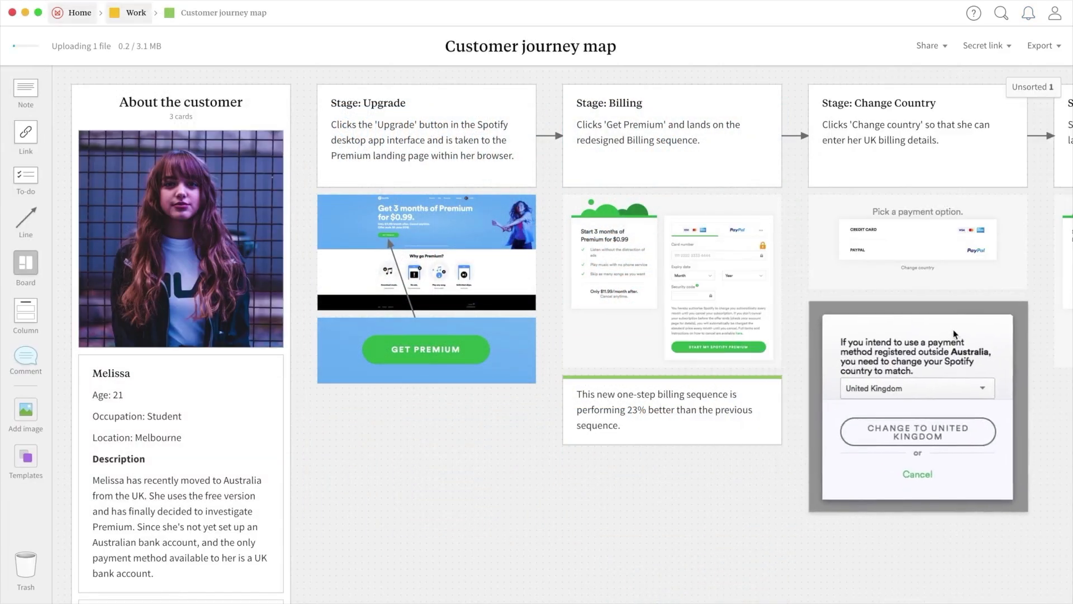